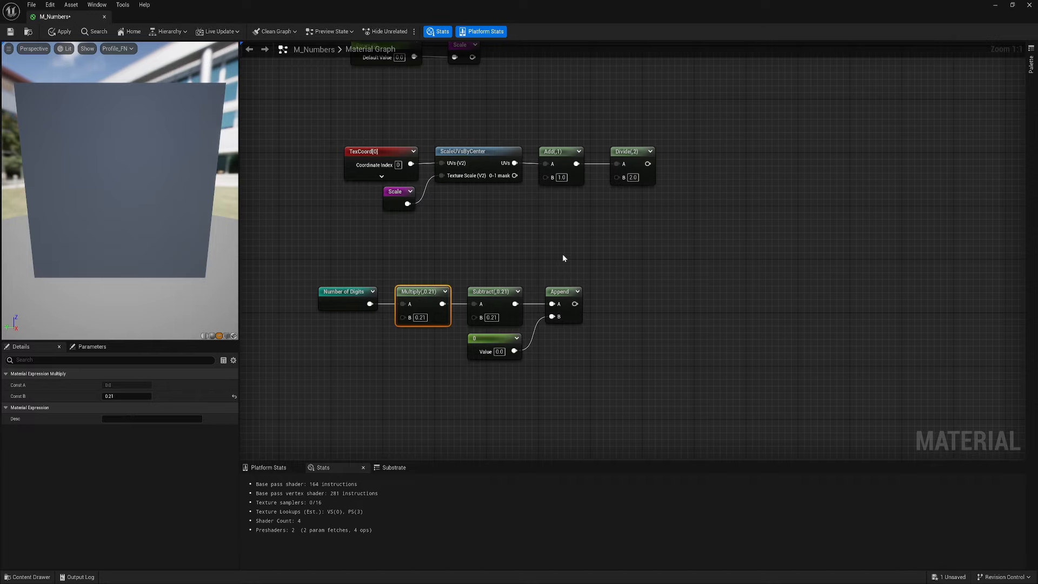
# Connect the Append output to the Add node's B input and shift the Number of Digits node chain toward the UV chain.
pyautogui.moveTo(601, 336); pyautogui.dragTo(532, 297, button='right')
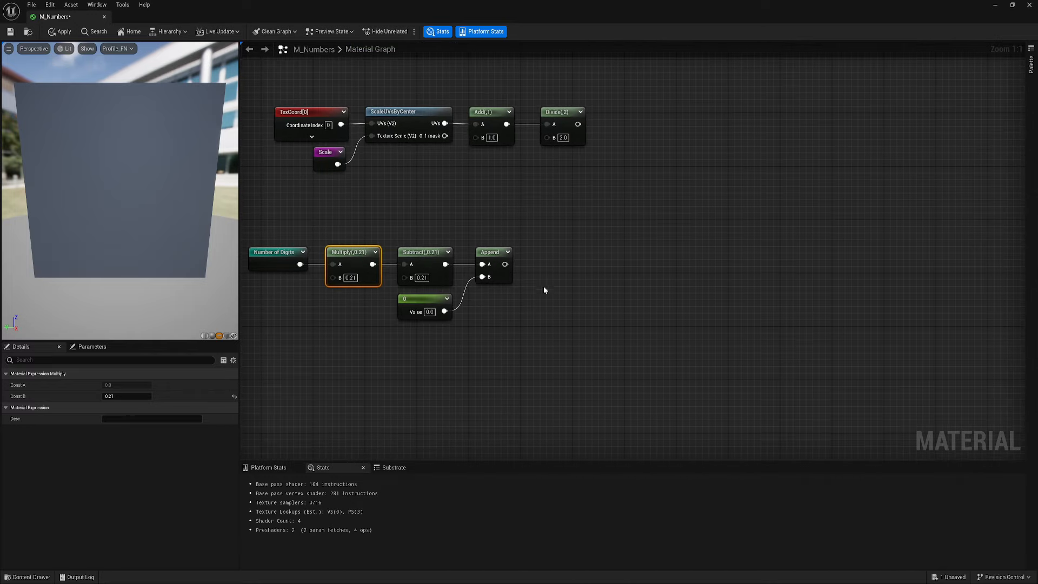
pyautogui.moveTo(544, 163); pyautogui.dragTo(476, 137)
pyautogui.moveTo(444, 222); pyautogui.dragTo(519, 232, button='right')
pyautogui.moveTo(311, 241); pyautogui.dragTo(598, 341)
pyautogui.moveTo(568, 261); pyautogui.dragTo(490, 242)
pyautogui.click(460, 214)
pyautogui.moveTo(433, 216); pyautogui.dragTo(487, 245, button='right')
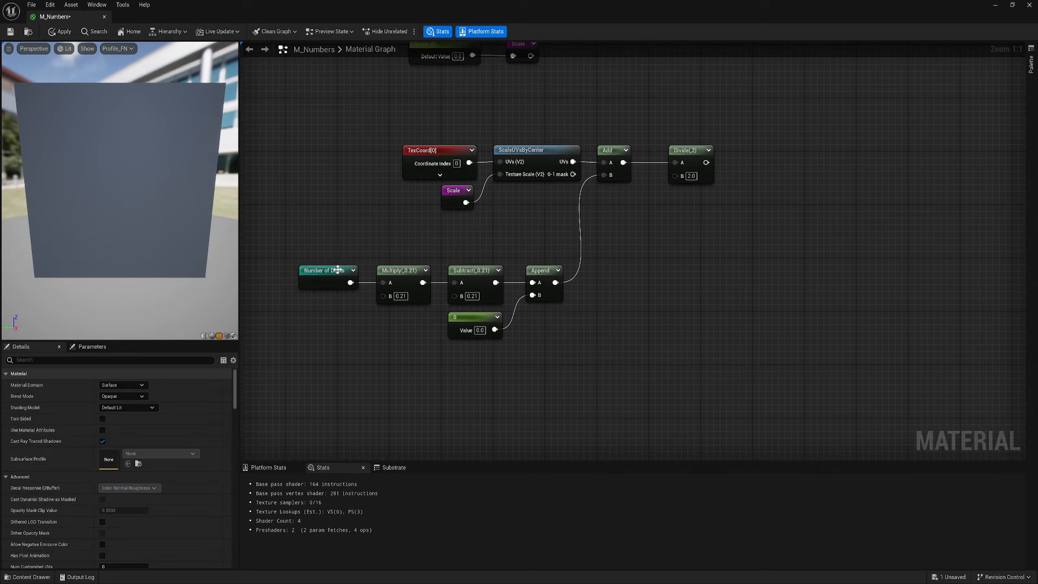
# Move Number of Digits away and wrap the Multiply, Subtract, constant and Append nodes in a black comment titled "Keep total value centered", showing its bubble when zoomed.
pyautogui.moveTo(335, 269); pyautogui.dragTo(269, 270)
pyautogui.moveTo(358, 241); pyautogui.dragTo(578, 349)
pyautogui.write('cKeep total va')
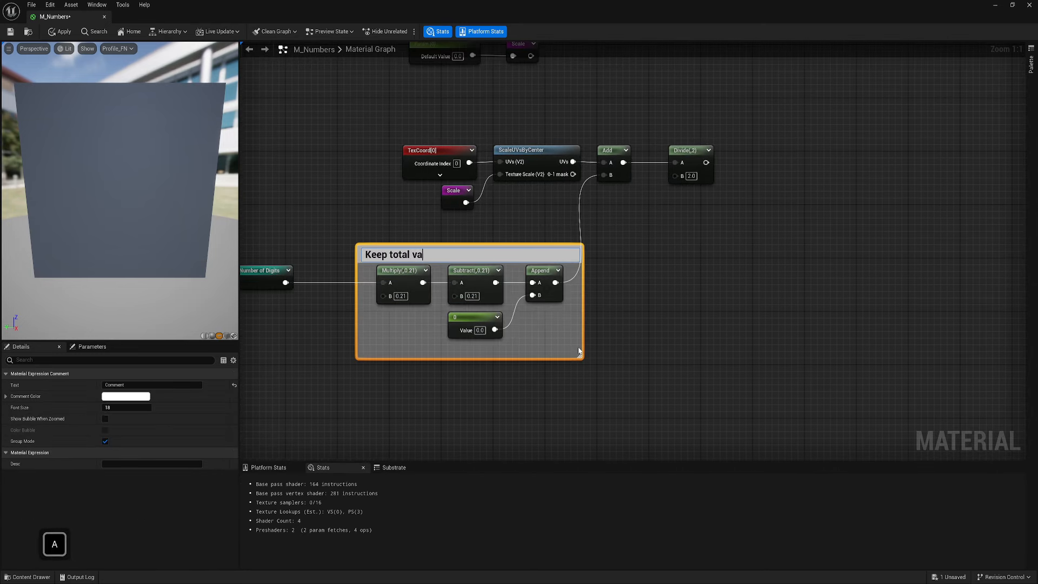
pyautogui.write('lue centered')
pyautogui.press('Return')
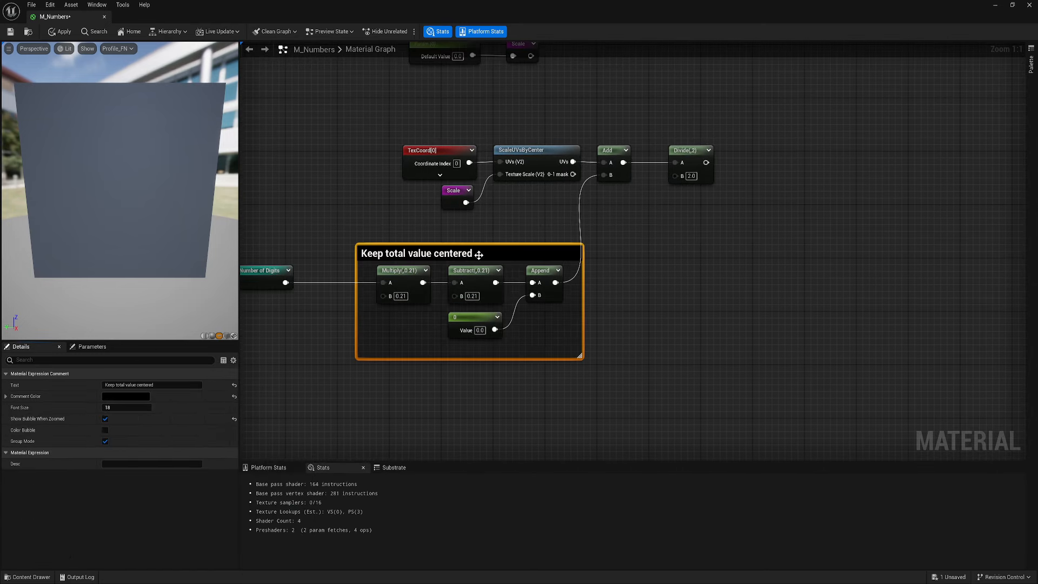
pyautogui.click(514, 219)
pyautogui.moveTo(490, 244); pyautogui.dragTo(518, 239)
pyautogui.click(287, 215)
pyautogui.moveTo(287, 215); pyautogui.dragTo(353, 174, button='right')
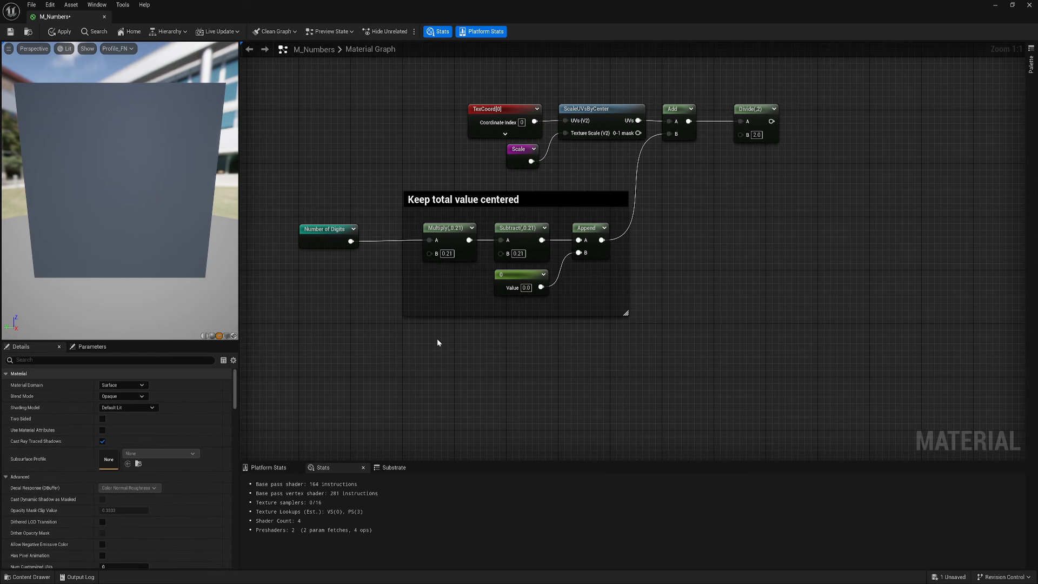
# Add a Multiply node below the "Keep total value centered" comment and feed its output into input A of a new Append node.
pyautogui.rightClick(436, 339)
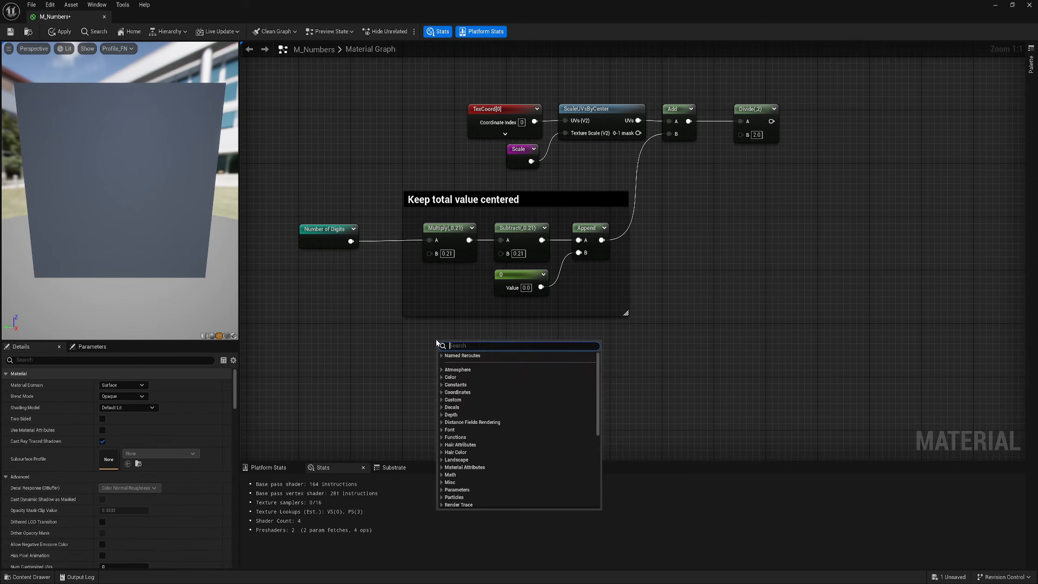
pyautogui.click(400, 352)
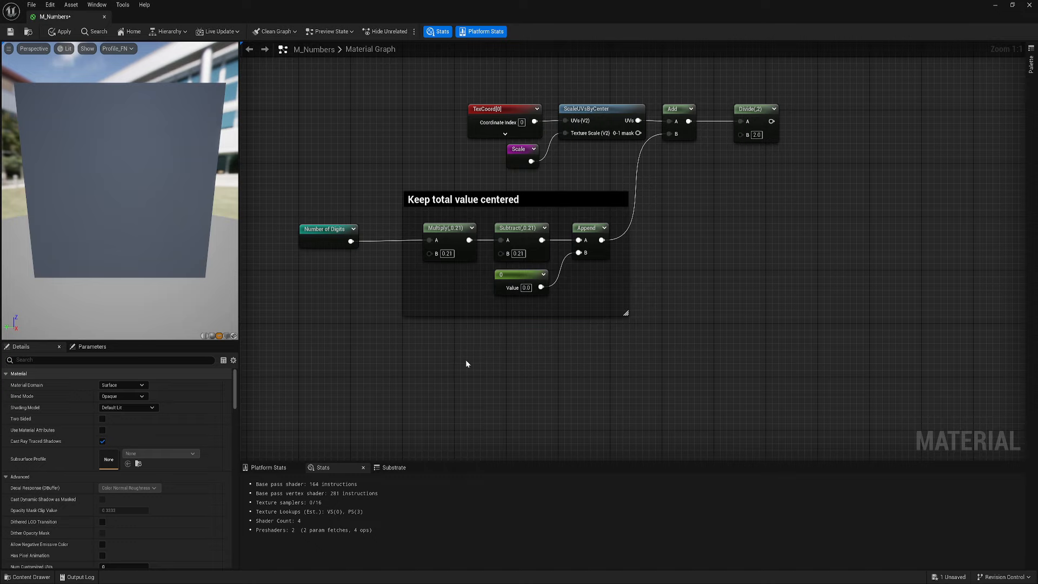
pyautogui.click(482, 357)
pyautogui.moveTo(504, 362); pyautogui.dragTo(470, 351)
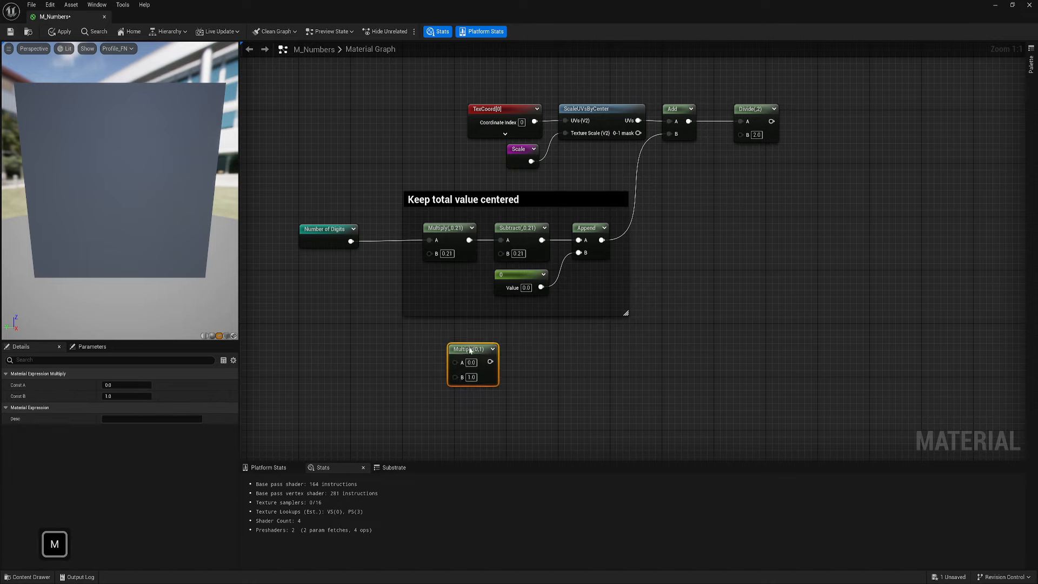
pyautogui.rightClick(523, 358)
pyautogui.write('app')
pyautogui.click(553, 394)
pyautogui.moveTo(490, 362); pyautogui.dragTo(531, 376)
pyautogui.moveTo(539, 363); pyautogui.dragTo(527, 348)
# Connect Number of Digits to input A of the lower Multiply node and set its B value to 0.5.
pyautogui.moveTo(351, 241); pyautogui.dragTo(455, 362)
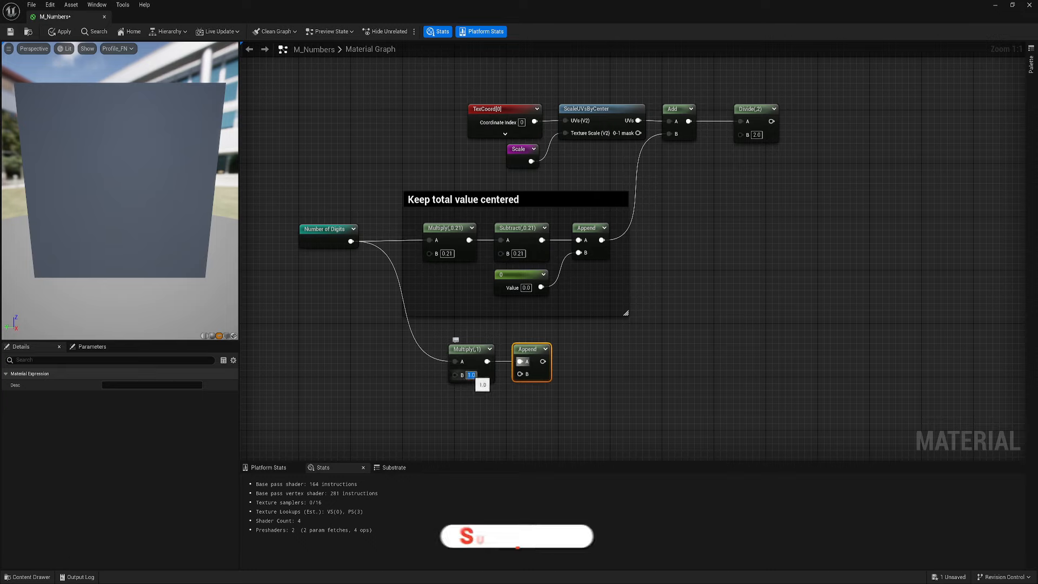
pyautogui.write('0.5')
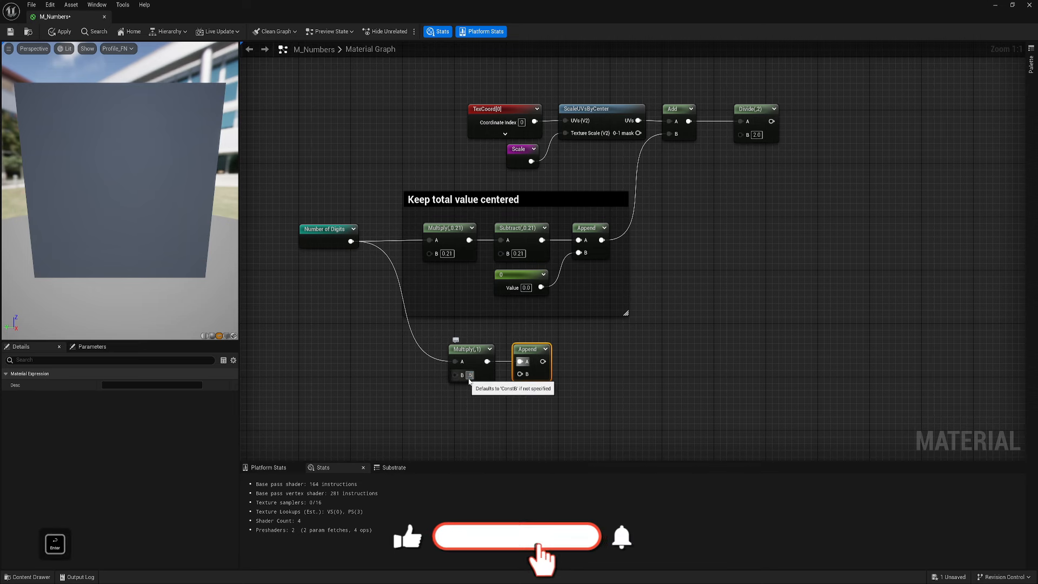
pyautogui.press('Return')
# Add a Constant node with the value 0.8 and connect it to input B of the lower Append node.
pyautogui.moveTo(476, 405); pyautogui.dragTo(468, 365, button='right')
pyautogui.click(468, 365)
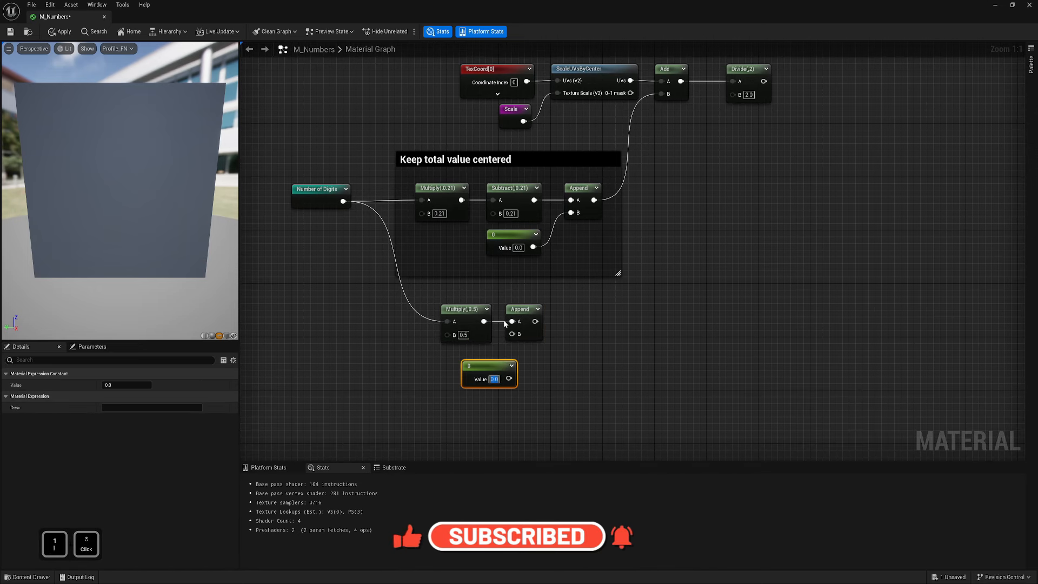
pyautogui.write('0.8')
pyautogui.press('Return')
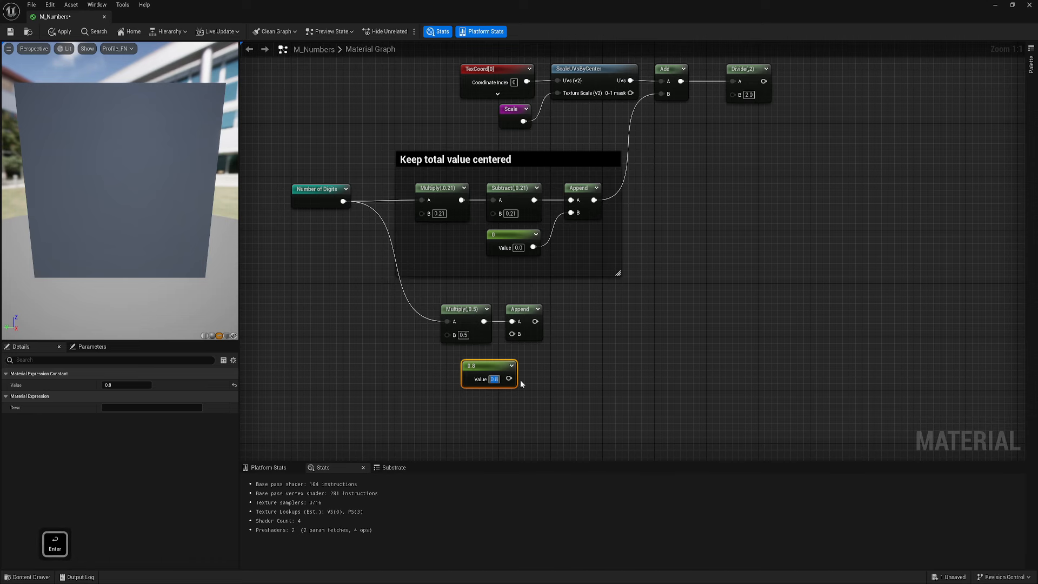
pyautogui.moveTo(509, 378); pyautogui.dragTo(471, 357)
# Wrap the lower Multiply, constant and Append nodes in a black comment titled "Adjust scale of digits", showing its bubble when zoomed.
pyautogui.moveTo(439, 388); pyautogui.dragTo(441, 422, button='right')
pyautogui.moveTo(440, 421); pyautogui.dragTo(522, 346)
pyautogui.moveTo(521, 346); pyautogui.dragTo(529, 380)
pyautogui.write('c')
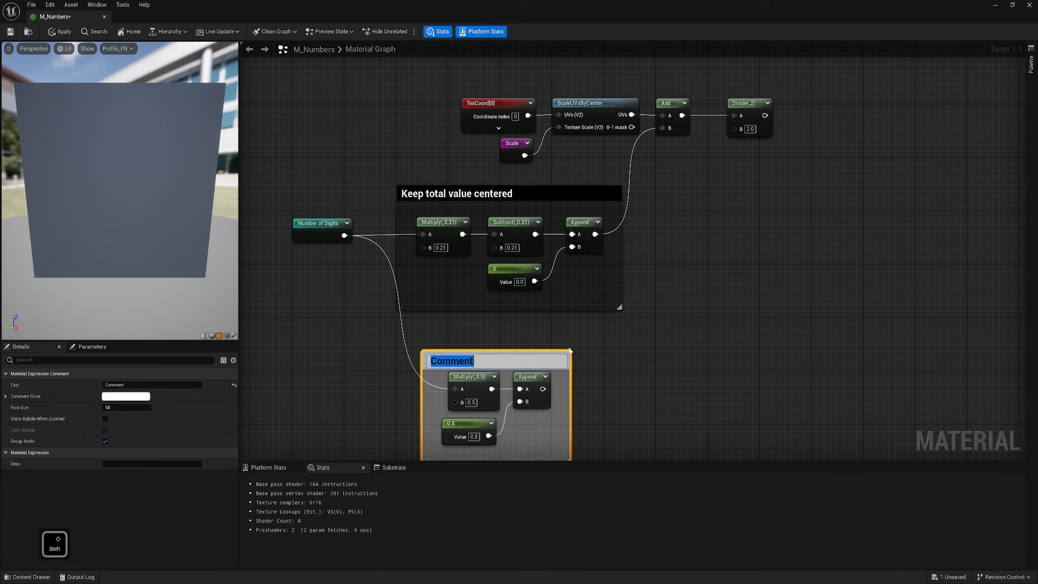
pyautogui.write('Adjust scale of digits')
pyautogui.press('Return')
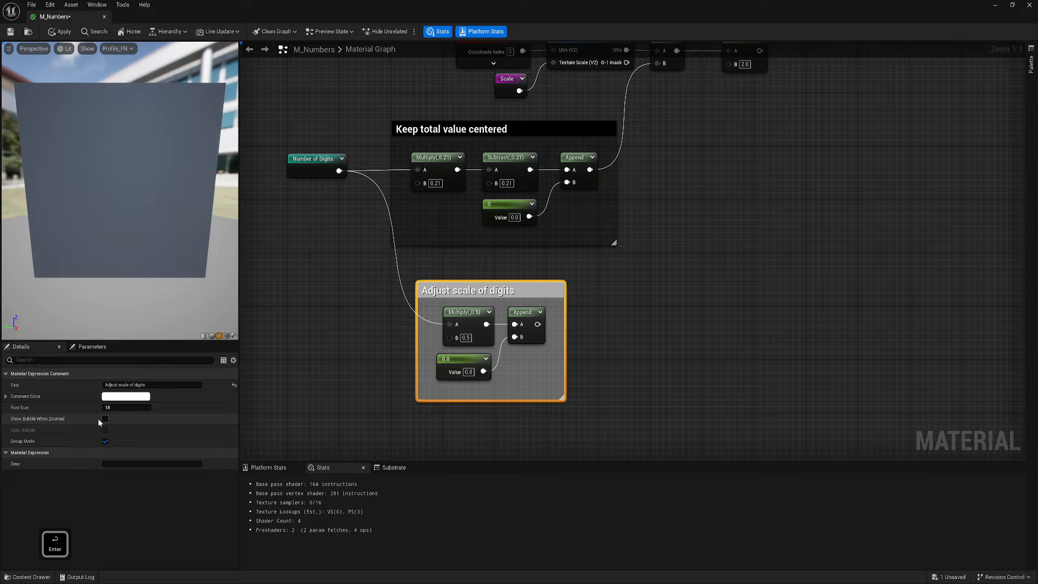
pyautogui.click(104, 419)
pyautogui.click(126, 396)
pyautogui.click(249, 468)
pyautogui.click(241, 565)
pyautogui.moveTo(525, 286); pyautogui.dragTo(545, 264)
# Connect the Append output of the "Adjust scale of digits" group to the Divide node's B input and save the material.
pyautogui.moveTo(545, 263); pyautogui.dragTo(494, 348, button='right')
pyautogui.moveTo(508, 388); pyautogui.dragTo(680, 127)
pyautogui.click(704, 227)
pyautogui.moveTo(704, 227); pyautogui.dragTo(480, 308, button='right')
pyautogui.click(11, 31)
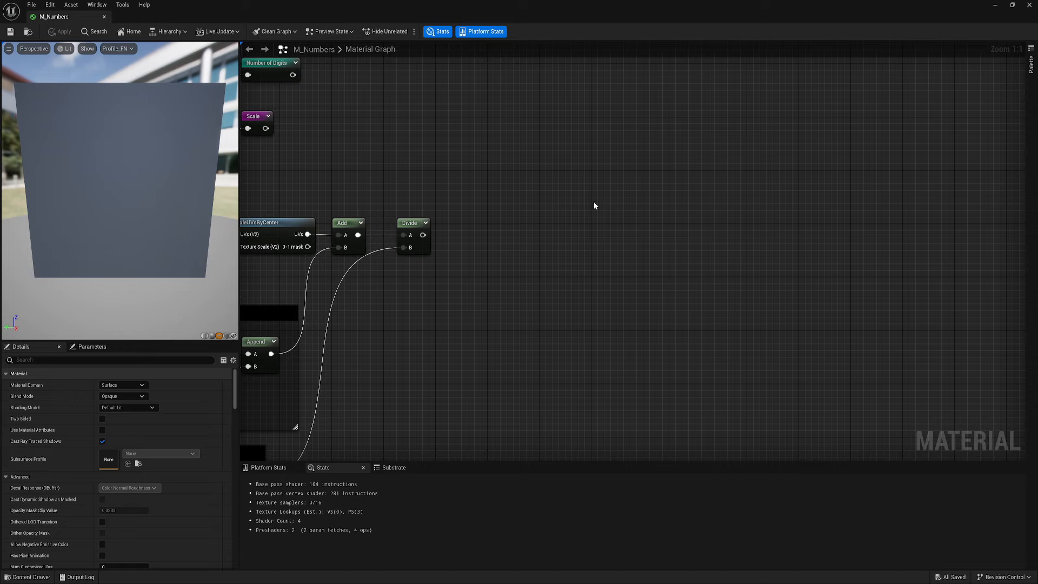
# Add a Multiply node and a two-component constant vector node beyond the Divide node.
pyautogui.moveTo(545, 235); pyautogui.dragTo(502, 255, button='right')
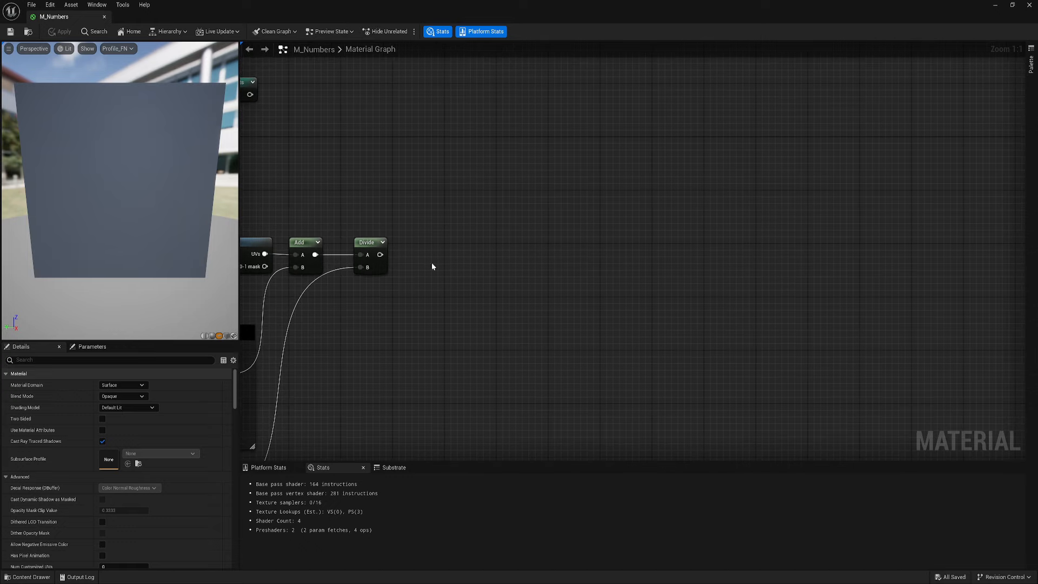
pyautogui.moveTo(431, 266); pyautogui.dragTo(439, 265, button='right')
pyautogui.click(492, 196)
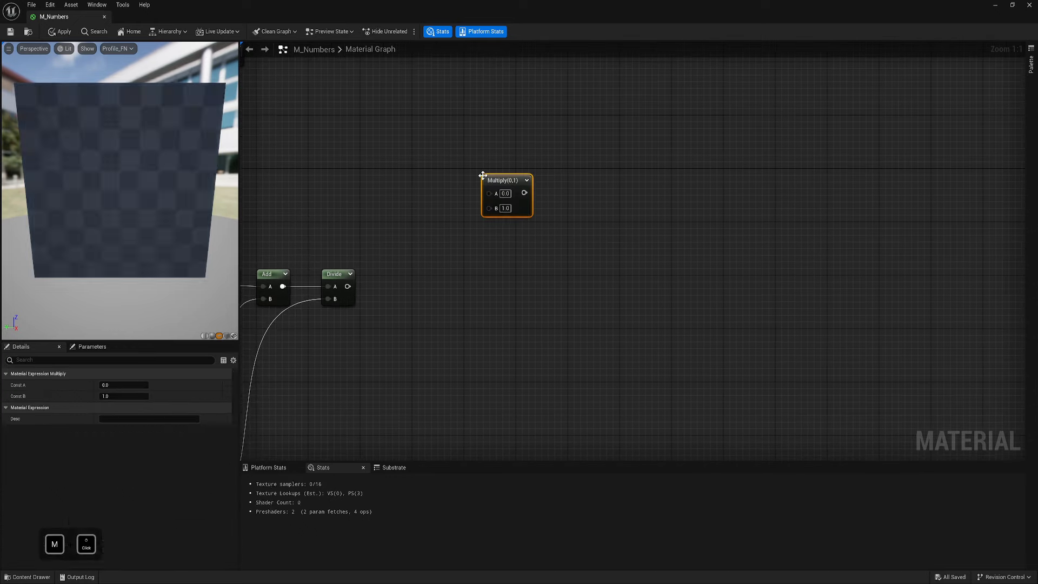
pyautogui.click(438, 225)
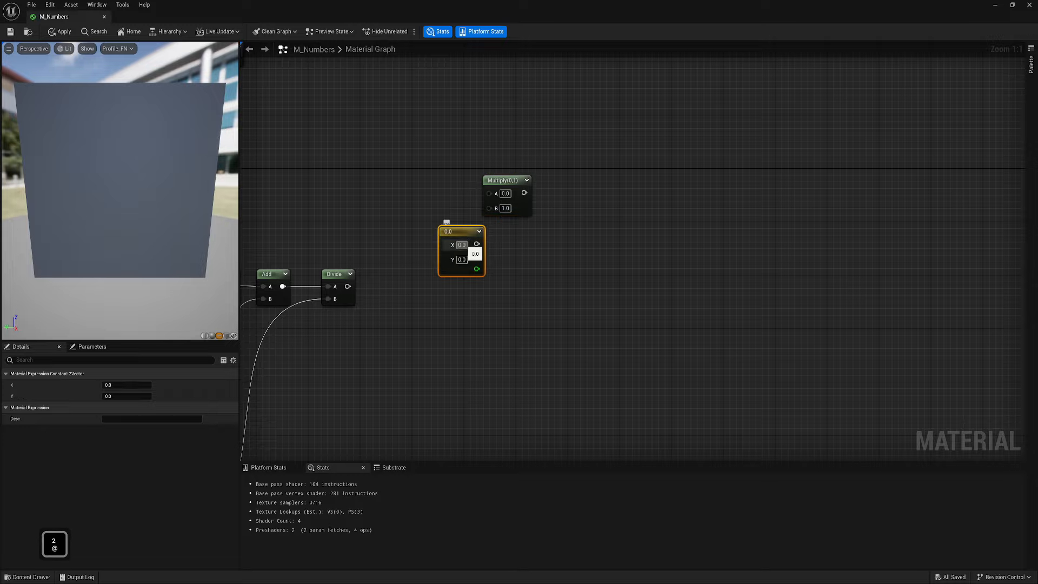
# Connect the Divide output to the new Multiply's A input and the two-component constant to its B input.
pyautogui.moveTo(272, 234); pyautogui.dragTo(336, 297)
pyautogui.moveTo(355, 253); pyautogui.dragTo(352, 327)
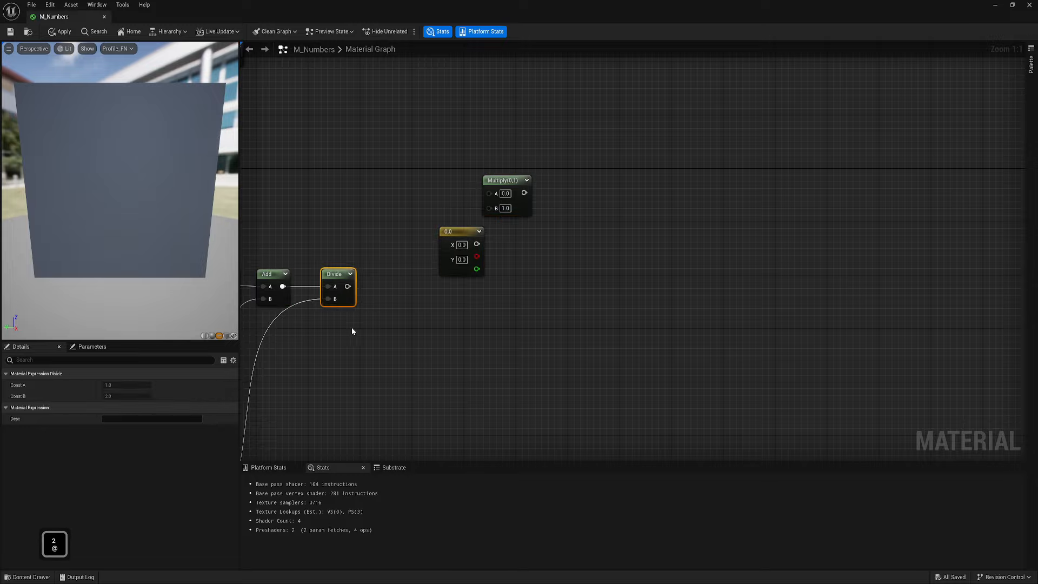
pyautogui.moveTo(412, 286); pyautogui.dragTo(414, 328, button='right')
pyautogui.moveTo(348, 329); pyautogui.dragTo(490, 234)
pyautogui.moveTo(477, 286); pyautogui.dragTo(491, 248)
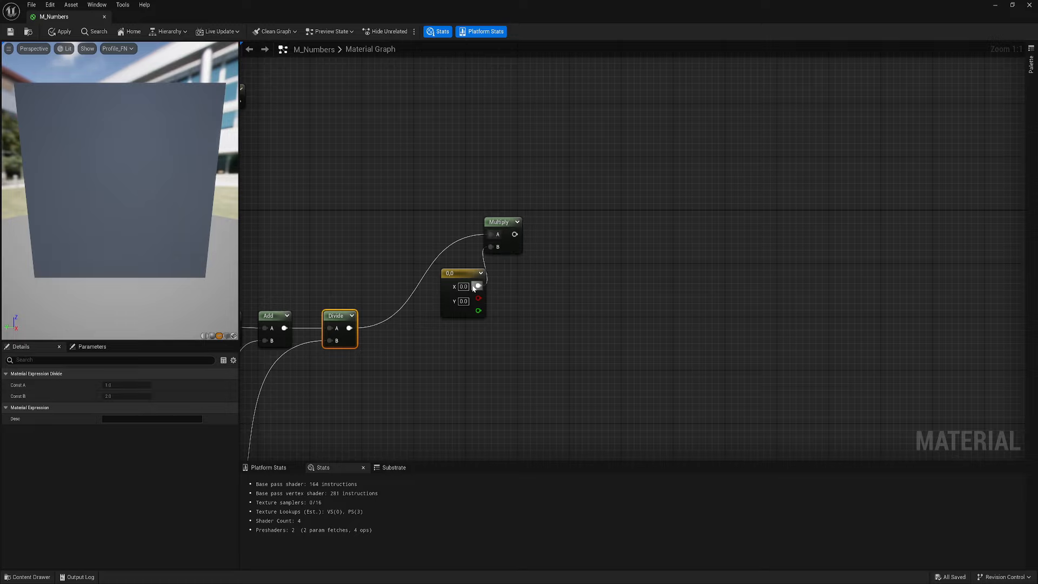
# Set the two-component constant to X 1 and Y 0.1.
pyautogui.write('1')
pyautogui.press('Return')
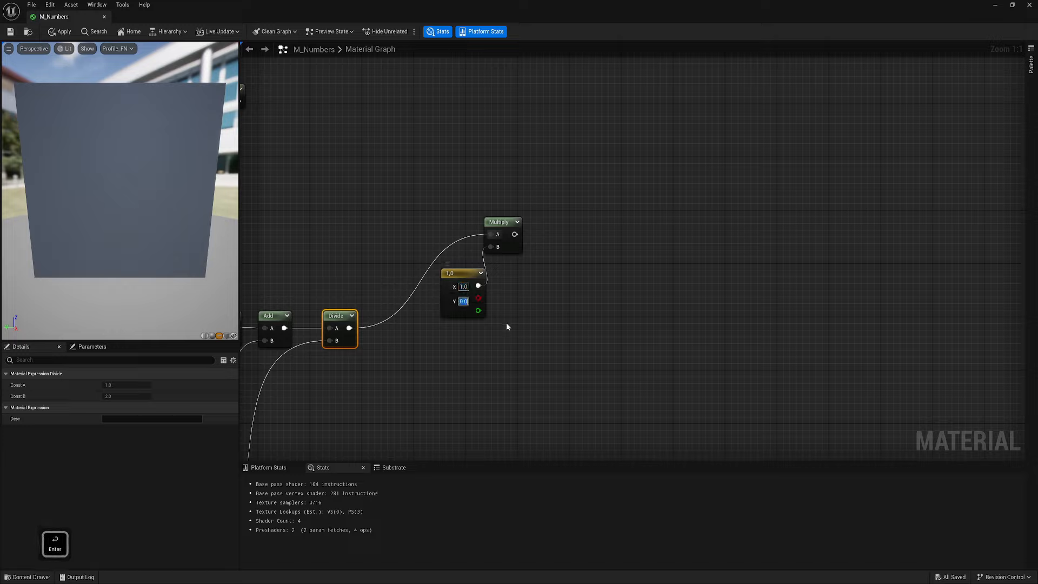
pyautogui.write('0.1')
pyautogui.press('Return')
# Add a reroute point on the Divide-to-Multiply wire and move it up together with the constant and Multiply nodes.
pyautogui.moveTo(499, 223); pyautogui.dragTo(525, 223)
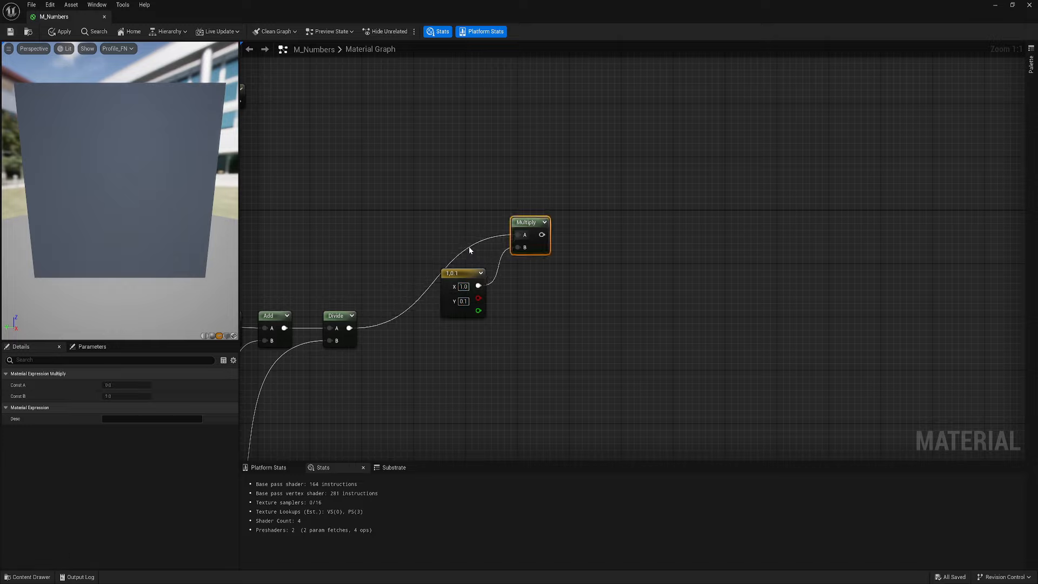
pyautogui.doubleClick(469, 248)
pyautogui.moveTo(470, 248); pyautogui.dragTo(447, 235)
pyautogui.keyDown('shift'); pyautogui.click(474, 274); pyautogui.keyUp('shift')
pyautogui.keyDown('shift'); pyautogui.moveTo(530, 222); pyautogui.dragTo(523, 169); pyautogui.keyUp('shift')
pyautogui.click(551, 186)
pyautogui.moveTo(552, 186); pyautogui.dragTo(494, 237, button='right')
# Add a Component Mask node fed by the output of the Multiply node.
pyautogui.moveTo(468, 225); pyautogui.dragTo(522, 247)
pyautogui.click(514, 256)
pyautogui.rightClick(515, 230)
pyautogui.write('mask')
pyautogui.click(545, 281)
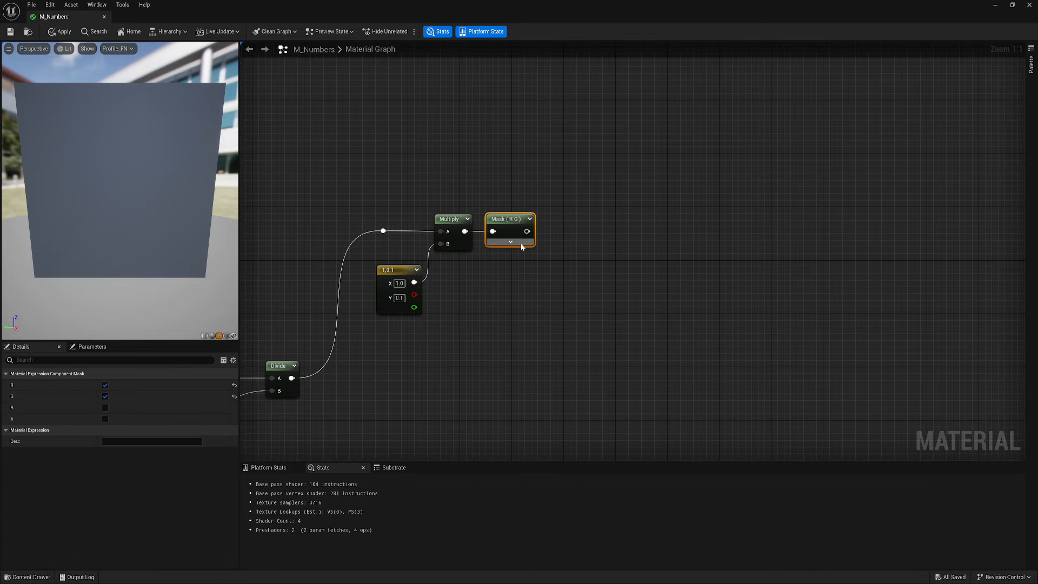
# Duplicate the Component Mask node and place the copy, also fed by the Multiply, directly below the original.
pyautogui.moveTo(523, 247); pyautogui.dragTo(494, 268, button='right')
pyautogui.press('ctrl')
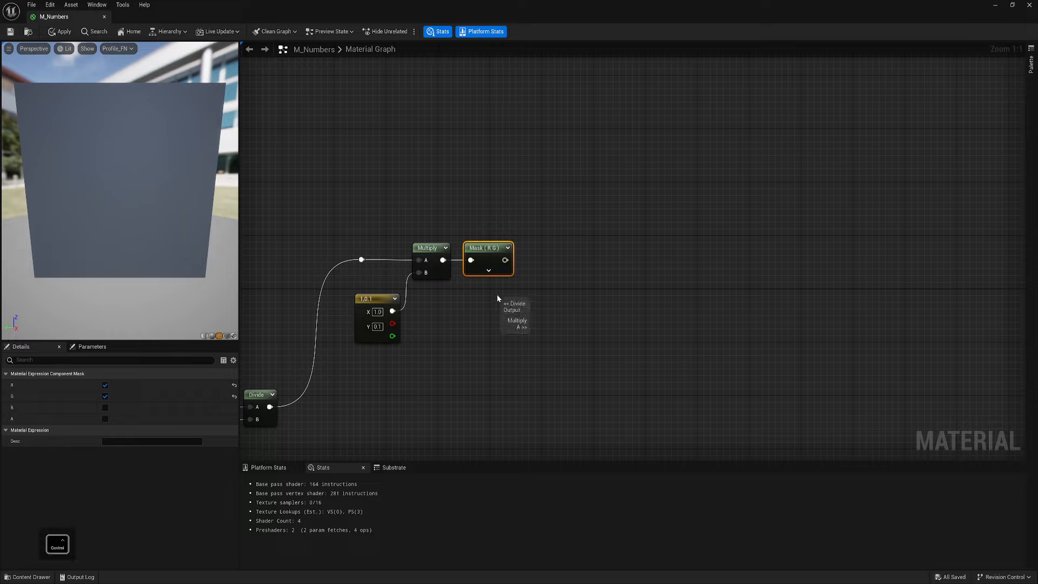
pyautogui.hotkey('ctrl', 'c')
pyautogui.hotkey('ctrl', 'v')
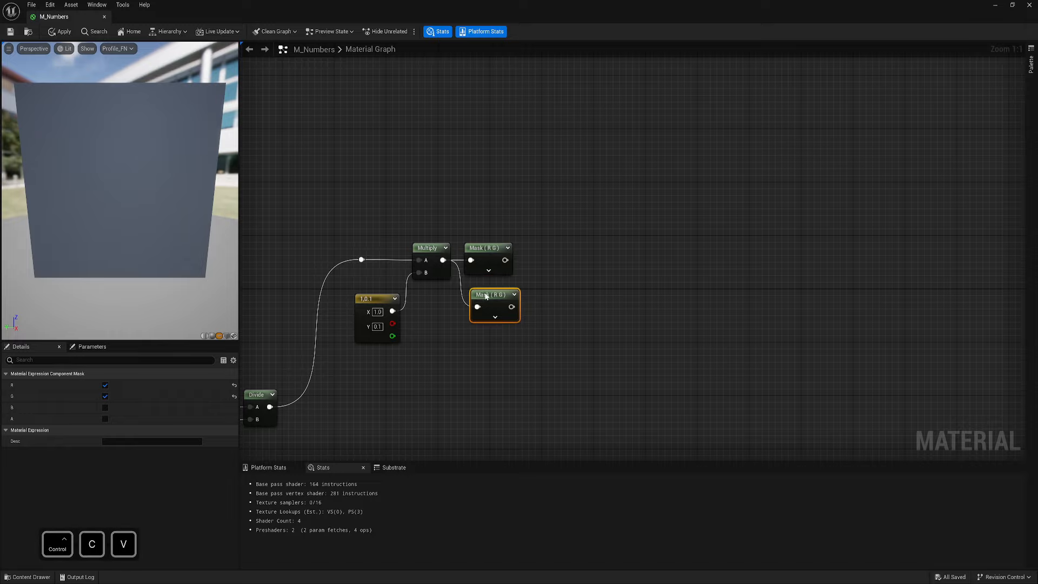
pyautogui.moveTo(474, 303); pyautogui.dragTo(467, 303)
# Restrict the upper Component Mask to channel R and the lower one to channel G.
pyautogui.click(482, 248)
pyautogui.click(105, 396)
pyautogui.click(483, 296)
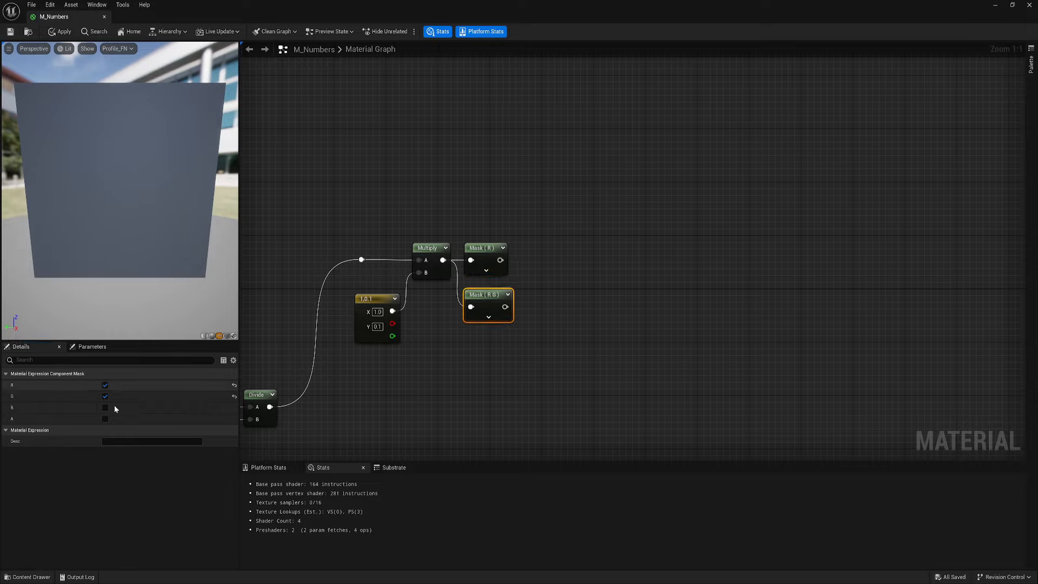
pyautogui.click(105, 385)
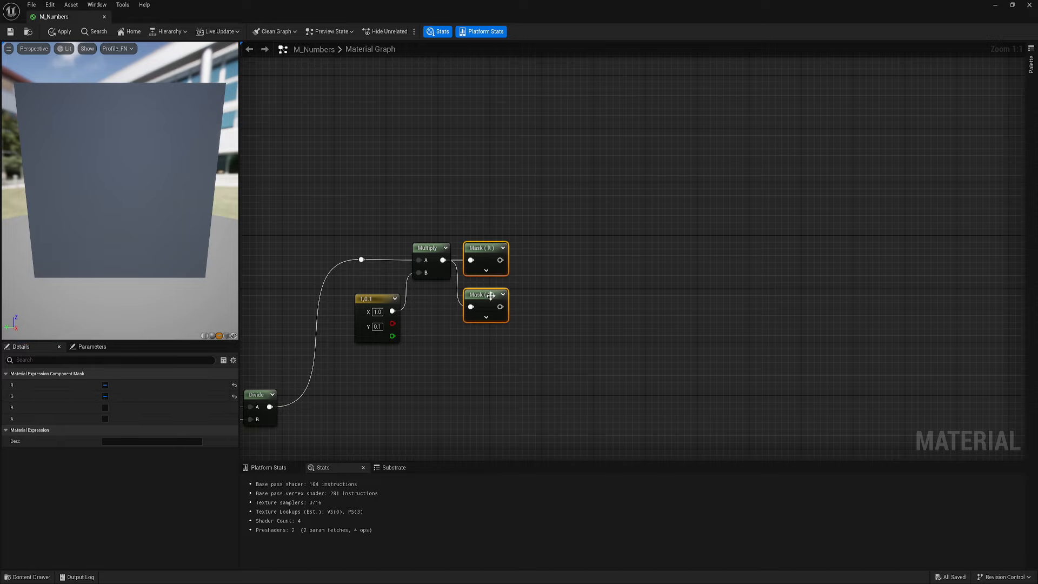
# Add a 1-x node after the R mask and connect its output to input A of a new Multiply node.
pyautogui.moveTo(500, 260)
pyautogui.mouseDown()
pyautogui.moveTo(540, 253)
pyautogui.moveTo(503, 251)
pyautogui.mouseUp()
pyautogui.write('one')
pyautogui.click(567, 296)
pyautogui.moveTo(559, 270); pyautogui.dragTo(544, 271, button='right')
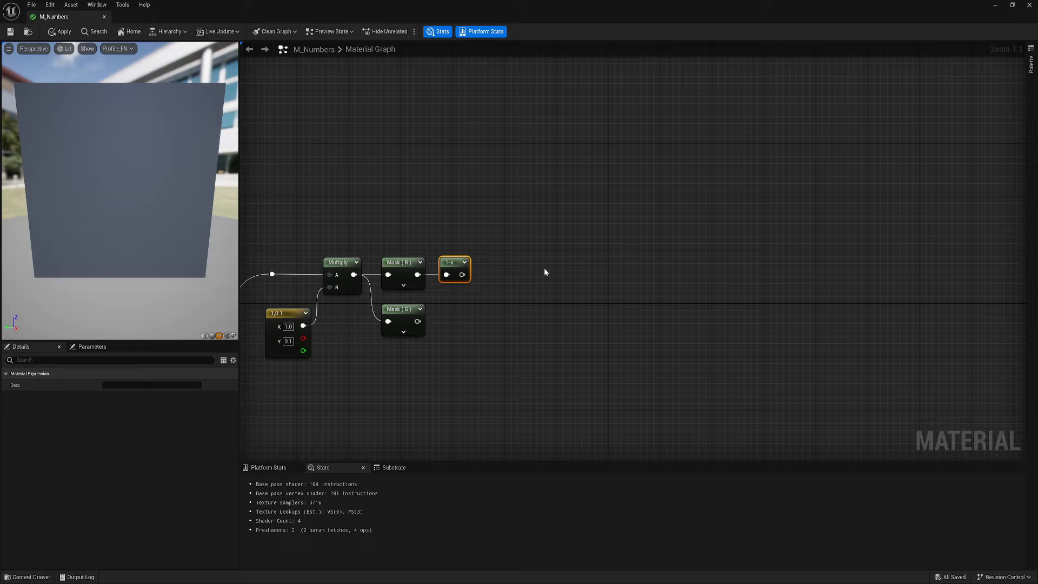
pyautogui.press('m')
pyautogui.click(544, 268)
pyautogui.moveTo(462, 275); pyautogui.dragTo(502, 265)
# Feed a Number of Digits reroute into the new Multiply's B input, spacing out the G mask and the Multiply node.
pyautogui.moveTo(468, 296); pyautogui.dragTo(514, 294, button='right')
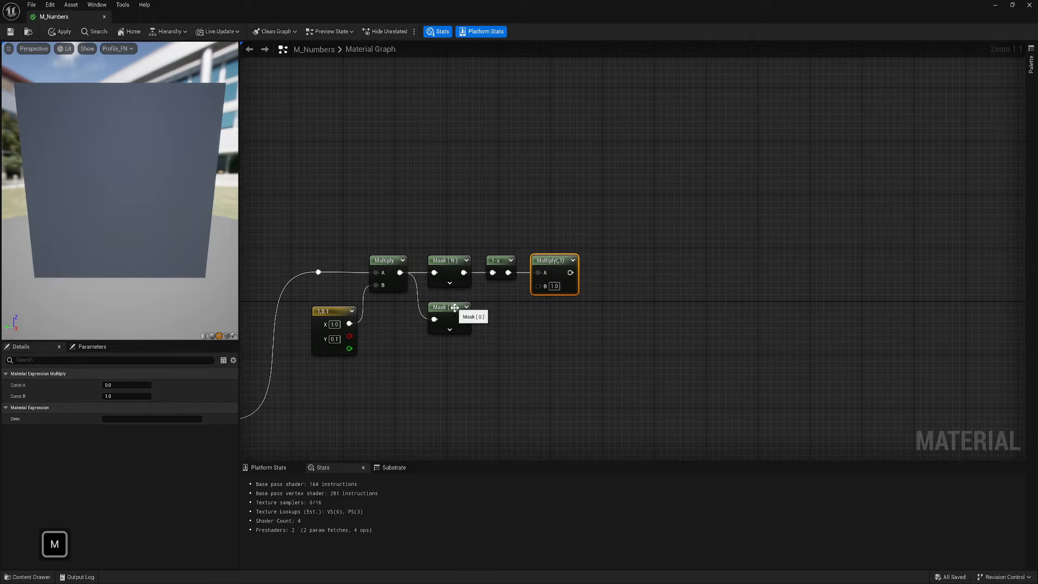
pyautogui.moveTo(455, 311); pyautogui.dragTo(455, 338)
pyautogui.moveTo(538, 285); pyautogui.dragTo(511, 297)
pyautogui.click(521, 334)
pyautogui.moveTo(545, 264); pyautogui.dragTo(564, 263)
pyautogui.click(588, 223)
pyautogui.moveTo(588, 224); pyautogui.dragTo(626, 201, button='right')
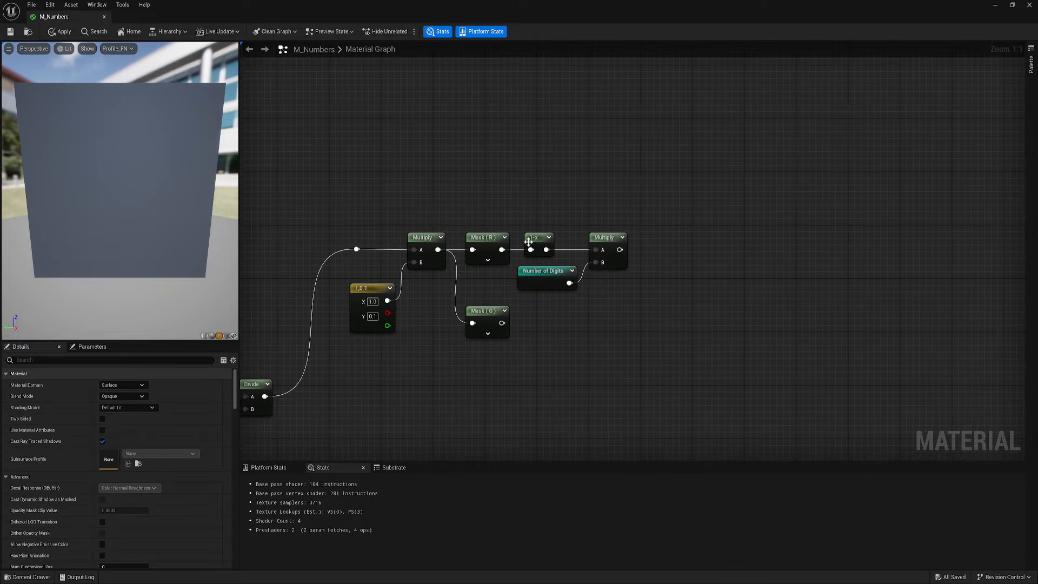
# Wrap the mask and multiply nodes in a black comment titled "Horizontal offset", show its bubble when zoomed, and save the material.
pyautogui.moveTo(329, 179); pyautogui.dragTo(651, 364)
pyautogui.write('cHorizontal offset')
pyautogui.press('Return')
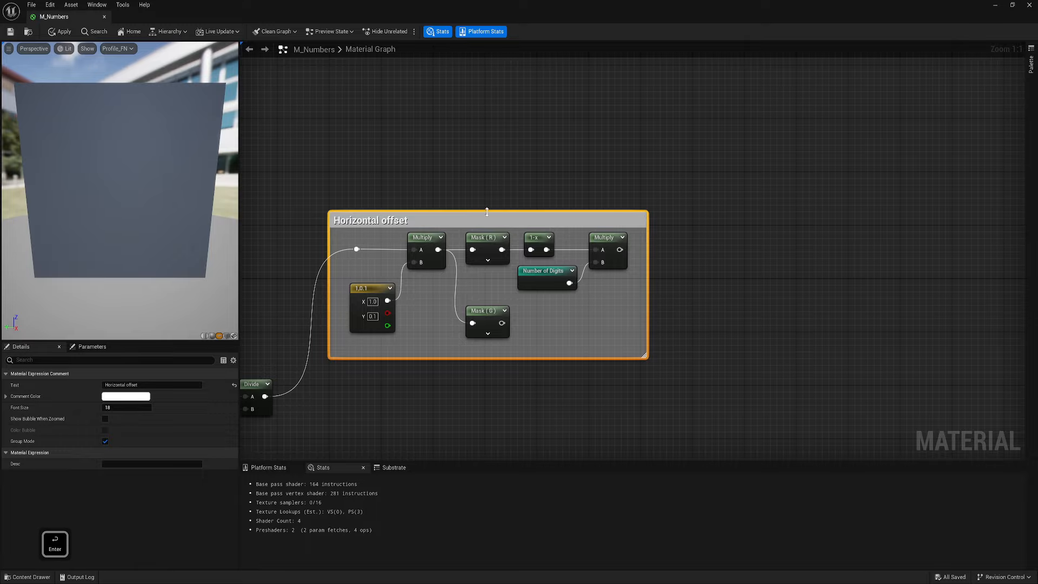
pyautogui.moveTo(487, 212); pyautogui.dragTo(487, 206)
pyautogui.click(105, 419)
pyautogui.click(125, 397)
pyautogui.moveTo(229, 432); pyautogui.dragTo(230, 479)
pyautogui.moveTo(465, 400); pyautogui.dragTo(333, 395, button='right')
pyautogui.click(11, 32)
# Add a Frac node fed by the last Multiply of the "Horizontal offset" group, placed between that group and the Texture Sample.
pyautogui.moveTo(558, 311); pyautogui.dragTo(542, 290, button='right')
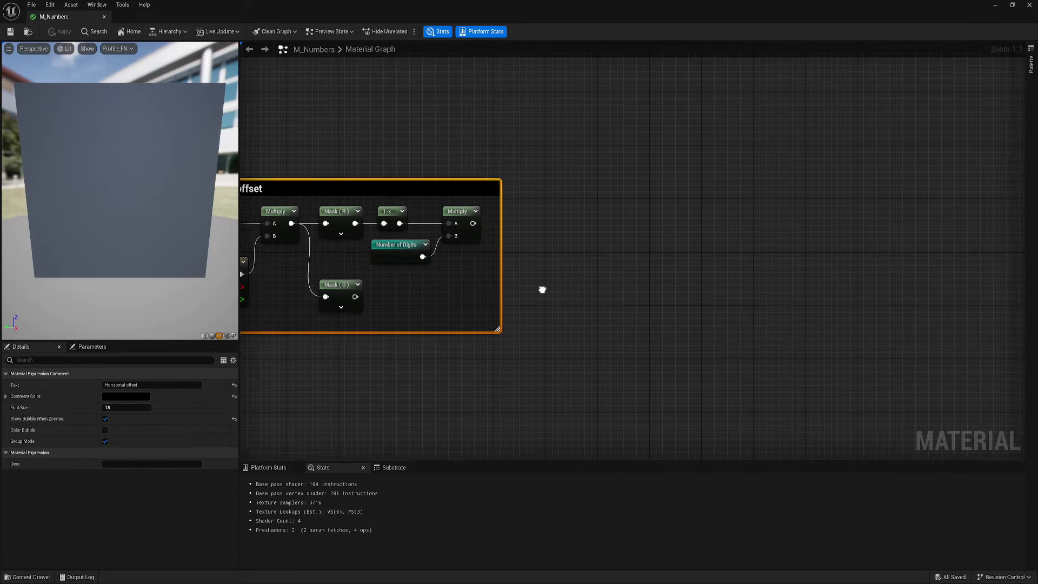
pyautogui.scroll(-2, 668, 263)
pyautogui.moveTo(667, 263); pyautogui.dragTo(469, 289, button='right')
pyautogui.moveTo(463, 163); pyautogui.dragTo(430, 206, button='right')
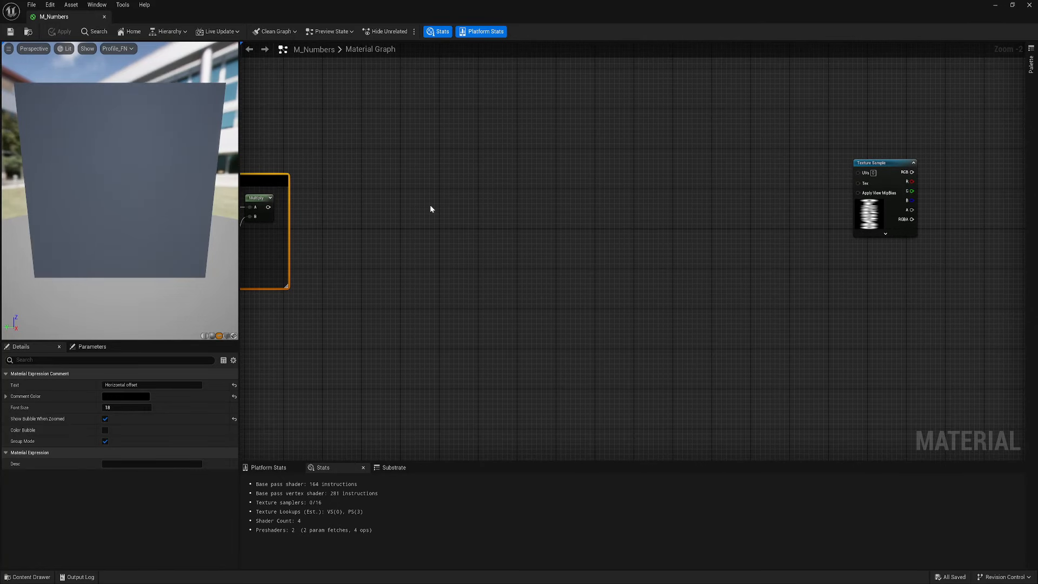
pyautogui.moveTo(269, 207); pyautogui.dragTo(498, 209)
pyautogui.write('fra')
pyautogui.press('Return')
pyautogui.moveTo(493, 243); pyautogui.dragTo(375, 242, button='right')
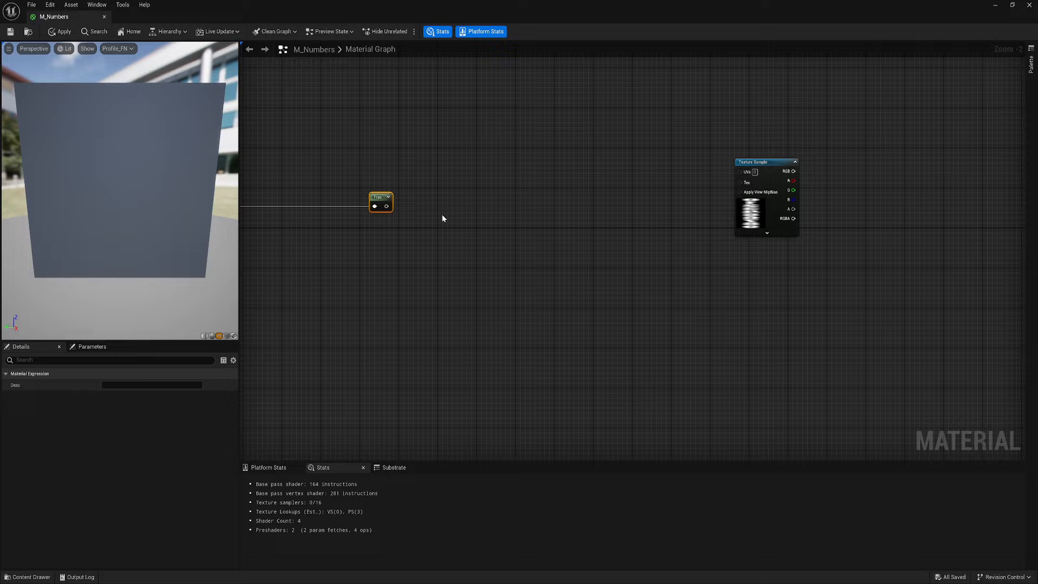
pyautogui.moveTo(343, 146); pyautogui.dragTo(624, 281)
pyautogui.moveTo(514, 255); pyautogui.dragTo(648, 282, button='right')
pyautogui.moveTo(504, 321); pyautogui.dragTo(667, 304, button='right')
pyautogui.moveTo(442, 346); pyautogui.dragTo(614, 282, button='right')
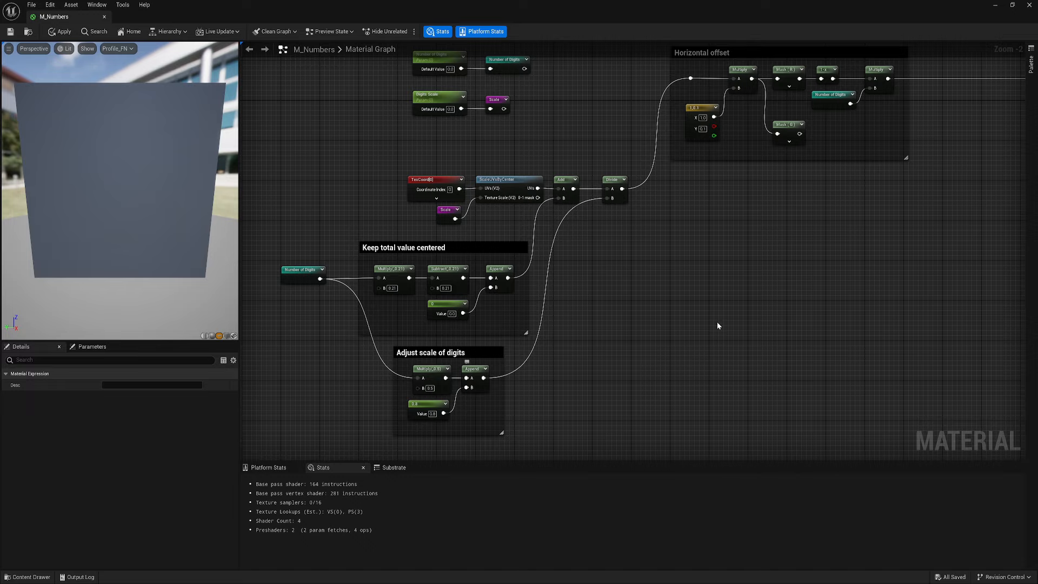
# Add a Divide node fed by the Frac output, followed by an Add node fed by that Divide.
pyautogui.moveTo(718, 325); pyautogui.dragTo(498, 301, button='right')
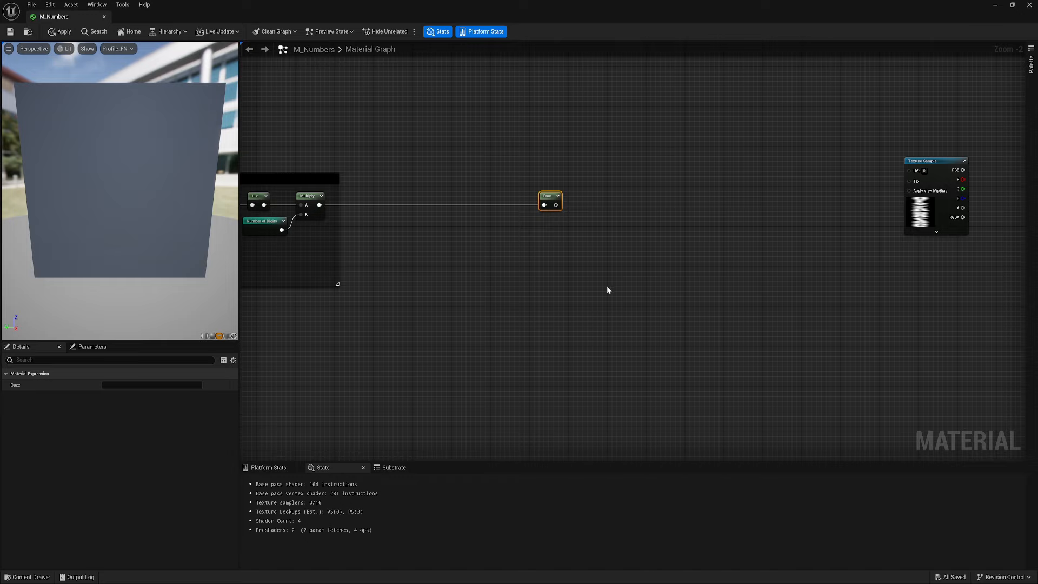
pyautogui.moveTo(630, 238); pyautogui.dragTo(579, 229, button='right')
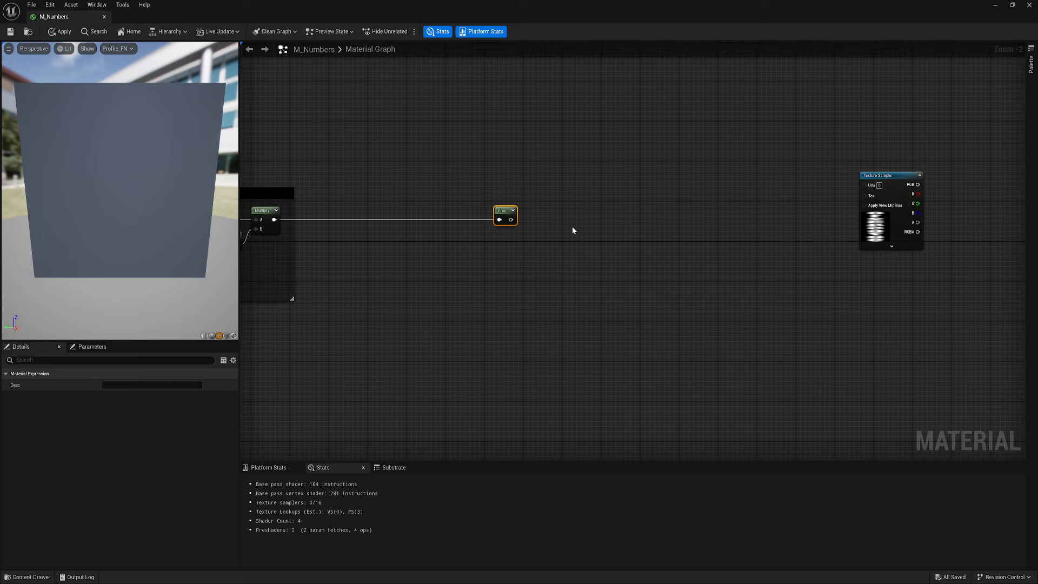
pyautogui.press('d')
pyautogui.click(580, 211)
pyautogui.moveTo(511, 219); pyautogui.dragTo(562, 226)
pyautogui.moveTo(606, 207); pyautogui.dragTo(550, 203, button='right')
pyautogui.press('a')
pyautogui.click(549, 203)
pyautogui.moveTo(519, 216); pyautogui.dragTo(557, 216)
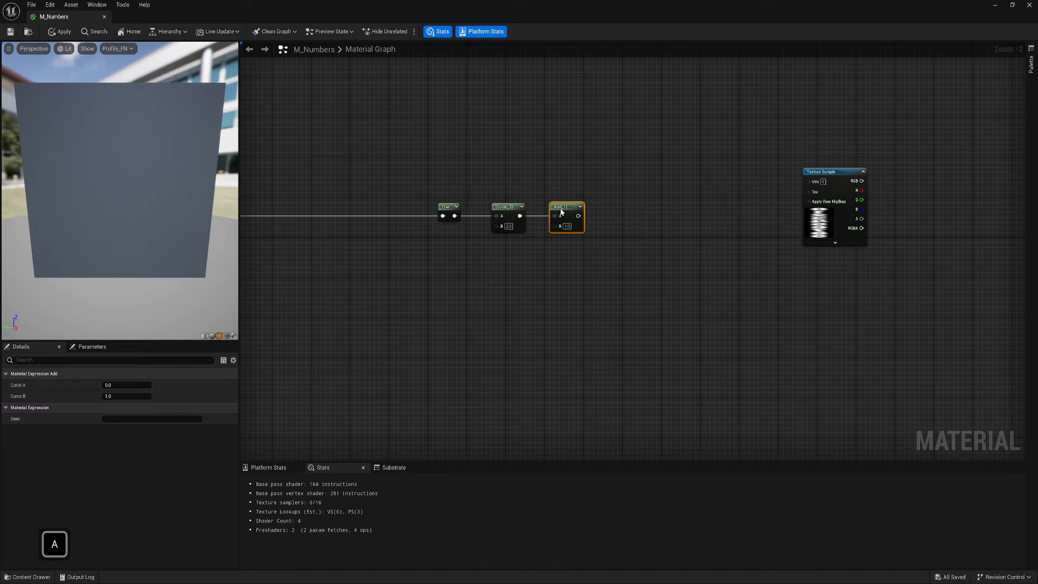
# Add a constant of 1.85 below the Frac node and feed it into the Divide's B input.
pyautogui.press('1')
pyautogui.click(439, 259)
pyautogui.click(464, 269)
pyautogui.write('1.85')
pyautogui.press('Return')
pyautogui.moveTo(476, 267)
pyautogui.mouseDown()
pyautogui.moveTo(496, 226)
pyautogui.moveTo(457, 259)
pyautogui.mouseUp()
# Add a second Divide below the Add node, taking the first Divide as A and the 1.85 constant as B.
pyautogui.moveTo(533, 262); pyautogui.dragTo(510, 258, button='right')
pyautogui.press('d')
pyautogui.click(545, 257)
pyautogui.moveTo(556, 263); pyautogui.dragTo(538, 243)
pyautogui.moveTo(444, 262); pyautogui.dragTo(532, 262)
pyautogui.moveTo(489, 211); pyautogui.dragTo(532, 222)
# Add a constant of 0.5 between the two Divide nodes and feed it into the Add's B input.
pyautogui.press('1')
pyautogui.click(480, 238)
pyautogui.click(504, 253)
pyautogui.write('0.5')
pyautogui.press('Return')
pyautogui.moveTo(507, 248); pyautogui.dragTo(495, 241)
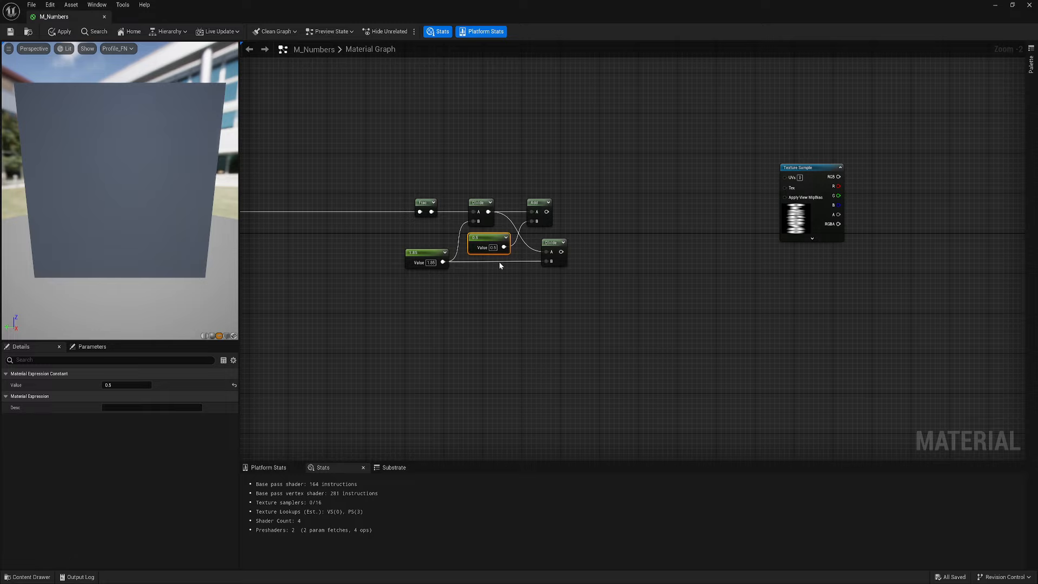
# Add a Subtract node after the Add, with the Add output as A and the second Divide output as B.
pyautogui.moveTo(542, 295); pyautogui.dragTo(530, 297, button='right')
pyautogui.moveTo(418, 281); pyautogui.dragTo(515, 253)
pyautogui.click(532, 241)
pyautogui.click(571, 236)
pyautogui.moveTo(572, 235); pyautogui.dragTo(544, 247, button='right')
pyautogui.rightClick(544, 248)
pyautogui.write('subtr')
pyautogui.press('Return')
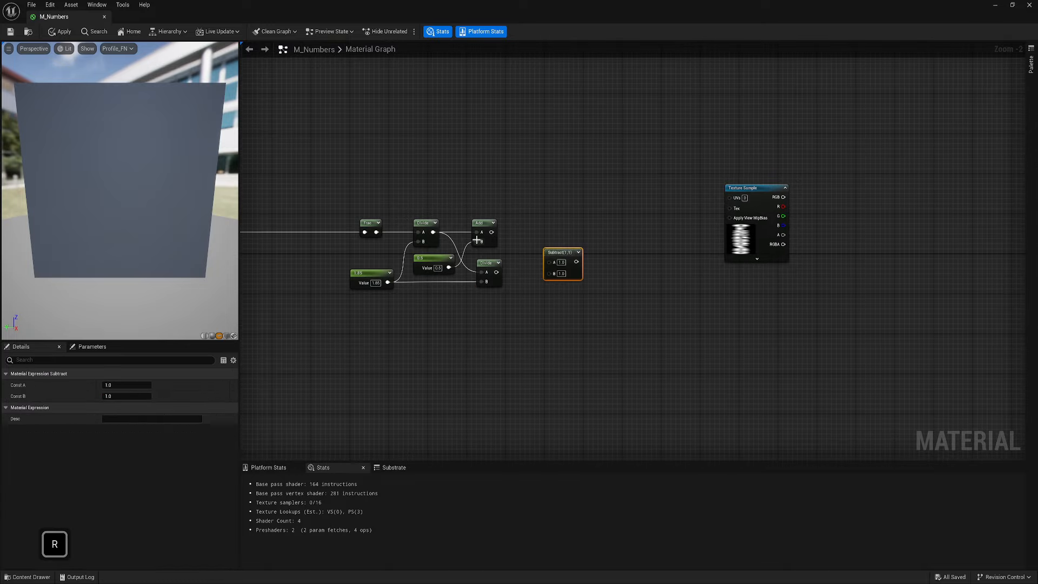
pyautogui.moveTo(492, 233); pyautogui.dragTo(549, 263)
pyautogui.moveTo(550, 273); pyautogui.dragTo(496, 273)
pyautogui.moveTo(552, 253); pyautogui.dragTo(528, 223)
# Wrap the Frac-to-Subtract nodes in a black comment titled "Reducing space between digits" and show its bubble when zoomed.
pyautogui.moveTo(311, 171); pyautogui.dragTo(596, 344)
pyautogui.write('cReducing space betw')
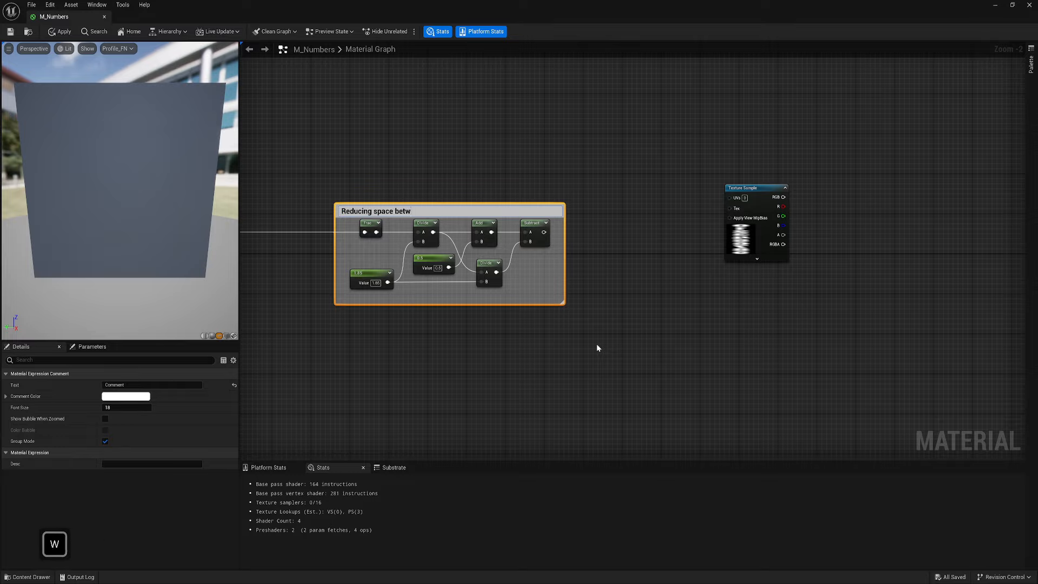
pyautogui.write('een digits')
pyautogui.press('Return')
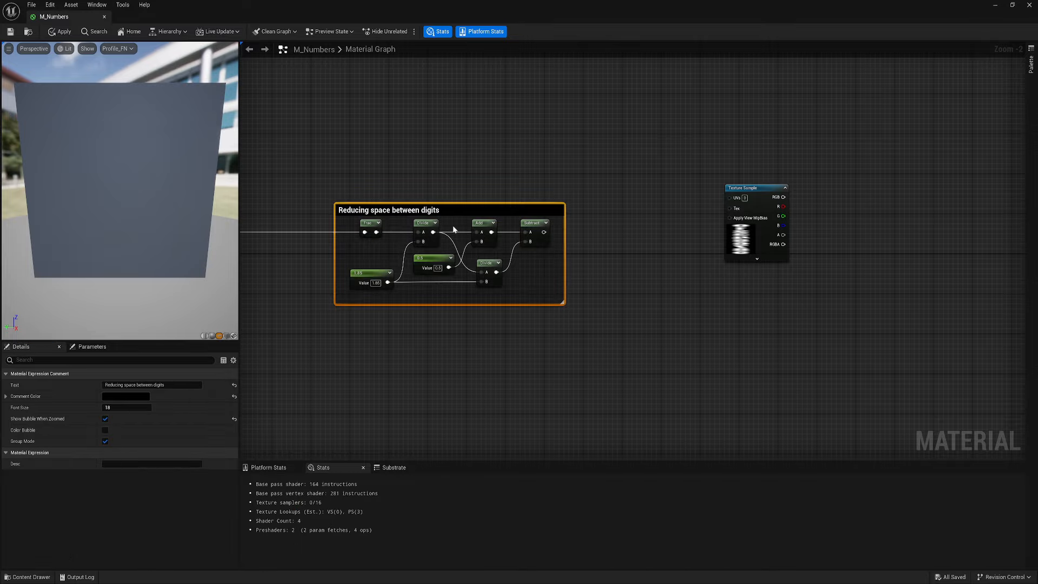
pyautogui.moveTo(462, 205); pyautogui.dragTo(460, 196)
# Add an AppendVector node, feed the Subtract output into its A input and connect it to the Texture Sample's UVs.
pyautogui.moveTo(651, 246); pyautogui.dragTo(561, 251, button='right')
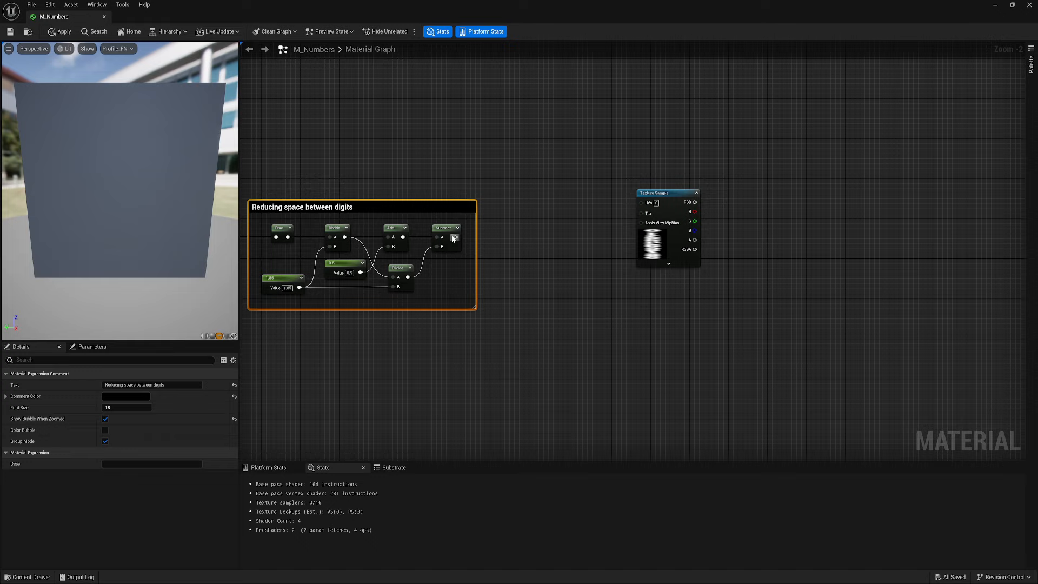
pyautogui.rightClick(516, 236)
pyautogui.write('app')
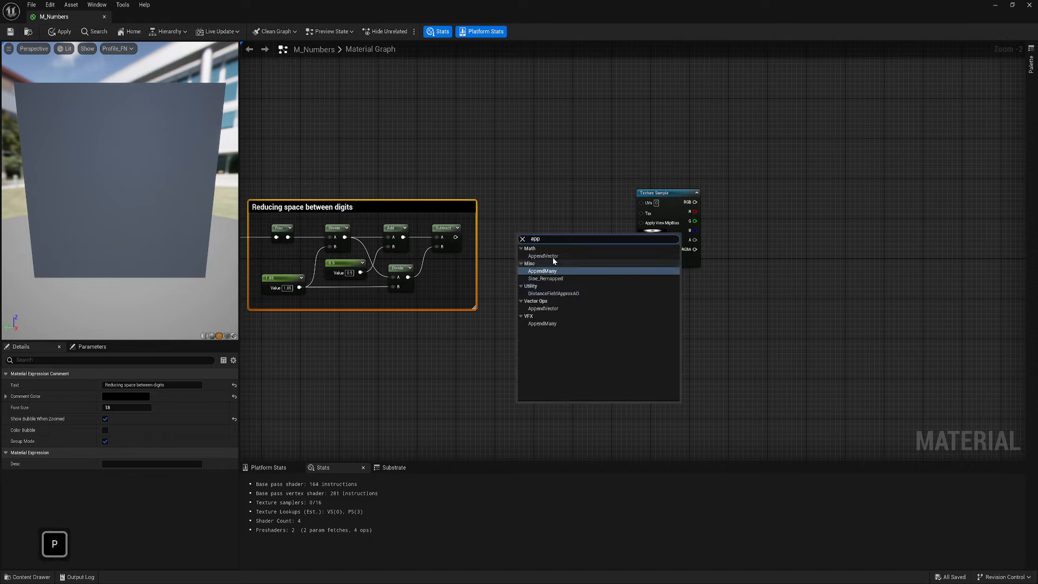
pyautogui.click(553, 257)
pyautogui.moveTo(455, 238); pyautogui.dragTo(684, 237)
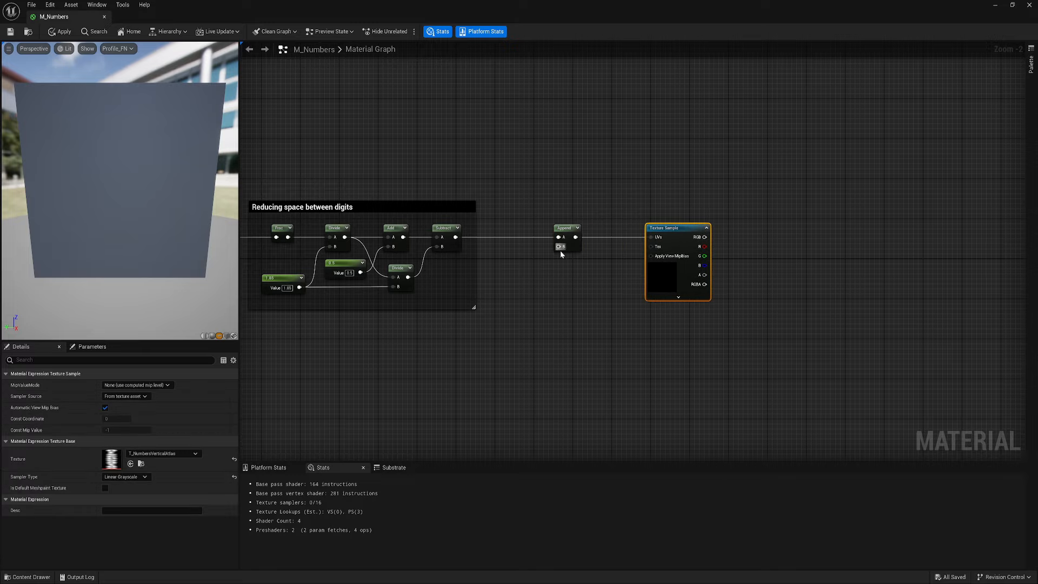
# Add a SphereMask node below the "Horizontal offset" group and place a duplicate of it underneath.
pyautogui.moveTo(530, 271); pyautogui.dragTo(607, 262, button='right')
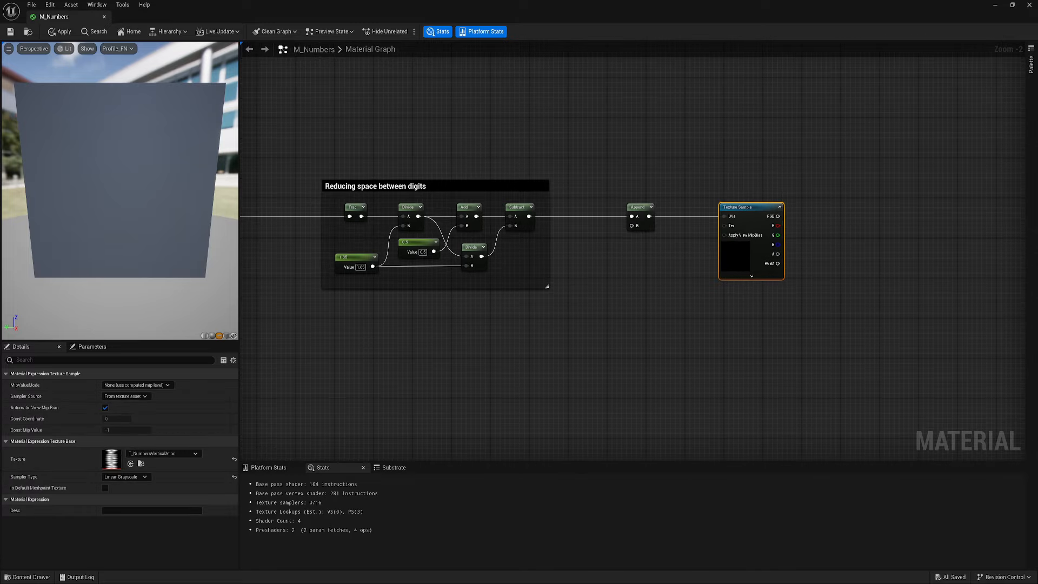
pyautogui.scroll(-1, 574, 302)
pyautogui.moveTo(453, 308); pyautogui.dragTo(714, 278, button='right')
pyautogui.moveTo(610, 313); pyautogui.dragTo(606, 267, button='right')
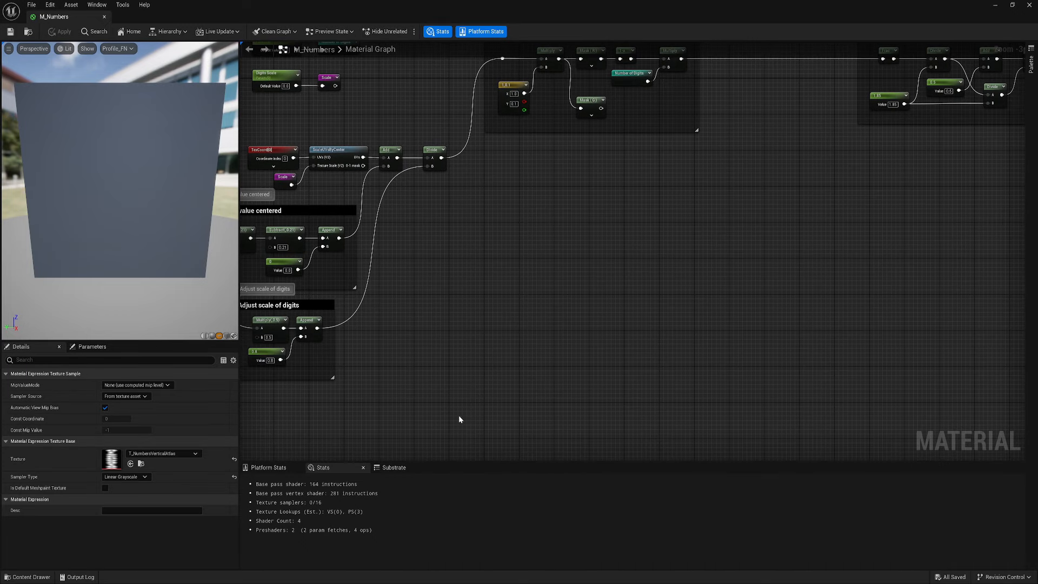
pyautogui.moveTo(492, 266); pyautogui.dragTo(456, 281, button='right')
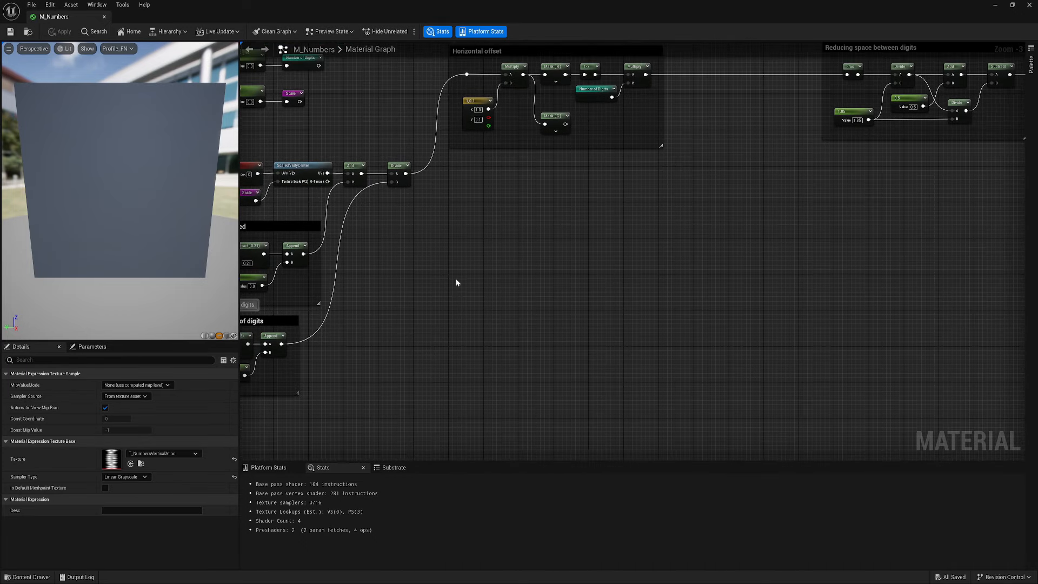
pyautogui.rightClick(529, 262)
pyautogui.write('sphere')
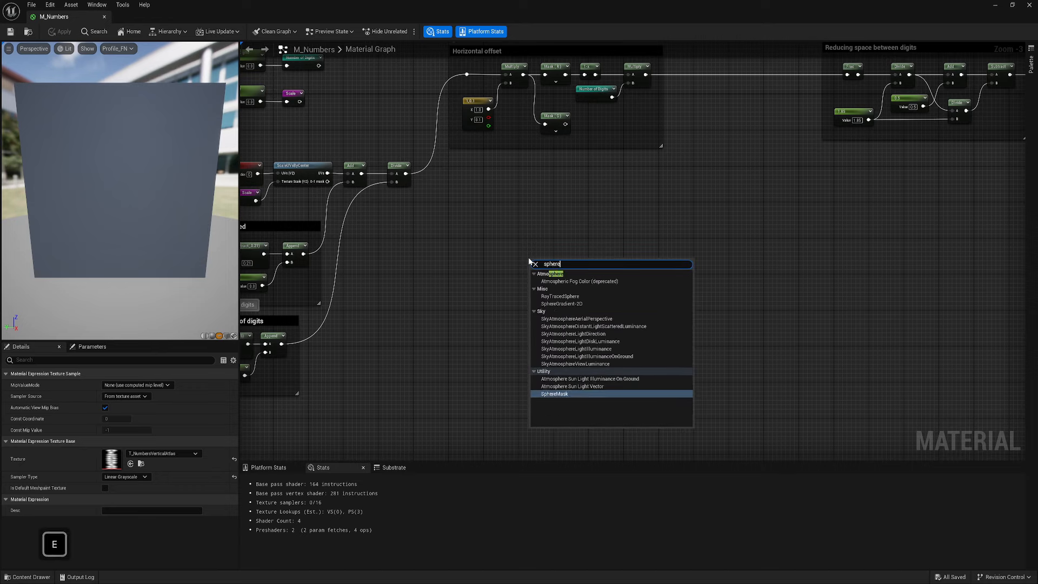
pyautogui.click(556, 394)
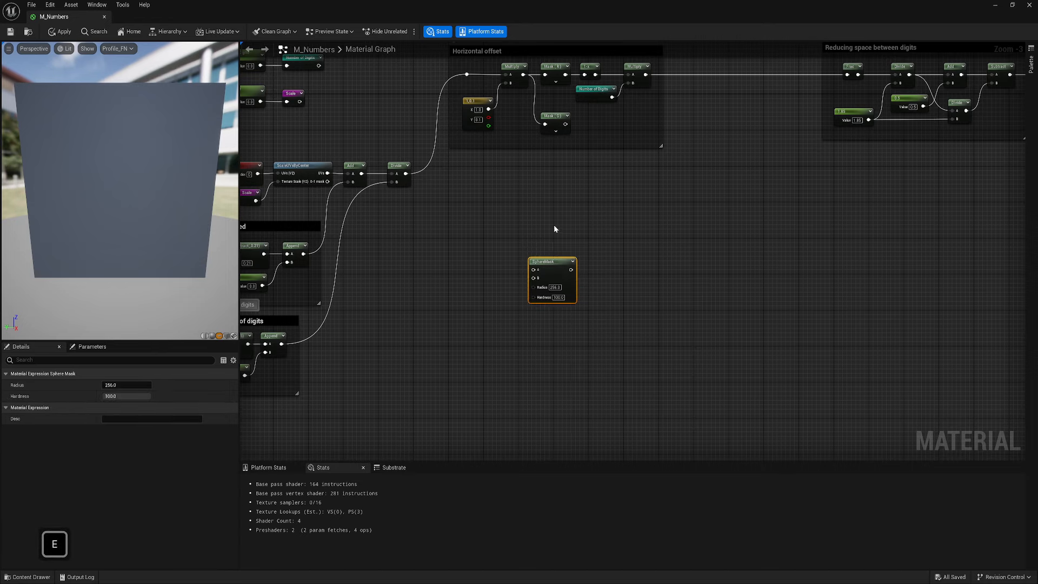
pyautogui.moveTo(548, 271); pyautogui.dragTo(556, 229)
pyautogui.hotkey('ctrl', 'c')
pyautogui.hotkey('ctrl', 'v')
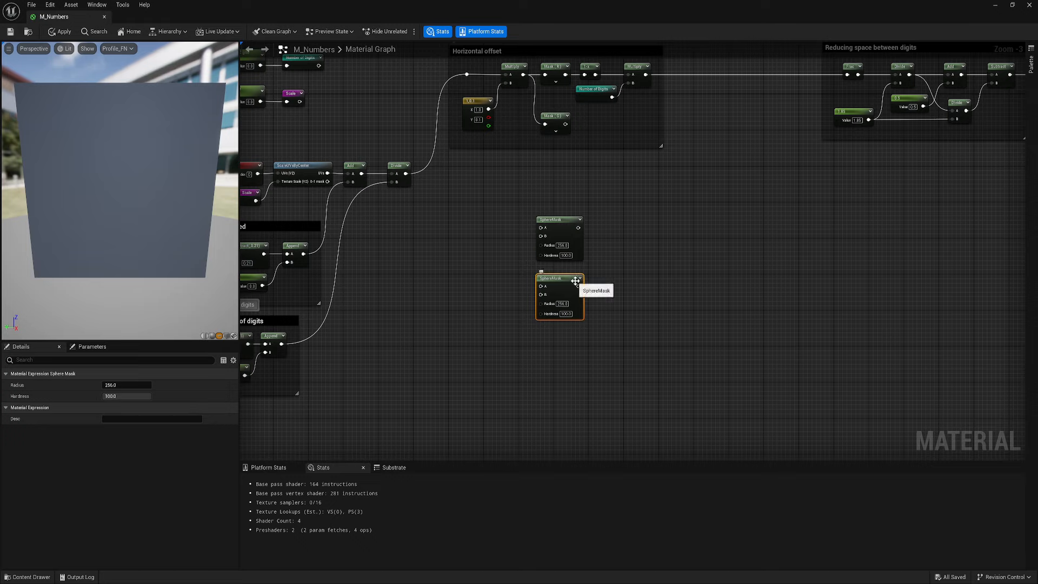
# Add a constant of 0.5 and feed it into the B and Radius inputs of both SphereMask nodes.
pyautogui.click(492, 261)
pyautogui.press('1')
pyautogui.click(481, 263)
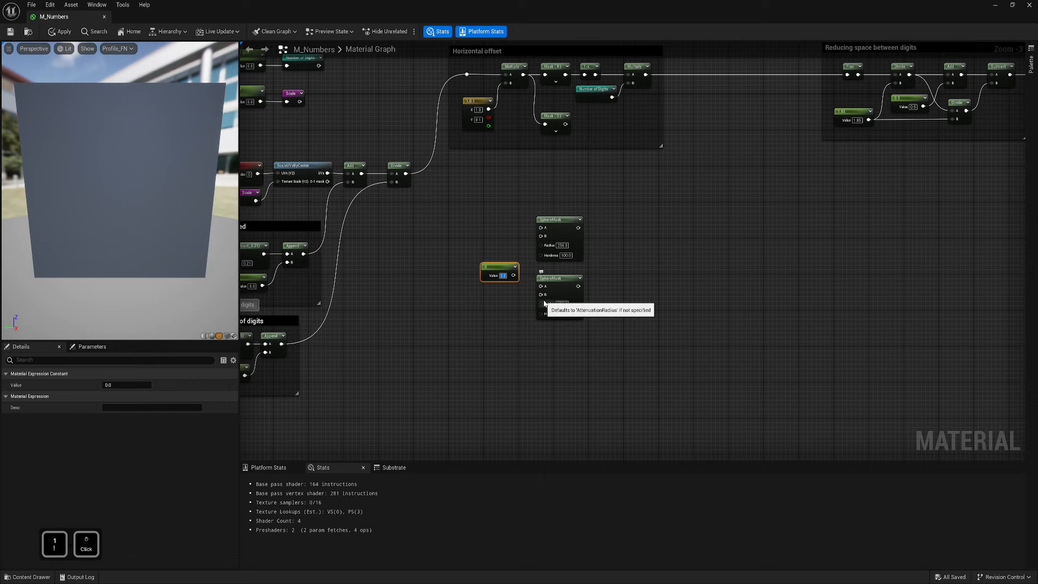
pyautogui.write('0.5')
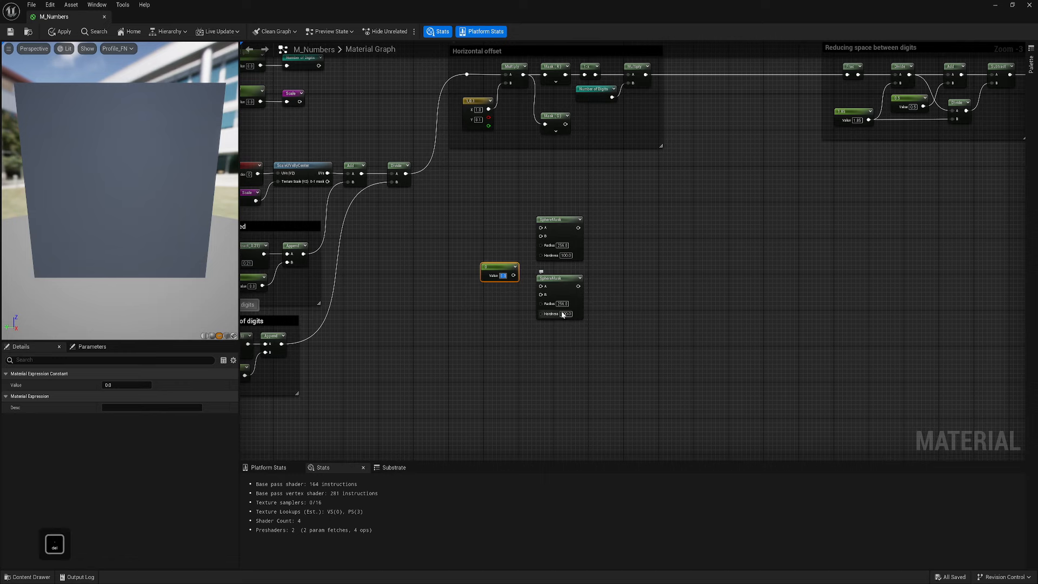
pyautogui.press('Return')
pyautogui.scroll(1, 514, 280)
pyautogui.moveTo(514, 276); pyautogui.dragTo(541, 236)
pyautogui.moveTo(514, 276); pyautogui.dragTo(545, 307)
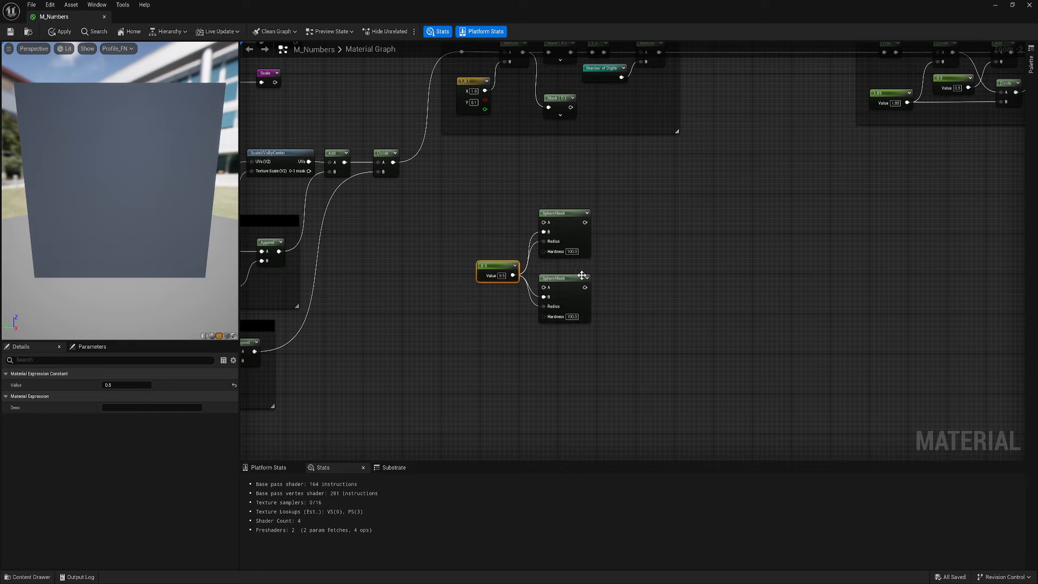
# Add a component mask before the upper SphereMask and place a copy of it before the lower one.
pyautogui.moveTo(497, 317); pyautogui.dragTo(549, 312, button='right')
pyautogui.rightClick(534, 210)
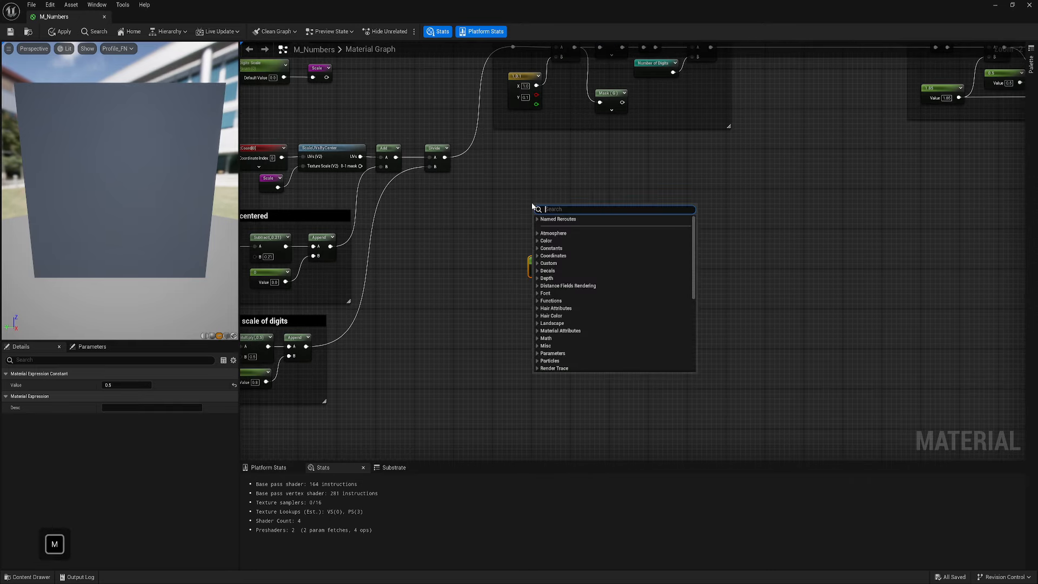
pyautogui.write('mas')
pyautogui.click(573, 257)
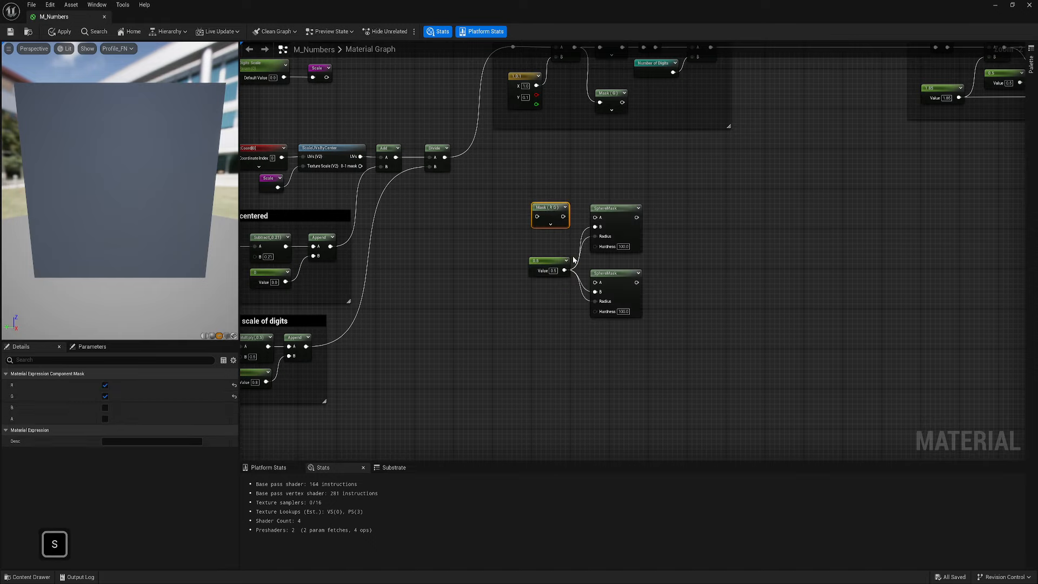
pyautogui.hotkey('ctrl', 'c')
pyautogui.hotkey('ctrl', 'v')
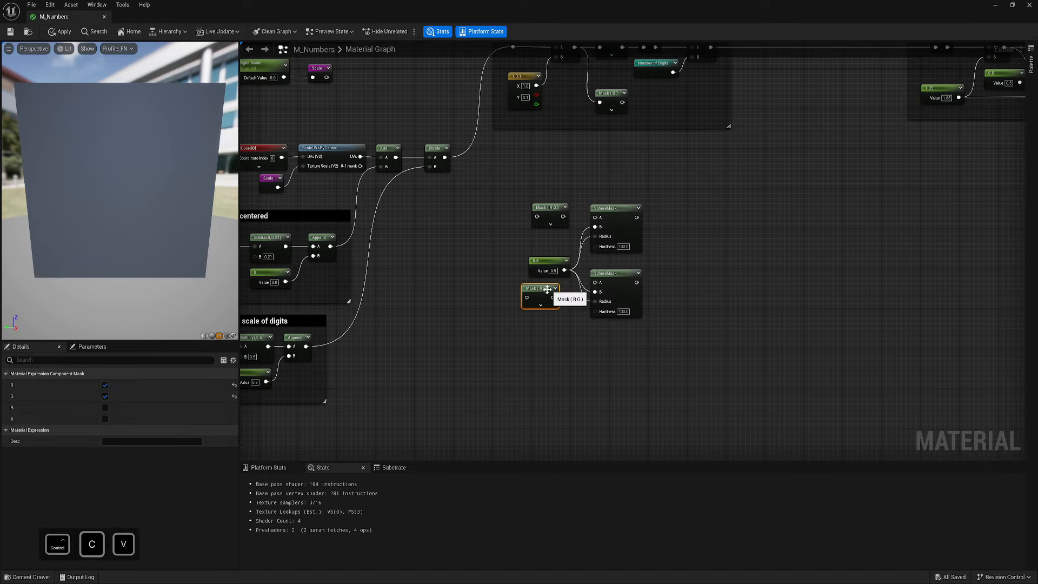
# Restrict the upper component mask to R and wire the main Divide through both masks into the SphereMasks' A inputs.
pyautogui.click(105, 398)
pyautogui.moveTo(560, 216)
pyautogui.mouseDown()
pyautogui.moveTo(598, 221)
pyautogui.moveTo(549, 222)
pyautogui.mouseUp()
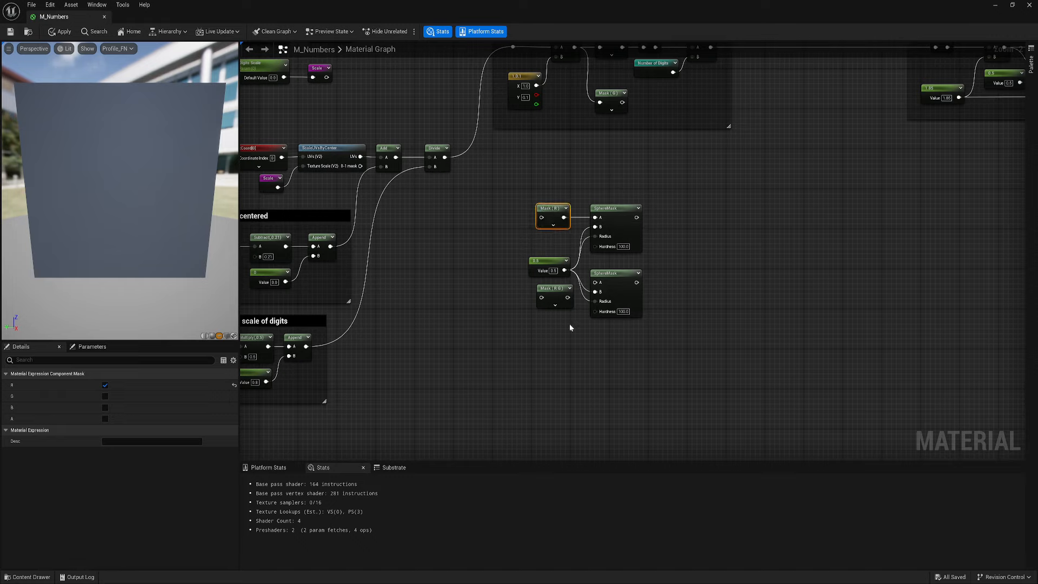
pyautogui.moveTo(555, 293); pyautogui.dragTo(595, 282)
pyautogui.moveTo(625, 290); pyautogui.dragTo(630, 296)
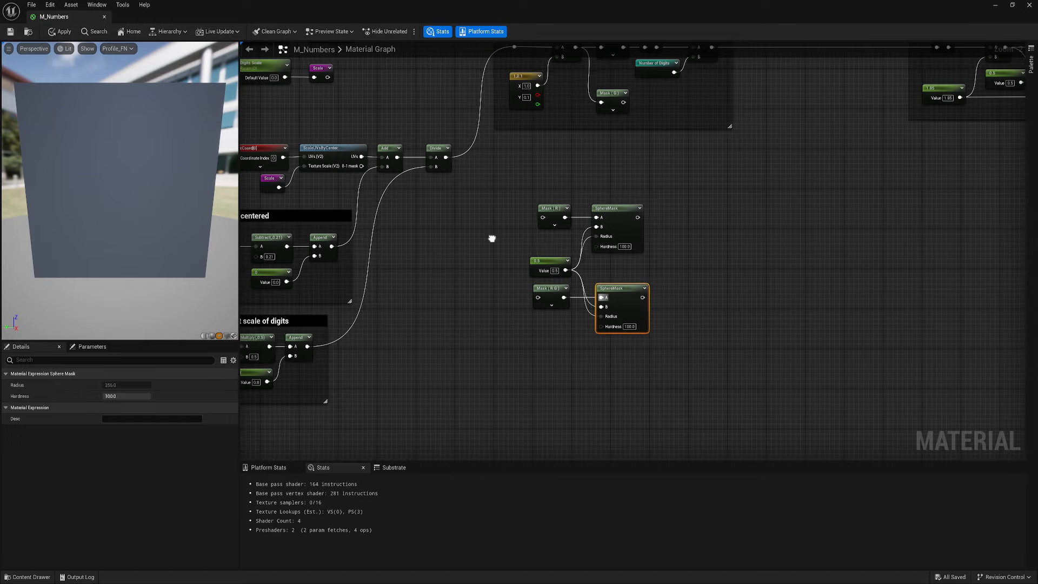
pyautogui.moveTo(491, 236); pyautogui.dragTo(512, 292, button='right')
pyautogui.moveTo(509, 179); pyautogui.dragTo(603, 319)
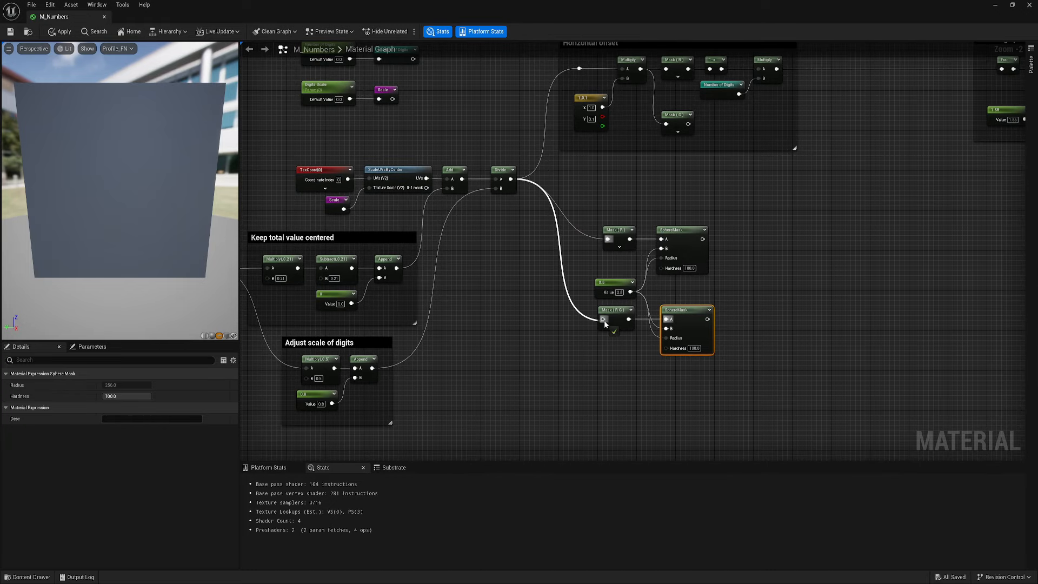
# Preview the output of the upper SphereMask node.
pyautogui.moveTo(690, 273); pyautogui.dragTo(611, 257, button='right')
pyautogui.rightClick(604, 218)
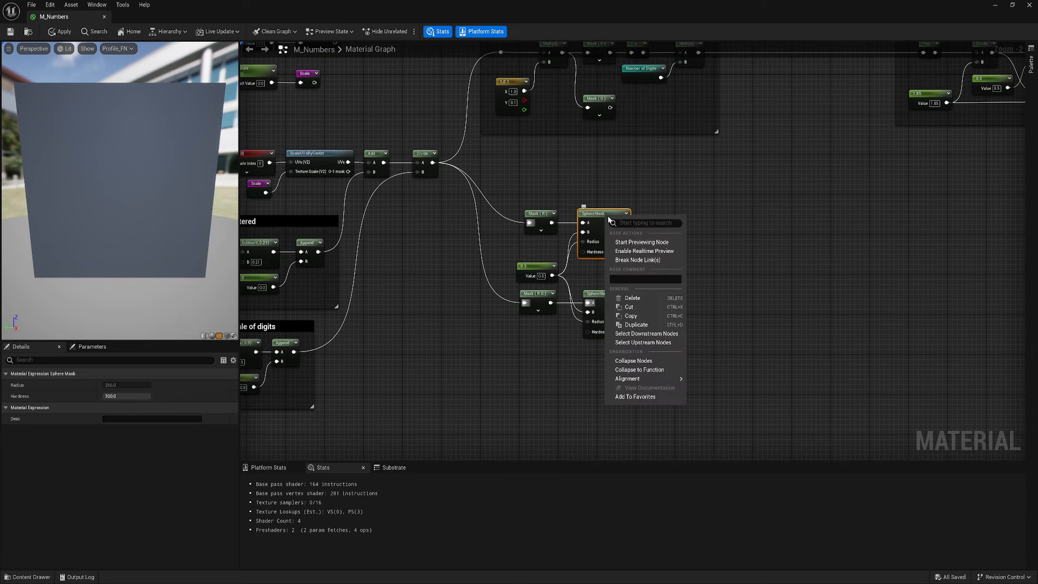
pyautogui.click(623, 241)
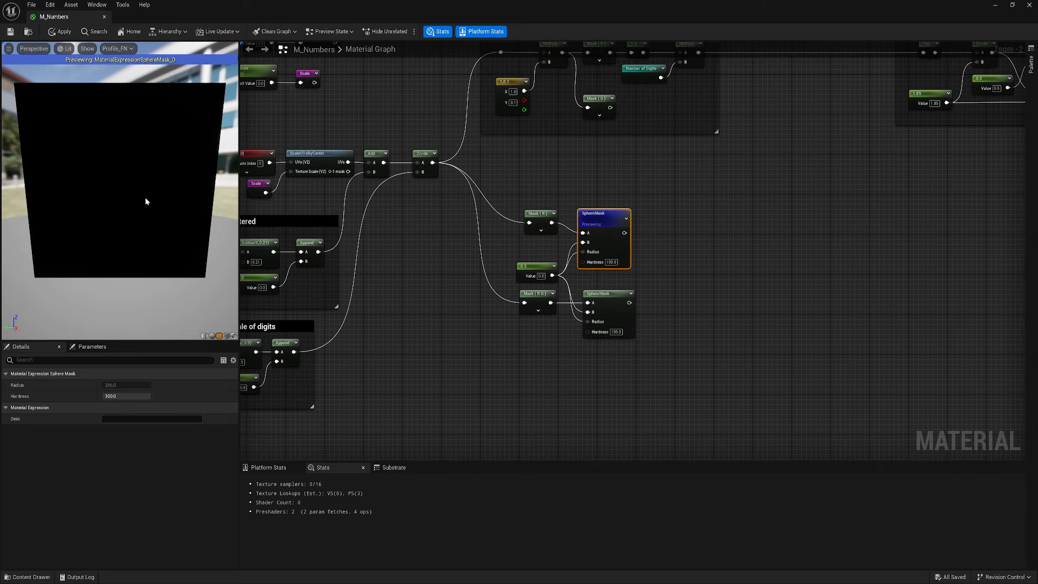
# Set the parameter defaults to 1 for Value, 1 for Number of Digits and 0.28 for Digits Scale.
pyautogui.moveTo(283, 87); pyautogui.dragTo(517, 203, button='right')
pyautogui.write('1')
pyautogui.press('Return')
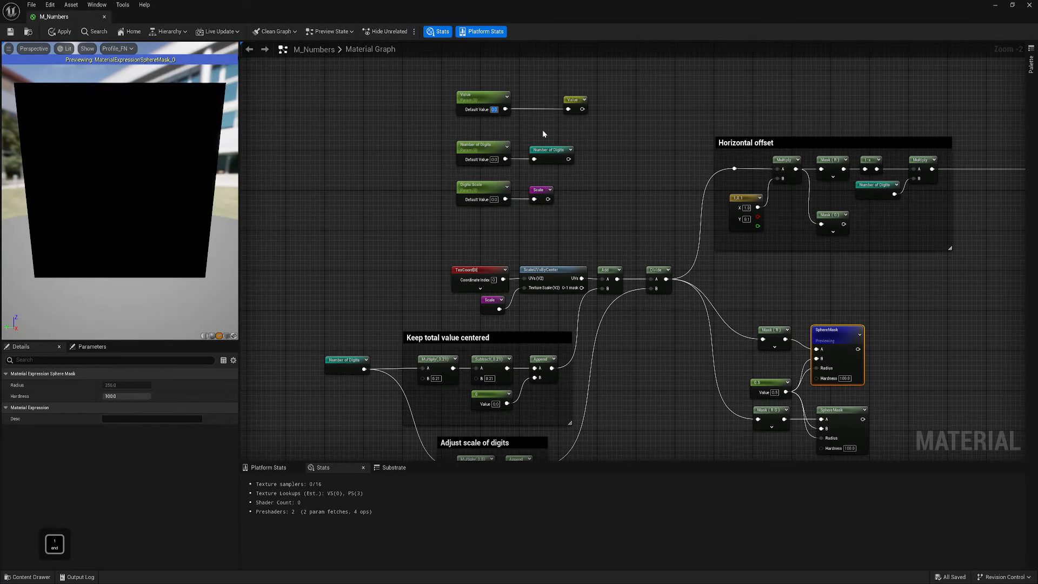
pyautogui.click(495, 159)
pyautogui.write('1')
pyautogui.press('Return')
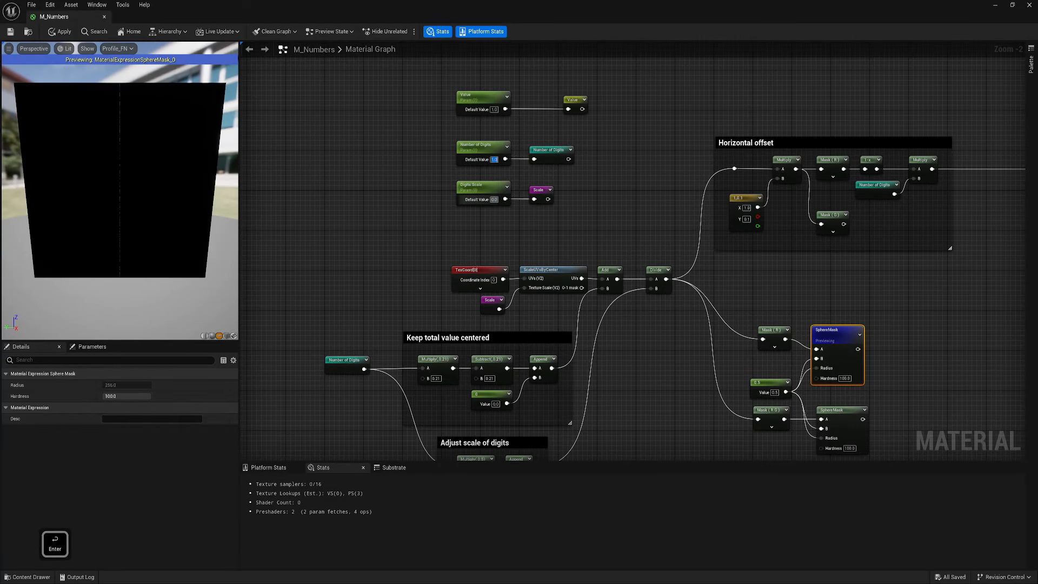
pyautogui.click(498, 206)
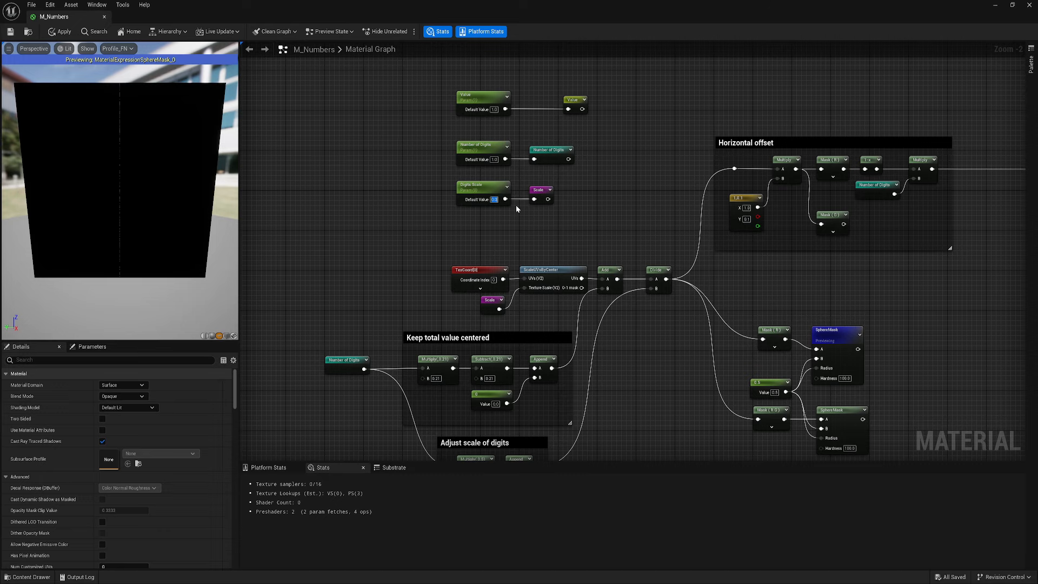
pyautogui.write('0.28')
pyautogui.press('Return')
pyautogui.moveTo(603, 226); pyautogui.dragTo(460, 185, button='right')
pyautogui.moveTo(131, 204); pyautogui.dragTo(131, 184)
# Add a Multiply node that combines the upper SphereMask as A with the lower SphereMask as B.
pyautogui.moveTo(597, 298); pyautogui.dragTo(547, 310, button='right')
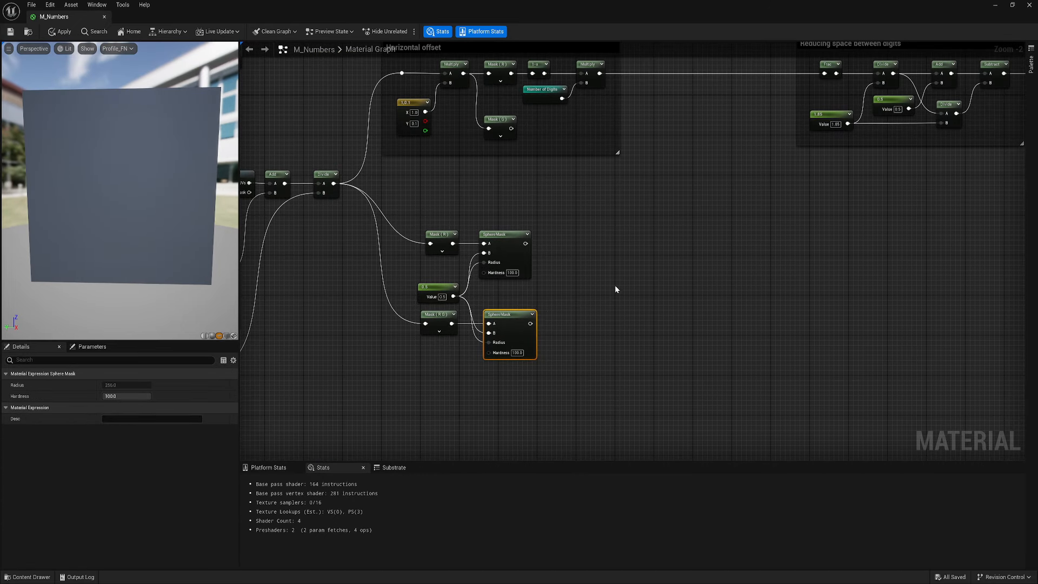
pyautogui.click(577, 285)
pyautogui.click(569, 277)
pyautogui.moveTo(526, 243); pyautogui.dragTo(531, 324)
pyautogui.moveTo(577, 279); pyautogui.dragTo(566, 234)
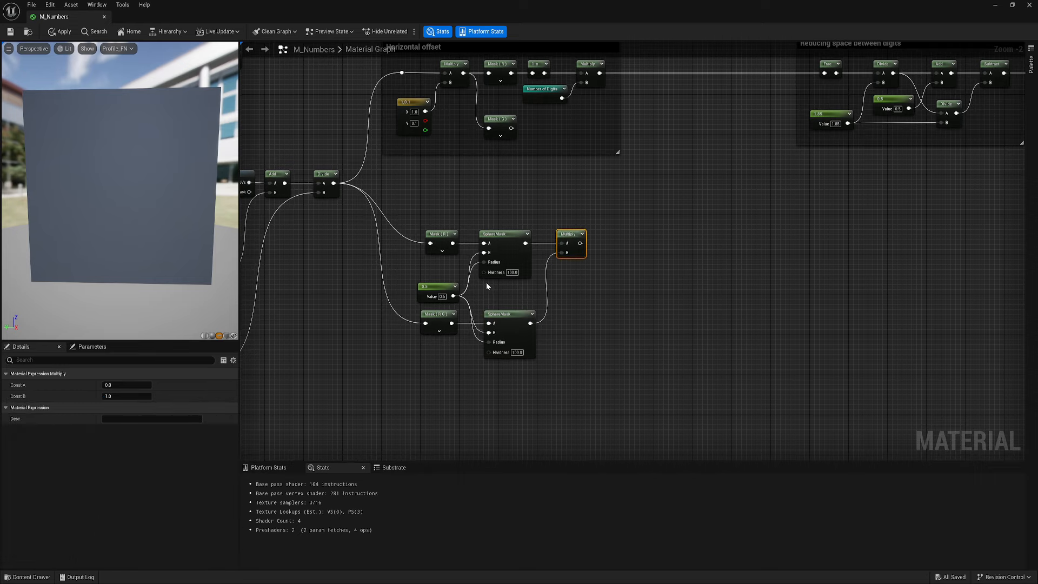
# Move the 0.5 constant and the lower mask and SphereMask pair up closer to the upper pair.
pyautogui.moveTo(440, 287); pyautogui.dragTo(437, 265)
pyautogui.moveTo(455, 305); pyautogui.dragTo(502, 331)
pyautogui.moveTo(512, 321); pyautogui.dragTo(507, 297)
pyautogui.click(582, 310)
# Wrap the mask, SphereMask and Multiply nodes in a black comment titled "Masks" and show its bubble when zoomed.
pyautogui.moveTo(342, 359)
pyautogui.mouseDown(button='right')
pyautogui.moveTo(384, 376)
pyautogui.moveTo(348, 360)
pyautogui.mouseUp(button='right')
pyautogui.moveTo(349, 360); pyautogui.dragTo(642, 219)
pyautogui.write('cMasks')
pyautogui.press('Return')
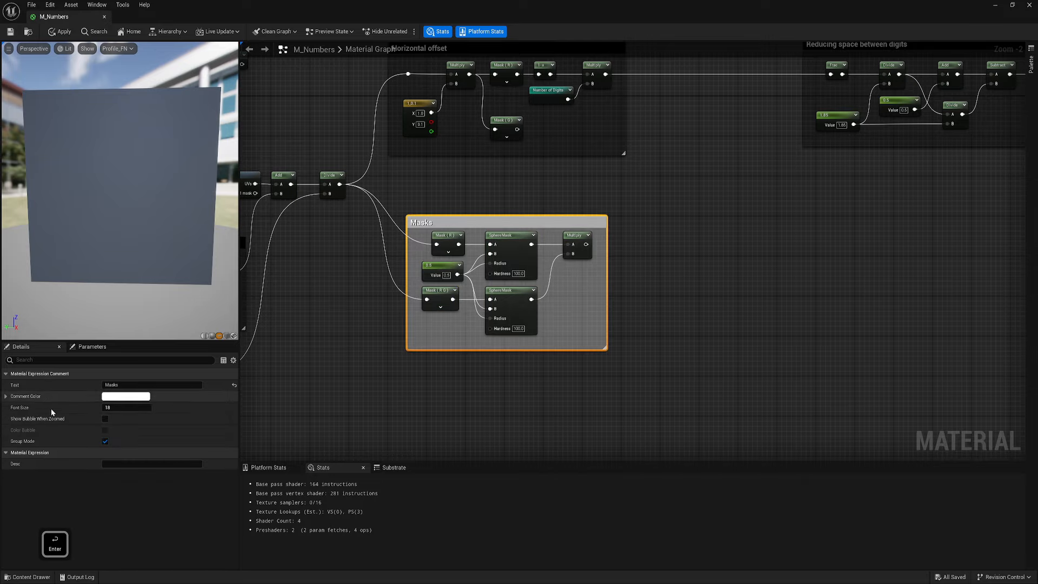
pyautogui.click(125, 396)
pyautogui.click(227, 470)
pyautogui.click(224, 566)
pyautogui.moveTo(505, 216); pyautogui.dragTo(505, 209)
# Move the "Masks" group up level with the main Divide and raise the "Horizontal offset" and "Reducing space between digits" groups above it.
pyautogui.moveTo(490, 182); pyautogui.dragTo(484, 211, button='right')
pyautogui.moveTo(503, 246); pyautogui.dragTo(491, 185)
pyautogui.moveTo(621, 81); pyautogui.dragTo(565, 161, button='right')
pyautogui.scroll(-1, 565, 161)
pyautogui.moveTo(328, 112); pyautogui.dragTo(902, 229)
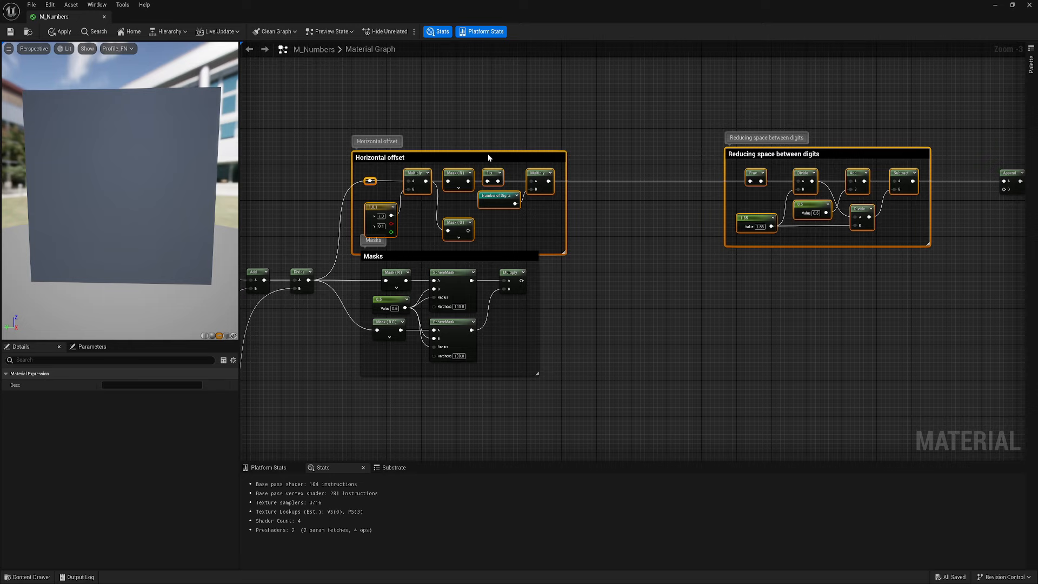
pyautogui.moveTo(488, 155); pyautogui.dragTo(488, 142)
# Move the Append and Texture Sample nodes up in line with the "Reducing space between digits" group.
pyautogui.moveTo(569, 283); pyautogui.dragTo(346, 302, button='right')
pyautogui.click(886, 203)
pyautogui.moveTo(771, 151); pyautogui.dragTo(892, 227)
pyautogui.moveTo(882, 196); pyautogui.dragTo(859, 183)
pyautogui.moveTo(412, 328); pyautogui.dragTo(542, 263, button='right')
pyautogui.scroll(3, 542, 263)
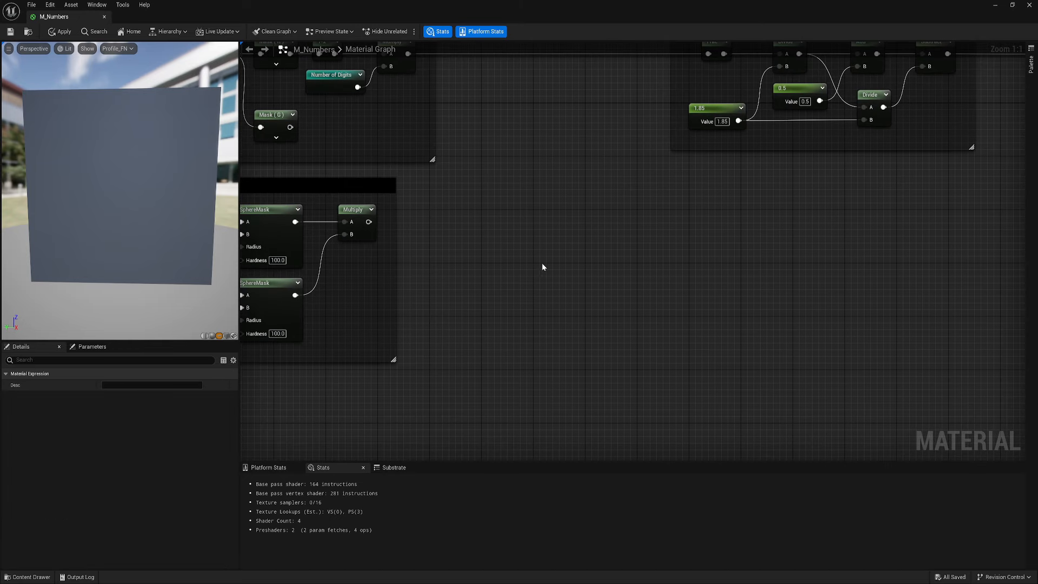
# Add a Clamp node in the empty area below the "Reducing space between digits" group.
pyautogui.moveTo(682, 271); pyautogui.dragTo(591, 290, button='right')
pyautogui.rightClick(517, 252)
pyautogui.write('clamp')
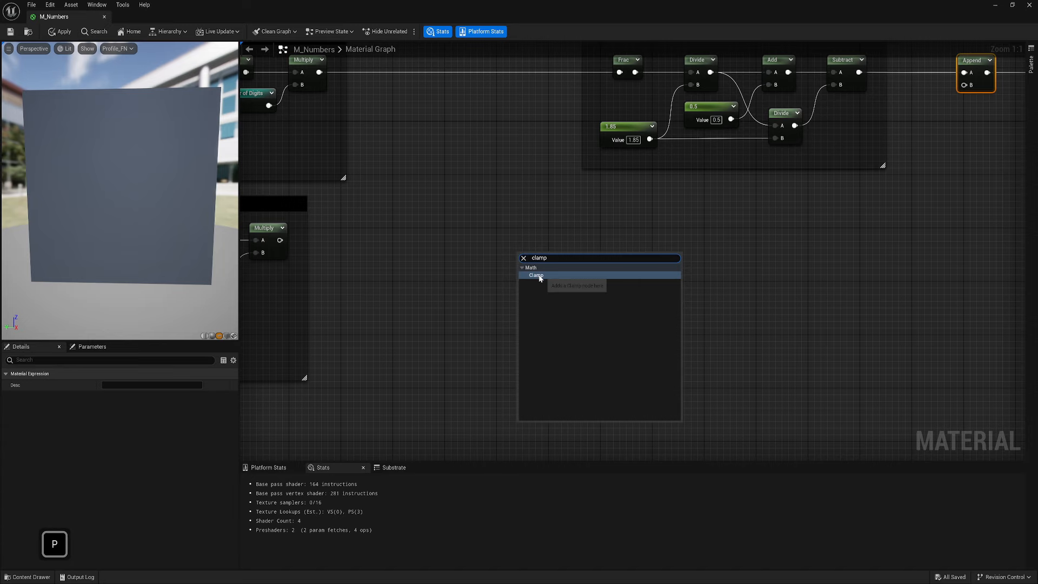
pyautogui.press('Return')
pyautogui.moveTo(543, 256); pyautogui.dragTo(586, 290, button='right')
pyautogui.moveTo(593, 299); pyautogui.dragTo(589, 295)
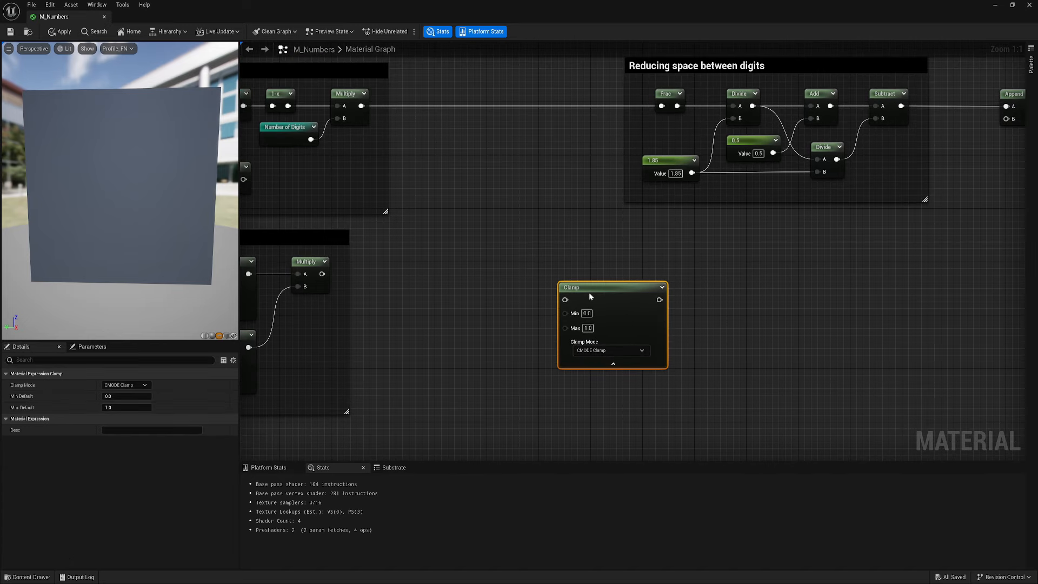
pyautogui.moveTo(588, 293); pyautogui.dragTo(582, 287)
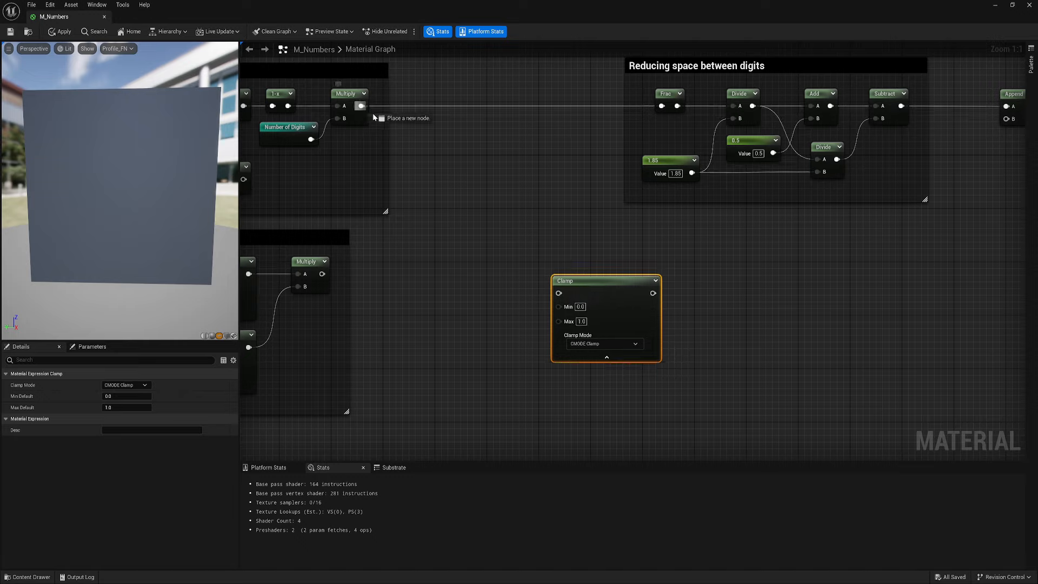
# Feed the final Multiply of the "Horizontal offset" group into the Clamp node and set its Max to 0.
pyautogui.moveTo(361, 106); pyautogui.dragTo(579, 290)
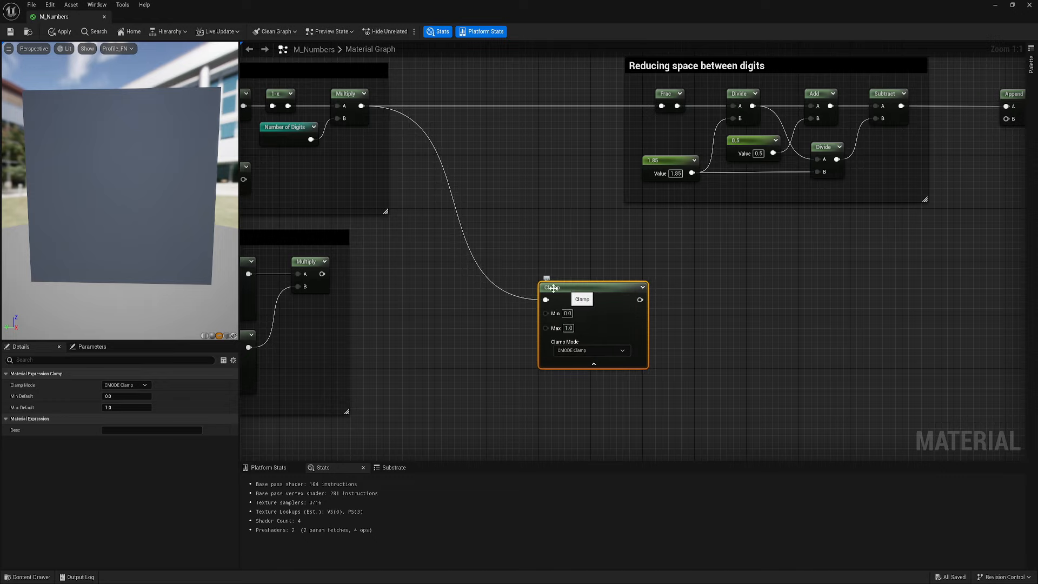
pyautogui.moveTo(501, 310); pyautogui.dragTo(491, 307, button='right')
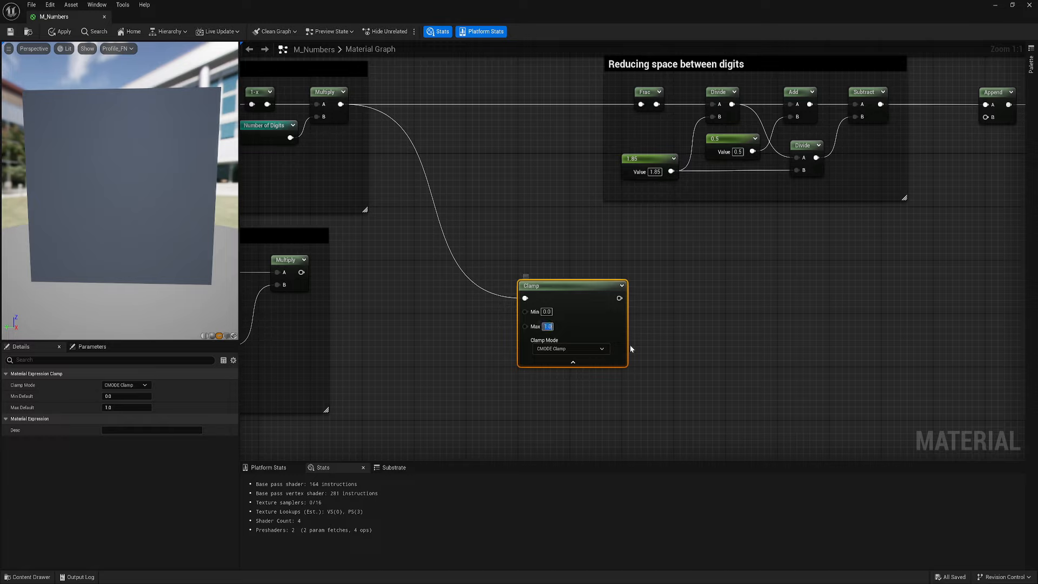
pyautogui.write('0')
pyautogui.press('Return')
pyautogui.moveTo(557, 323); pyautogui.dragTo(515, 328, button='right')
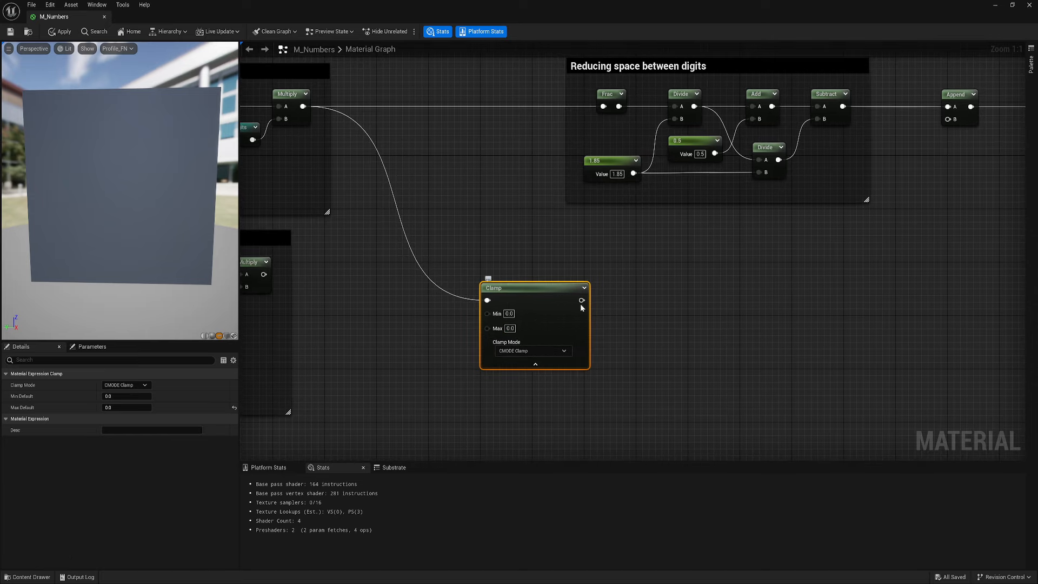
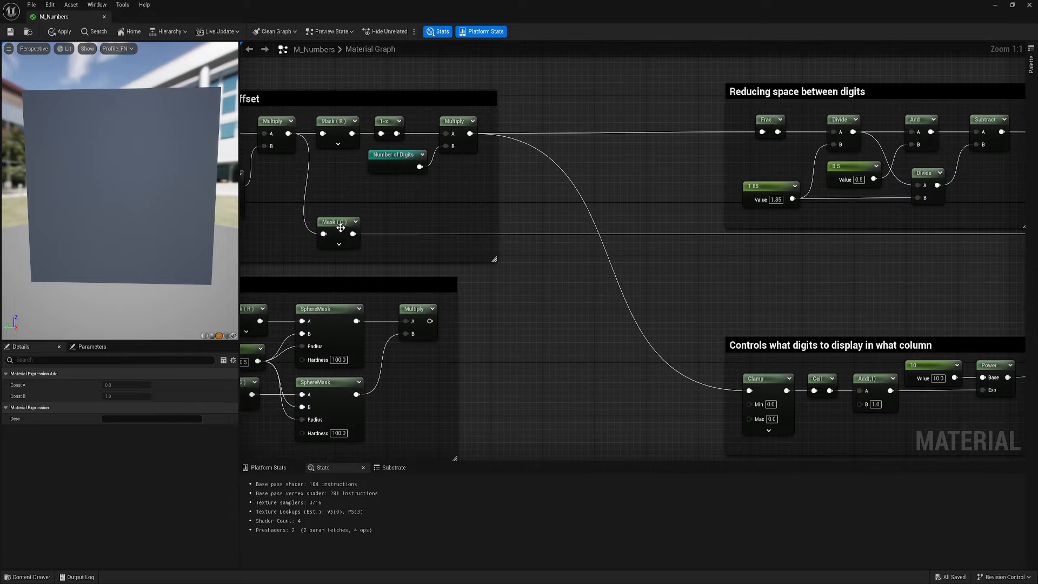
# Move the Value, Abs and Divide nodes up and closer to the "Controls what digits to display in what column" group.
pyautogui.click(892, 281)
pyautogui.moveTo(894, 282); pyautogui.dragTo(550, 223, button='right')
pyautogui.scroll(-3, 639, 276)
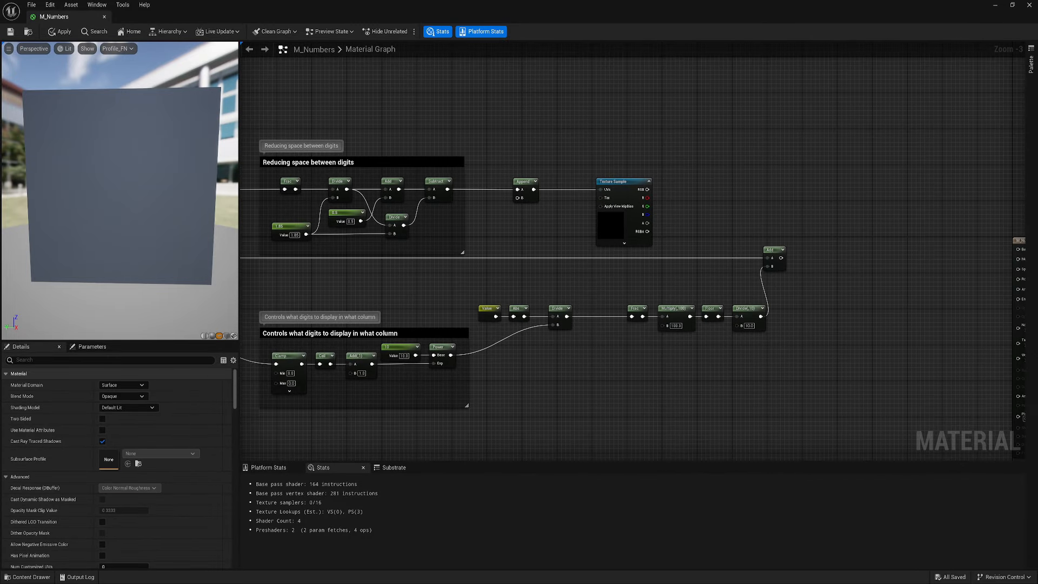
pyautogui.moveTo(519, 361); pyautogui.dragTo(558, 355, button='right')
pyautogui.moveTo(528, 294); pyautogui.dragTo(452, 290, button='right')
pyautogui.scroll(1, 439, 276)
pyautogui.moveTo(439, 274)
pyautogui.mouseDown()
pyautogui.moveTo(499, 312)
pyautogui.moveTo(419, 279)
pyautogui.mouseUp()
pyautogui.moveTo(535, 295); pyautogui.dragTo(477, 279)
pyautogui.click(619, 325)
# Shift the Frac, Multiply (100), Floor and Divide (10) nodes back in line with the moved Divide node.
pyautogui.moveTo(620, 325); pyautogui.dragTo(538, 314, button='right')
pyautogui.moveTo(537, 315); pyautogui.dragTo(659, 290)
pyautogui.moveTo(658, 283); pyautogui.dragTo(601, 267)
pyautogui.scroll(2, 549, 275)
pyautogui.moveTo(530, 318); pyautogui.dragTo(554, 351, button='right')
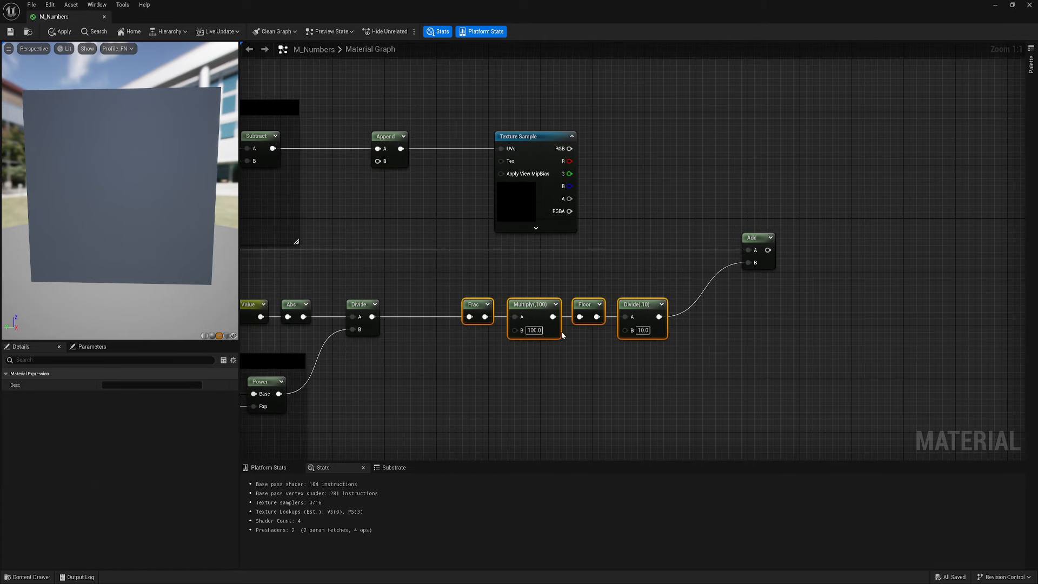
# Wrap the Frac, Multiply, Floor and Divide nodes in a comment titled "Int lookup value".
pyautogui.write('c')
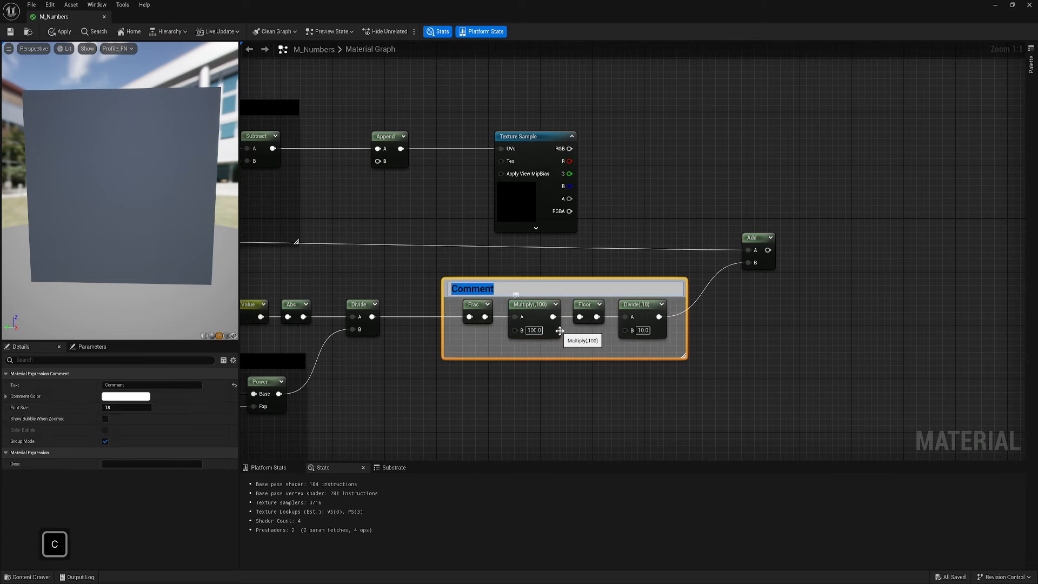
pyautogui.write('In')
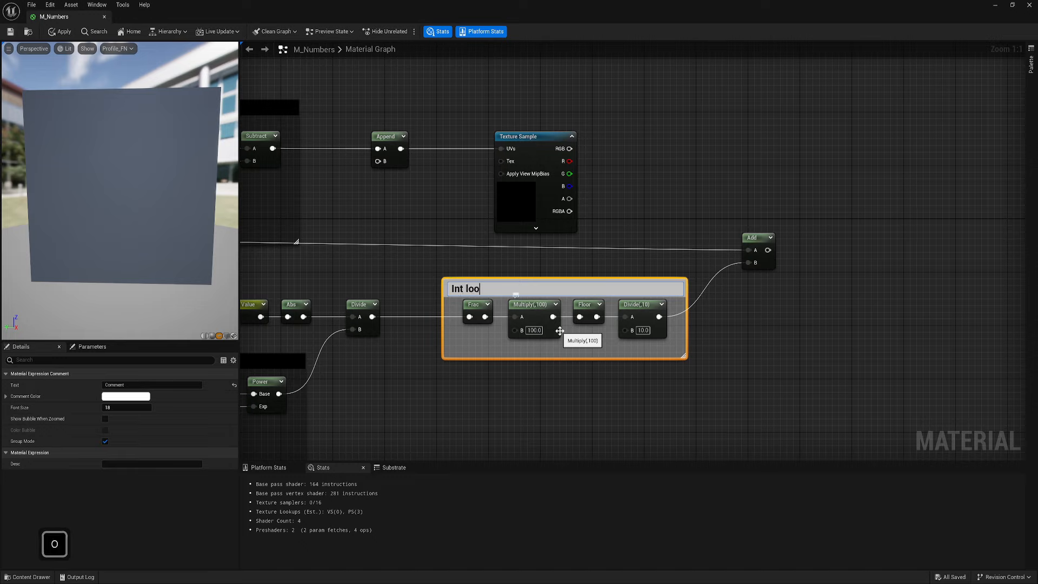
pyautogui.write('t loo')
pyautogui.press('BackSpace')
pyautogui.press('BackSpace')
pyautogui.press('BackSpace')
pyautogui.press('BackSpace')
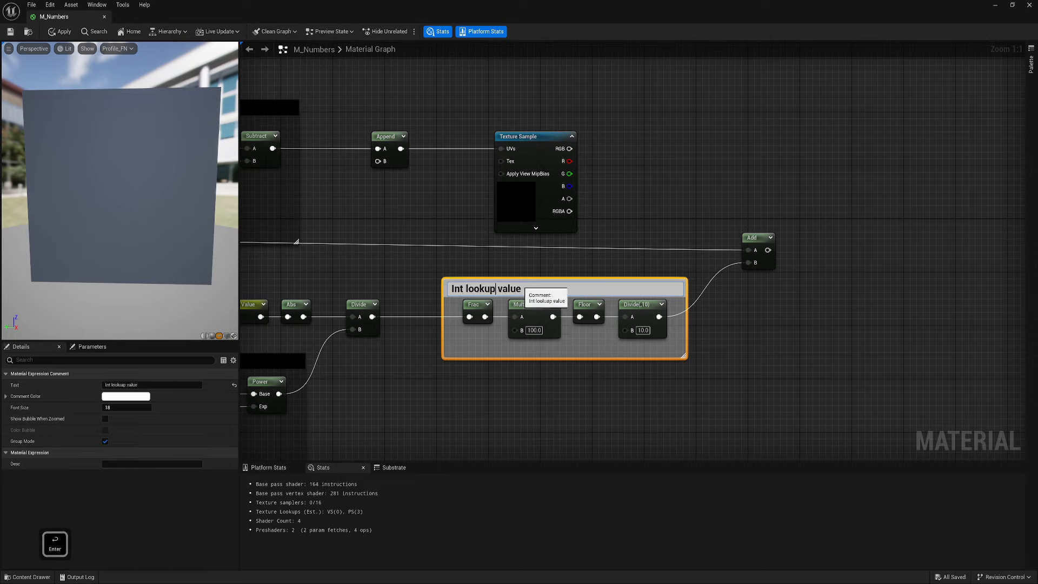
pyautogui.press('Return')
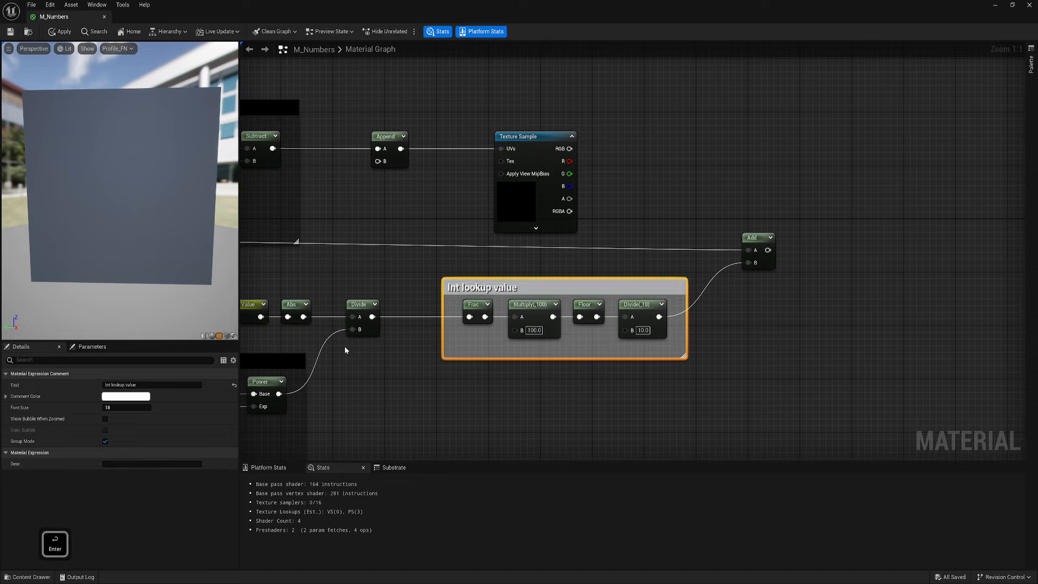
# Show the "Int lookup value" comment's bubble when zoomed, colour it black and enlarge its frame slightly.
pyautogui.click(105, 418)
pyautogui.click(125, 396)
pyautogui.moveTo(245, 461); pyautogui.dragTo(239, 474)
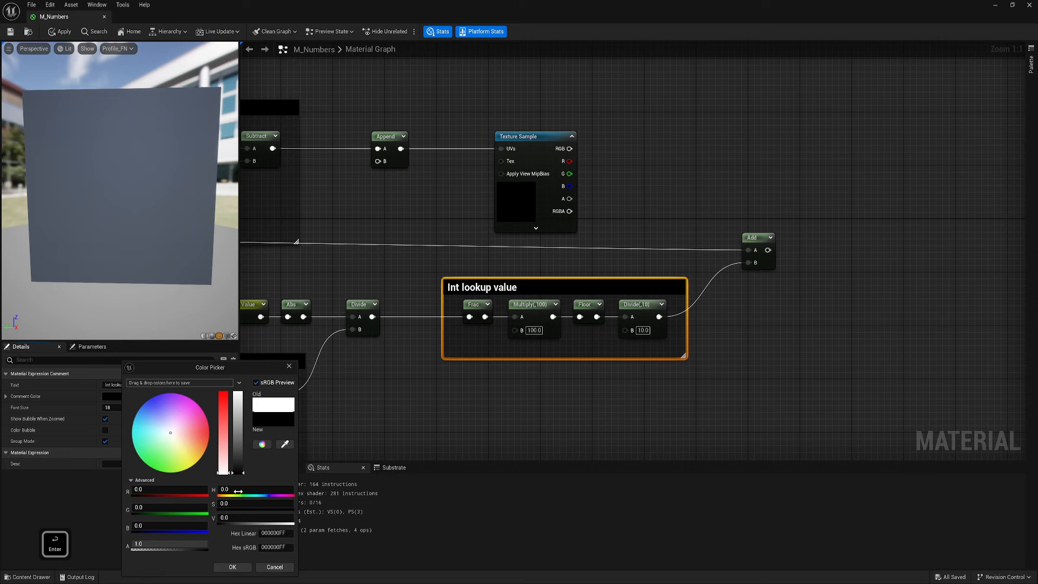
pyautogui.click(232, 566)
pyautogui.moveTo(531, 278); pyautogui.dragTo(530, 272)
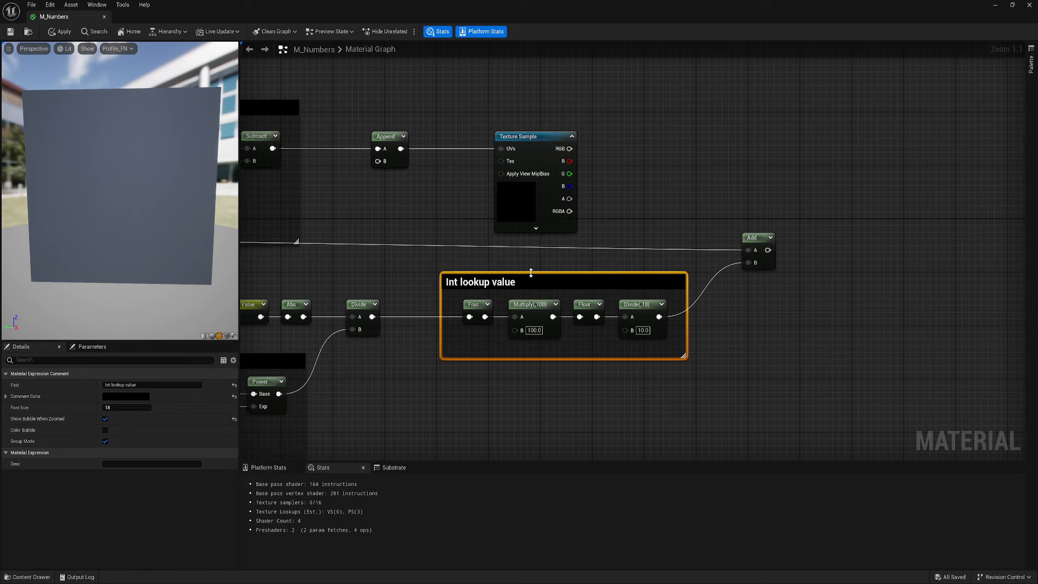
# Move the "Int lookup value" group closer to the preceding Divide and the Add node closer to the group.
pyautogui.moveTo(530, 273); pyautogui.dragTo(590, 286, button='right')
pyautogui.moveTo(607, 294); pyautogui.dragTo(564, 297)
pyautogui.click(773, 337)
pyautogui.moveTo(773, 337); pyautogui.dragTo(702, 362, button='right')
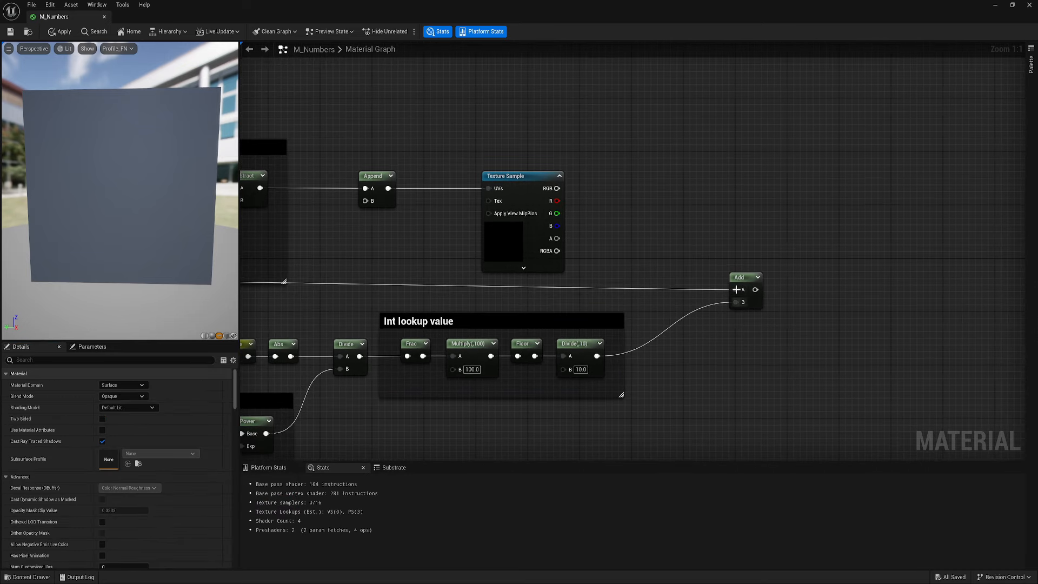
pyautogui.moveTo(740, 283); pyautogui.dragTo(654, 284)
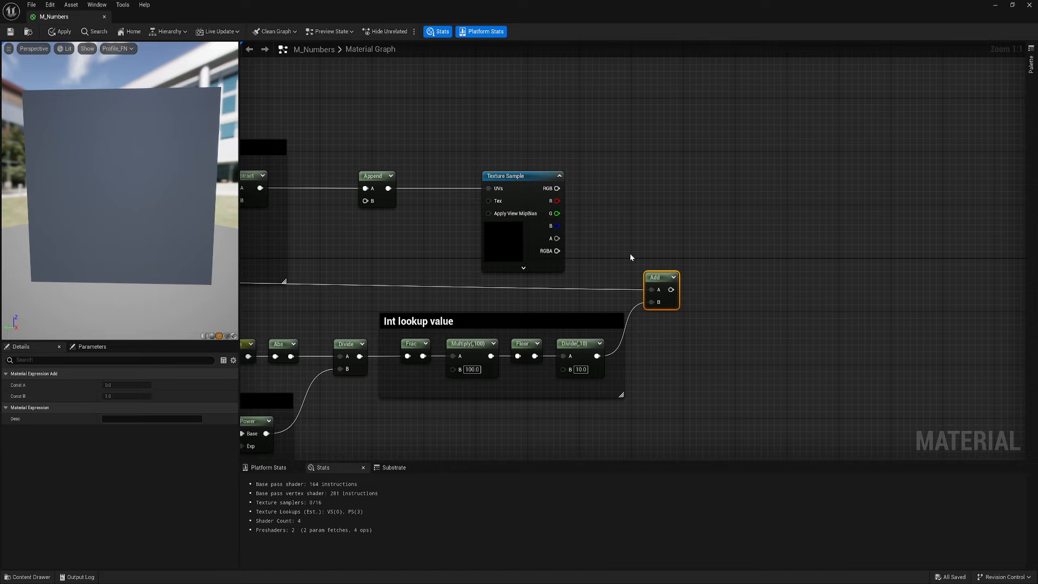
# Move the Append and Texture Sample nodes past the Add node and connect Add to Append's B input.
pyautogui.moveTo(631, 257); pyautogui.dragTo(600, 289, button='right')
pyautogui.moveTo(512, 236); pyautogui.dragTo(837, 212)
pyautogui.moveTo(640, 321); pyautogui.dragTo(680, 234)
pyautogui.click(479, 258)
# Move all nodes from the "Reducing space between digits" and "Controls what digits" groups onward closer to "Horizontal offset" and "Masks".
pyautogui.scroll(-3, 479, 257)
pyautogui.moveTo(391, 257); pyautogui.dragTo(572, 244, button='right')
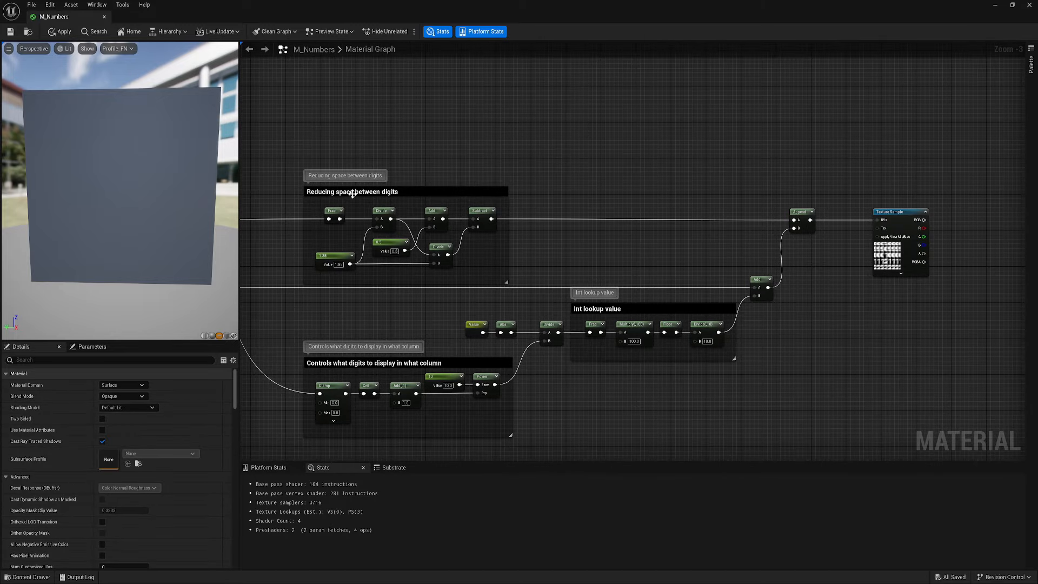
pyautogui.scroll(-1, 532, 216)
pyautogui.moveTo(533, 215); pyautogui.dragTo(654, 205, button='right')
pyautogui.moveTo(440, 393); pyautogui.dragTo(846, 266)
pyautogui.moveTo(458, 124); pyautogui.dragTo(951, 374)
pyautogui.scroll(1, 489, 291)
pyautogui.moveTo(489, 290); pyautogui.dragTo(557, 292, button='right')
pyautogui.scroll(1, 560, 292)
pyautogui.moveTo(715, 330); pyautogui.dragTo(603, 331)
pyautogui.click(473, 302)
# Move the Texture Sample node closer to the Append node.
pyautogui.scroll(-1, 473, 303)
pyautogui.moveTo(474, 303); pyautogui.dragTo(554, 298, button='right')
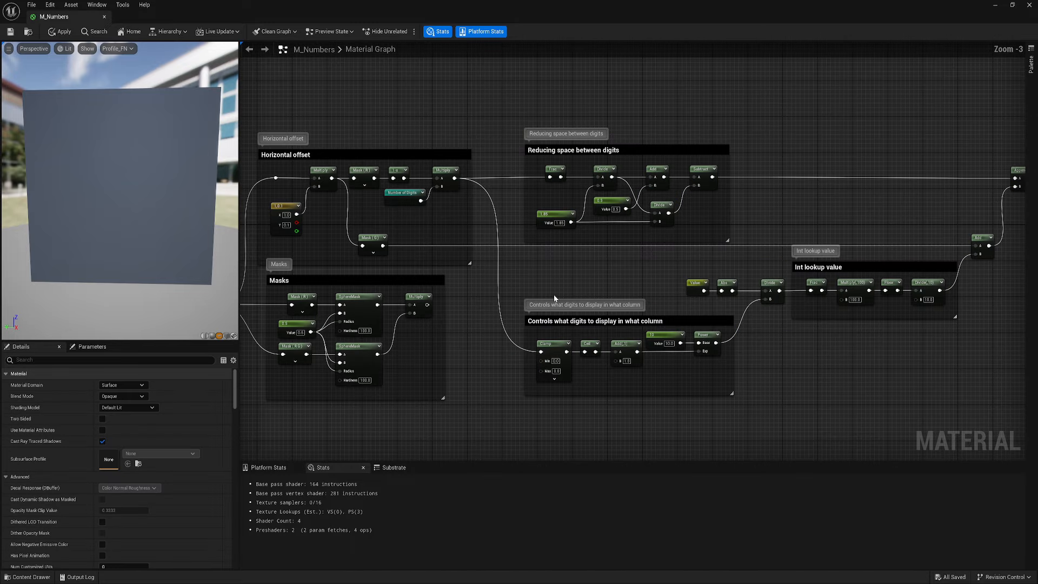
pyautogui.moveTo(483, 314); pyautogui.dragTo(531, 308, button='right')
pyautogui.moveTo(475, 299); pyautogui.dragTo(517, 287)
pyautogui.click(607, 269)
pyautogui.moveTo(887, 303); pyautogui.dragTo(650, 309, button='right')
pyautogui.moveTo(907, 281); pyautogui.dragTo(767, 285, button='right')
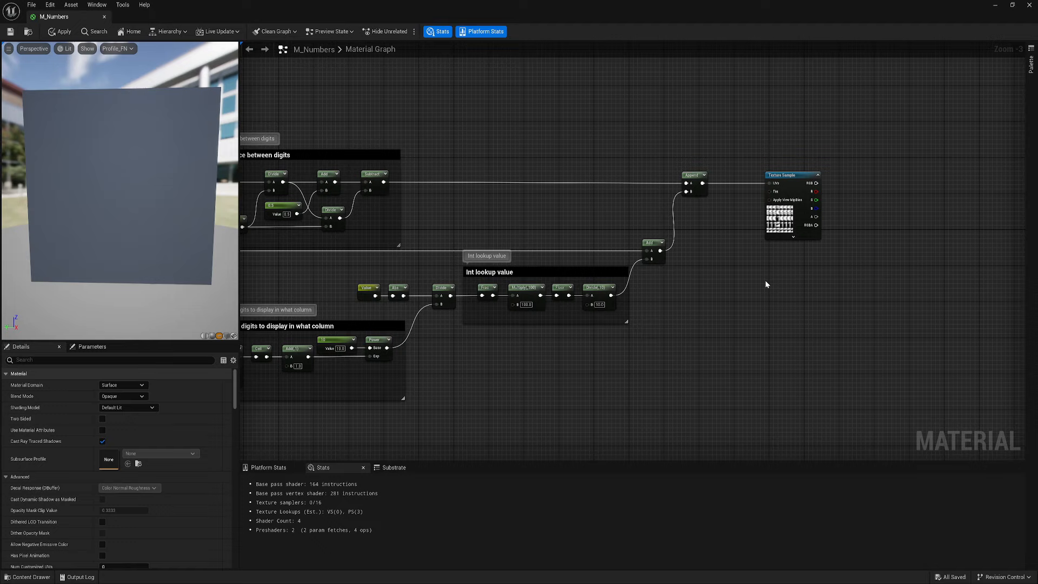
pyautogui.moveTo(668, 361); pyautogui.dragTo(559, 337, button='right')
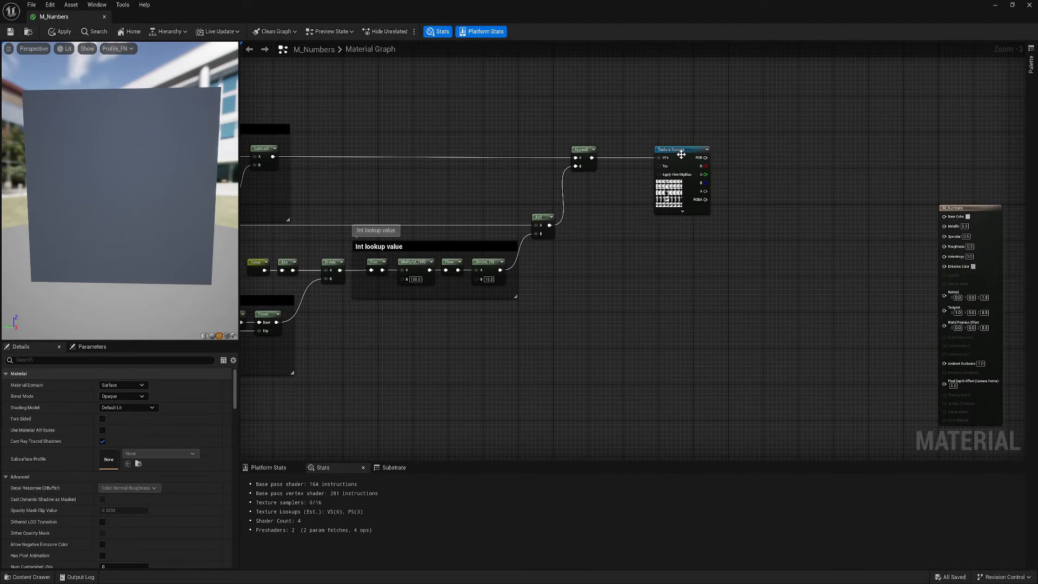
pyautogui.moveTo(681, 154); pyautogui.dragTo(650, 156)
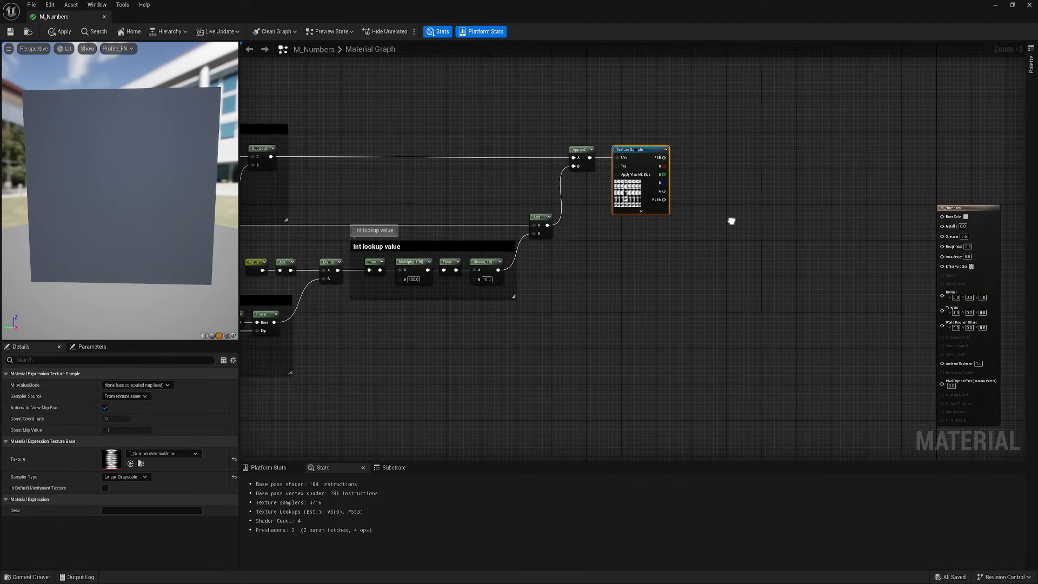
pyautogui.moveTo(730, 222); pyautogui.dragTo(698, 220, button='right')
# Add a Multiply node after the Texture Sample, feed the texture's red channel into A and place it lower.
pyautogui.click(707, 241)
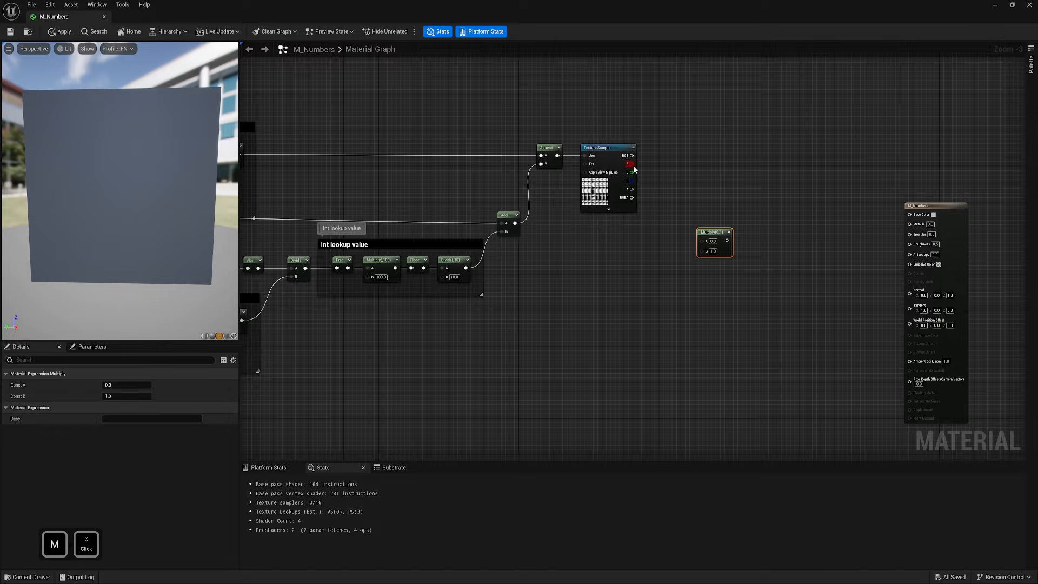
pyautogui.moveTo(633, 169); pyautogui.dragTo(704, 243)
pyautogui.moveTo(712, 233); pyautogui.dragTo(737, 278)
# Connect the Multiply output of the "Masks" group to the new Multiply node's B input.
pyautogui.moveTo(540, 249); pyautogui.dragTo(865, 215, button='right')
pyautogui.moveTo(442, 214); pyautogui.dragTo(547, 213, button='right')
pyautogui.moveTo(382, 247); pyautogui.dragTo(891, 262)
pyautogui.moveTo(561, 303); pyautogui.dragTo(785, 286, button='right')
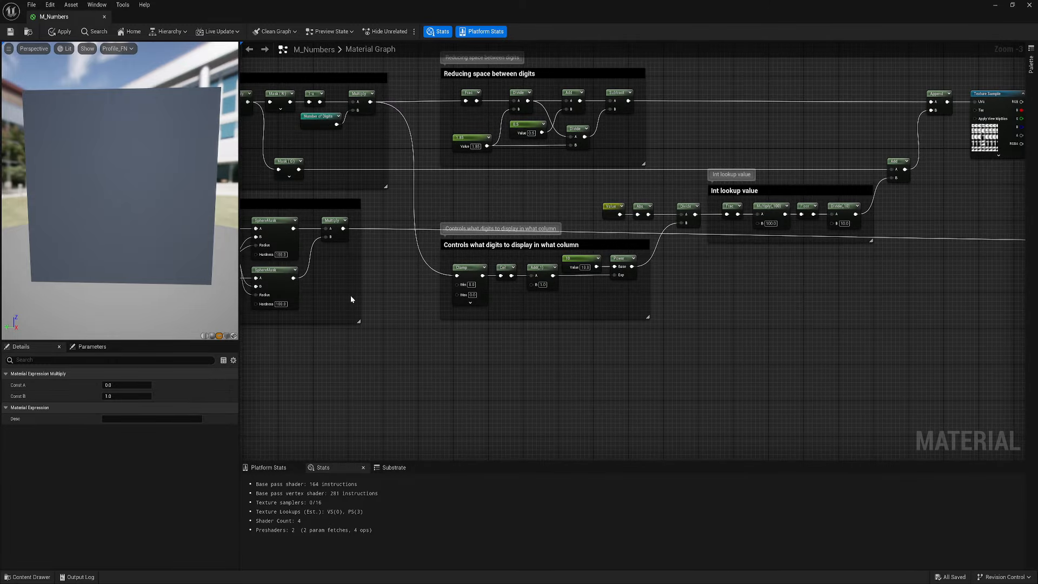
pyautogui.moveTo(351, 299); pyautogui.dragTo(411, 304, button='right')
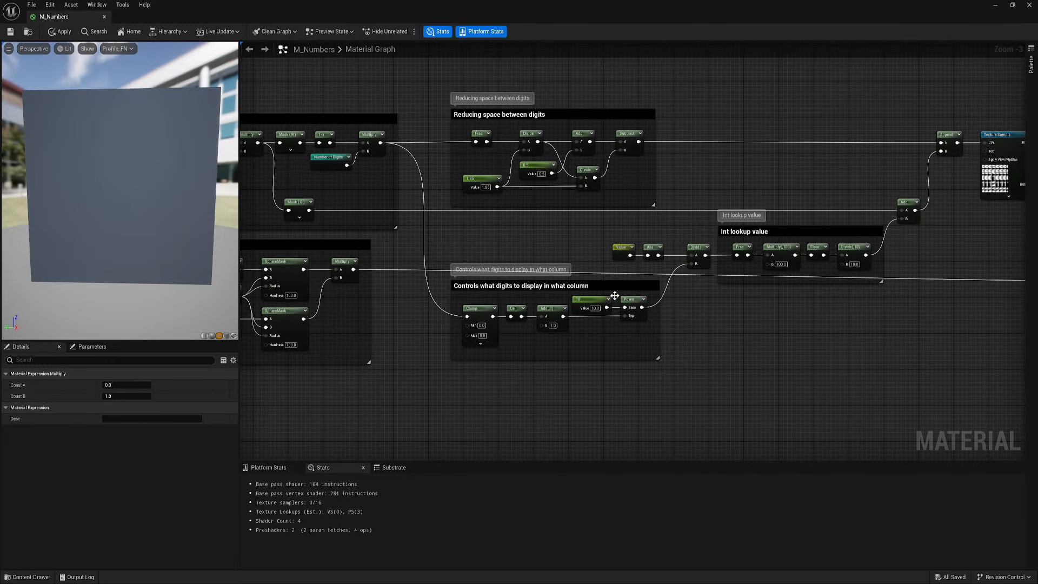
# Move the Value chain with the "Int lookup value" group slightly up, and shift the final Multiply closer to the texture.
pyautogui.scroll(-1, 675, 303)
pyautogui.moveTo(729, 309); pyautogui.dragTo(688, 300, button='right')
pyautogui.scroll(1, 730, 244)
pyautogui.moveTo(516, 236); pyautogui.dragTo(826, 265)
pyautogui.moveTo(774, 245); pyautogui.dragTo(773, 231)
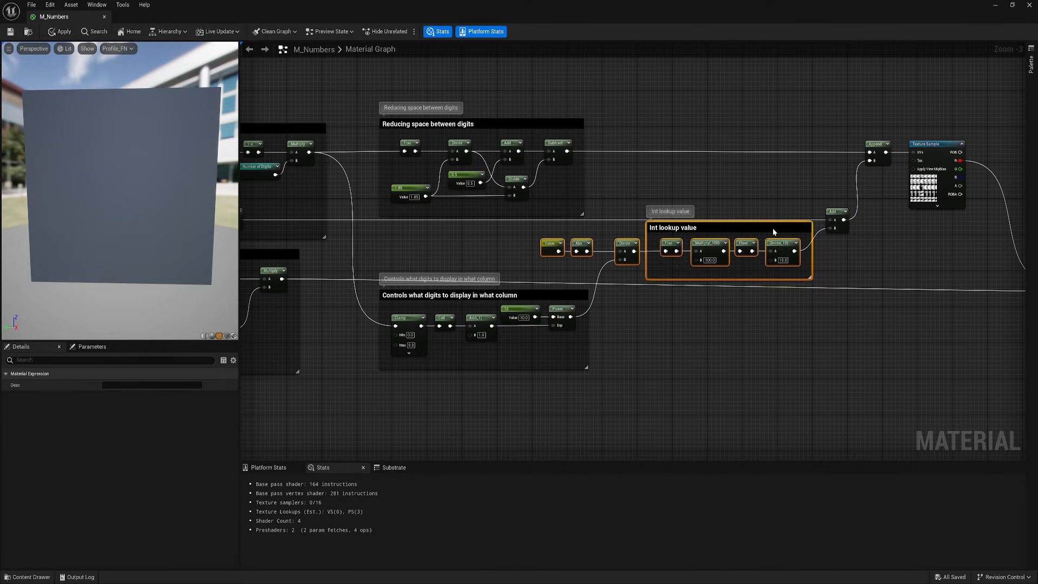
pyautogui.moveTo(774, 230); pyautogui.dragTo(711, 227, button='right')
pyautogui.moveTo(996, 272); pyautogui.dragTo(944, 259)
pyautogui.click(822, 313)
# Insert a Saturate node between the final Multiply and the material's Emissive Color input.
pyautogui.moveTo(822, 313); pyautogui.dragTo(999, 314, button='right')
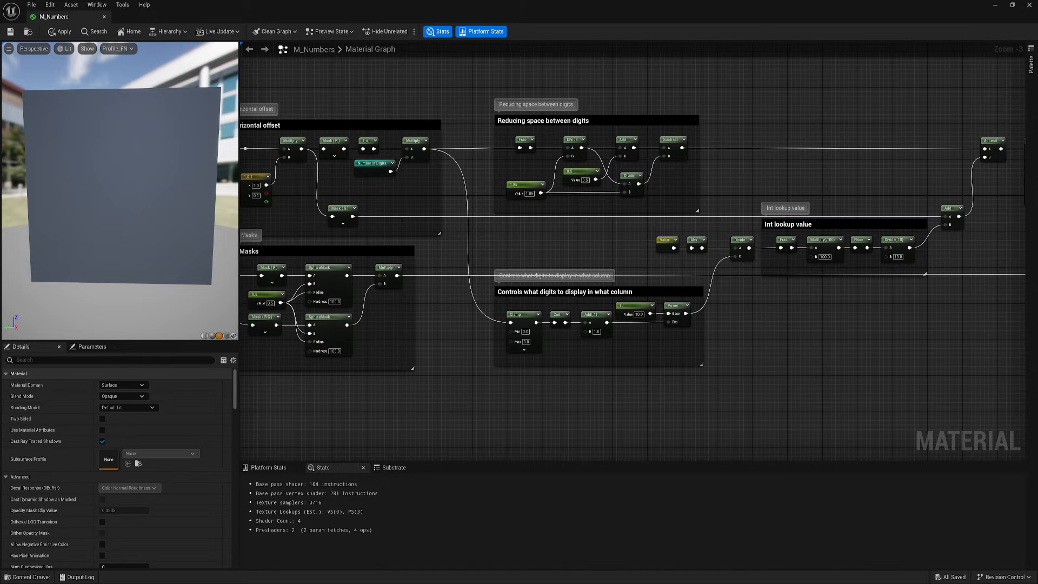
pyautogui.moveTo(809, 377); pyautogui.dragTo(593, 385, button='right')
pyautogui.moveTo(818, 307); pyautogui.dragTo(603, 313, button='right')
pyautogui.scroll(2, 824, 304)
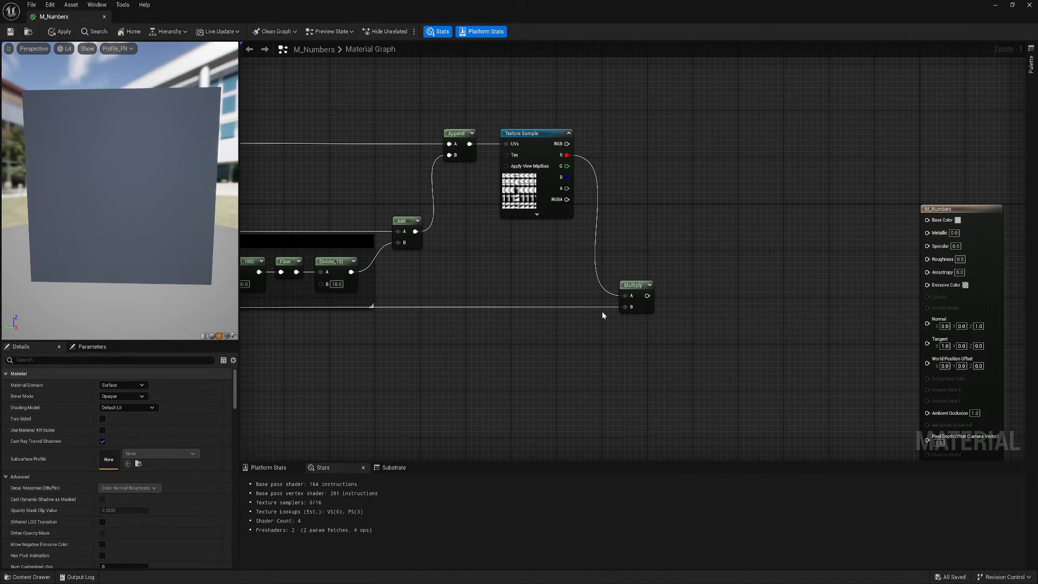
pyautogui.moveTo(670, 322); pyautogui.dragTo(624, 321, button='right')
pyautogui.moveTo(602, 294); pyautogui.dragTo(882, 283)
pyautogui.write('sat')
pyautogui.click(699, 307)
pyautogui.click(852, 309)
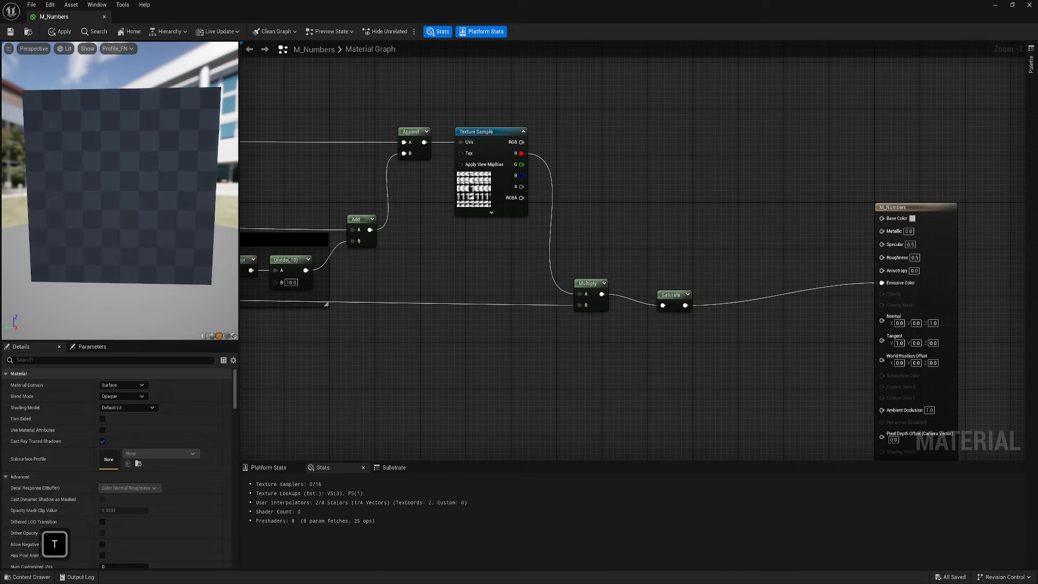
# Set the material's Blend Mode to Masked and its Shading Model to Unlit.
pyautogui.moveTo(408, 377); pyautogui.dragTo(560, 355, button='right')
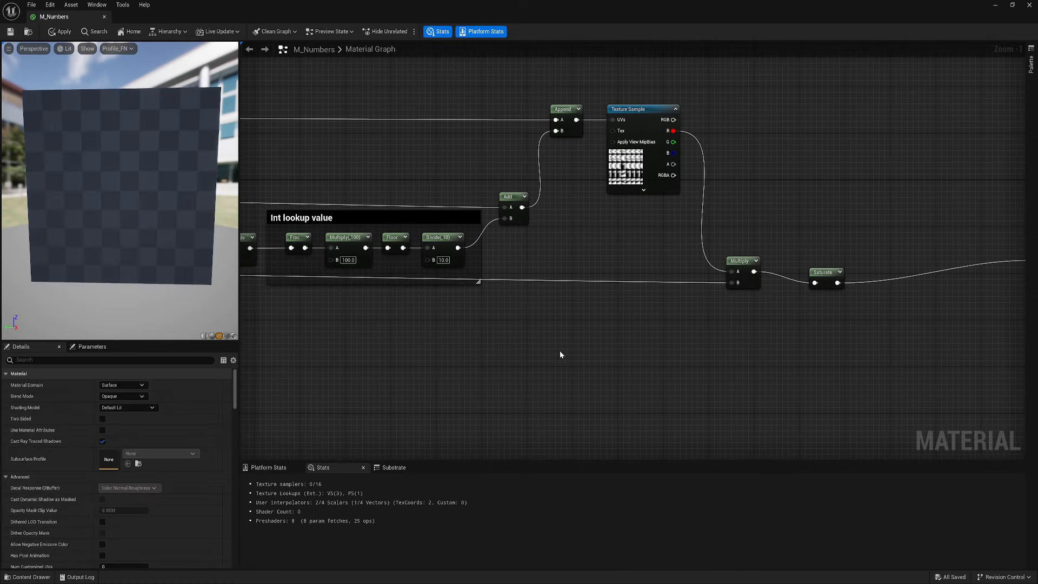
pyautogui.click(117, 397)
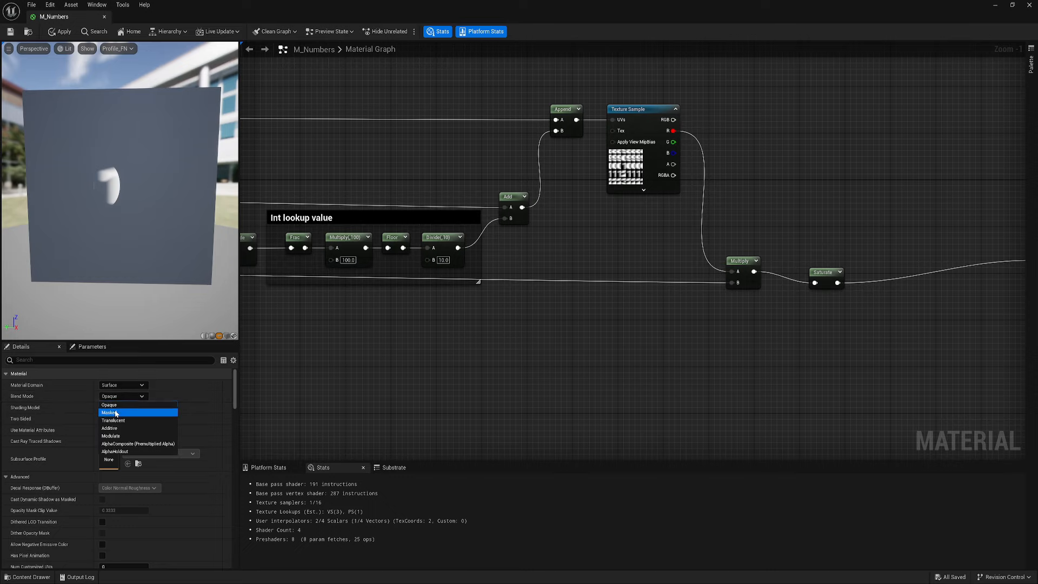
pyautogui.click(123, 408)
pyautogui.click(122, 408)
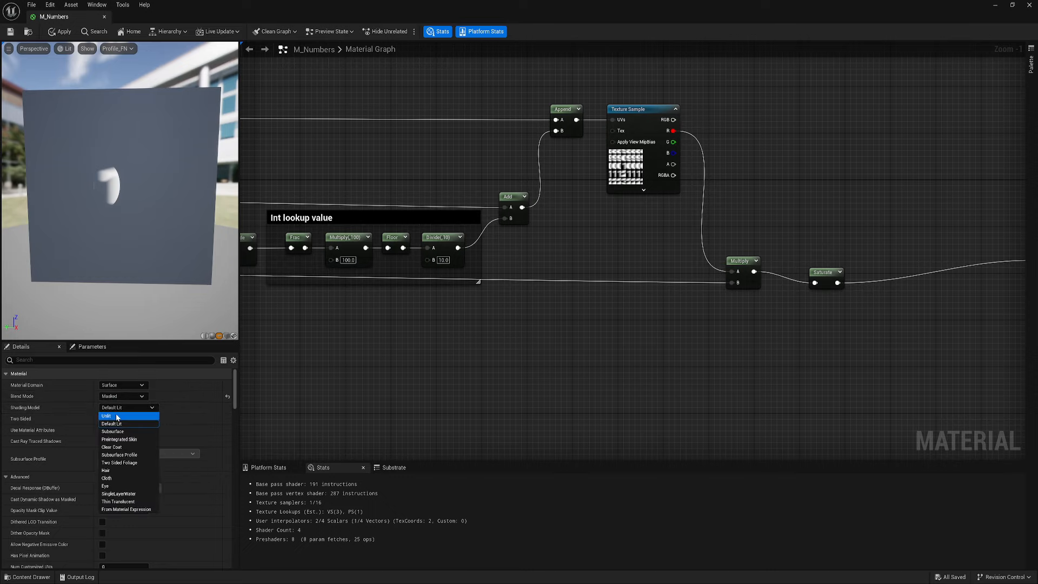
pyautogui.click(126, 414)
# Check the node layout across the graph and save the material.
pyautogui.scroll(-2, 633, 254)
pyautogui.moveTo(443, 260); pyautogui.dragTo(633, 253, button='right')
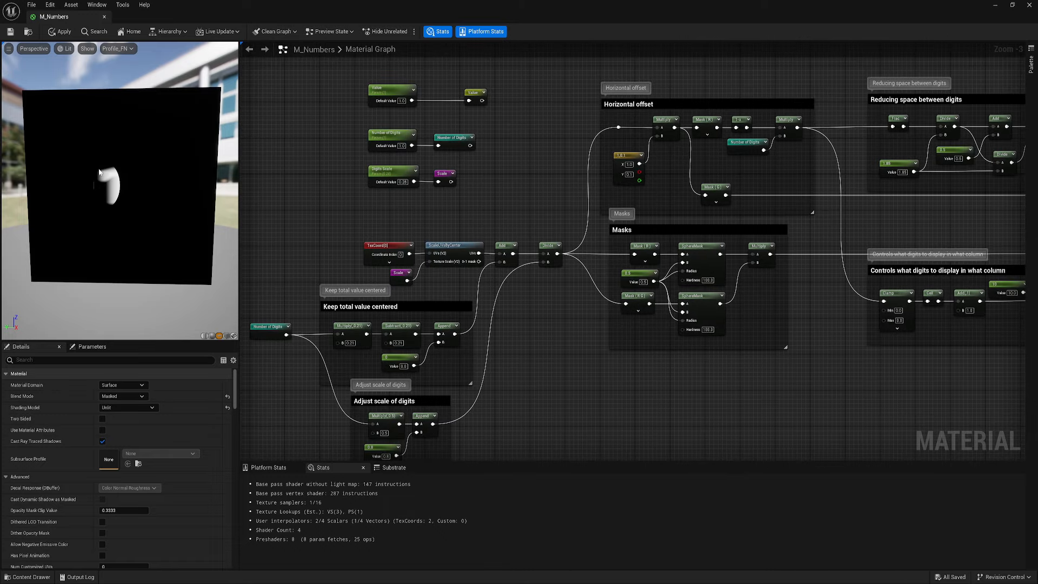
pyautogui.moveTo(550, 405); pyautogui.dragTo(617, 372, button='right')
pyautogui.moveTo(529, 177); pyautogui.dragTo(465, 231, button='right')
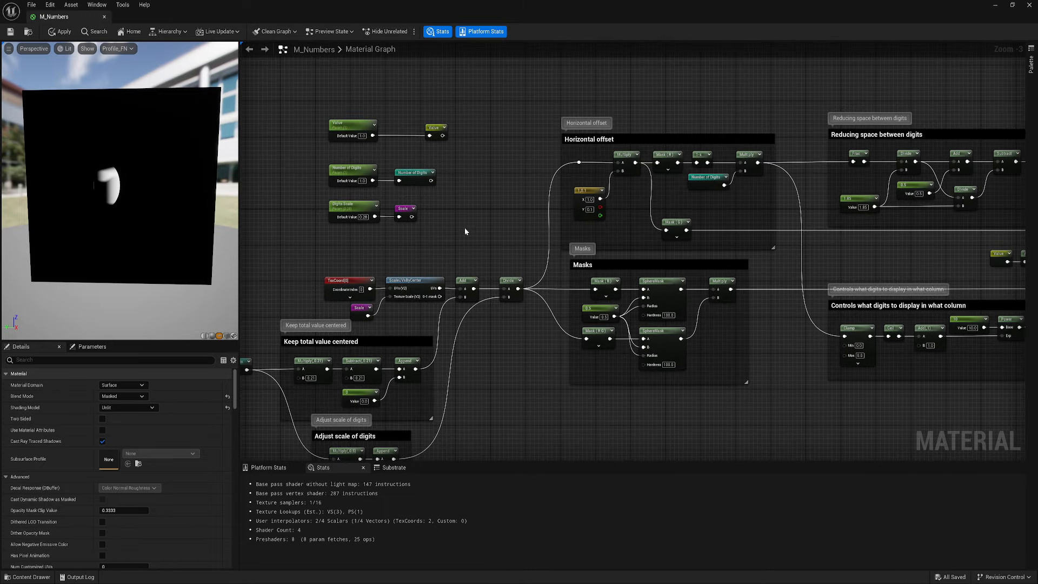
pyautogui.click(10, 31)
pyautogui.moveTo(899, 266); pyautogui.dragTo(584, 265, button='right')
pyautogui.moveTo(943, 321); pyautogui.dragTo(989, 328, button='right')
pyautogui.moveTo(261, 289); pyautogui.dragTo(439, 289, button='right')
pyautogui.moveTo(363, 249); pyautogui.dragTo(488, 276, button='right')
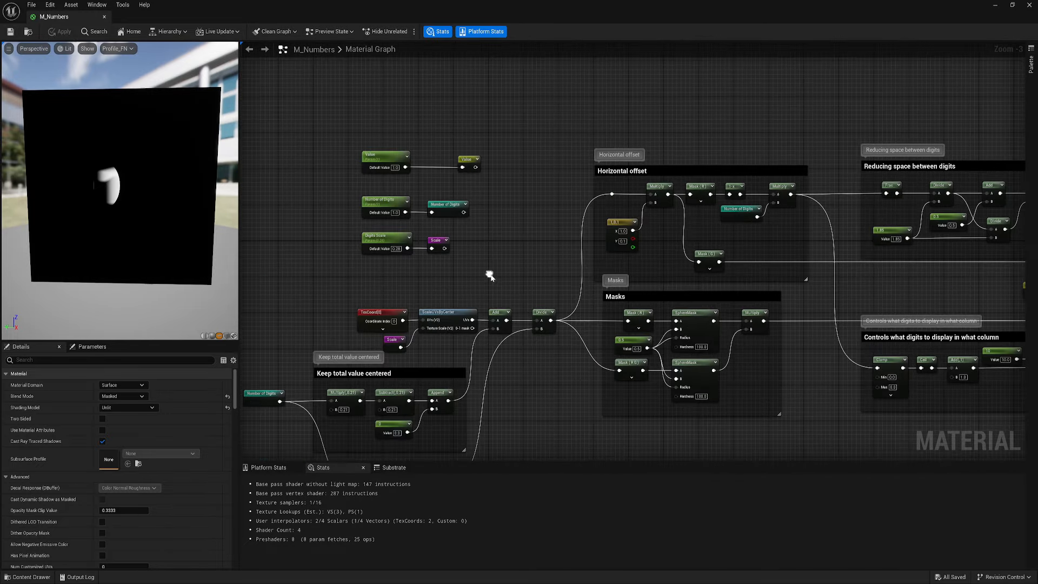
# Set the Value parameter's default to 100 and check the digit in the preview.
pyautogui.scroll(3, 392, 181)
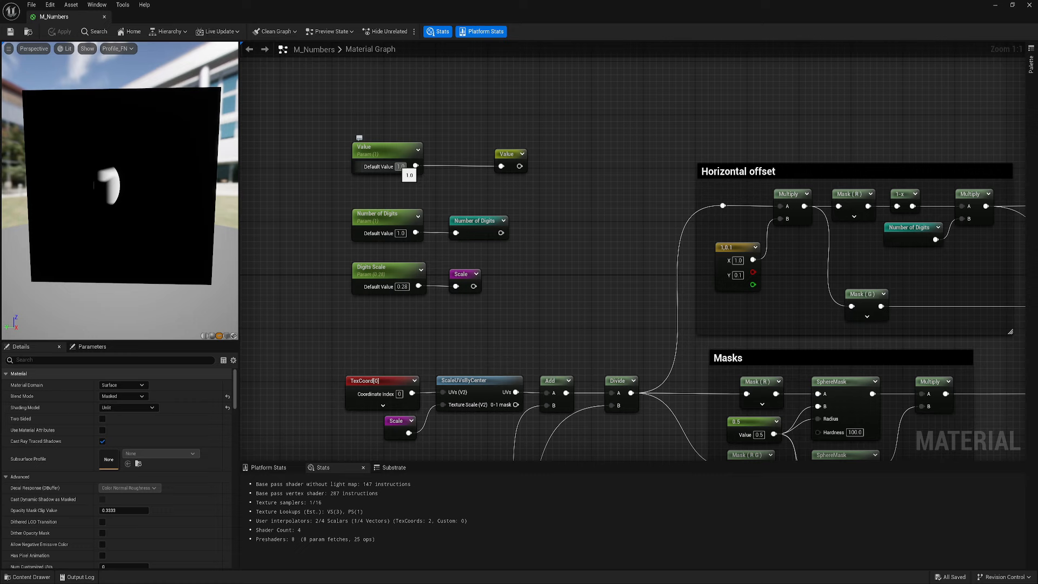
pyautogui.click(376, 220)
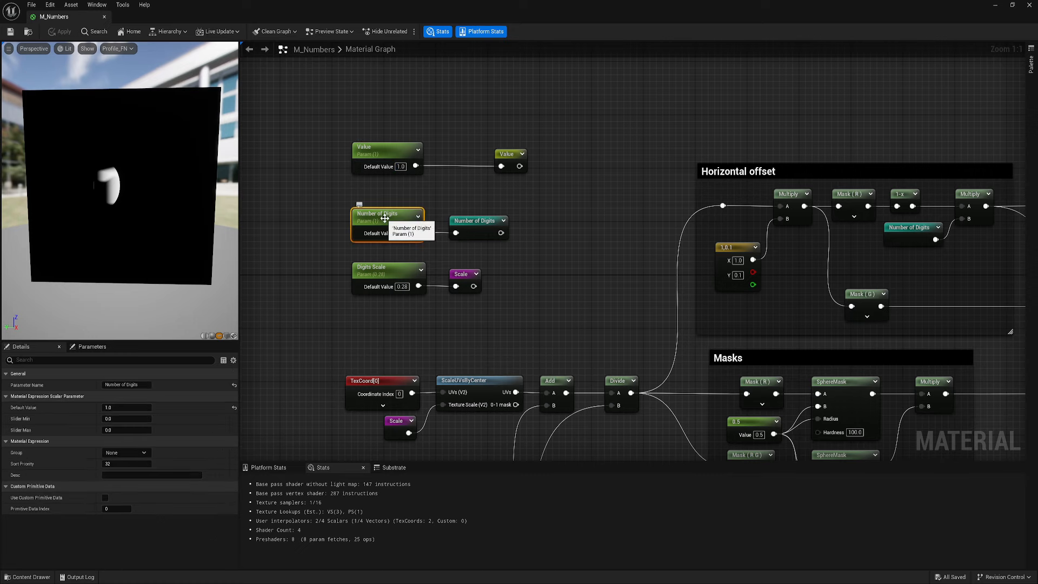
pyautogui.moveTo(771, 240); pyautogui.dragTo(681, 261, button='right')
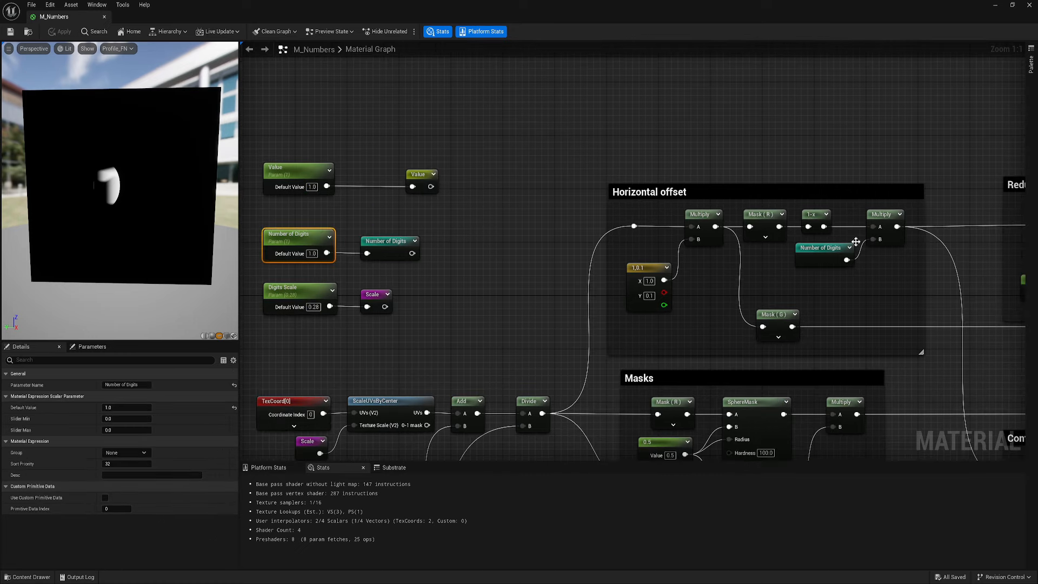
pyautogui.moveTo(420, 215); pyautogui.dragTo(499, 201, button='right')
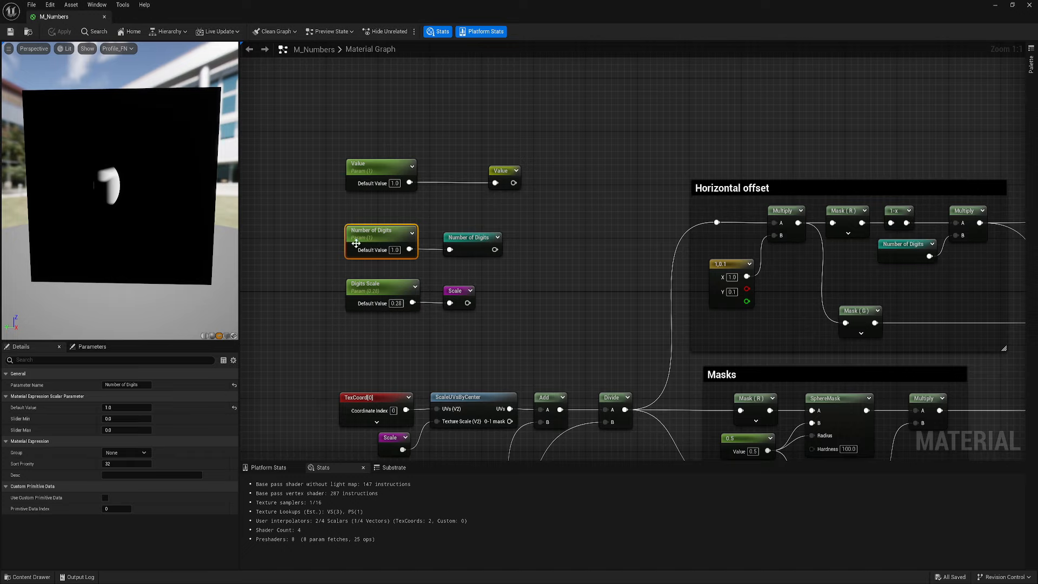
pyautogui.write('100')
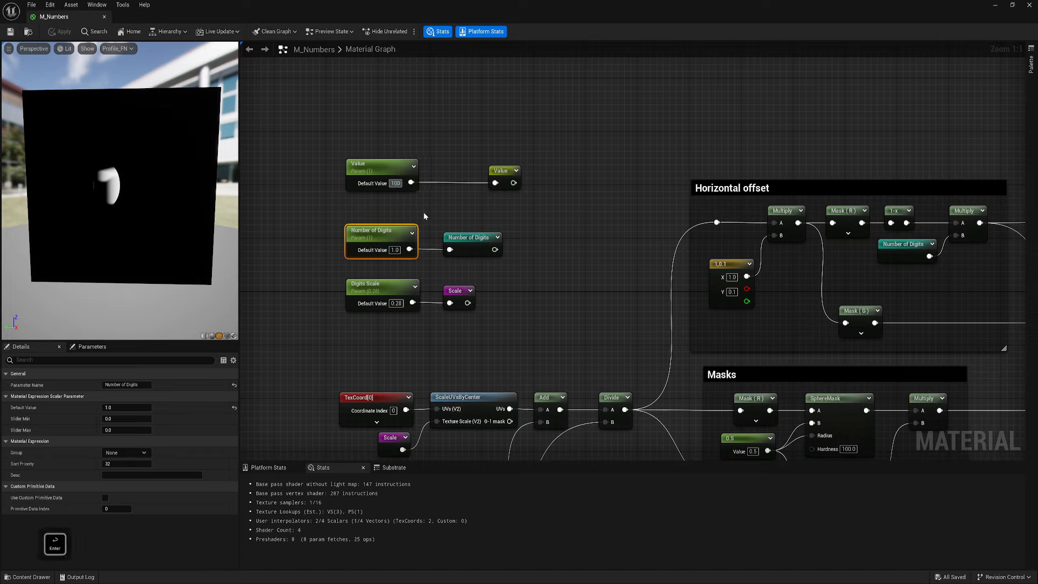
pyautogui.press('Return')
pyautogui.scroll(3, 128, 183)
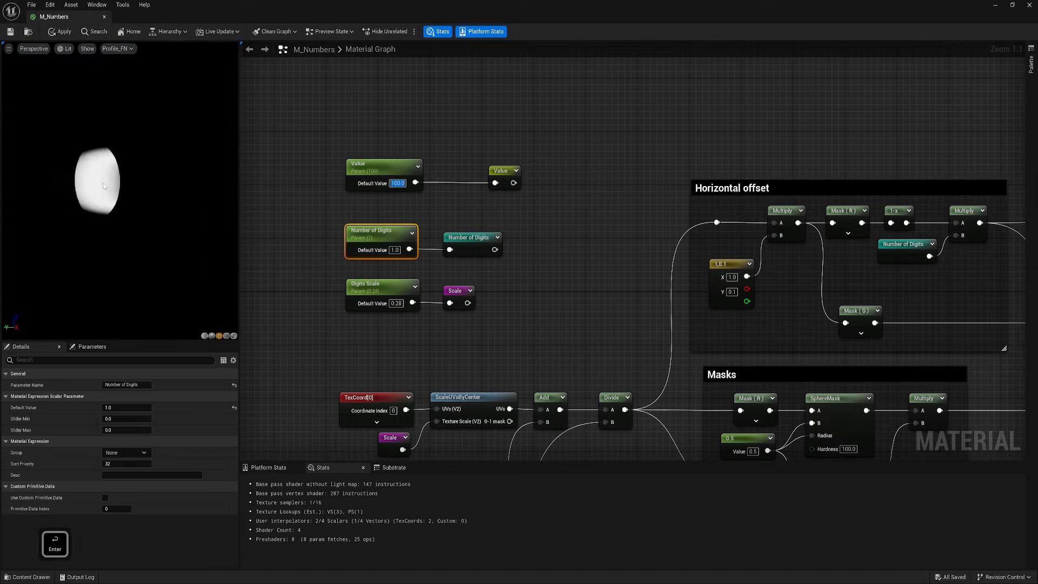
pyautogui.scroll(-5, 106, 177)
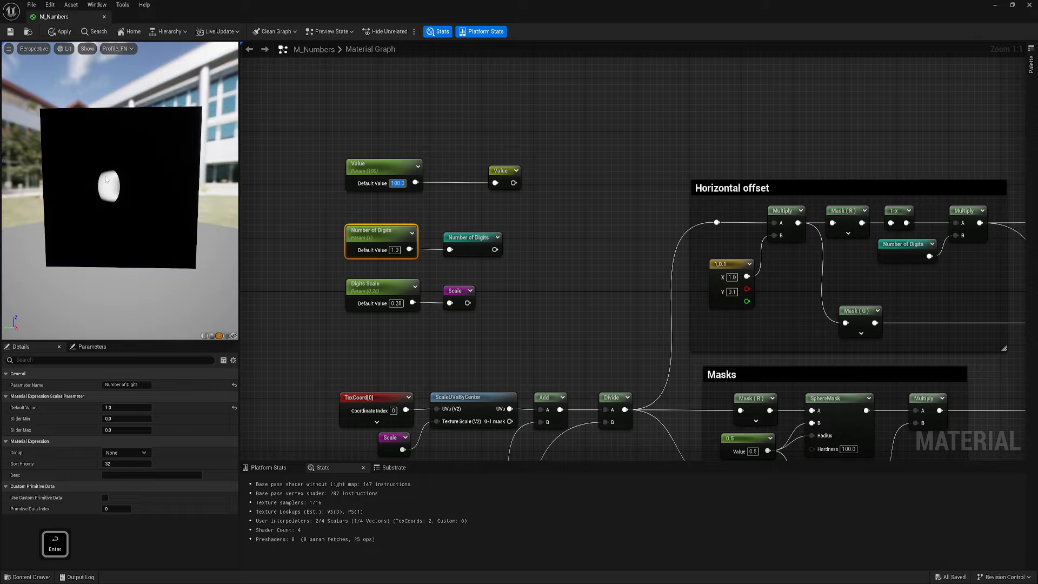
pyautogui.scroll(3, 109, 184)
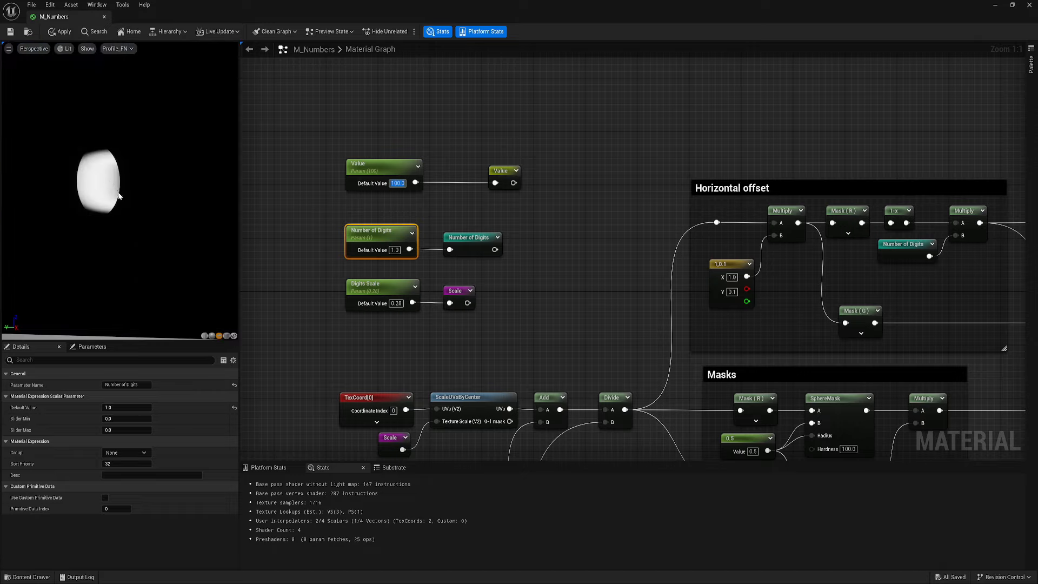
# Set the Number of Digits parameter's default to 3 and check the number in the preview.
pyautogui.write('3')
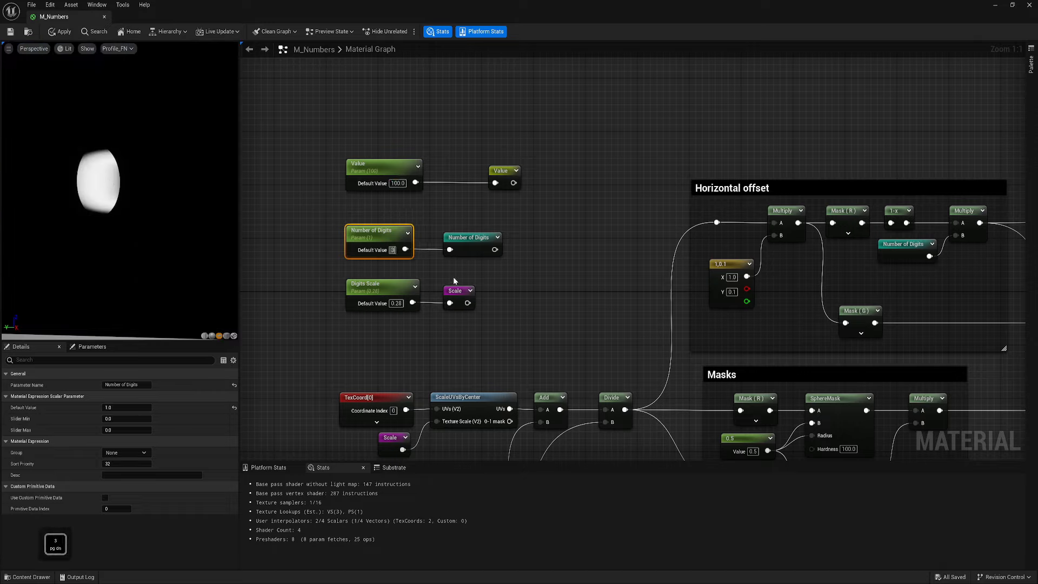
pyautogui.press('Return')
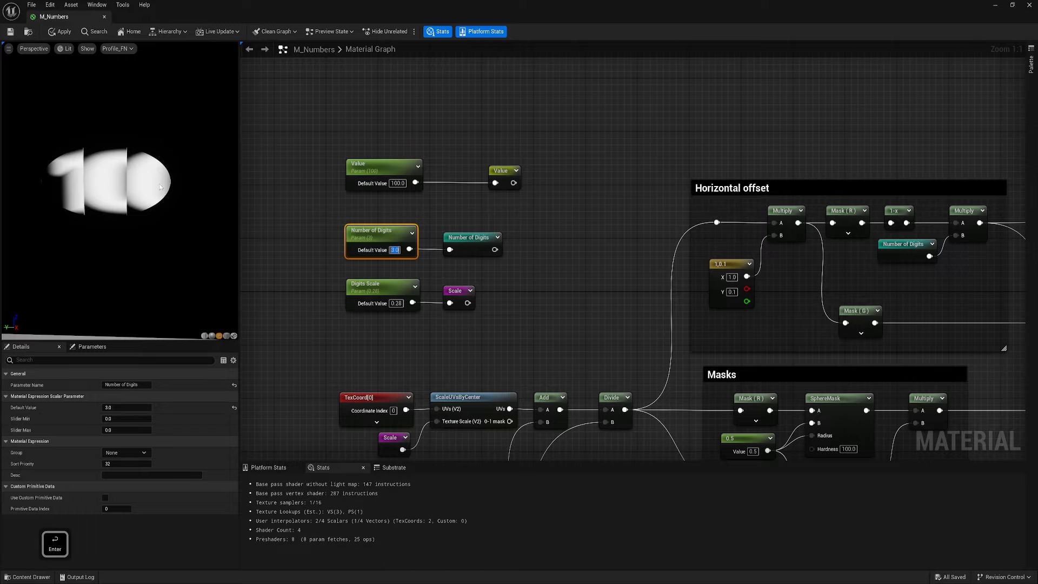
pyautogui.scroll(-5, 154, 204)
pyautogui.scroll(4, 154, 203)
pyautogui.scroll(-3, 567, 290)
# Move the Saturate node aside, add a SmoothStep node and feed the final Multiply into its Value input.
pyautogui.press('Home')
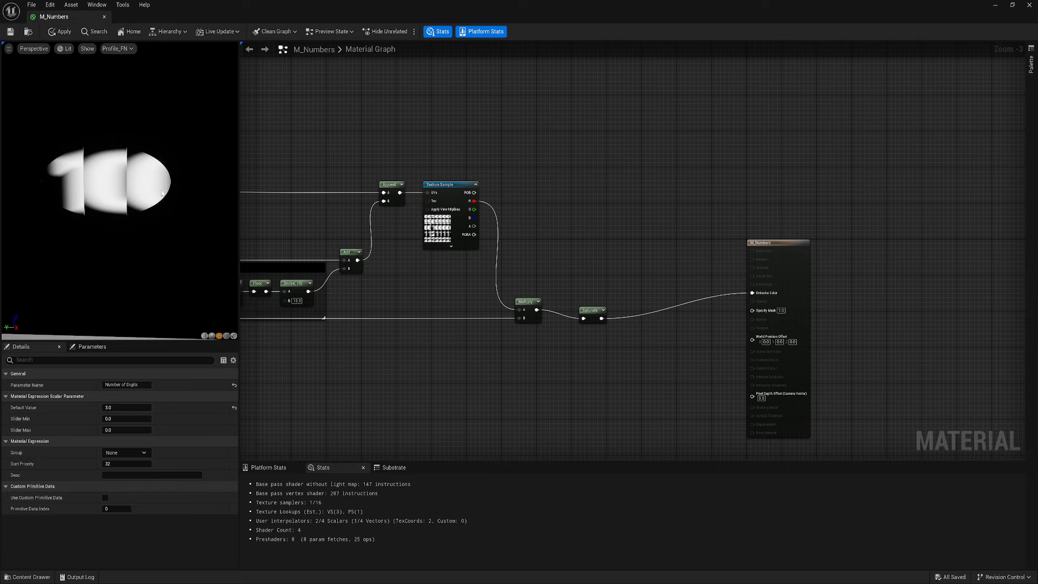
pyautogui.moveTo(592, 250); pyautogui.dragTo(495, 233, button='right')
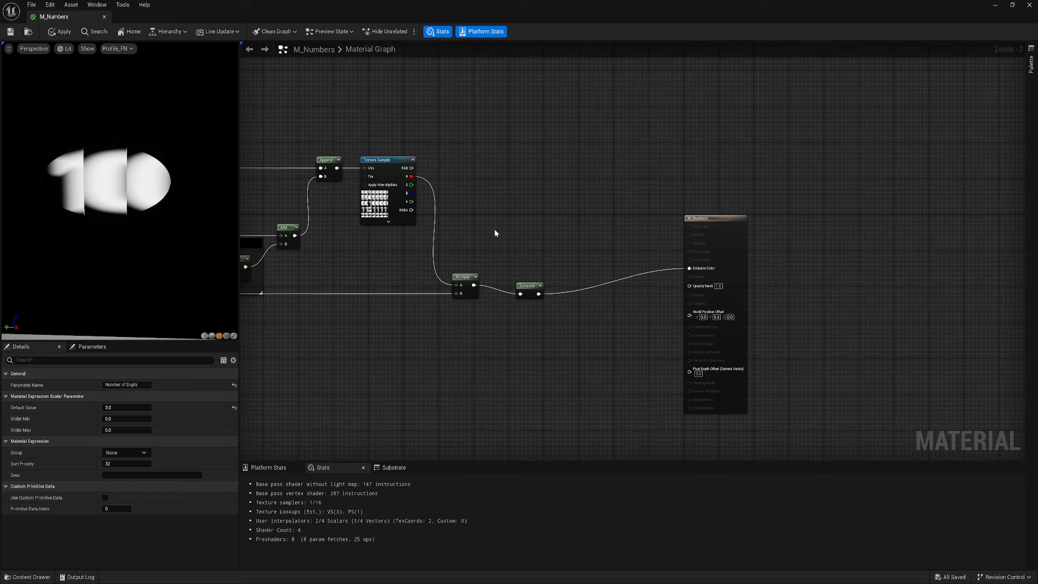
pyautogui.click(463, 277)
pyautogui.moveTo(543, 296); pyautogui.dragTo(508, 338)
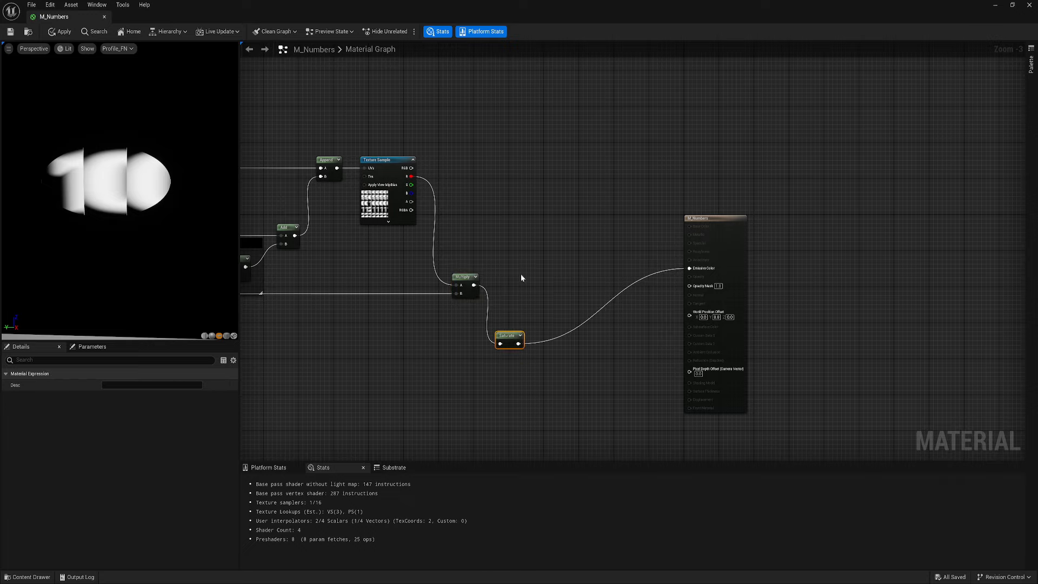
pyautogui.moveTo(522, 278); pyautogui.dragTo(496, 279, button='right')
pyautogui.rightClick(498, 287)
pyautogui.write('smoo')
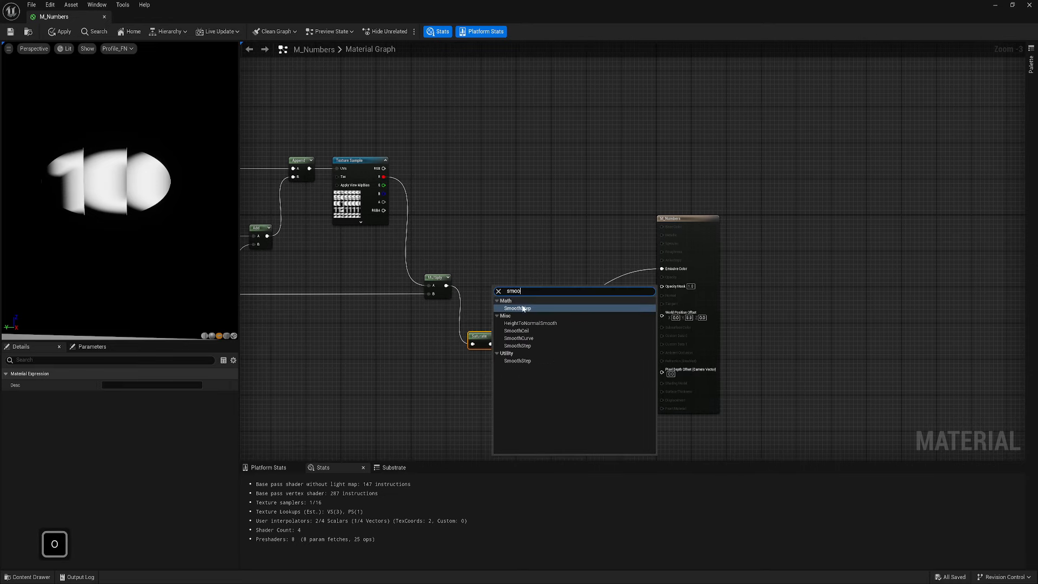
pyautogui.press('Return')
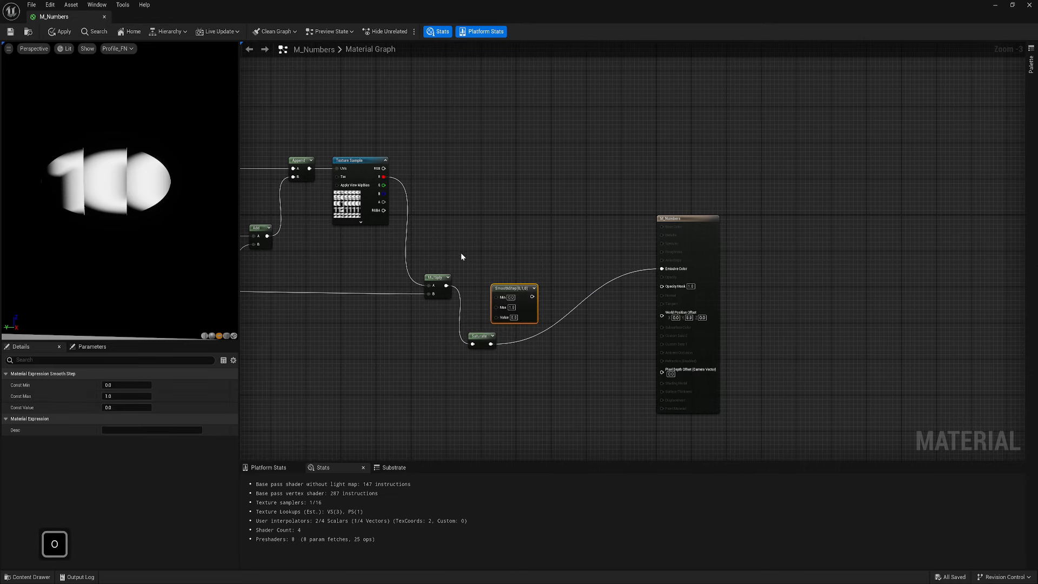
pyautogui.moveTo(446, 286); pyautogui.dragTo(509, 275)
pyautogui.scroll(1, 503, 272)
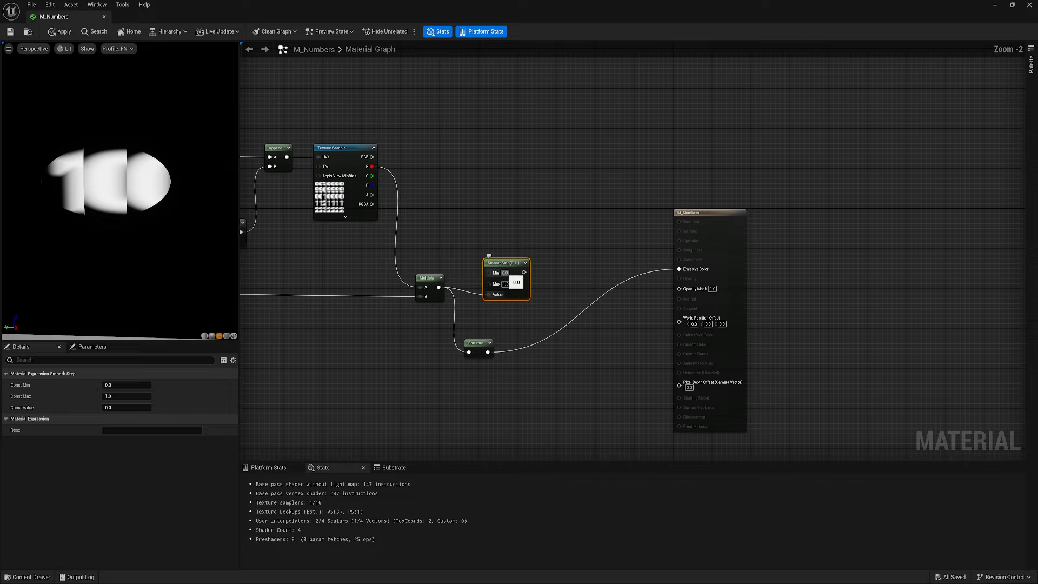
# Set the SmoothStep node's Min to 0.4 and Max to 0.45.
pyautogui.click(505, 273)
pyautogui.write('0.4')
pyautogui.press('Return')
pyautogui.click(506, 284)
pyautogui.write('0.45')
pyautogui.press('Return')
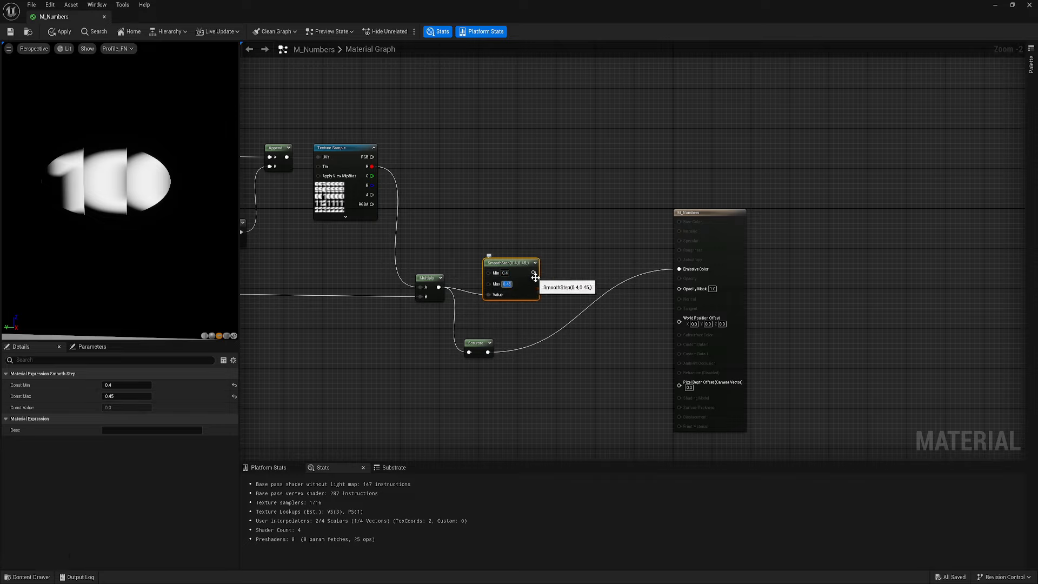
# Place the Saturate node between the SmoothStep output and Emissive Color, and inspect the sharpened digits in the preview.
pyautogui.moveTo(474, 343); pyautogui.dragTo(561, 265)
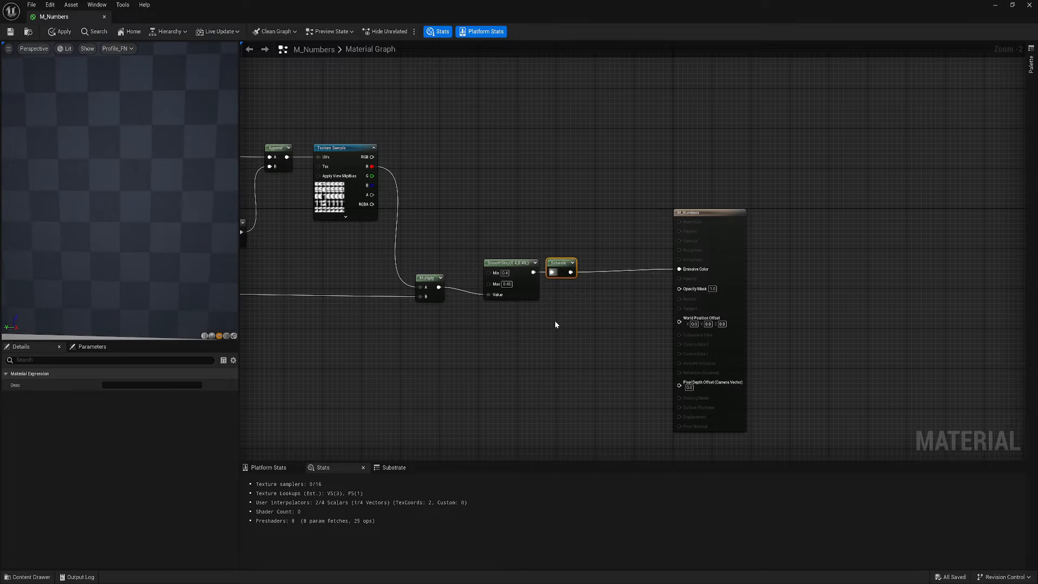
pyautogui.moveTo(555, 321); pyautogui.dragTo(665, 312, button='right')
pyautogui.moveTo(92, 183); pyautogui.dragTo(106, 160)
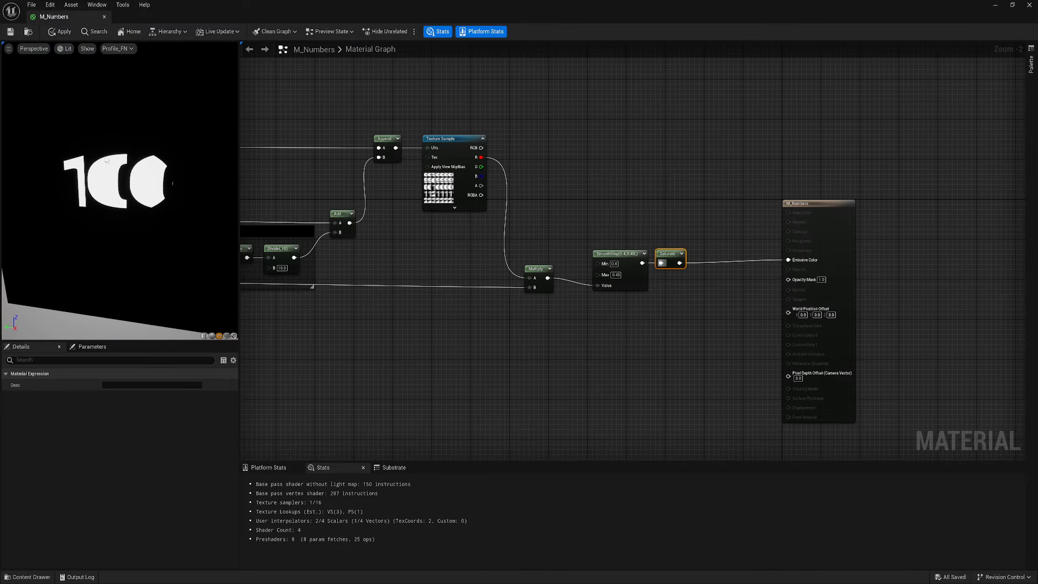
# Review the whole graph from the parameters and UV groups through to the texture sample and output nodes.
pyautogui.moveTo(276, 315); pyautogui.dragTo(787, 331, button='right')
pyautogui.scroll(-2, 787, 331)
pyautogui.moveTo(260, 420); pyautogui.dragTo(419, 360, button='right')
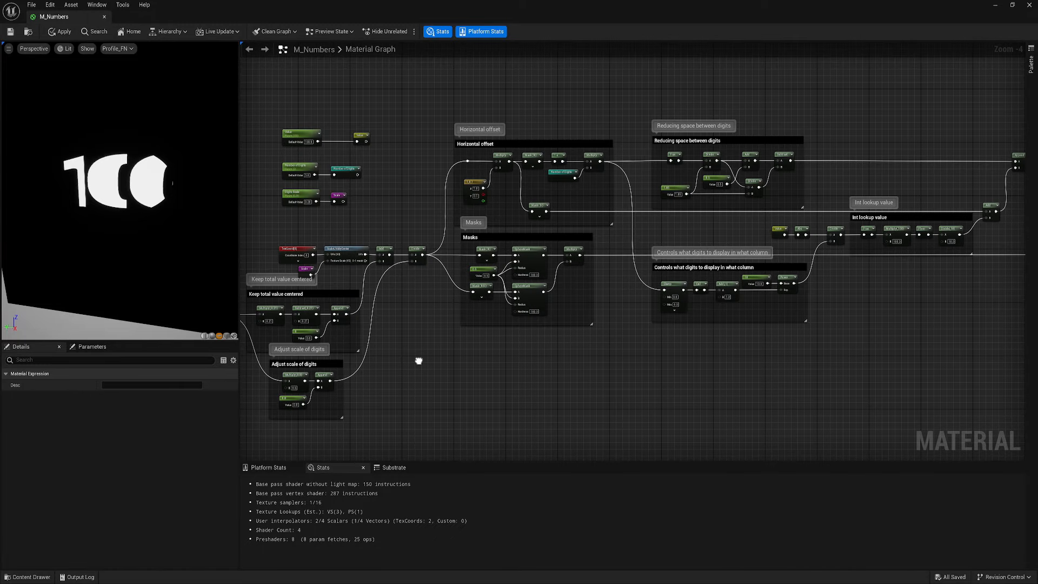
pyautogui.moveTo(919, 333); pyautogui.dragTo(568, 374, button='right')
pyautogui.moveTo(262, 213); pyautogui.dragTo(342, 226, button='right')
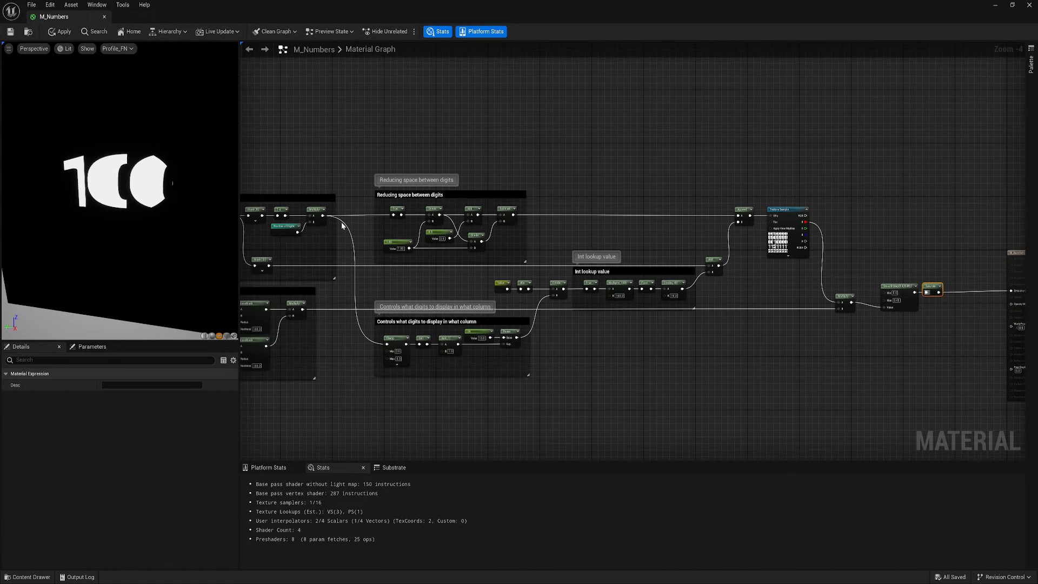
pyautogui.moveTo(584, 373); pyautogui.dragTo(445, 364, button='right')
pyautogui.scroll(1, 345, 346)
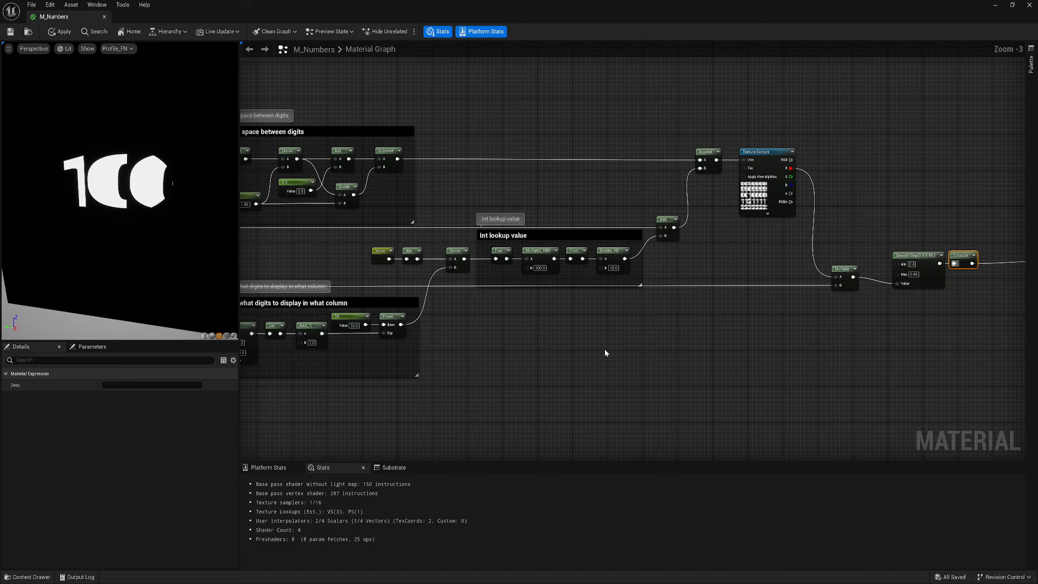
pyautogui.moveTo(709, 322); pyautogui.dragTo(634, 353, button='right')
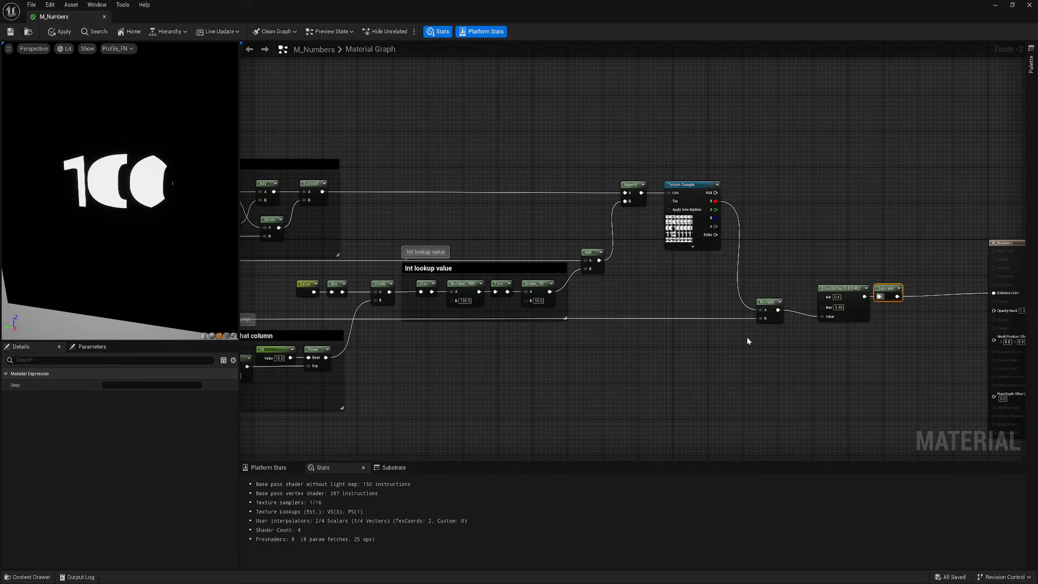
# Connect the Saturate output to Opacity Mask instead of Emissive Color, and move the material output node slightly up.
pyautogui.moveTo(841, 339); pyautogui.dragTo(608, 340, button='right')
pyautogui.scroll(1, 708, 315)
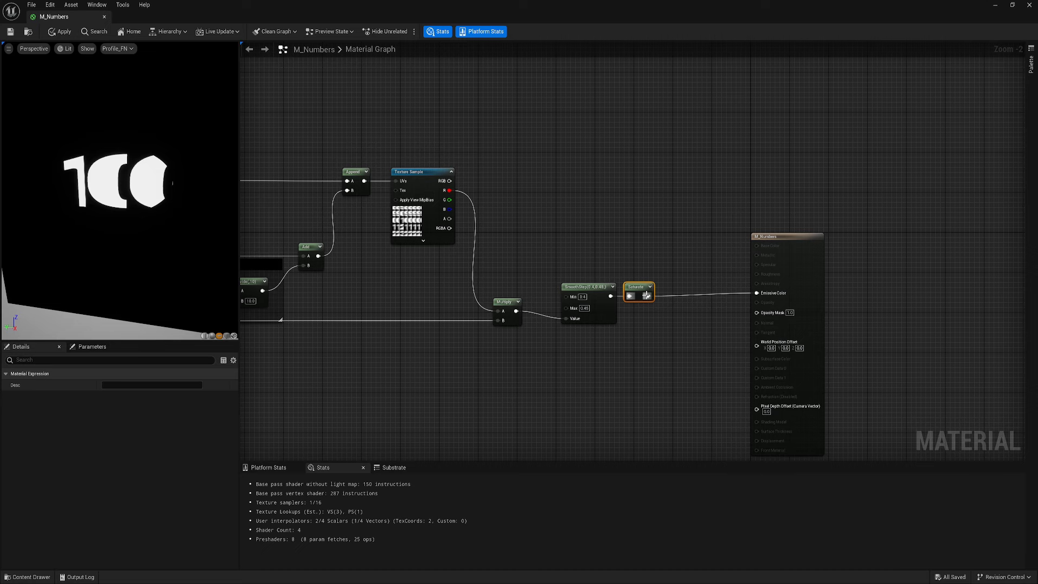
pyautogui.moveTo(647, 296); pyautogui.dragTo(759, 318)
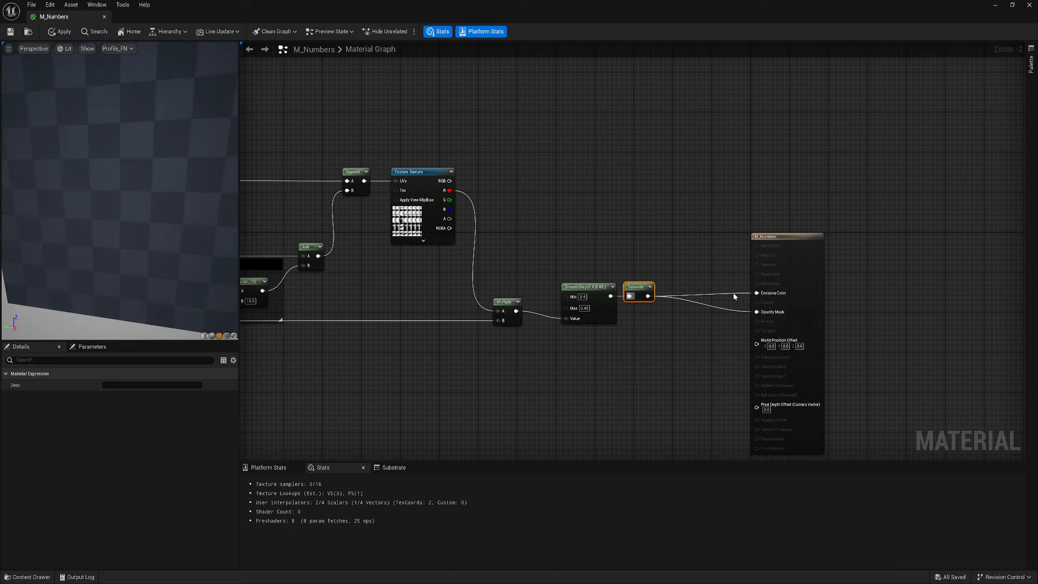
pyautogui.keyDown('alt'); pyautogui.click(730, 294); pyautogui.keyUp('alt')
pyautogui.moveTo(791, 260); pyautogui.dragTo(797, 248)
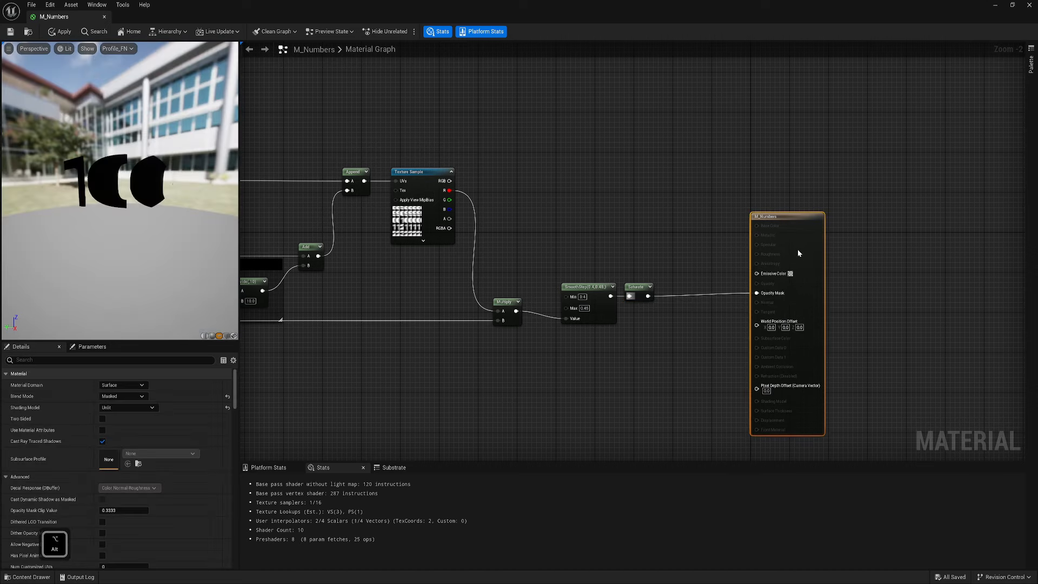
# Open the T_NumbersVerticalAtlas texture, check its X-axis and Y-axis tiling methods, and return to the M_Numbers graph.
pyautogui.moveTo(413, 273); pyautogui.dragTo(698, 237, button='right')
pyautogui.doubleClick(720, 214)
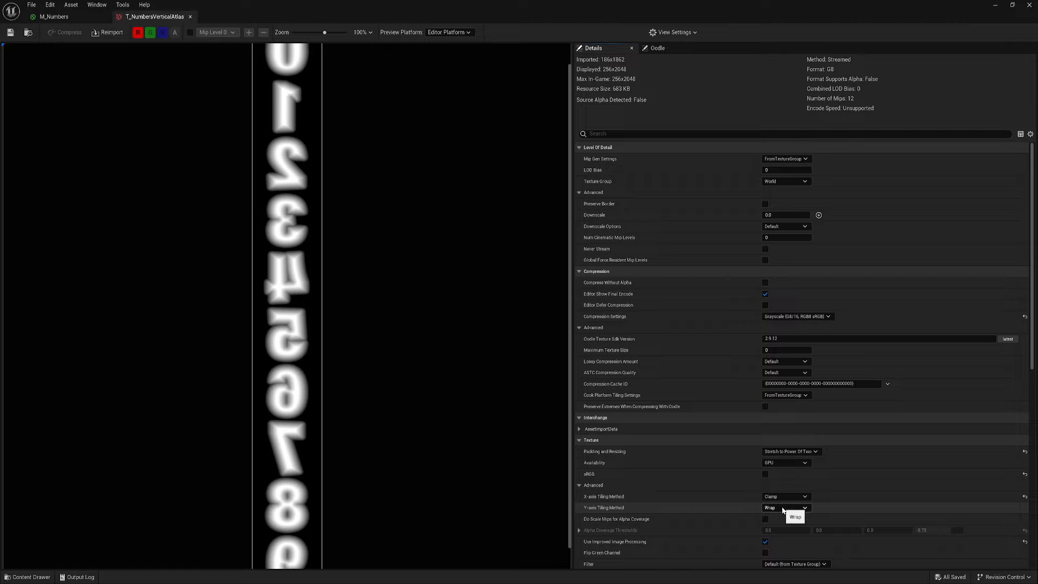
pyautogui.click(190, 17)
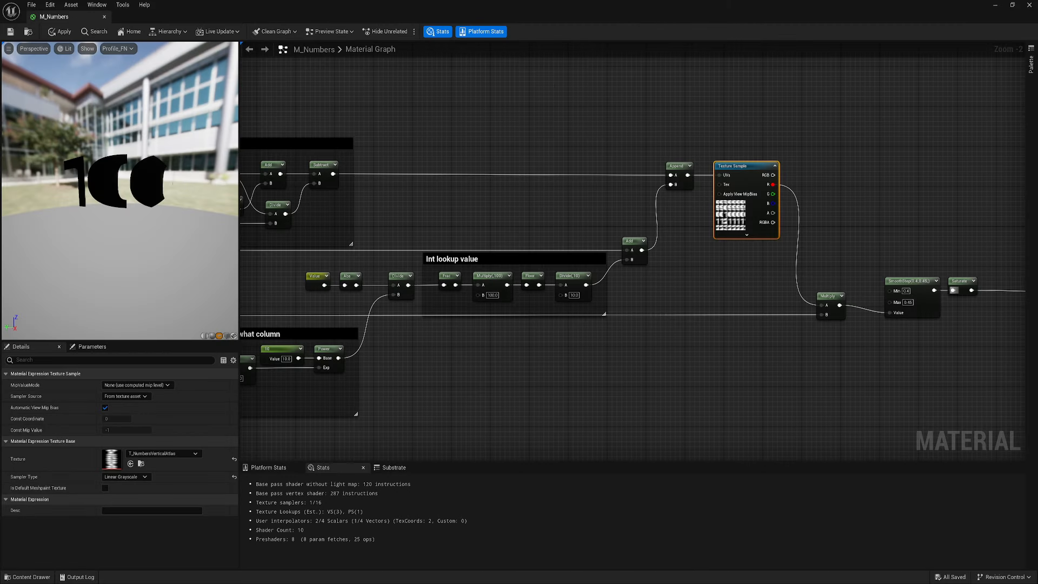
pyautogui.moveTo(716, 381); pyautogui.dragTo(491, 379, button='right')
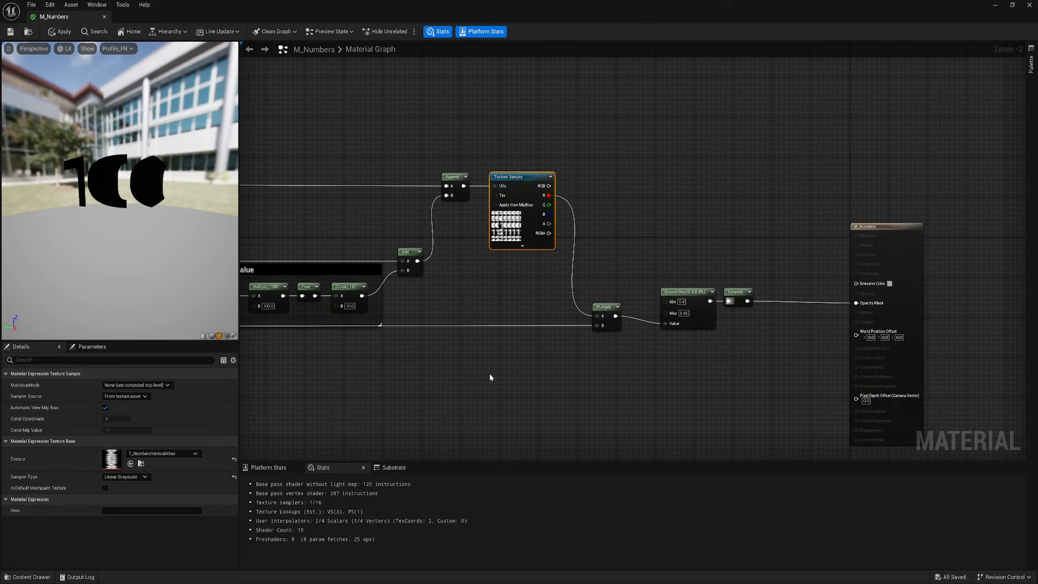
# Move the material editor window aside to expose the Prototypes level, and place a Plane shape in it.
pyautogui.moveTo(254, 15); pyautogui.dragTo(737, 405)
pyautogui.press('w')
pyautogui.moveTo(412, 270); pyautogui.dragTo(391, 287, button='right')
pyautogui.press('q')
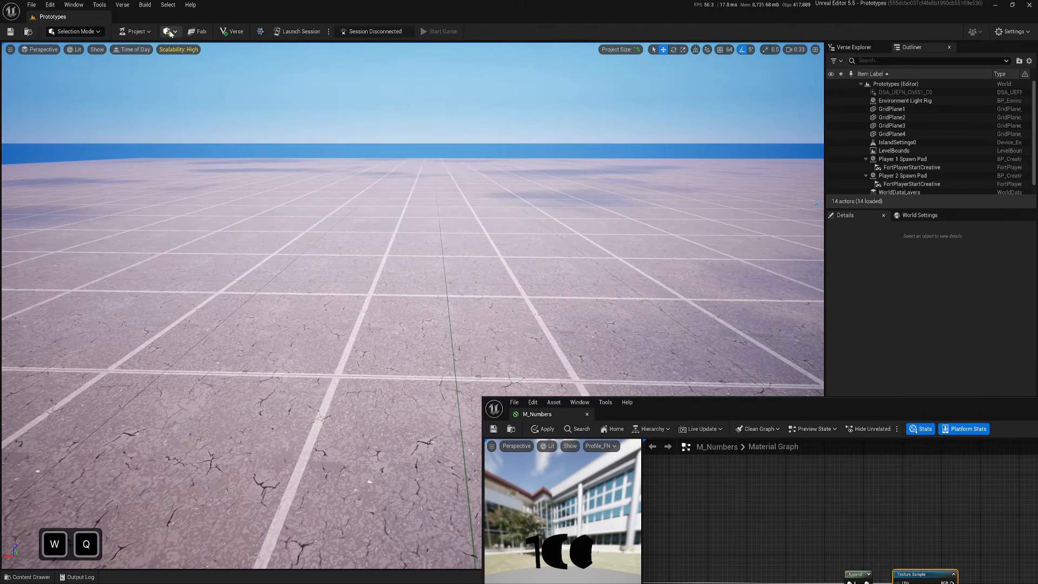
pyautogui.click(171, 32)
pyautogui.moveTo(198, 74)
pyautogui.click(254, 118)
pyautogui.moveTo(308, 372); pyautogui.dragTo(310, 281)
pyautogui.press('w')
pyautogui.press('a')
# Rotate the plane upright and apply the M_Numbers material to it.
pyautogui.moveTo(310, 281); pyautogui.dragTo(400, 266, button='right')
pyautogui.press('e')
pyautogui.moveTo(366, 257); pyautogui.dragTo(421, 290)
pyautogui.hotkey('ctrl', 'space')
pyautogui.moveTo(139, 416); pyautogui.dragTo(410, 290)
# Rotate the plane by 90 degrees about its facing axis to turn the digits upright.
pyautogui.press('w')
pyautogui.press('s')
pyautogui.moveTo(410, 289); pyautogui.dragTo(368, 298, button='right')
pyautogui.press('d')
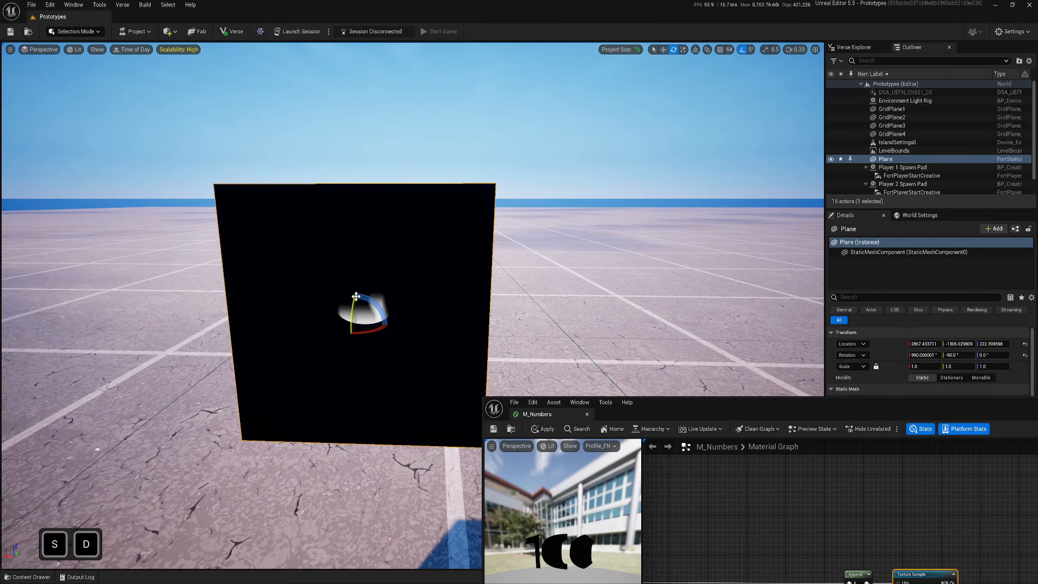
pyautogui.moveTo(367, 299); pyautogui.dragTo(389, 327)
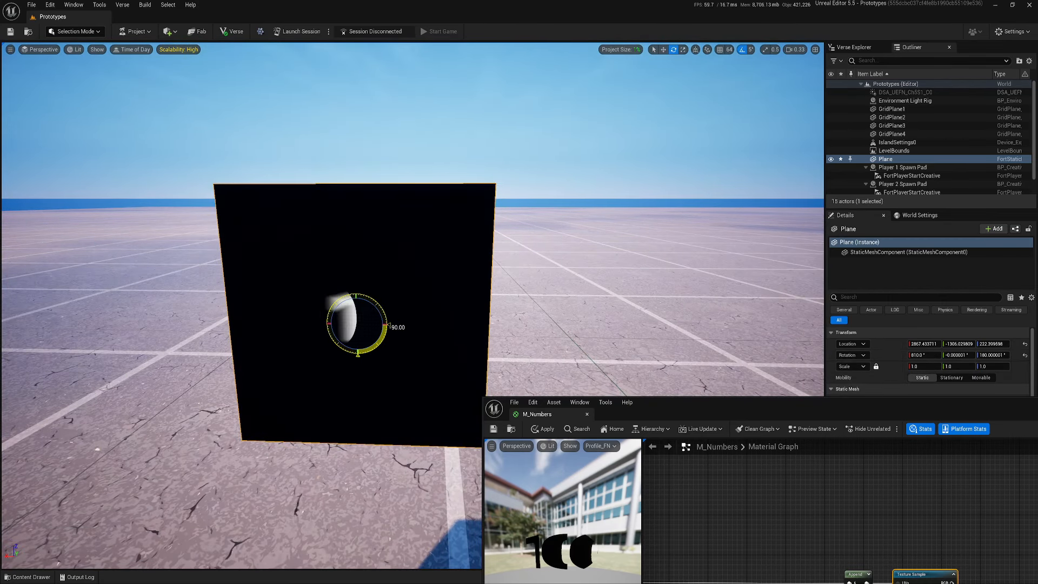
pyautogui.press('q')
pyautogui.moveTo(390, 327); pyautogui.dragTo(380, 298, button='right')
pyautogui.press('w')
pyautogui.scroll(-1, 384, 298)
pyautogui.press('s')
# In the Masks group, set the component mask feeding the lower SphereMask to pass only the G channel.
pyautogui.moveTo(749, 407); pyautogui.dragTo(436, 102)
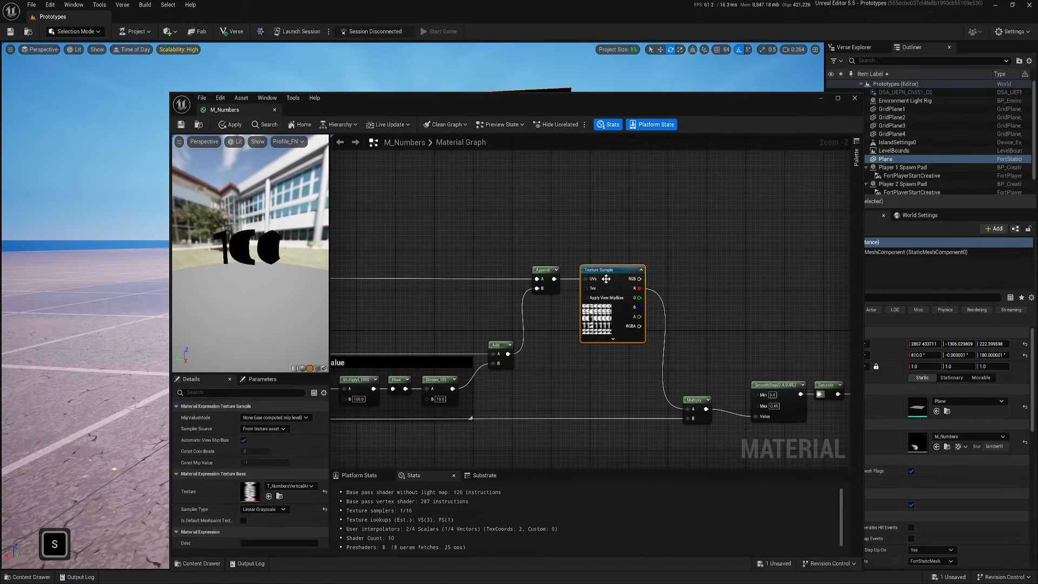
pyautogui.moveTo(703, 324); pyautogui.dragTo(402, 234, button='right')
pyautogui.moveTo(666, 320); pyautogui.dragTo(1037, 368, button='right')
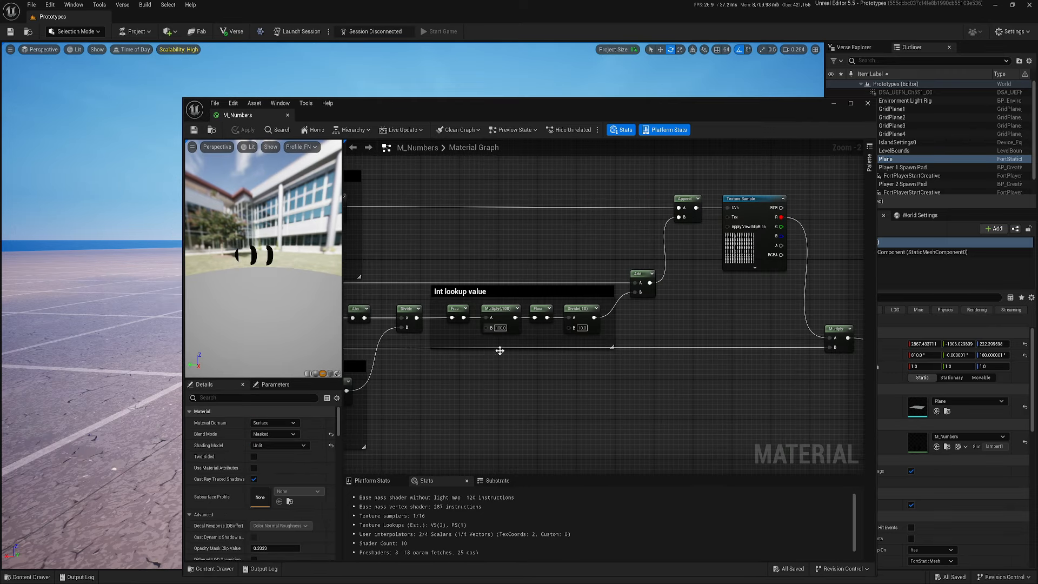
pyautogui.moveTo(498, 350); pyautogui.dragTo(579, 343, button='right')
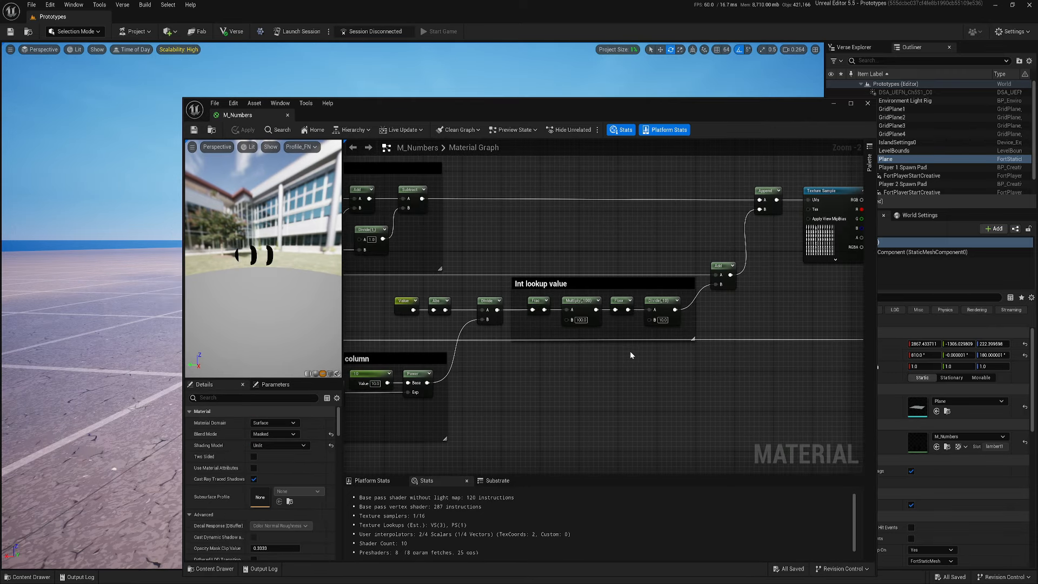
pyautogui.moveTo(538, 382); pyautogui.dragTo(656, 374, button='right')
pyautogui.moveTo(438, 317); pyautogui.dragTo(725, 299, button='right')
pyautogui.moveTo(599, 394); pyautogui.dragTo(682, 377, button='right')
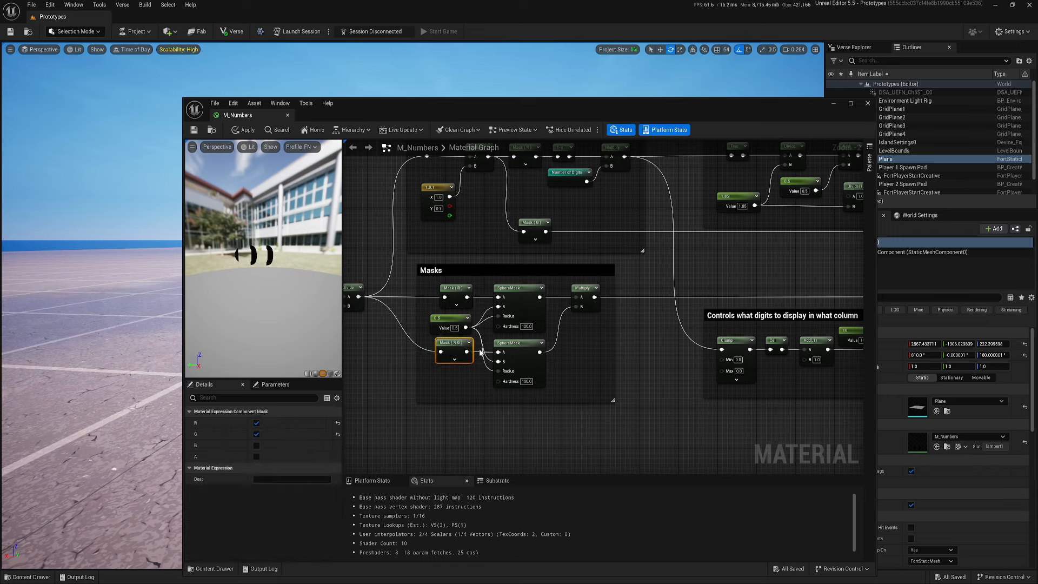
pyautogui.click(455, 299)
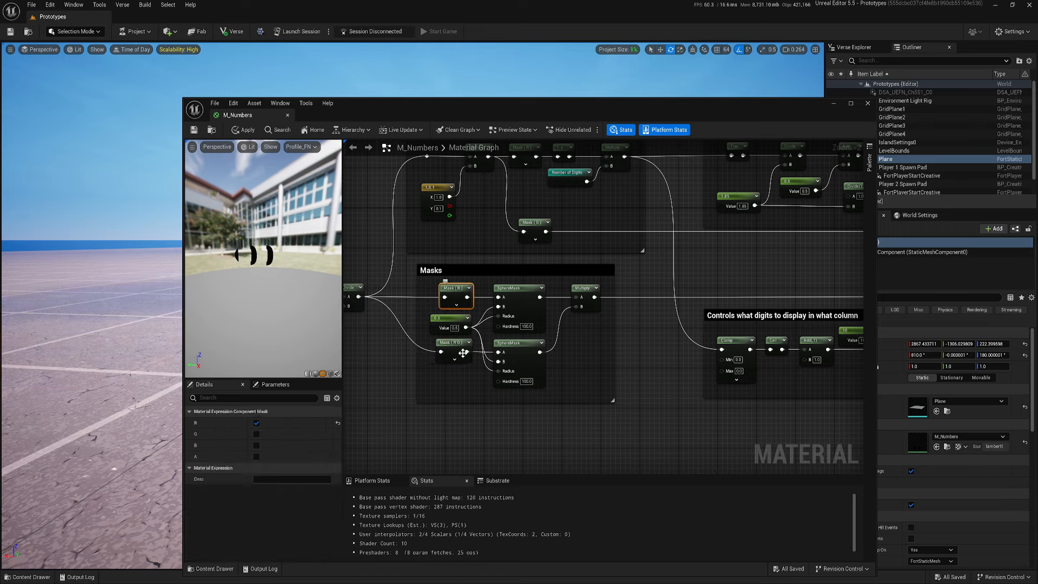
pyautogui.click(453, 343)
pyautogui.click(256, 423)
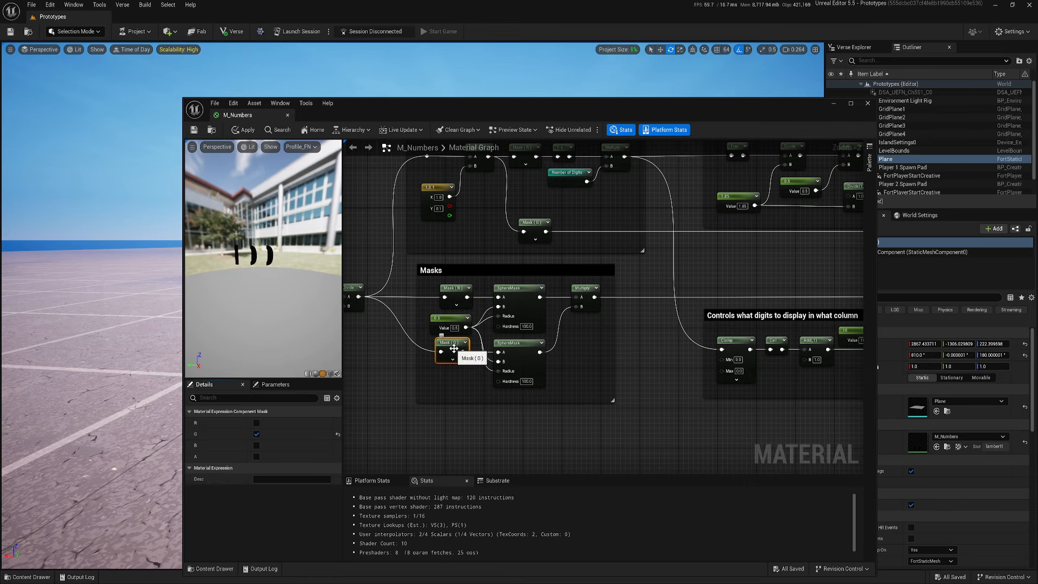
# In the "Reducing space between digits" group, feed the 0.5 constant into the lower Divide's A input and apply the material.
pyautogui.moveTo(782, 264); pyautogui.dragTo(530, 352, button='right')
pyautogui.moveTo(549, 247); pyautogui.dragTo(598, 287)
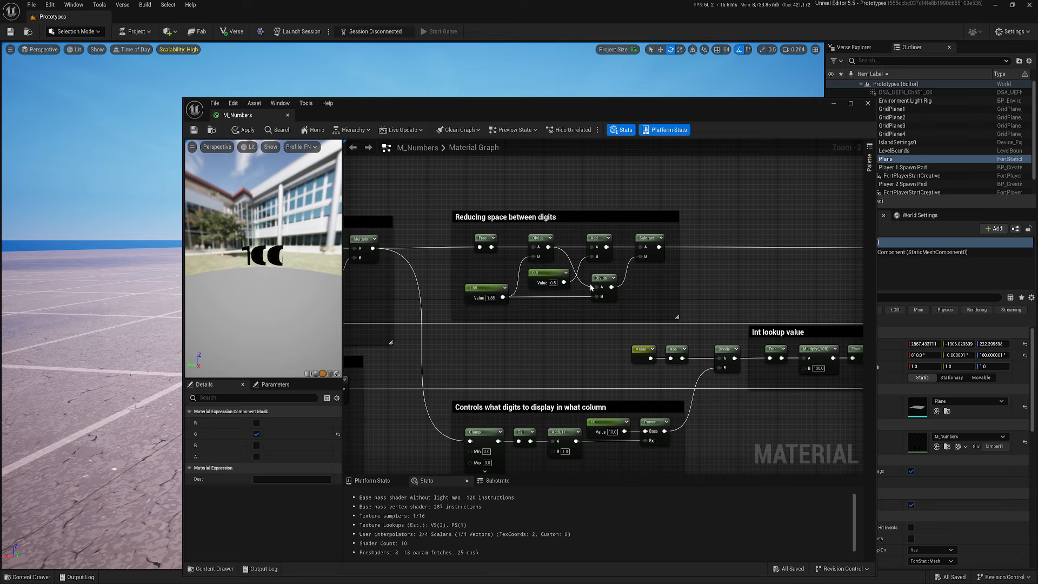
pyautogui.moveTo(564, 283); pyautogui.dragTo(598, 288)
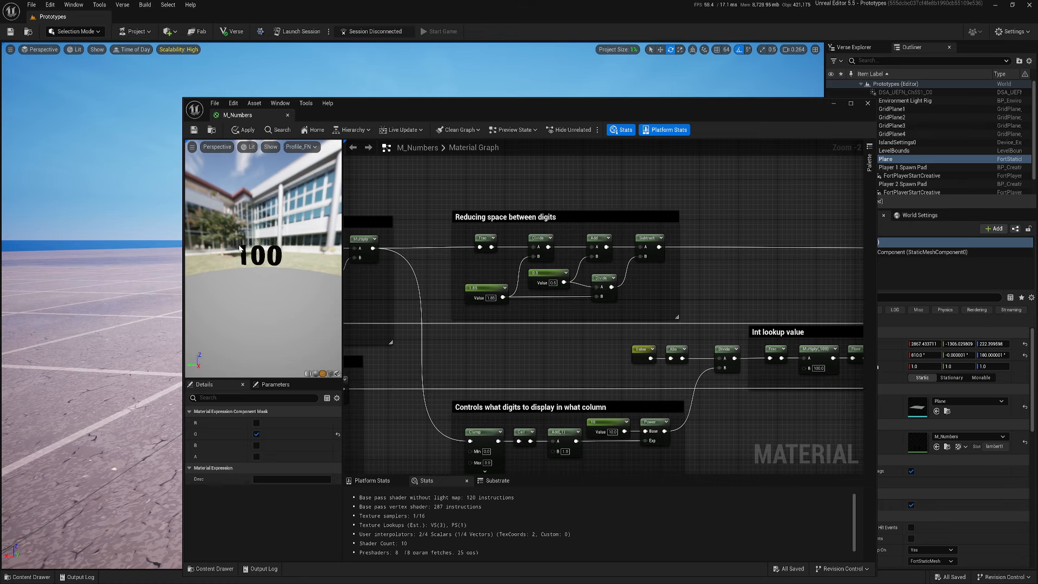
pyautogui.click(244, 130)
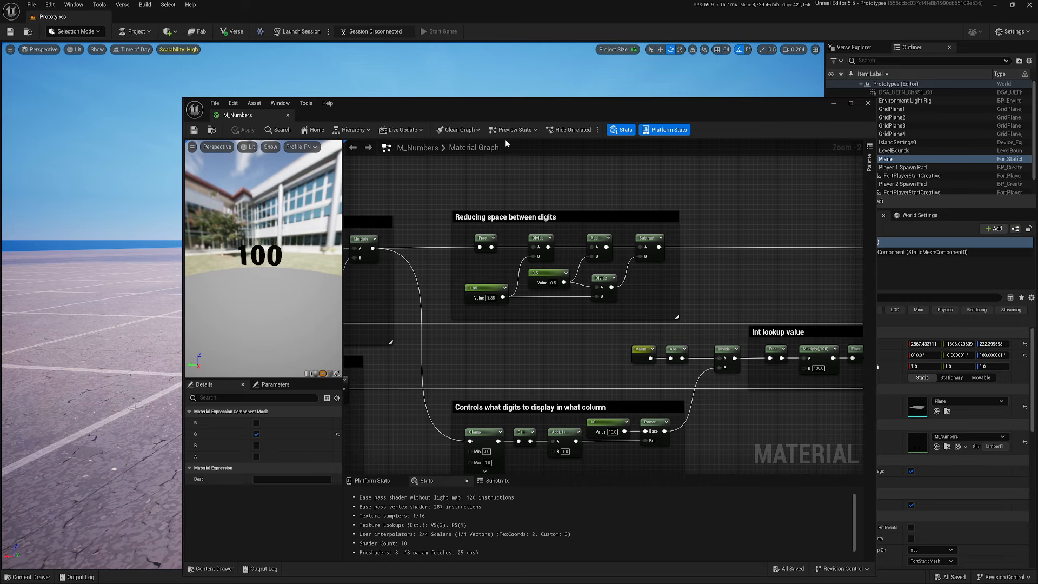
# Move the material editor aside to examine the number on the plane in the level, and return to the graph.
pyautogui.moveTo(480, 114); pyautogui.dragTo(458, 444)
pyautogui.moveTo(393, 308)
pyautogui.mouseDown(button='right')
pyautogui.moveTo(393, 292)
pyautogui.moveTo(388, 299)
pyautogui.mouseUp(button='right')
pyautogui.press('w')
pyautogui.scroll(-3, 393, 308)
pyautogui.press('a')
pyautogui.press('s')
pyautogui.press('d')
pyautogui.press('s')
pyautogui.scroll(-1, 393, 308)
pyautogui.press('e')
pyautogui.press('s')
pyautogui.press('q')
pyautogui.moveTo(454, 435); pyautogui.dragTo(527, 96)
# Try the first Divide's output in the lower Divide's A input, reconnect the 0.5 constant there, and apply the material.
pyautogui.scroll(3, 493, 275)
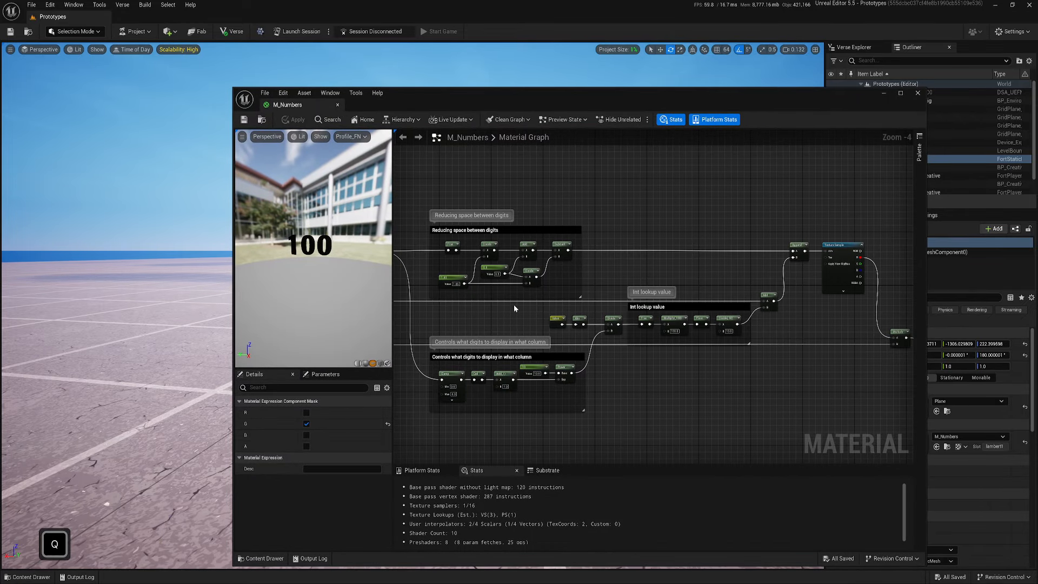
pyautogui.click(494, 274)
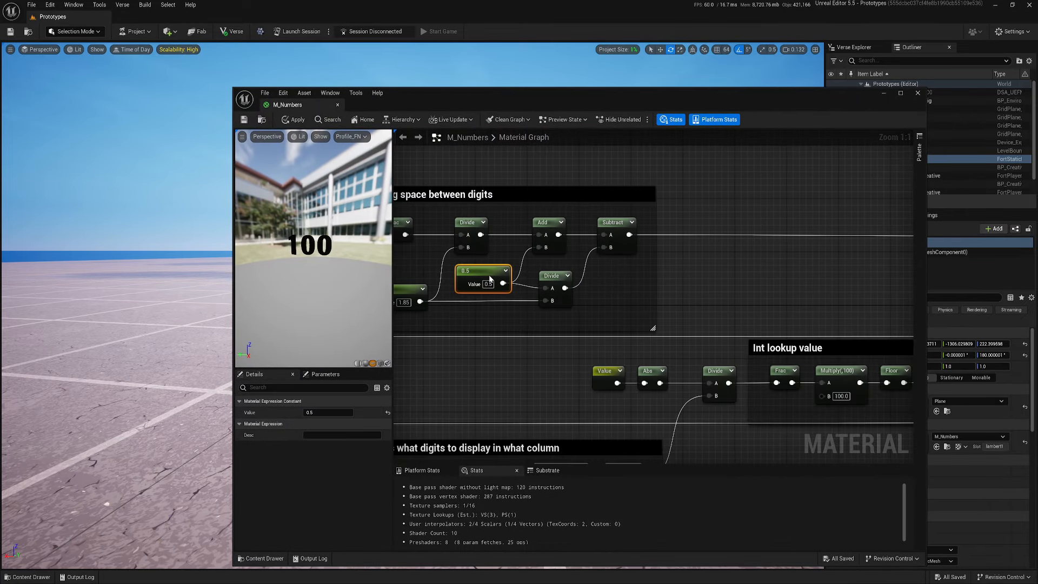
pyautogui.moveTo(481, 235); pyautogui.dragTo(560, 302)
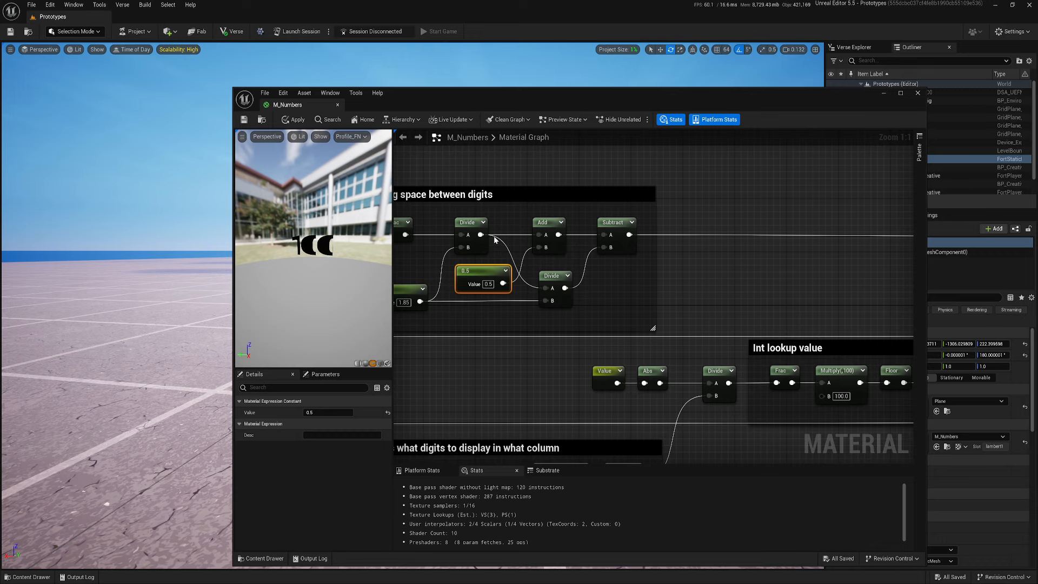
pyautogui.moveTo(502, 283); pyautogui.dragTo(546, 288)
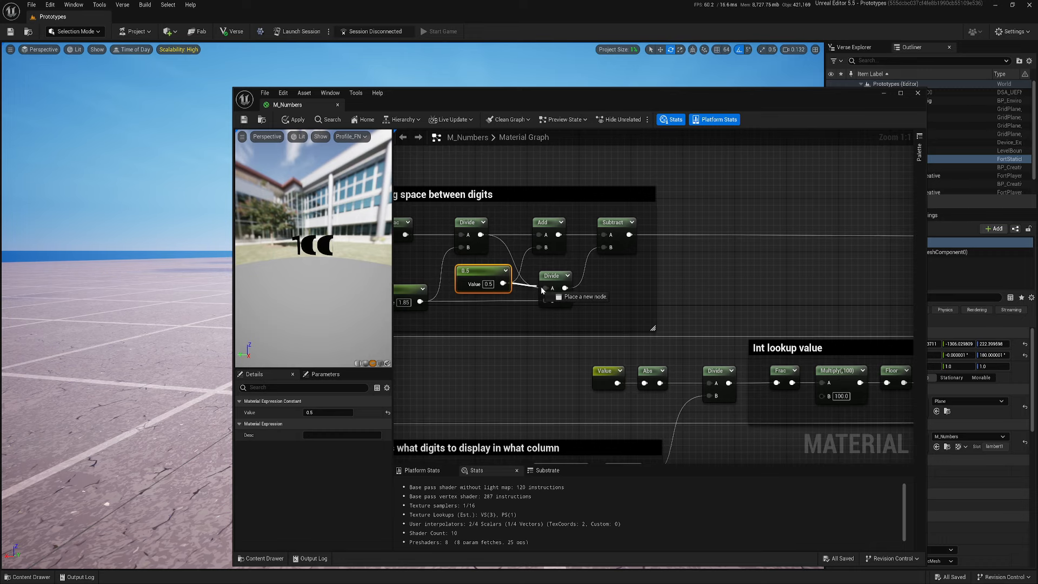
pyautogui.moveTo(472, 341); pyautogui.dragTo(551, 343, button='right')
pyautogui.scroll(-3, 733, 294)
pyautogui.moveTo(734, 294); pyautogui.dragTo(572, 261, button='right')
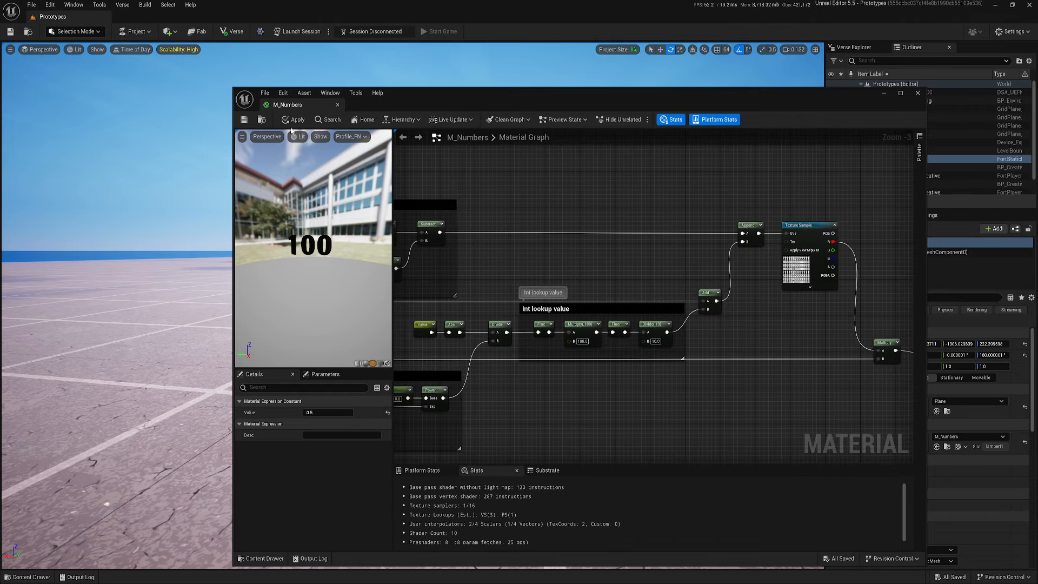
pyautogui.click(294, 119)
# Place the material editor beside the plane and sweep the Value parameter's default value through a range of numbers.
pyautogui.moveTo(451, 101); pyautogui.dragTo(532, 180)
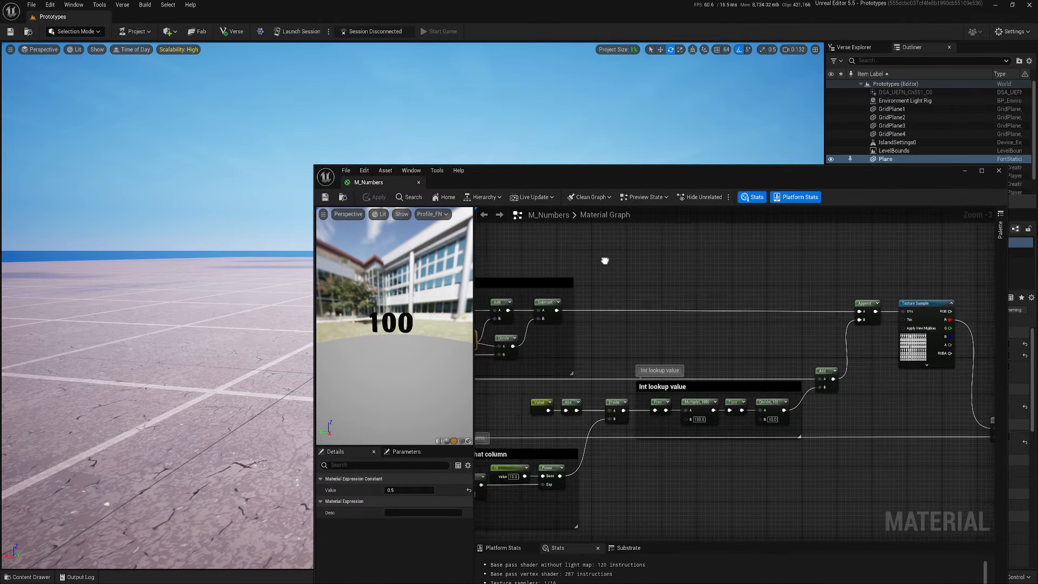
pyautogui.moveTo(603, 259); pyautogui.dragTo(914, 267, button='right')
pyautogui.moveTo(615, 315); pyautogui.dragTo(854, 324, button='right')
pyautogui.scroll(3, 638, 228)
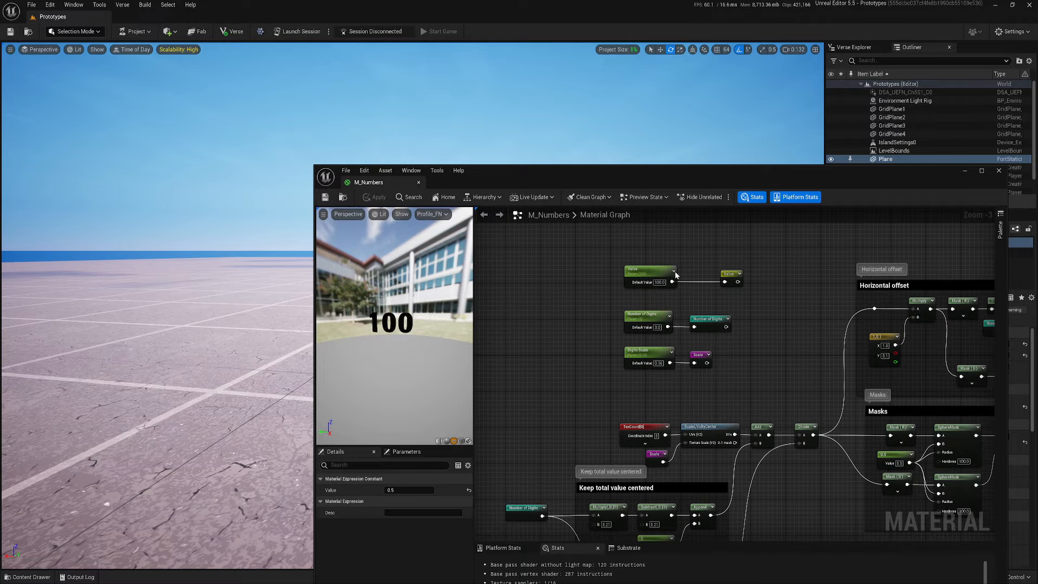
pyautogui.moveTo(621, 181); pyautogui.dragTo(858, 97)
pyautogui.click(465, 471)
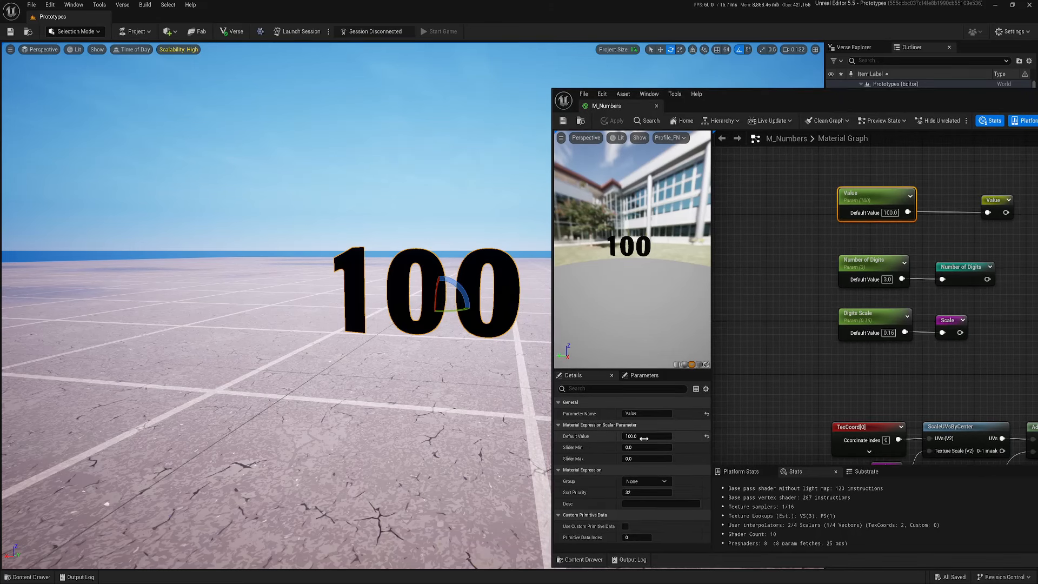
pyautogui.moveTo(647, 435)
pyautogui.mouseDown()
pyautogui.moveTo(586, 436)
pyautogui.moveTo(673, 435)
pyautogui.moveTo(658, 438)
pyautogui.mouseUp()
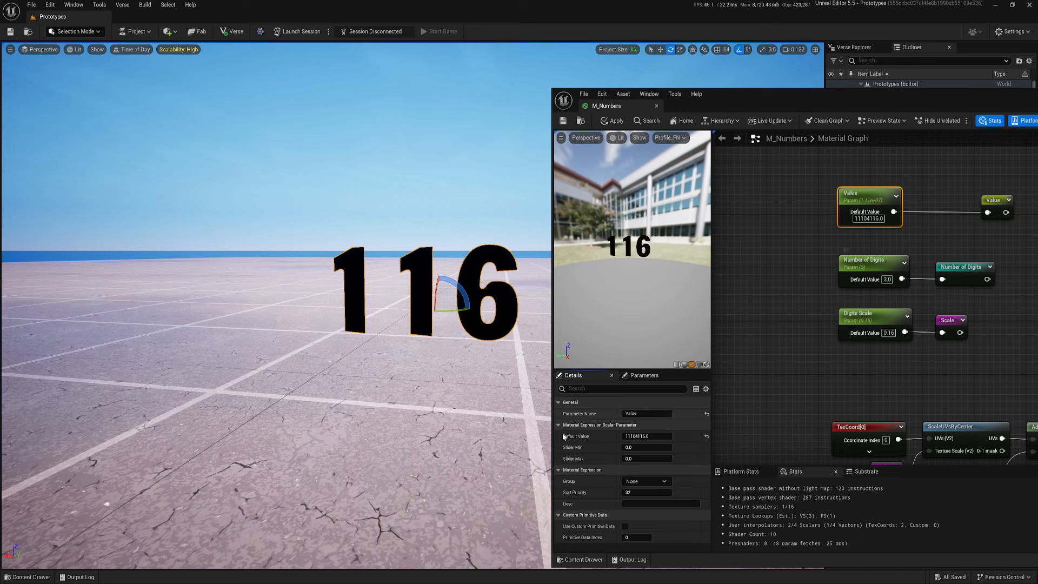
# Set the Value parameter's default value to 111.
pyautogui.click(644, 436)
pyautogui.write('111')
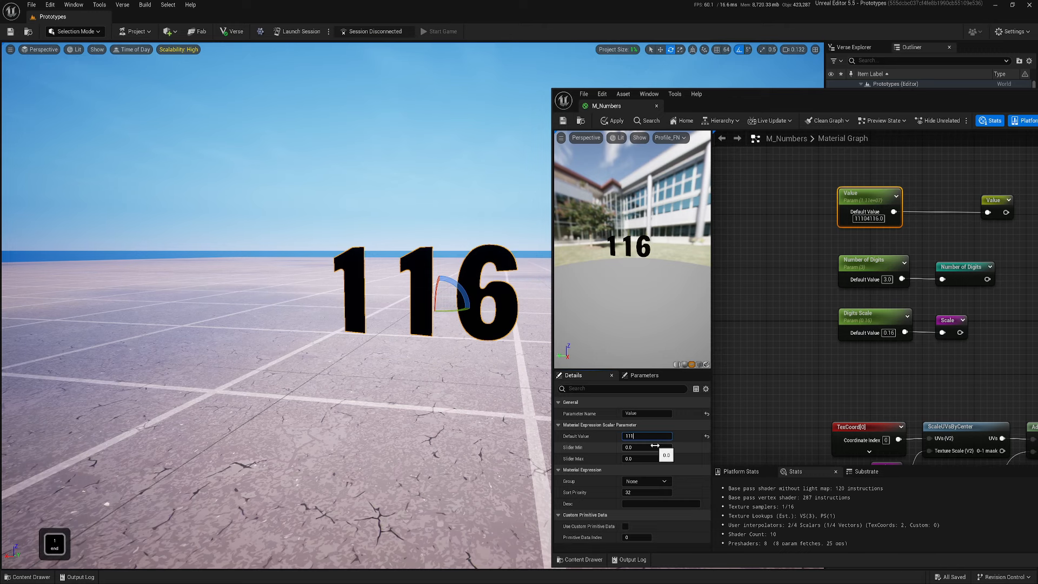
pyautogui.press('Return')
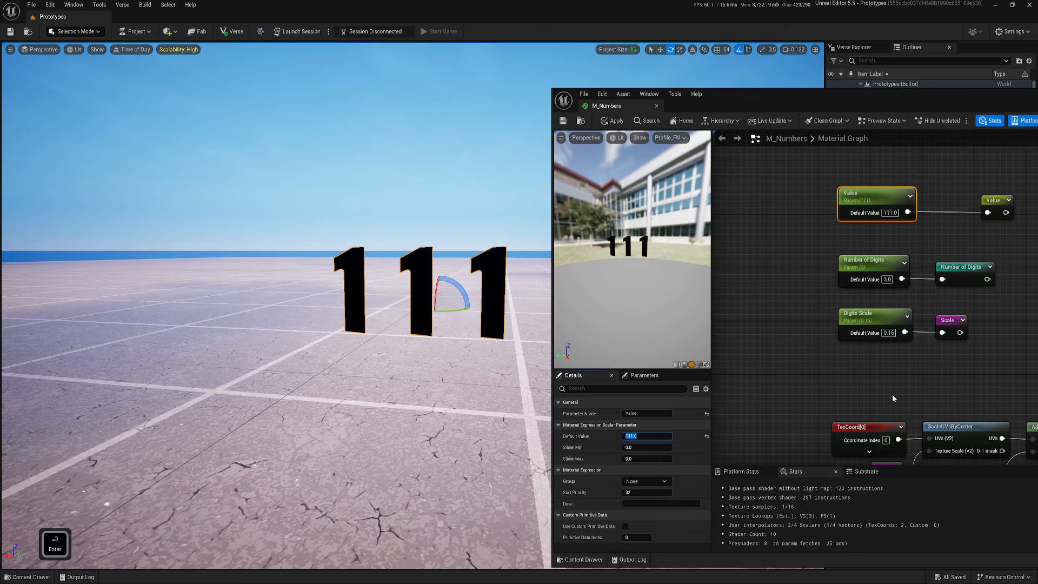
# Maximize the material editor and delete the Number of Digits scalar parameter that feeds the Number of Digits reroute.
pyautogui.doubleClick(763, 96)
pyautogui.moveTo(512, 271); pyautogui.dragTo(589, 352, button='right')
pyautogui.moveTo(524, 293); pyautogui.dragTo(707, 272, button='right')
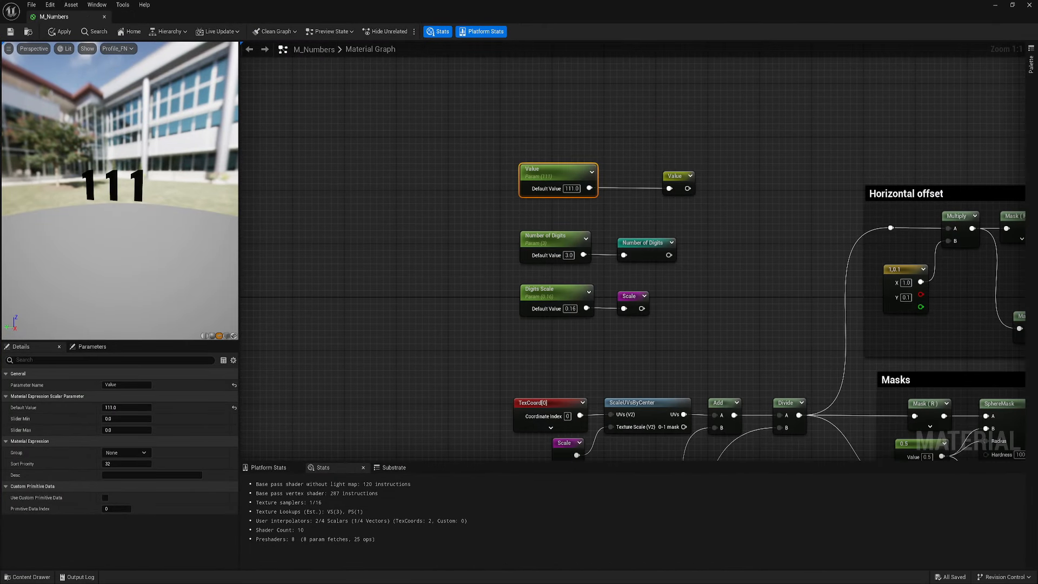
pyautogui.moveTo(526, 219); pyautogui.dragTo(527, 242, button='right')
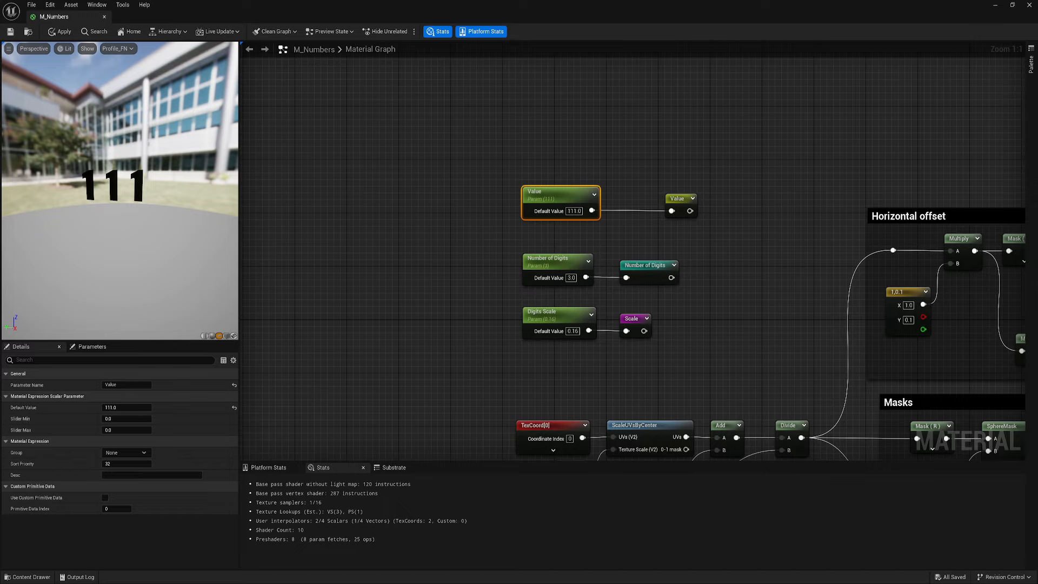
pyautogui.moveTo(431, 267); pyautogui.dragTo(588, 304, button='right')
pyautogui.moveTo(675, 281); pyautogui.dragTo(606, 281)
pyautogui.press('Delete')
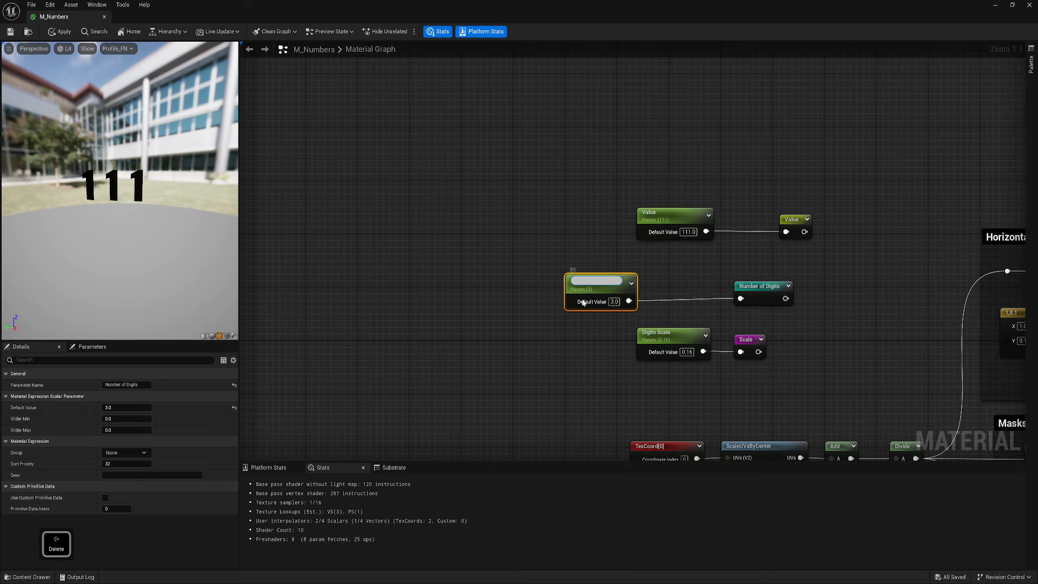
# Make room beside the Value parameter, add a Logarithm10 node, and feed Value into it.
pyautogui.moveTo(675, 218); pyautogui.dragTo(478, 217)
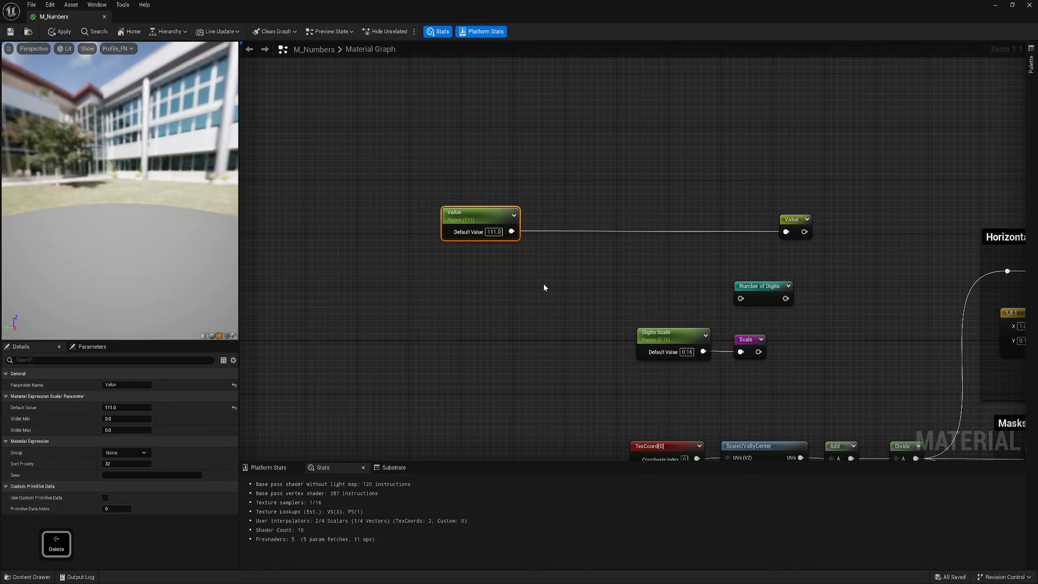
pyautogui.click(514, 272)
pyautogui.rightClick(557, 258)
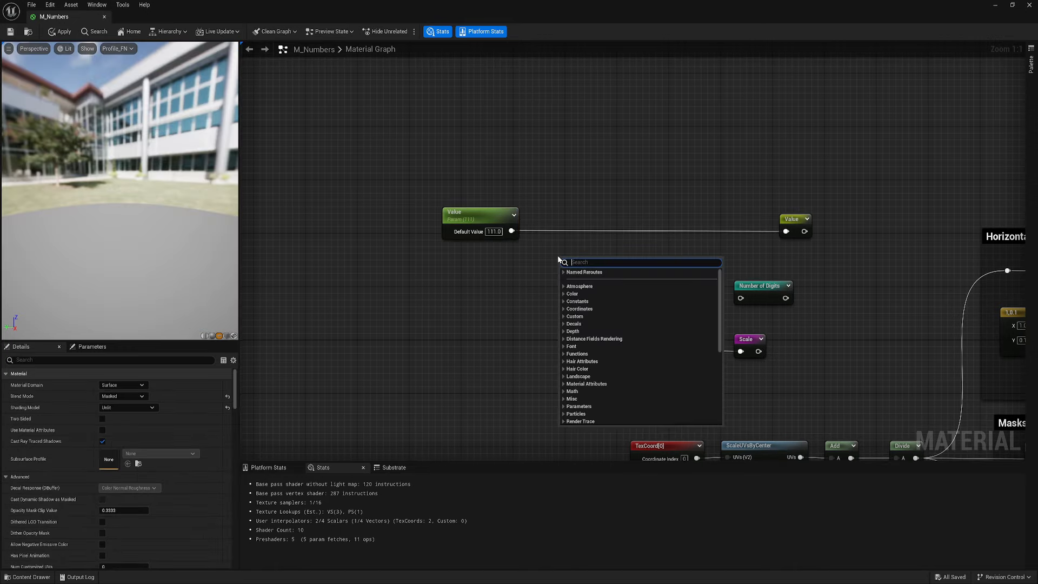
pyautogui.write('log')
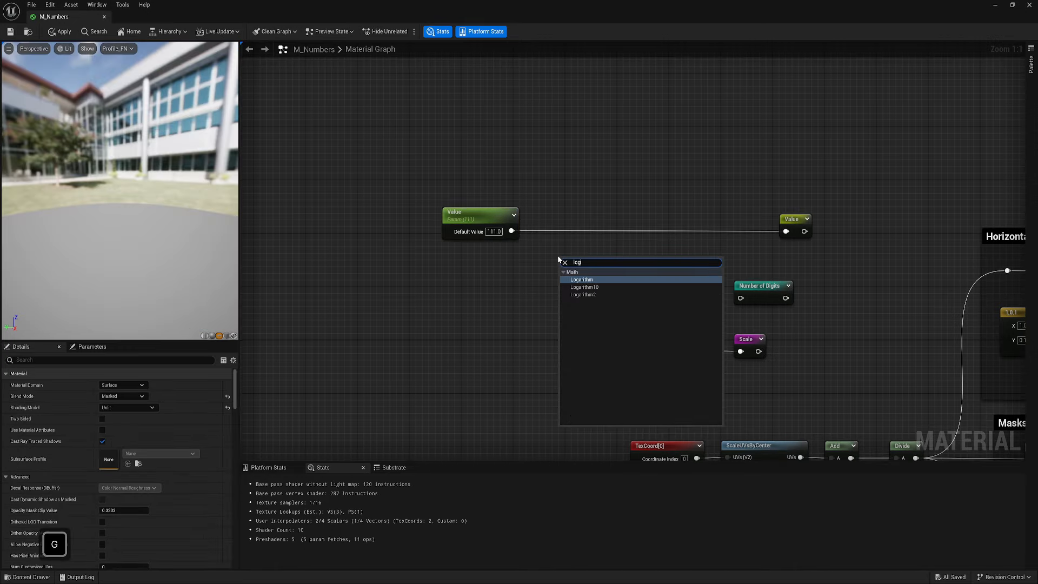
pyautogui.click(592, 288)
pyautogui.moveTo(511, 231); pyautogui.dragTo(584, 271)
# Chain a Floor node and an Add node with B at 1 after the Log10 node.
pyautogui.rightClick(640, 270)
pyautogui.write('f')
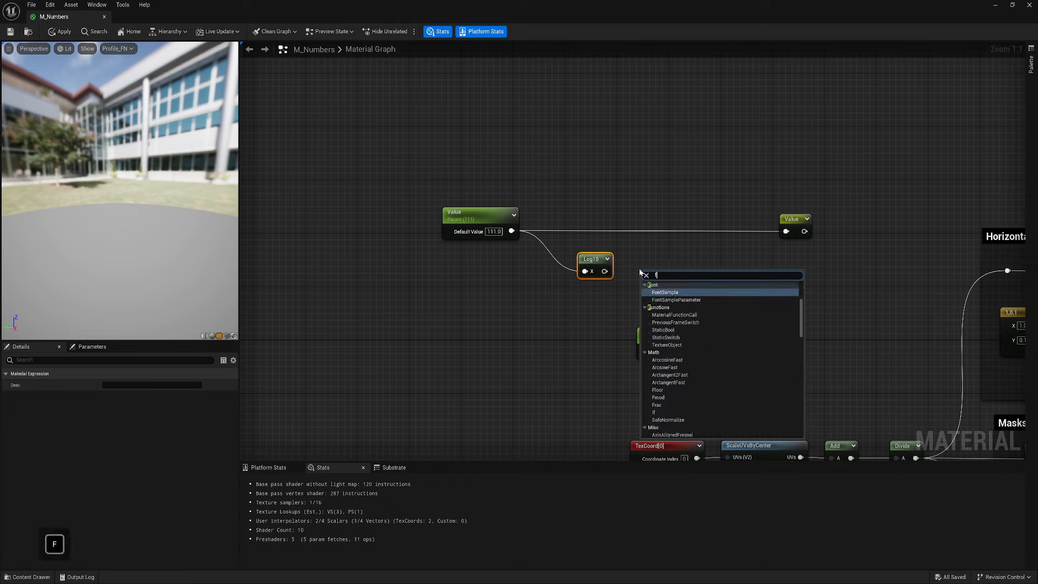
pyautogui.write('loor')
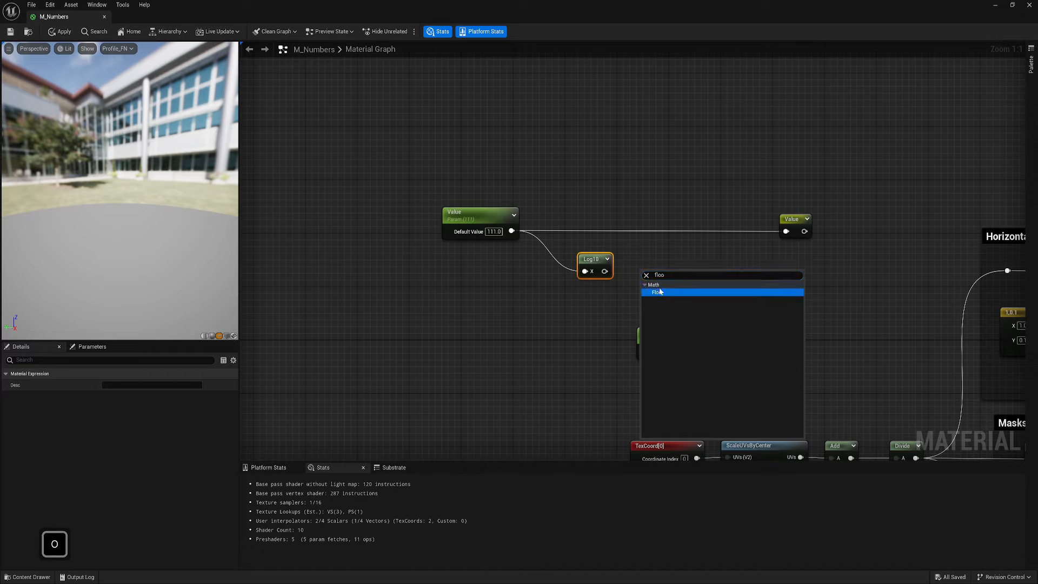
pyautogui.click(641, 289)
pyautogui.moveTo(651, 275)
pyautogui.mouseDown()
pyautogui.moveTo(635, 260)
pyautogui.moveTo(647, 271)
pyautogui.mouseUp()
pyautogui.press('a')
pyautogui.click(676, 261)
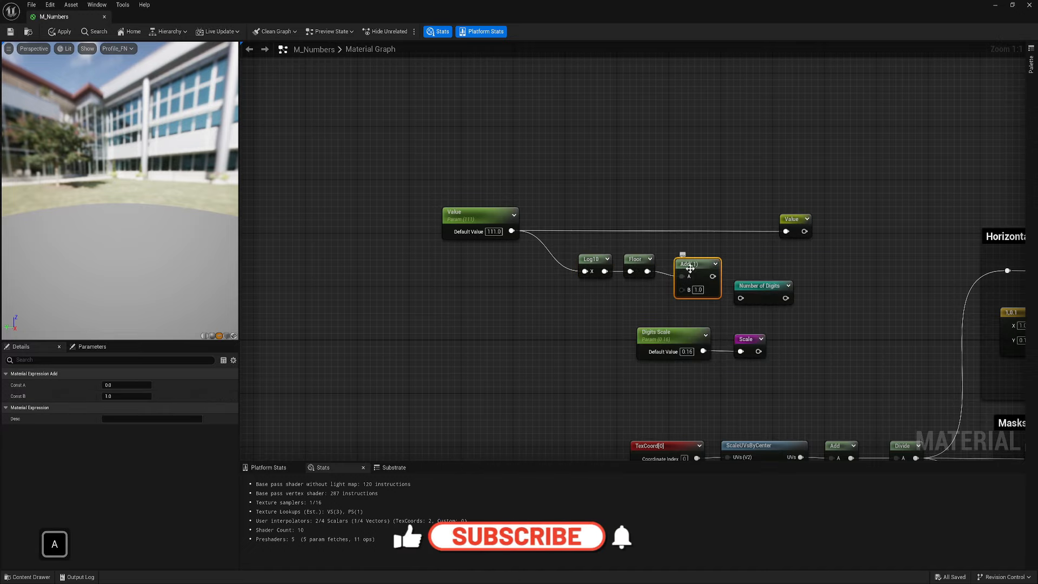
# Add a DebugScalarValues node, preview it, and connect the Add(,1) output to its Number input to inspect the digit count.
pyautogui.moveTo(738, 261); pyautogui.dragTo(698, 260, button='right')
pyautogui.rightClick(669, 172)
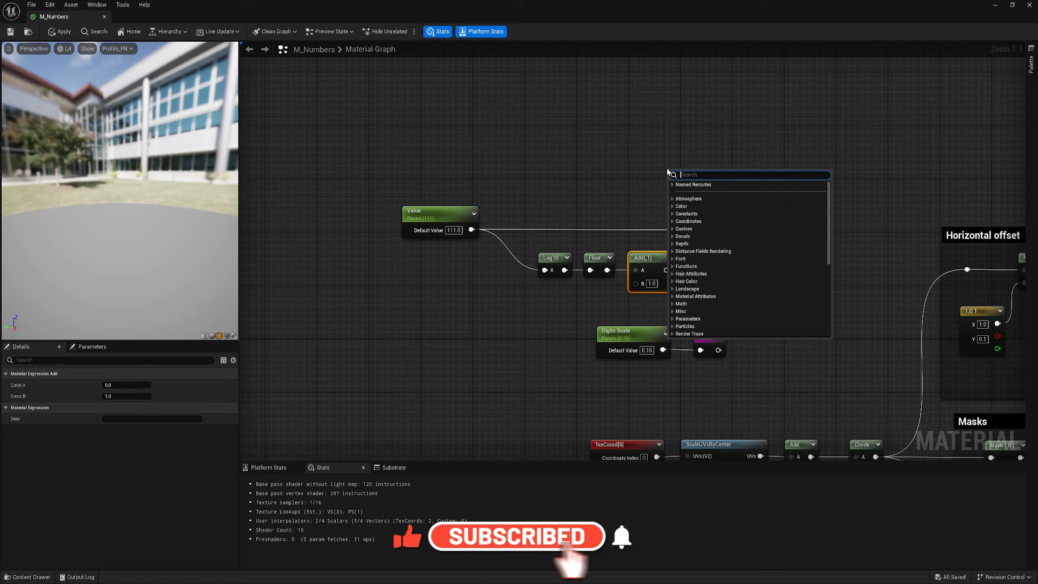
pyautogui.write('deb')
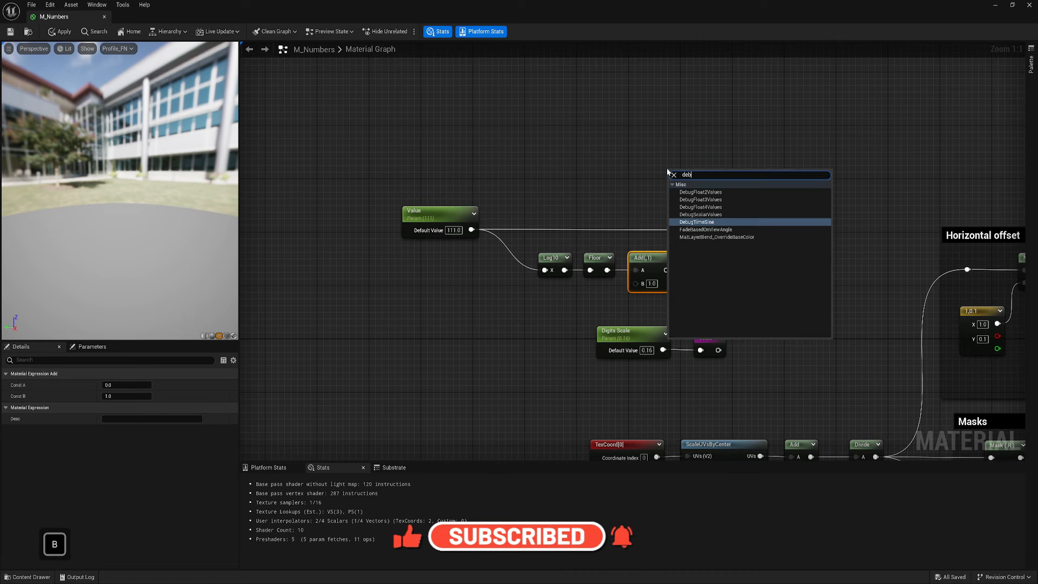
pyautogui.click(708, 215)
pyautogui.rightClick(707, 177)
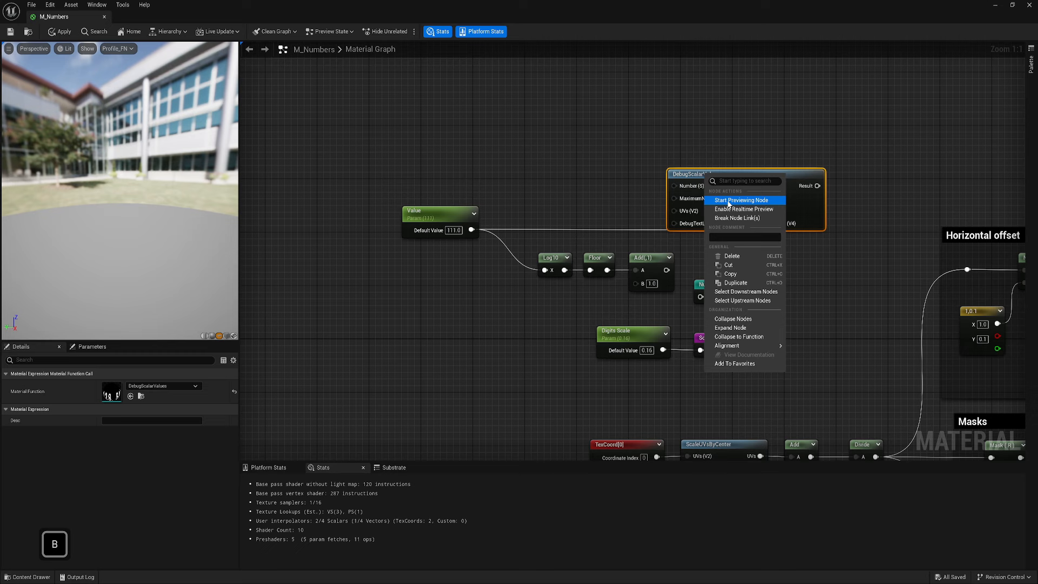
pyautogui.click(726, 200)
pyautogui.moveTo(725, 174); pyautogui.dragTo(758, 130)
pyautogui.moveTo(667, 271); pyautogui.dragTo(707, 156)
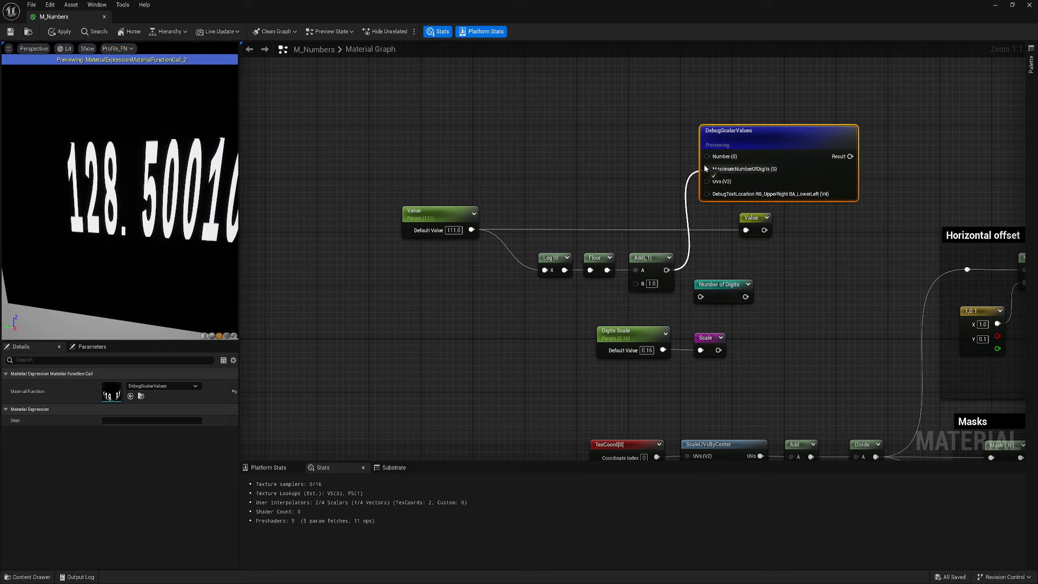
pyautogui.moveTo(139, 231); pyautogui.dragTo(117, 179)
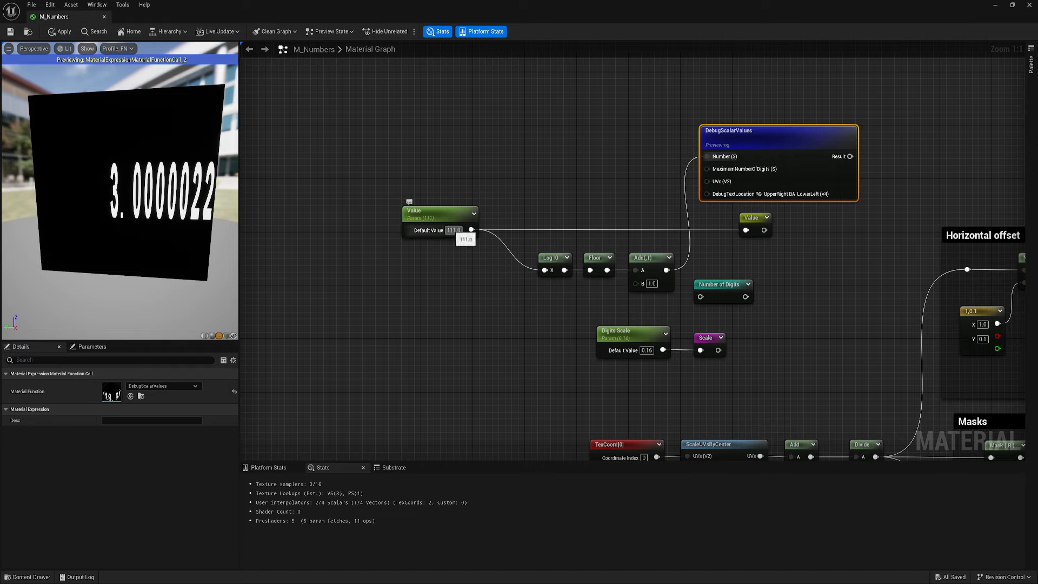
# Set the Value parameter's default value to 10000 to test the digit count calculation.
pyautogui.click(432, 215)
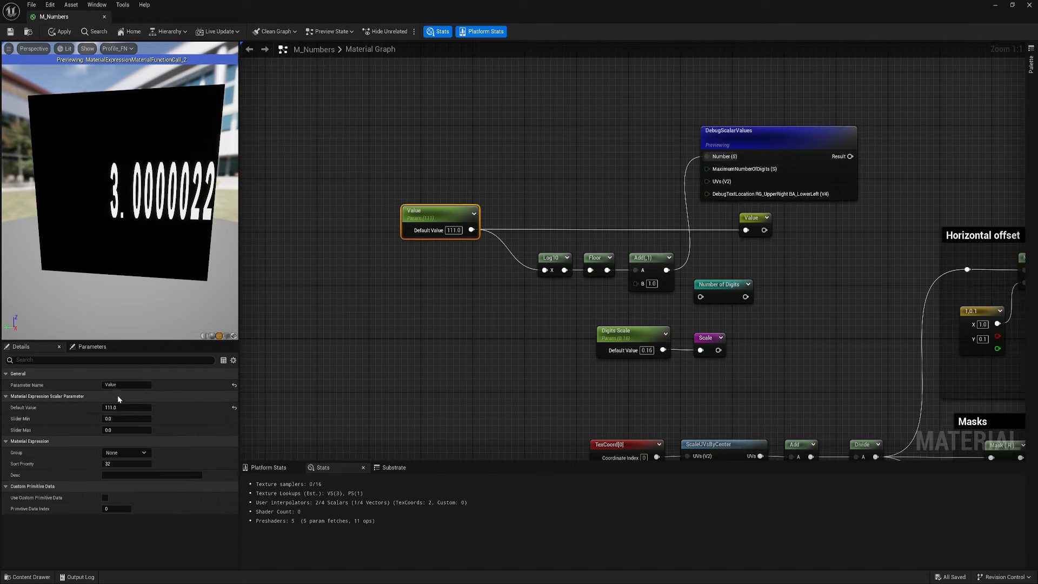
pyautogui.click(145, 408)
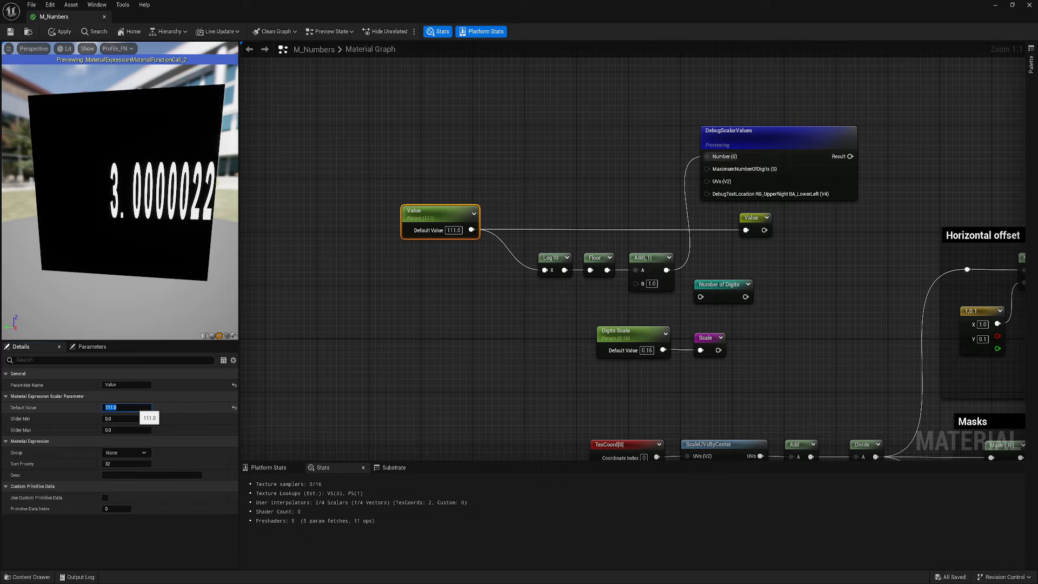
pyautogui.write('10000')
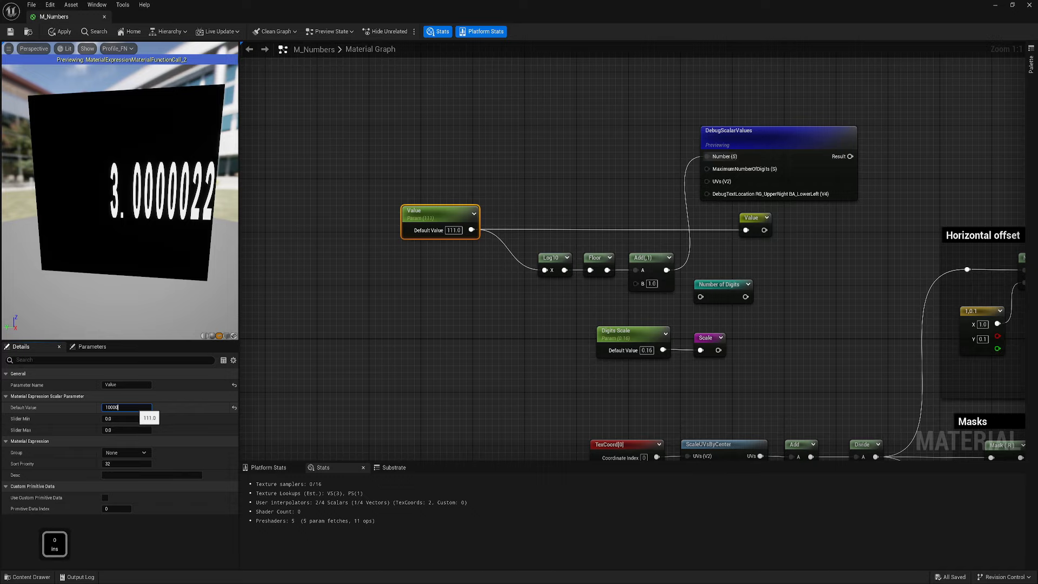
pyautogui.press('Return')
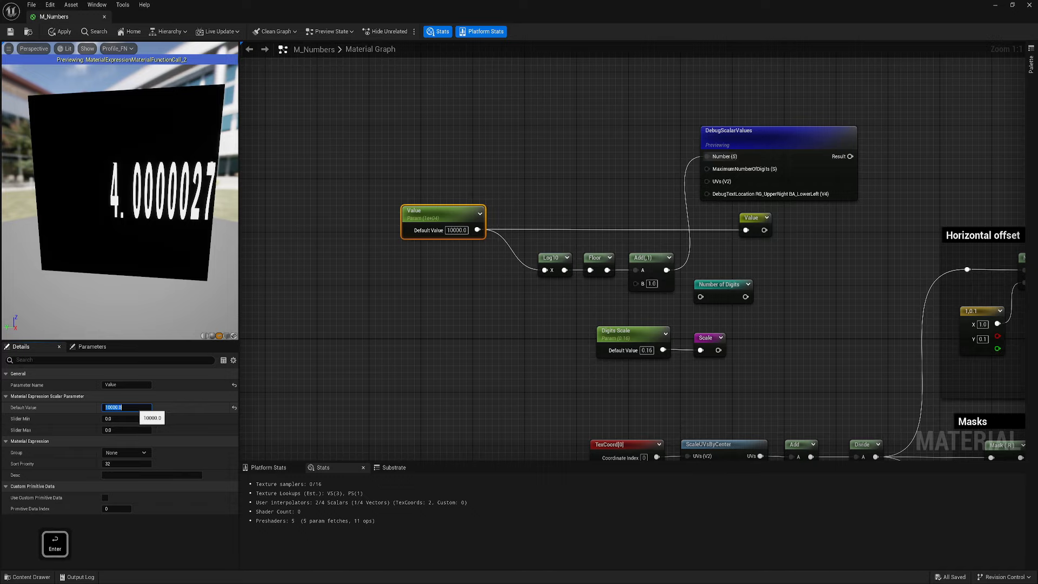
pyautogui.moveTo(563, 296); pyautogui.dragTo(550, 298, button='right')
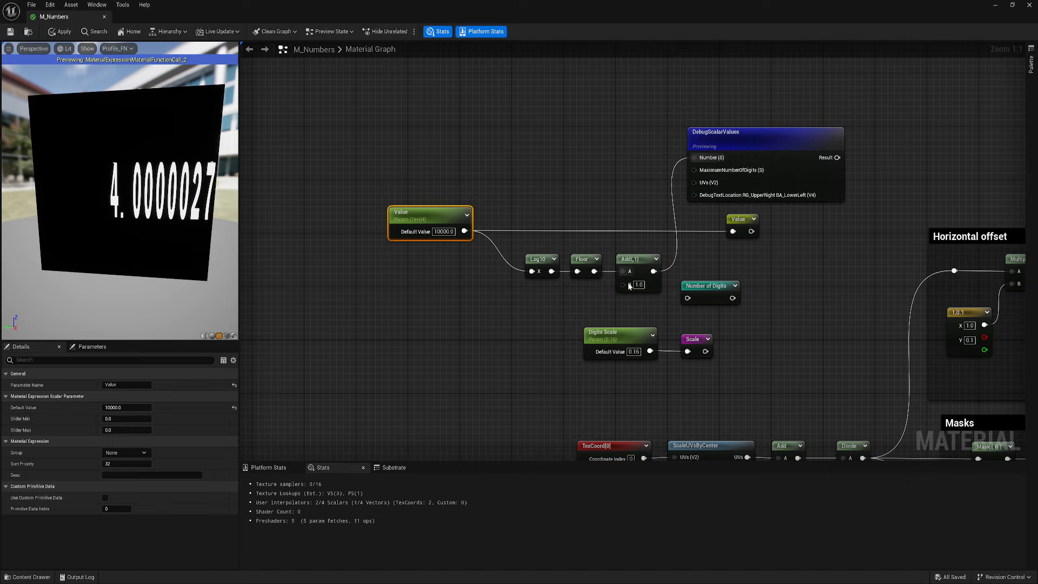
pyautogui.moveTo(629, 285); pyautogui.dragTo(599, 278, button='right')
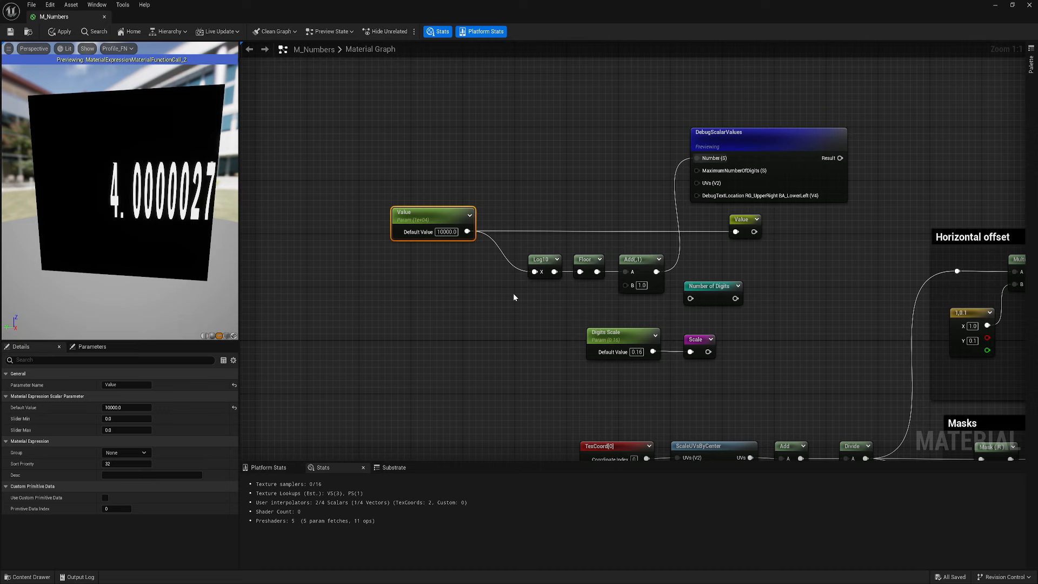
pyautogui.moveTo(514, 294); pyautogui.dragTo(627, 269)
pyautogui.click(548, 297)
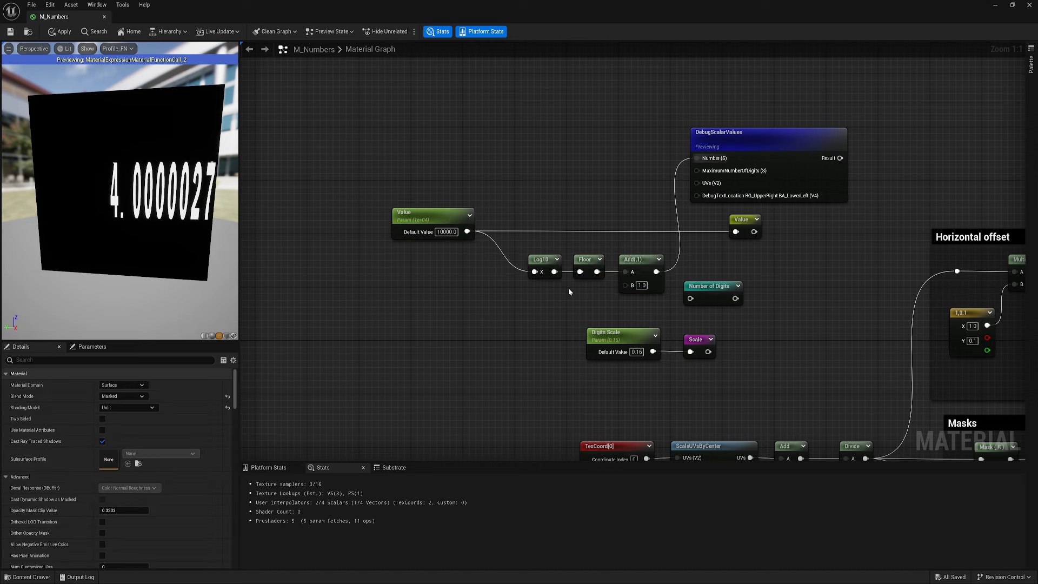
# Move the Value parameter node farther from the Log10 node to make room between them.
pyautogui.moveTo(470, 304); pyautogui.dragTo(535, 296, button='right')
pyautogui.moveTo(506, 217); pyautogui.dragTo(448, 216)
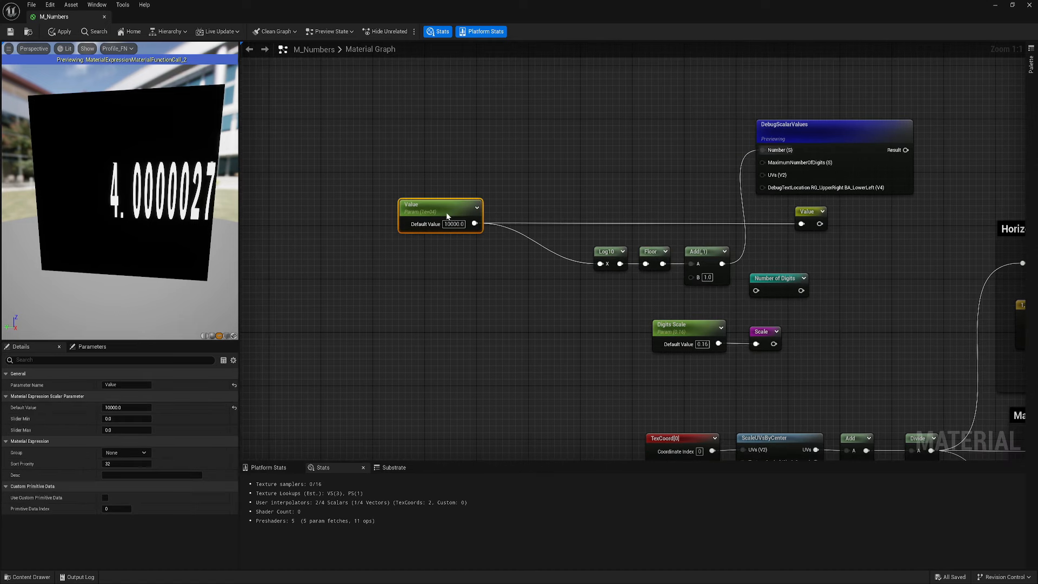
pyautogui.click(496, 245)
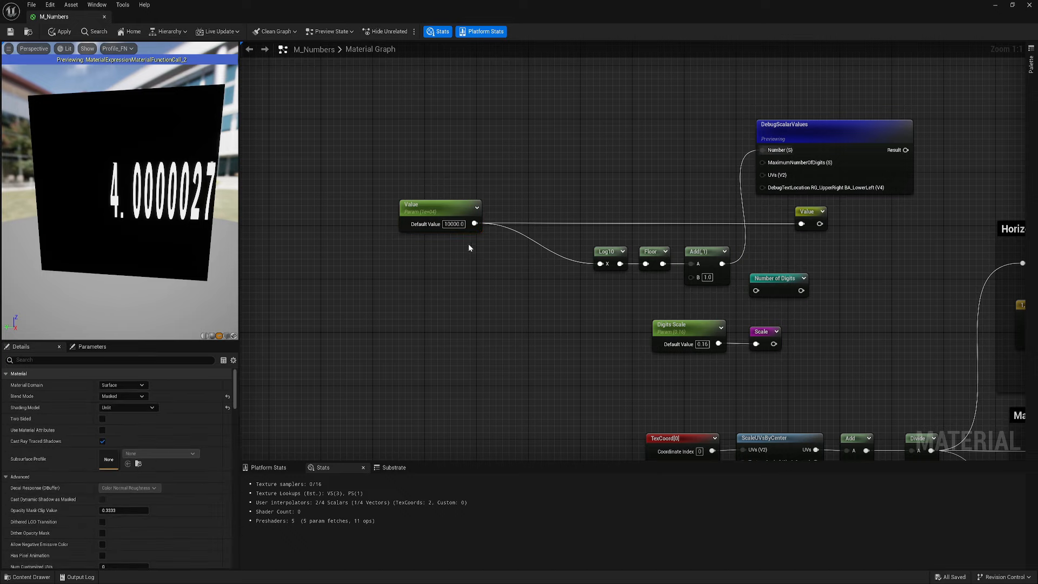
# Test the digit count with Value's default value at 1 and at 0, checking the preview.
pyautogui.click(455, 224)
pyautogui.write('1')
pyautogui.press('Return')
pyautogui.write('0')
pyautogui.press('Return')
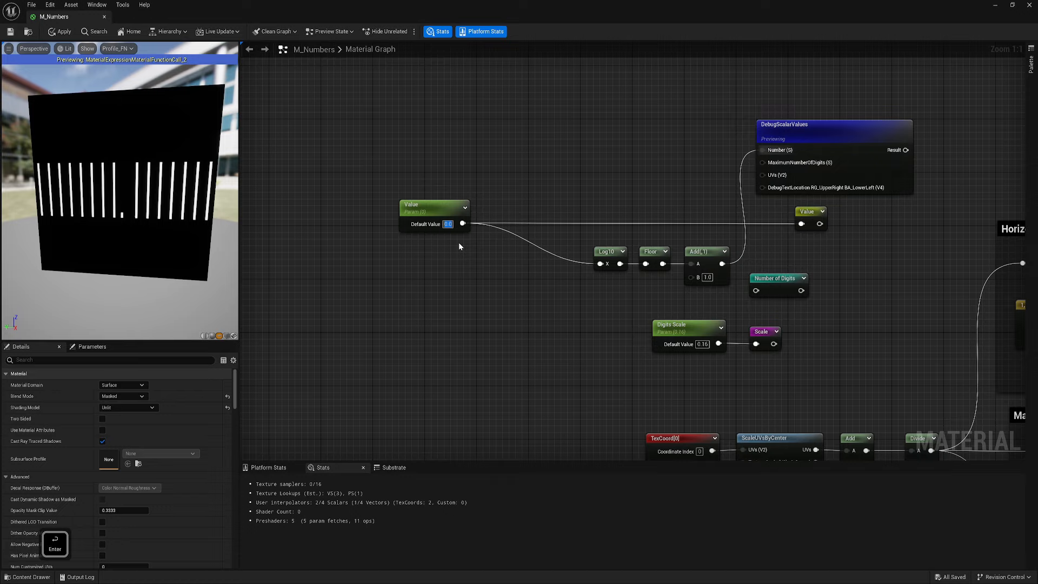
pyautogui.moveTo(153, 202); pyautogui.dragTo(168, 205)
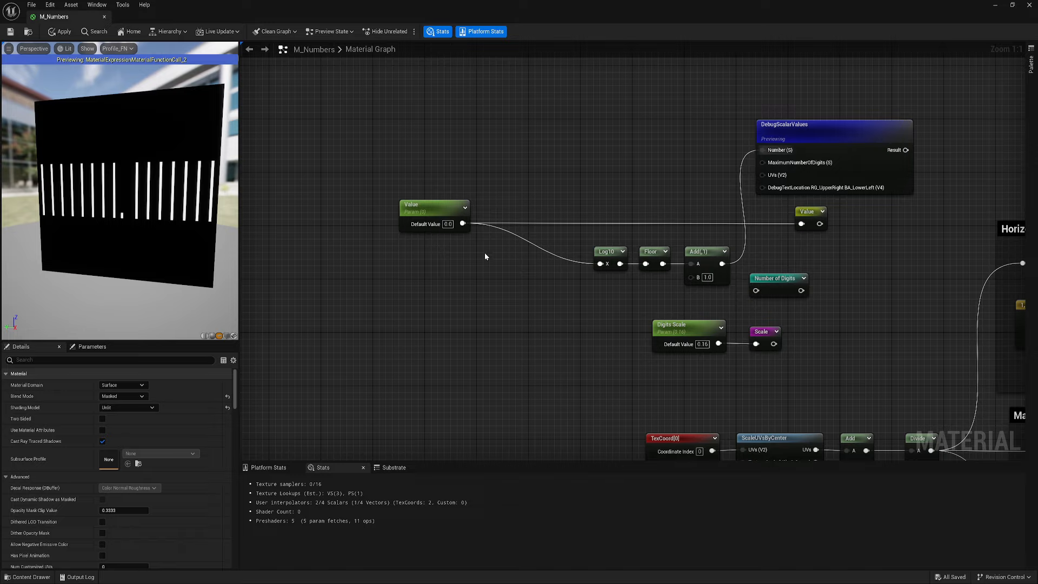
# Insert an If node between Value and Log10, feeding Value into its A and A > B inputs.
pyautogui.rightClick(516, 261)
pyautogui.write('if')
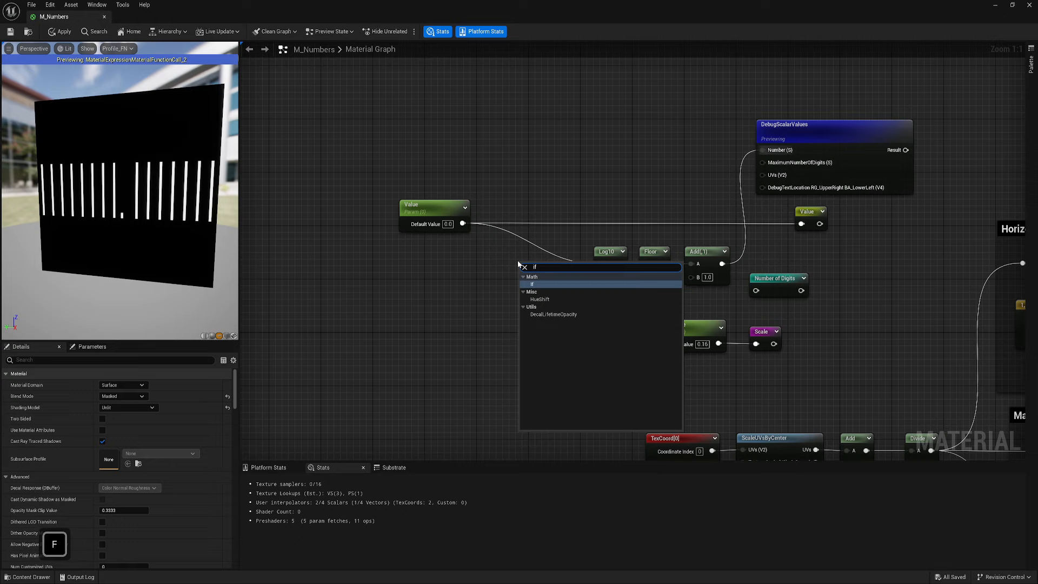
pyautogui.click(536, 284)
pyautogui.moveTo(463, 224); pyautogui.dragTo(600, 264)
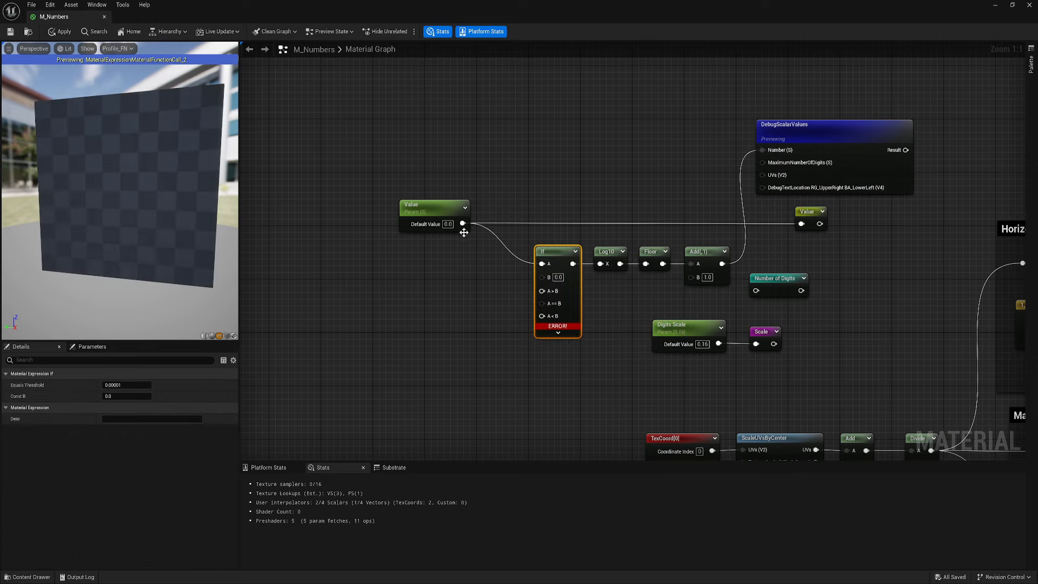
pyautogui.moveTo(462, 224); pyautogui.dragTo(542, 291)
pyautogui.click(436, 211)
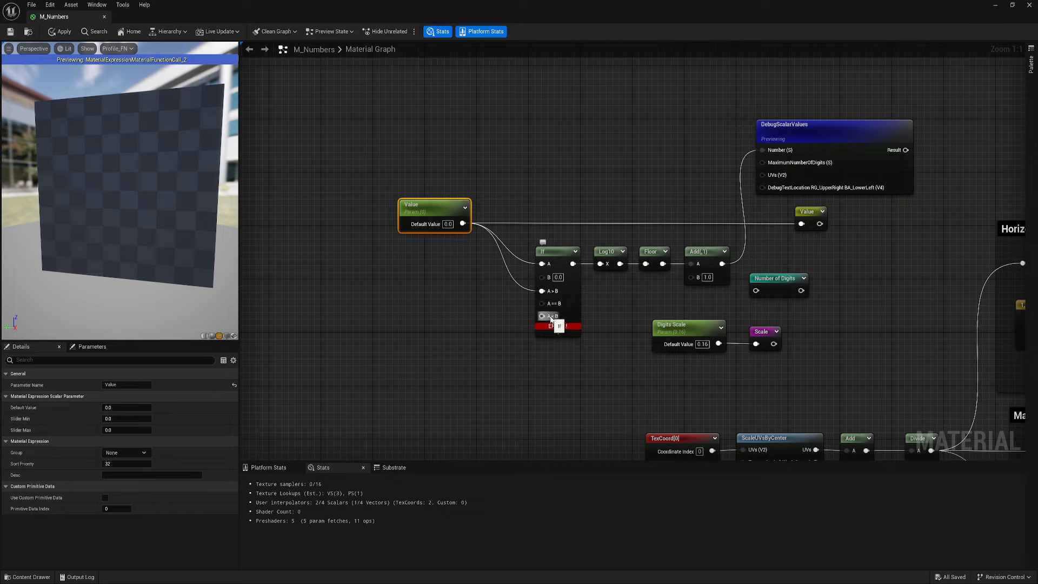
# Add a constant of 1 and connect it to the If node's A == B and A < B inputs.
pyautogui.click(475, 308)
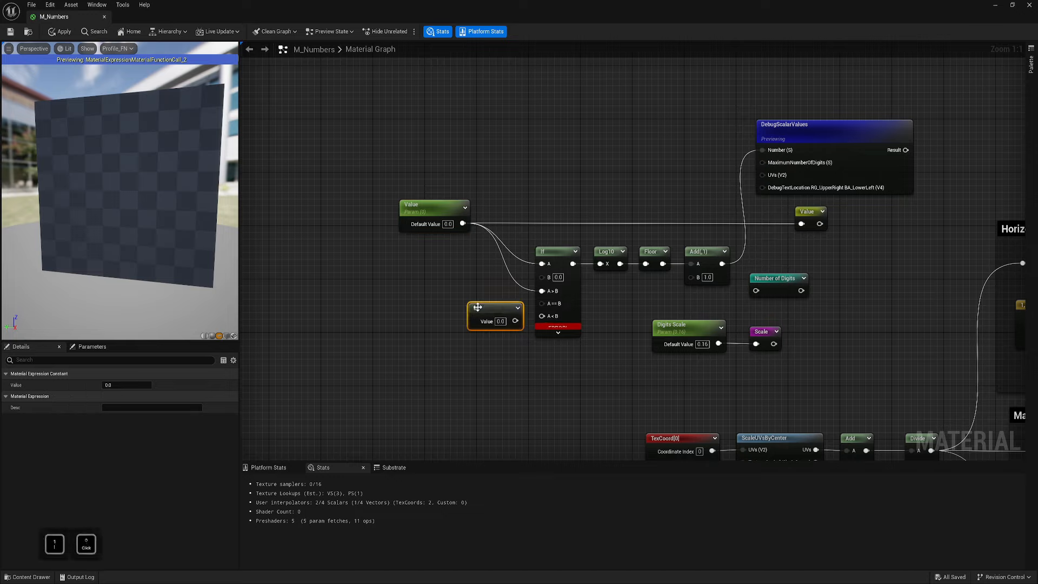
pyautogui.click(523, 363)
pyautogui.moveTo(511, 321); pyautogui.dragTo(498, 295)
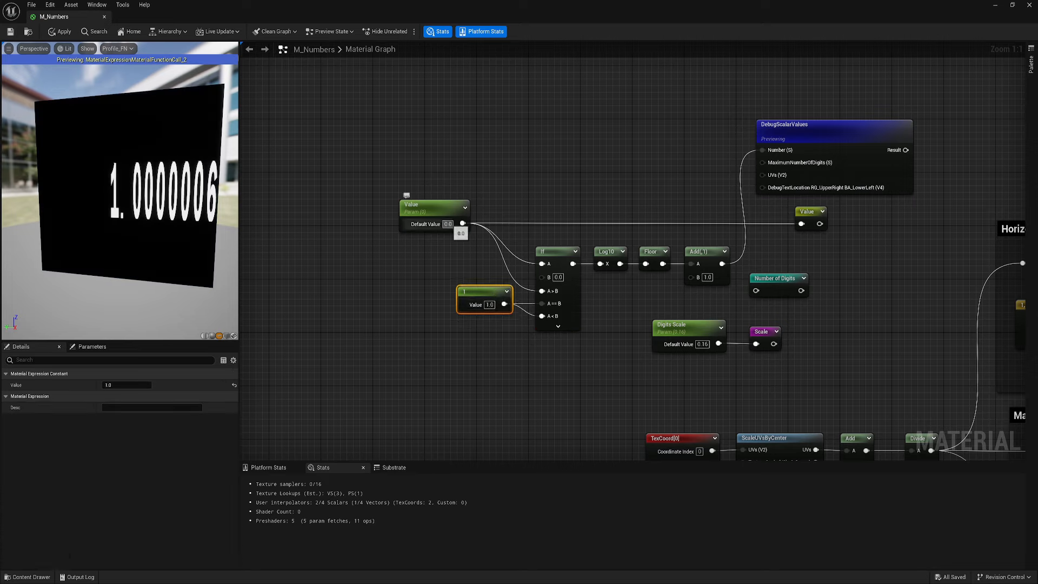
pyautogui.click(448, 223)
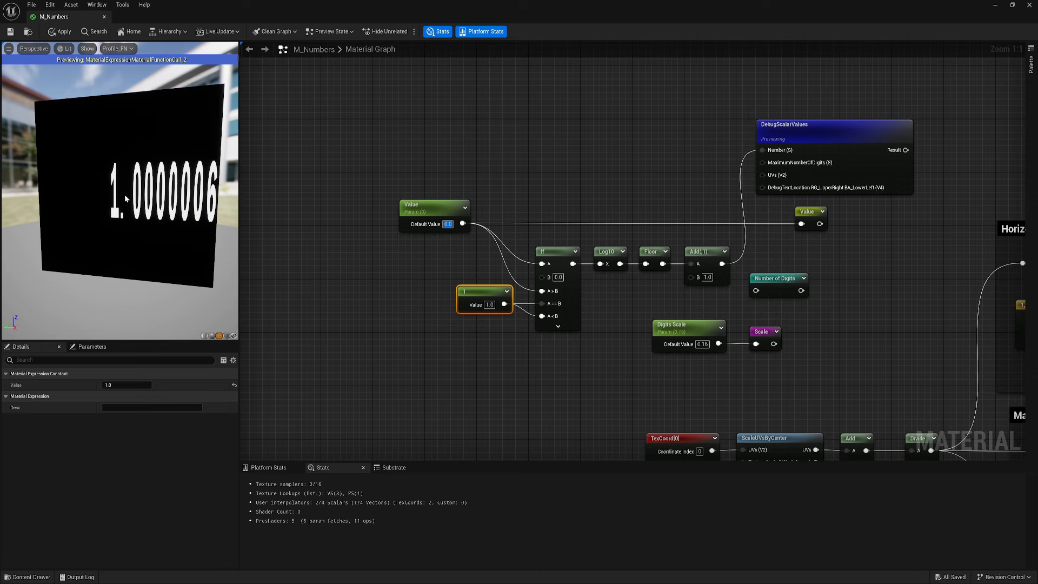
pyautogui.click(447, 272)
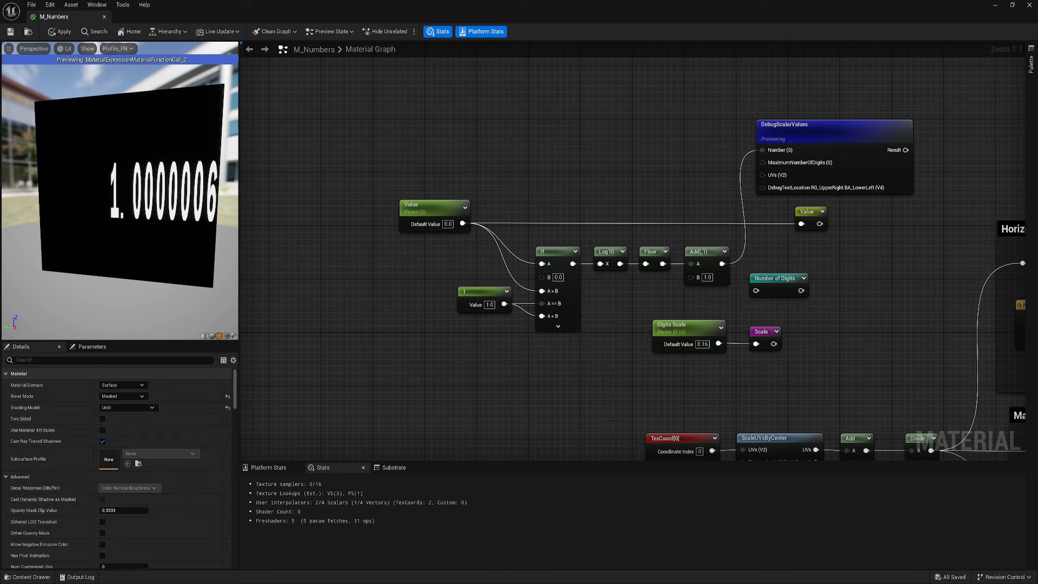
# Delete the DebugScalarValues node and connect the Add(,1) output to the Number of Digits reroute.
pyautogui.moveTo(638, 184); pyautogui.dragTo(552, 189, button='right')
pyautogui.click(739, 132)
pyautogui.press('Delete')
pyautogui.moveTo(636, 268); pyautogui.dragTo(692, 257)
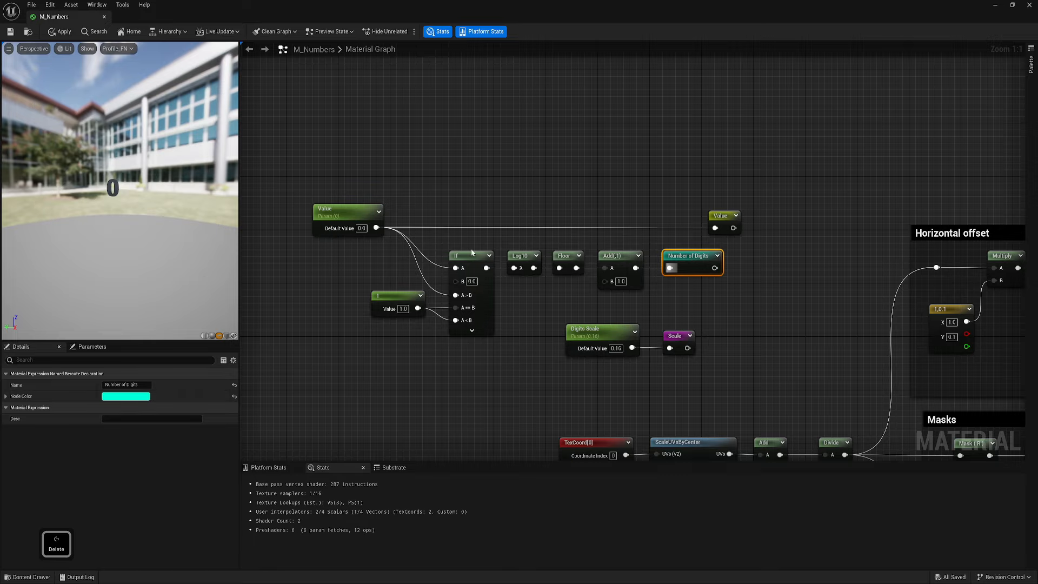
# Place the material editor window beside the level viewport and raise Value to 3542988881920.0, viewing the long number in the level.
pyautogui.moveTo(286, 16); pyautogui.dragTo(830, 101)
pyautogui.click(811, 301)
pyautogui.moveTo(627, 438); pyautogui.dragTo(757, 438)
pyautogui.moveTo(726, 96); pyautogui.dragTo(858, 89)
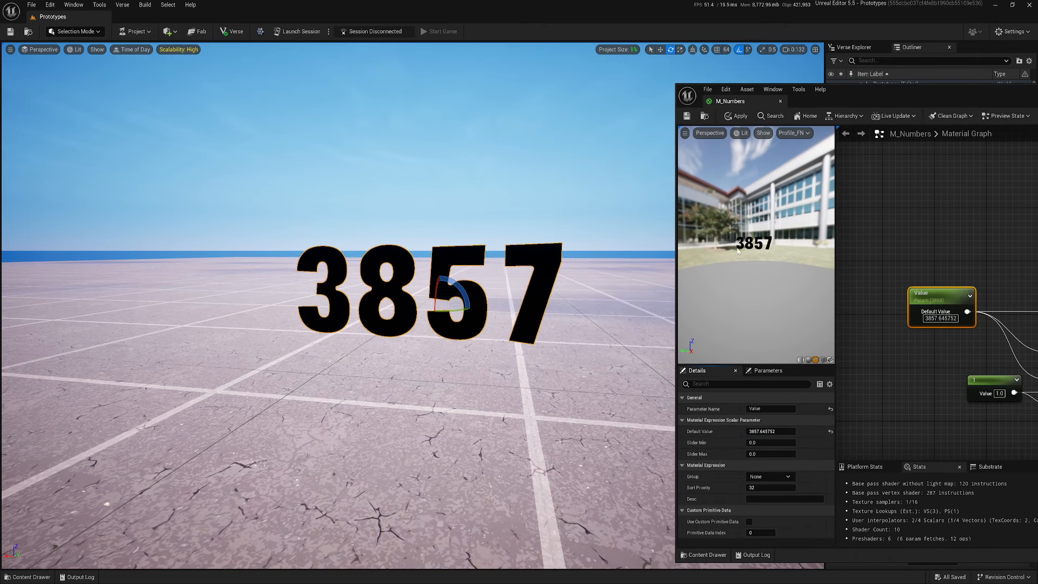
pyautogui.press('s')
pyautogui.moveTo(757, 431); pyautogui.dragTo(914, 431)
pyautogui.moveTo(771, 431); pyautogui.dragTo(798, 432)
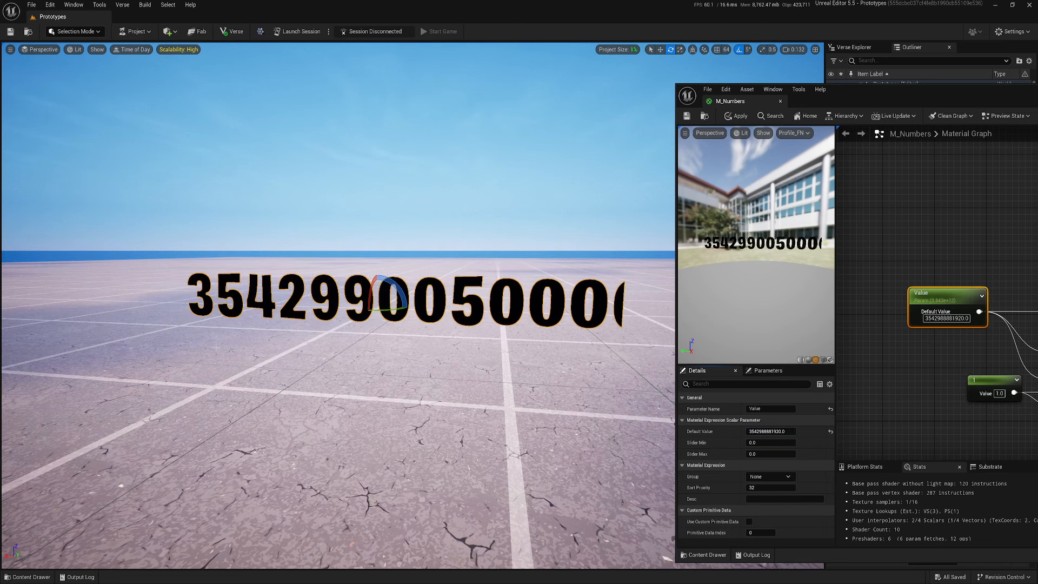
pyautogui.press('s')
pyautogui.moveTo(625, 174); pyautogui.dragTo(625, 162, button='right')
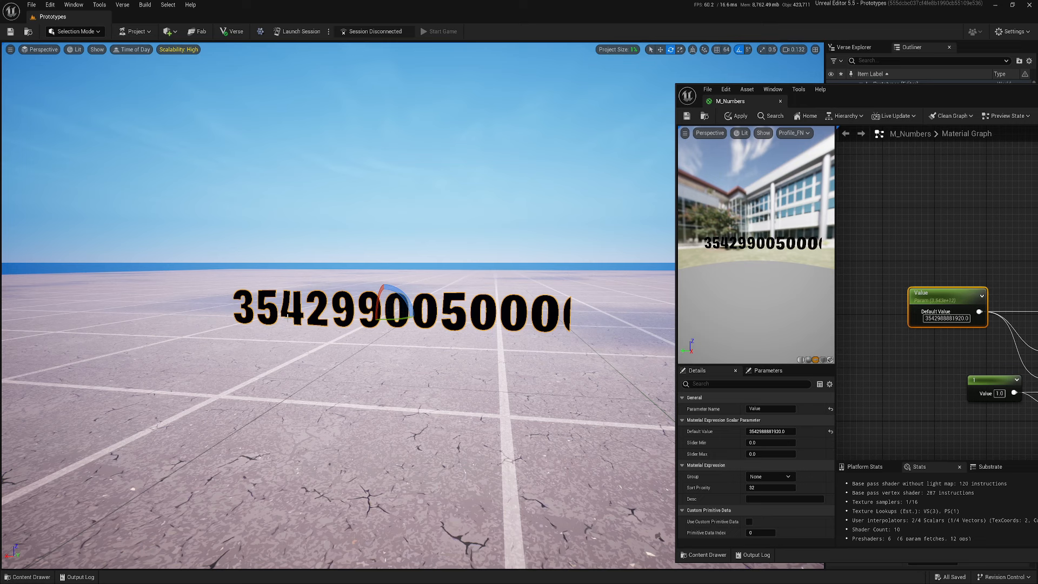
pyautogui.press('w')
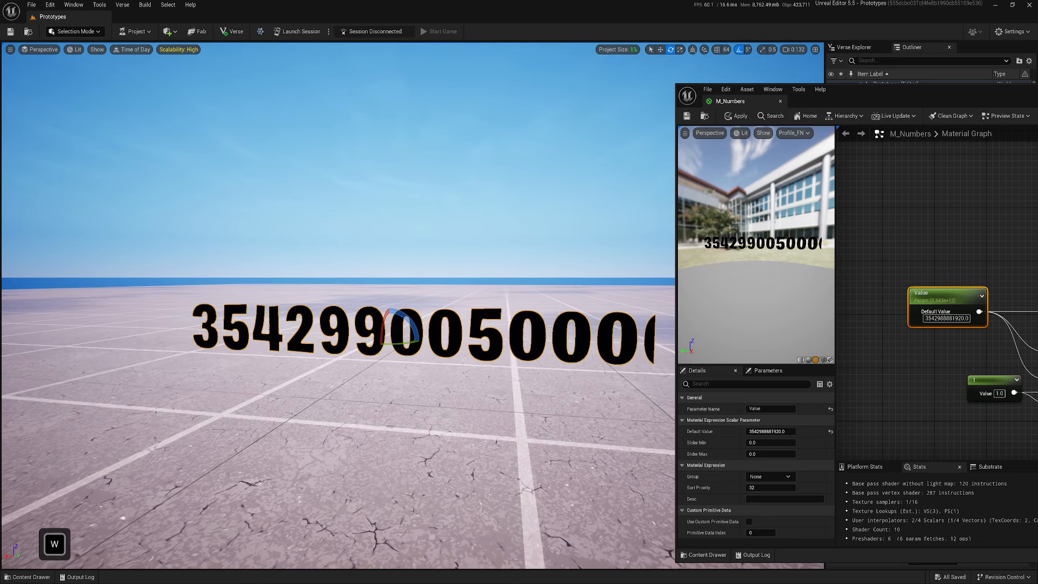
pyautogui.press('s')
pyautogui.press('w')
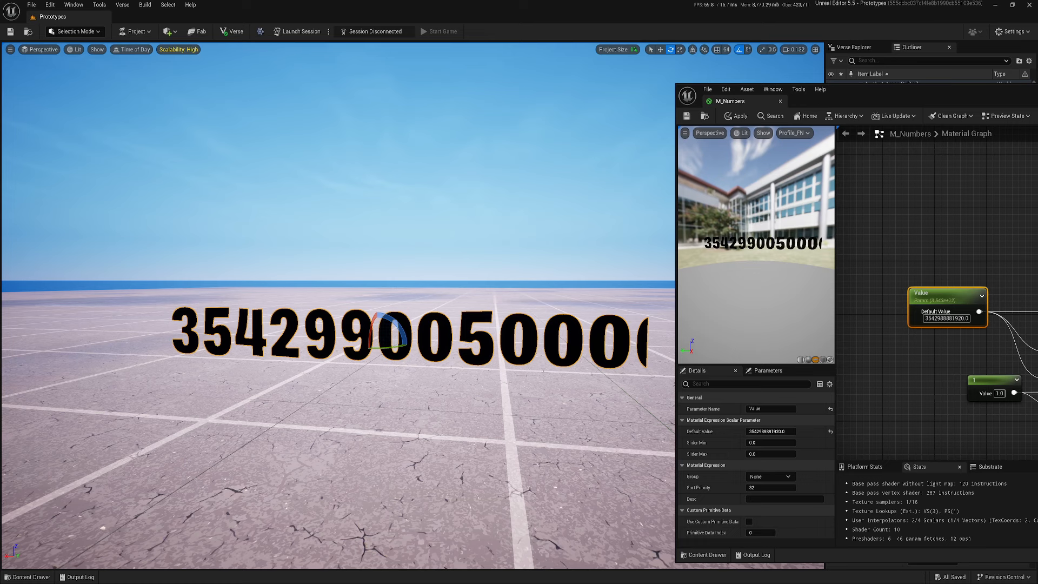
# Set Value's default value to 999 and view the number on the plane in the level.
pyautogui.click(771, 432)
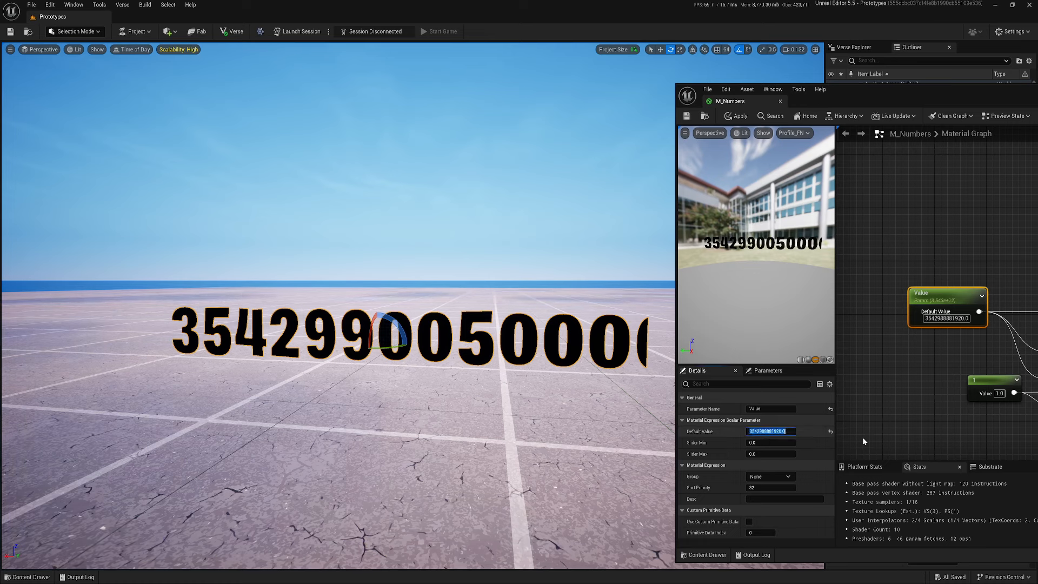
pyautogui.write('999')
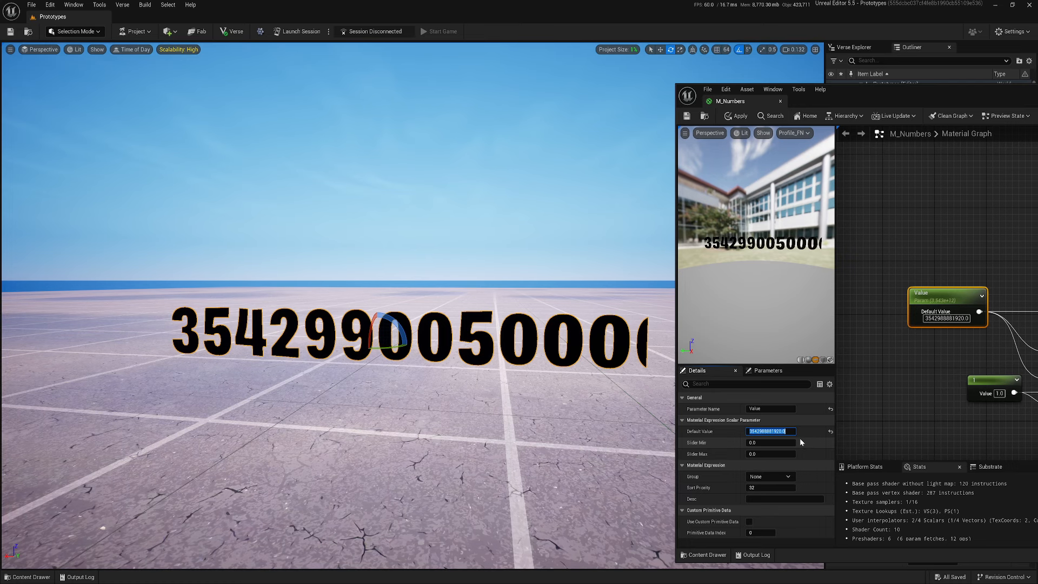
pyautogui.press('Return')
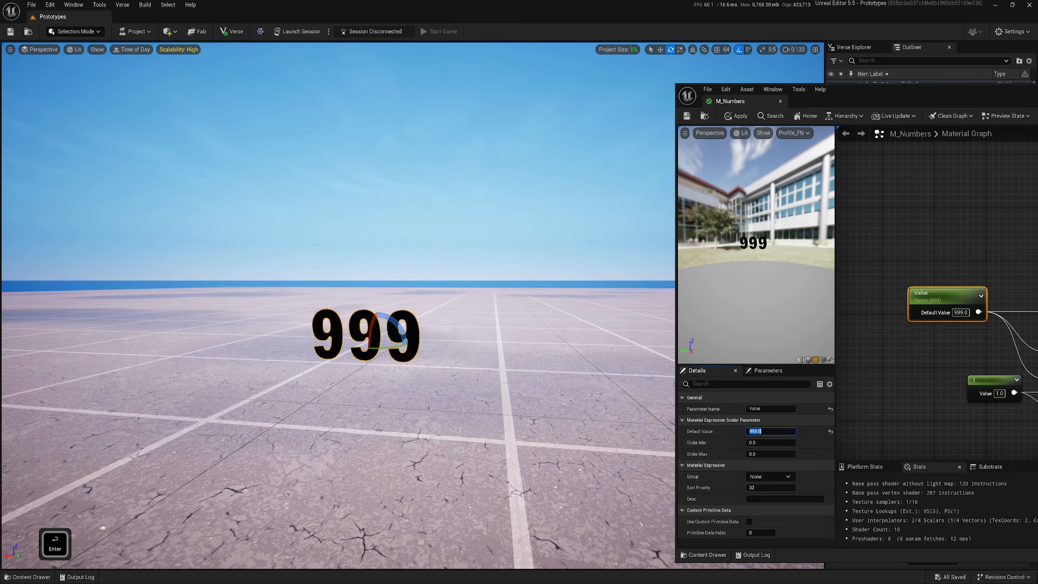
pyautogui.press('w')
pyautogui.moveTo(487, 346); pyautogui.dragTo(471, 330, button='right')
pyautogui.press('s')
pyautogui.press('Escape')
# Maximize the material editor and wrap the Value, digit count and Digits Scale nodes in a comment named Inputs.
pyautogui.moveTo(881, 88); pyautogui.dragTo(415, 1)
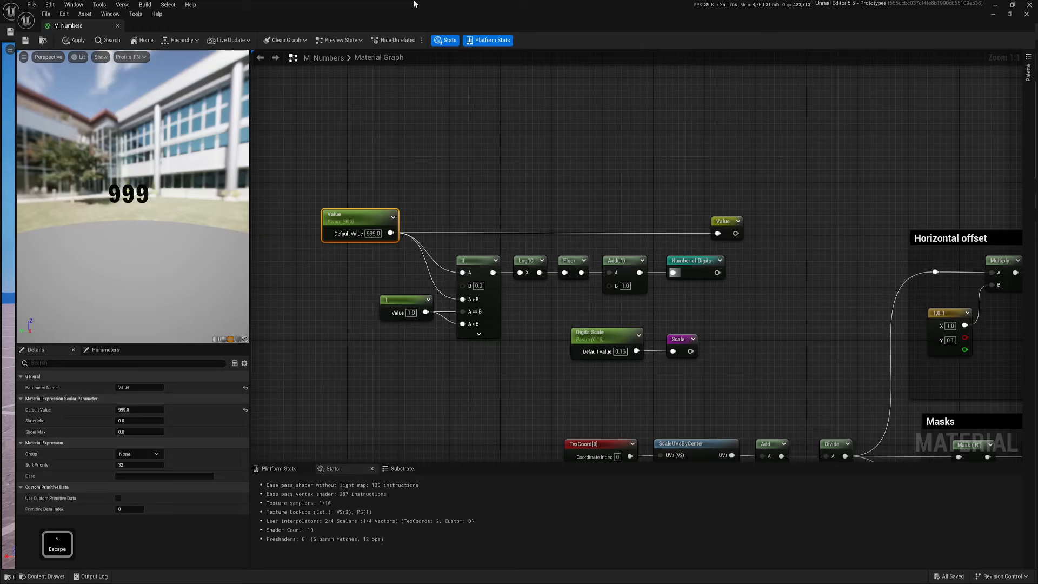
pyautogui.moveTo(552, 165); pyautogui.dragTo(541, 174, button='right')
pyautogui.scroll(-3, 556, 280)
pyautogui.moveTo(556, 280); pyautogui.dragTo(556, 244, button='right')
pyautogui.moveTo(366, 162); pyautogui.dragTo(695, 309)
pyautogui.write('c')
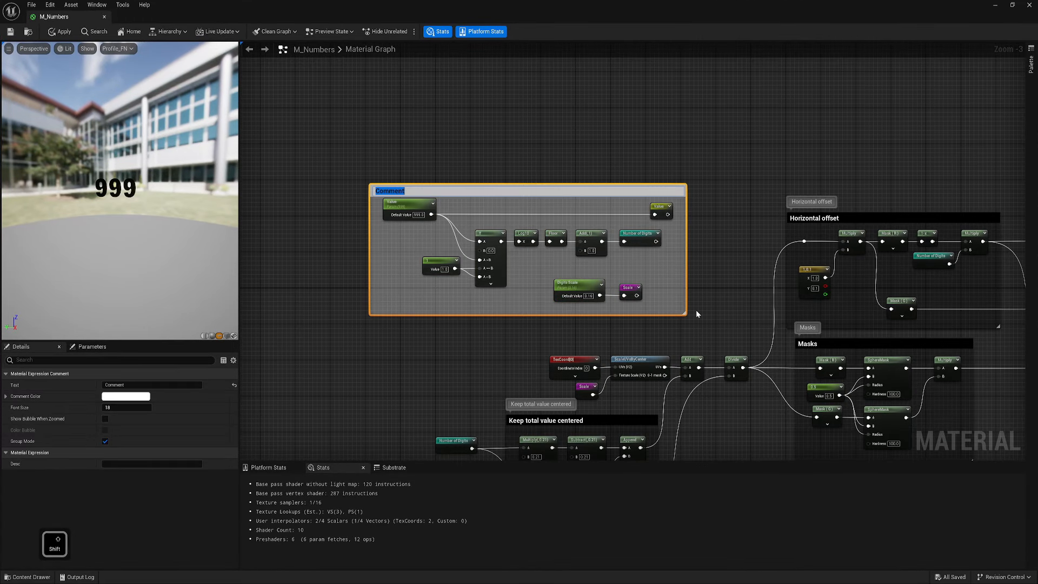
pyautogui.write('Inputs')
pyautogui.press('Return')
# Show the Inputs comment's bubble when zoomed, with a black comment color, and reposition the comment box.
pyautogui.click(105, 419)
pyautogui.click(125, 396)
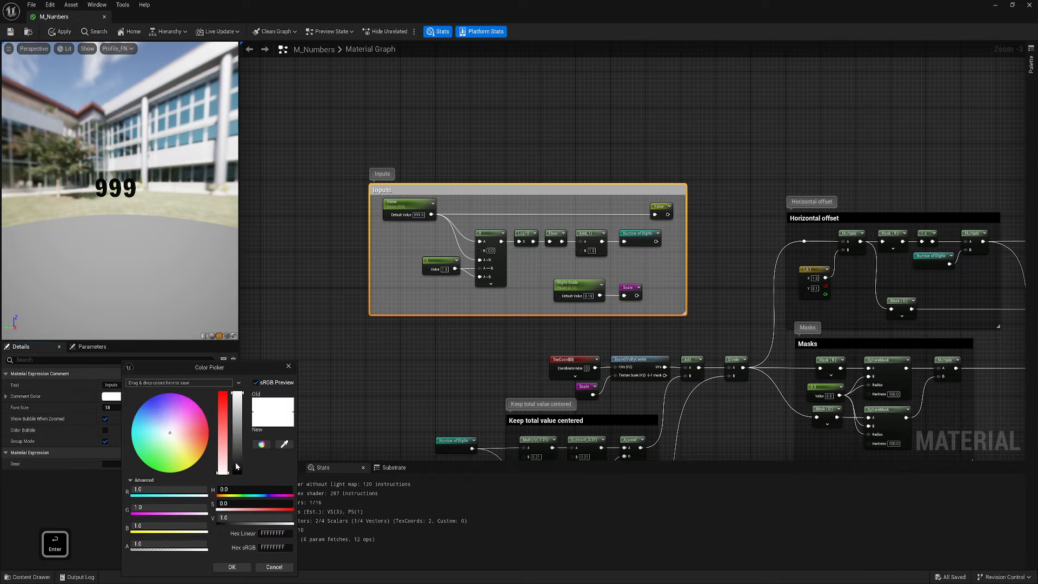
pyautogui.click(236, 472)
pyautogui.click(232, 567)
pyautogui.moveTo(532, 184); pyautogui.dragTo(600, 199)
# Add a Sine node fed by the Multiply output that combines the texture sample and the mask.
pyautogui.click(692, 157)
pyautogui.moveTo(692, 158); pyautogui.dragTo(401, 186, button='right')
pyautogui.scroll(-3, 400, 186)
pyautogui.scroll(6, 714, 246)
pyautogui.moveTo(770, 236); pyautogui.dragTo(543, 235, button='right')
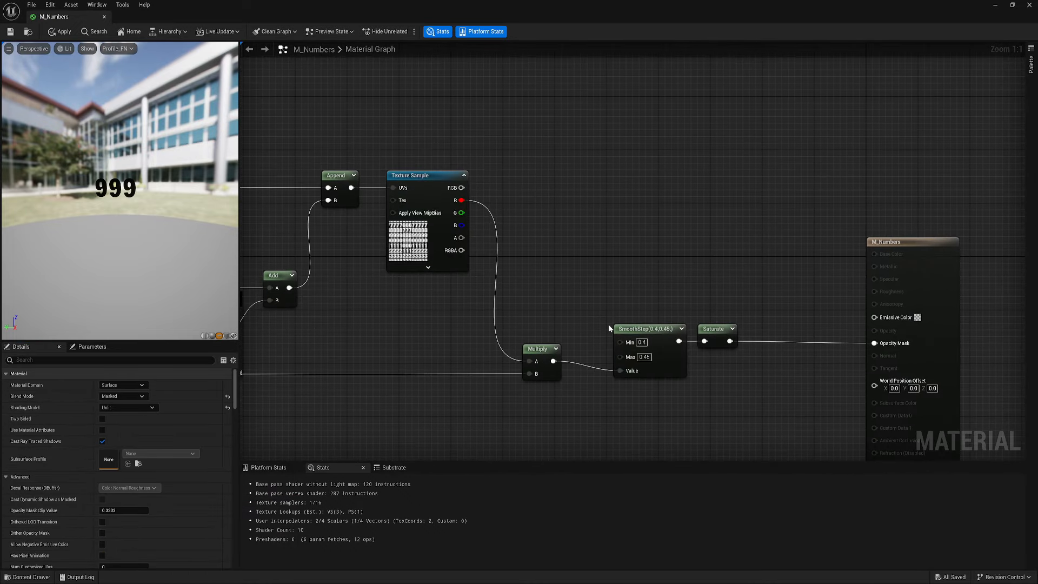
pyautogui.moveTo(649, 282); pyautogui.dragTo(607, 269, button='right')
pyautogui.moveTo(695, 372); pyautogui.dragTo(691, 370)
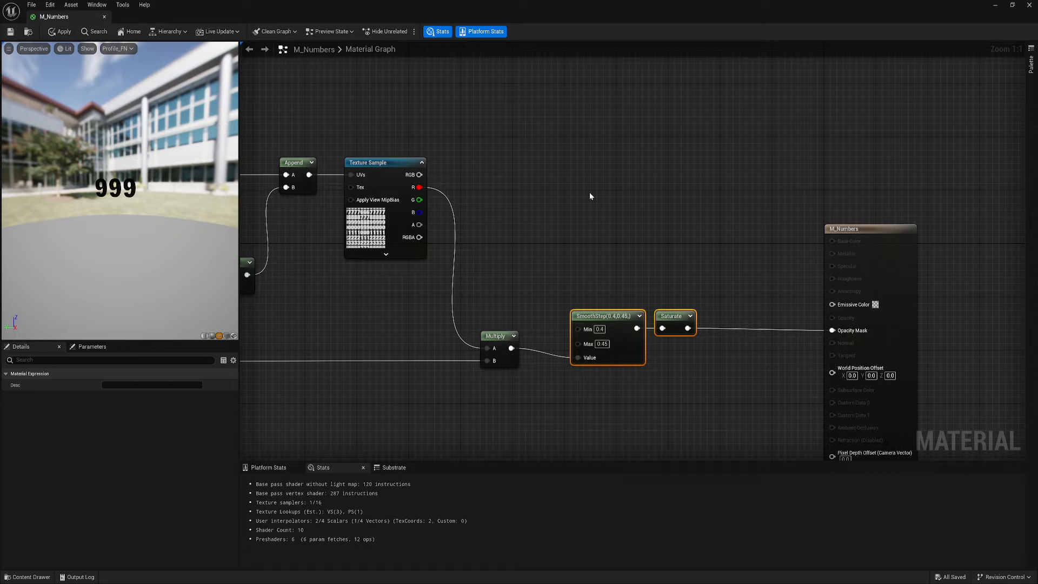
pyautogui.moveTo(606, 228); pyautogui.dragTo(584, 236, button='right')
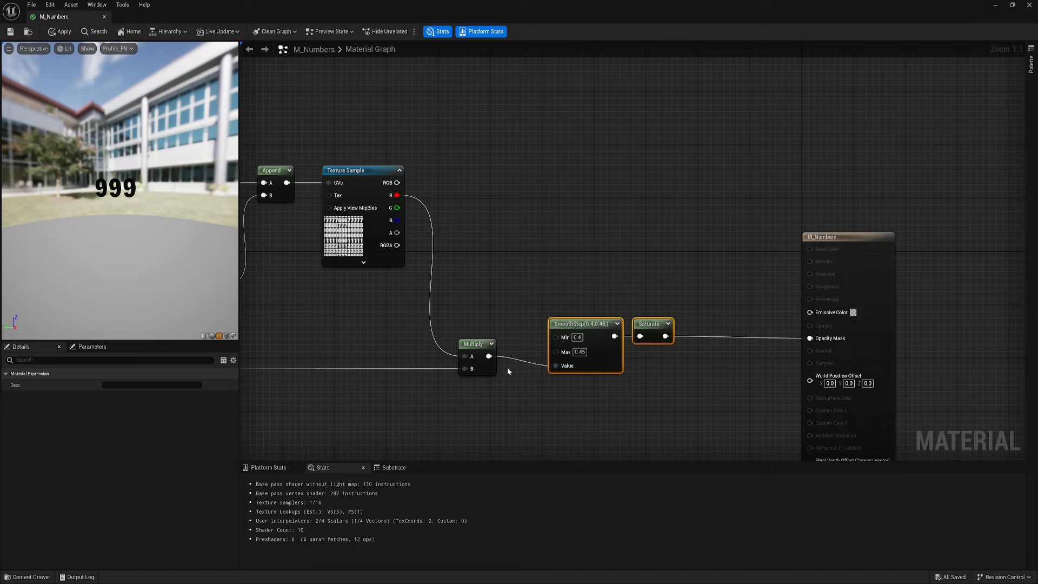
pyautogui.moveTo(492, 356); pyautogui.dragTo(565, 246)
pyautogui.write('sin')
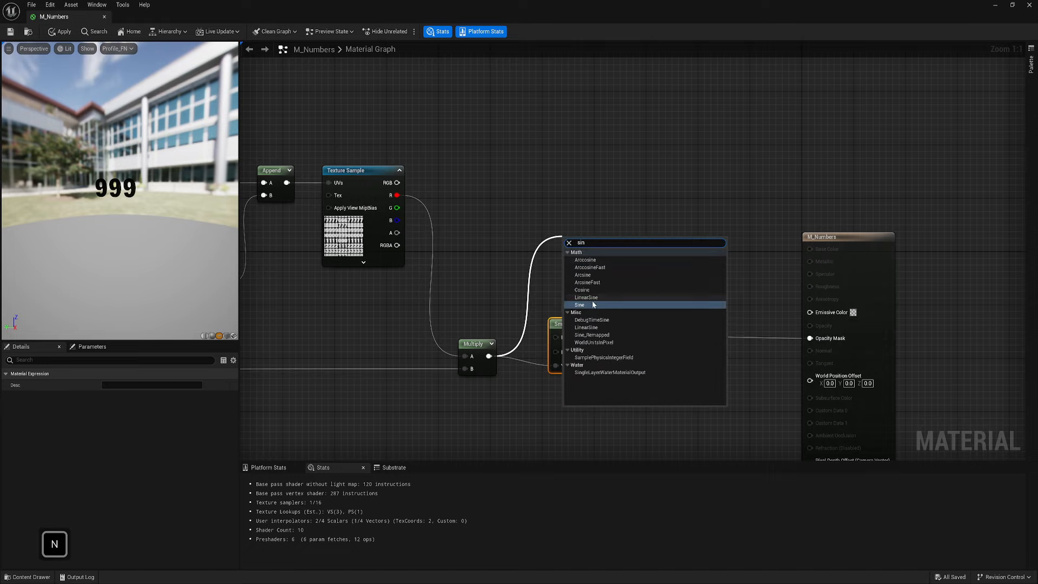
pyautogui.press('Return')
# Set the Sine node's Period to 2 and place the node above the existing SmoothStep.
pyautogui.click(127, 385)
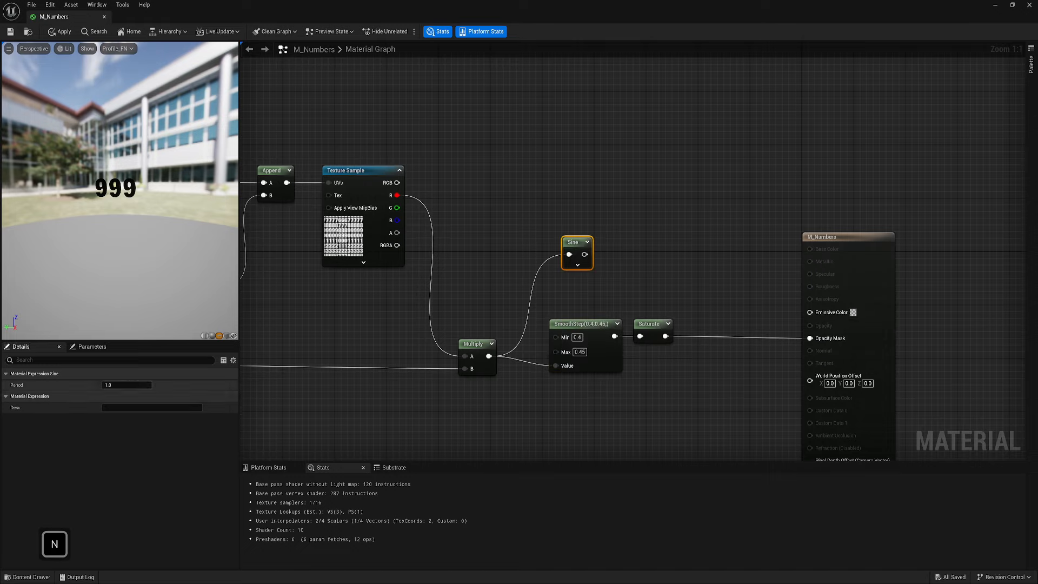
pyautogui.write('2')
pyautogui.press('Return')
pyautogui.moveTo(578, 241); pyautogui.dragTo(558, 229)
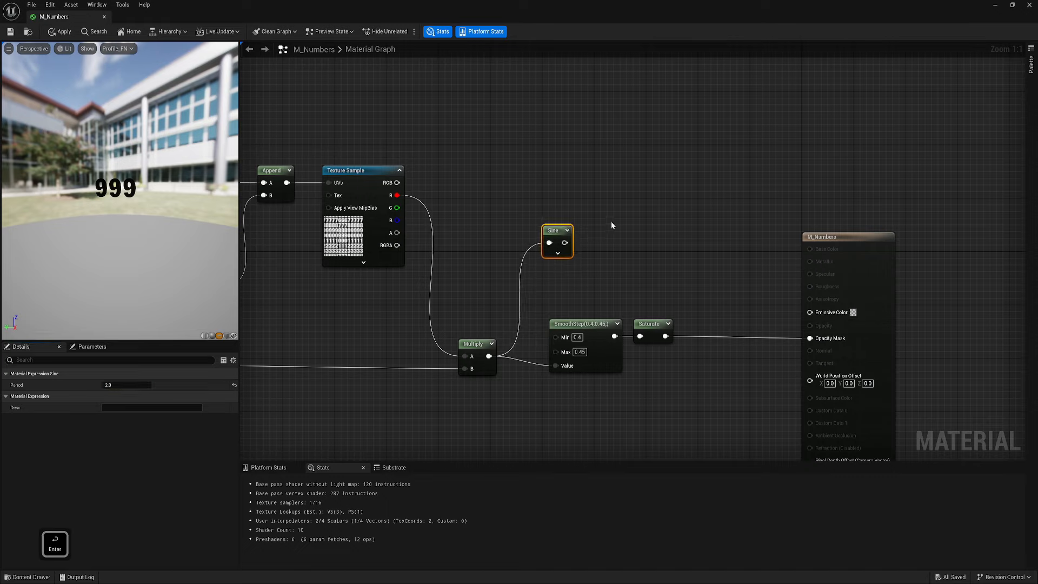
# Add a second SmoothStep node beside Sine and feed the Sine output into its Value input.
pyautogui.rightClick(611, 222)
pyautogui.write('smoo')
pyautogui.click(638, 246)
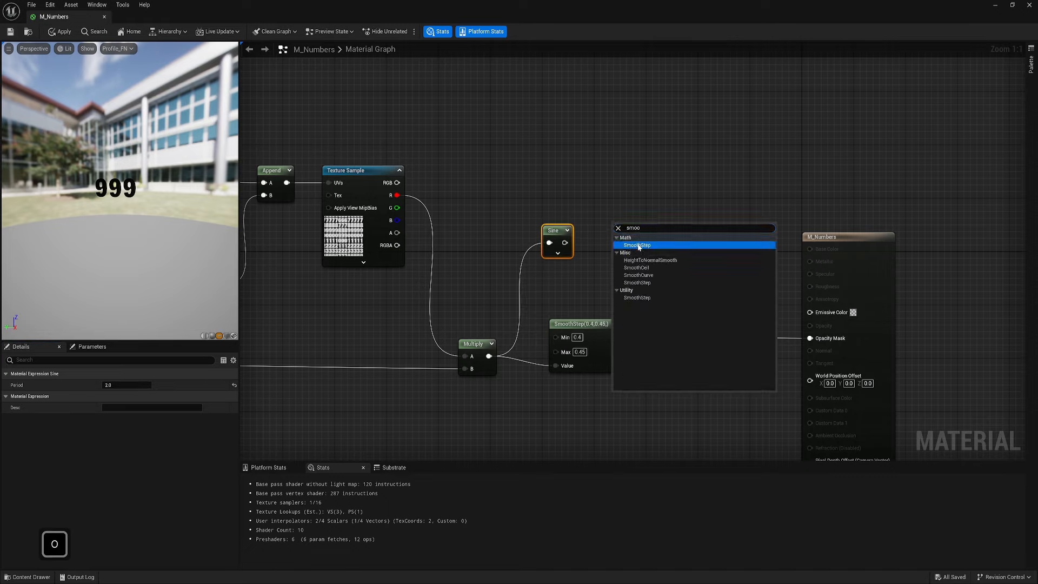
pyautogui.click(635, 246)
pyautogui.moveTo(649, 232); pyautogui.dragTo(632, 209)
# Compare the Min and Max settings of both SmoothStep nodes and inspect the digit edges up close in the preview.
pyautogui.moveTo(569, 298); pyautogui.dragTo(599, 273, button='right')
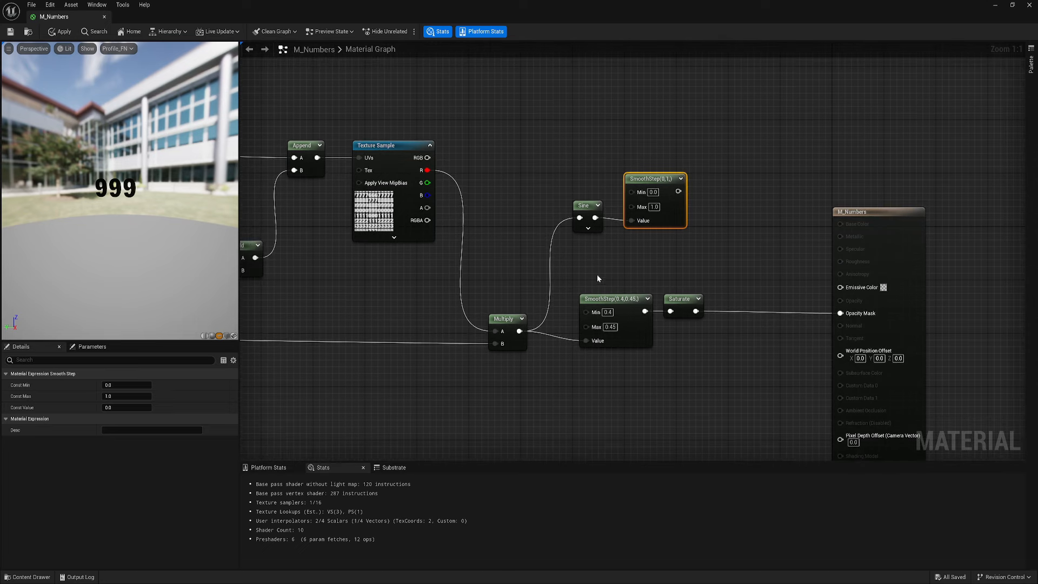
pyautogui.click(621, 327)
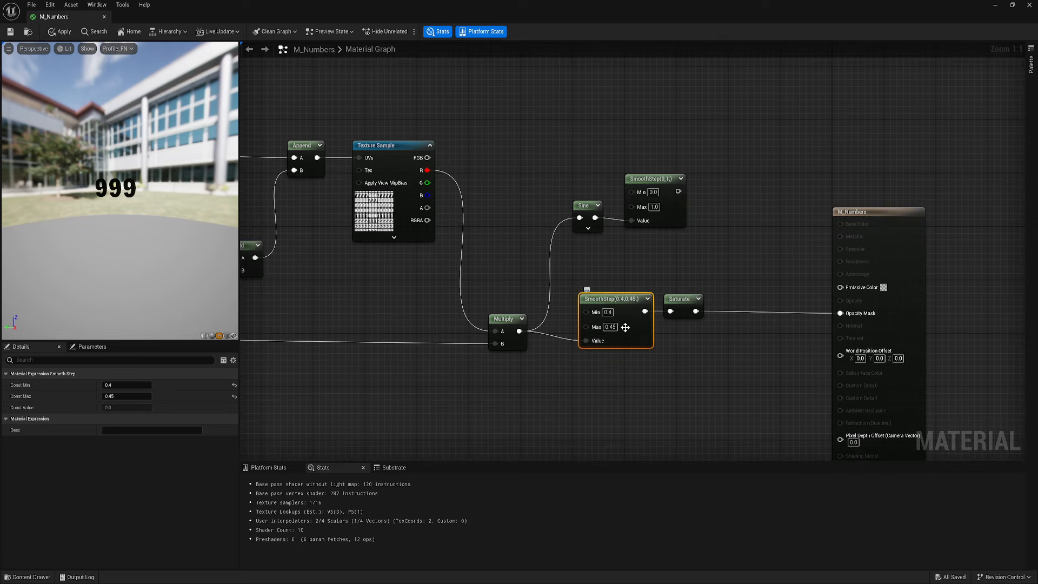
pyautogui.click(662, 203)
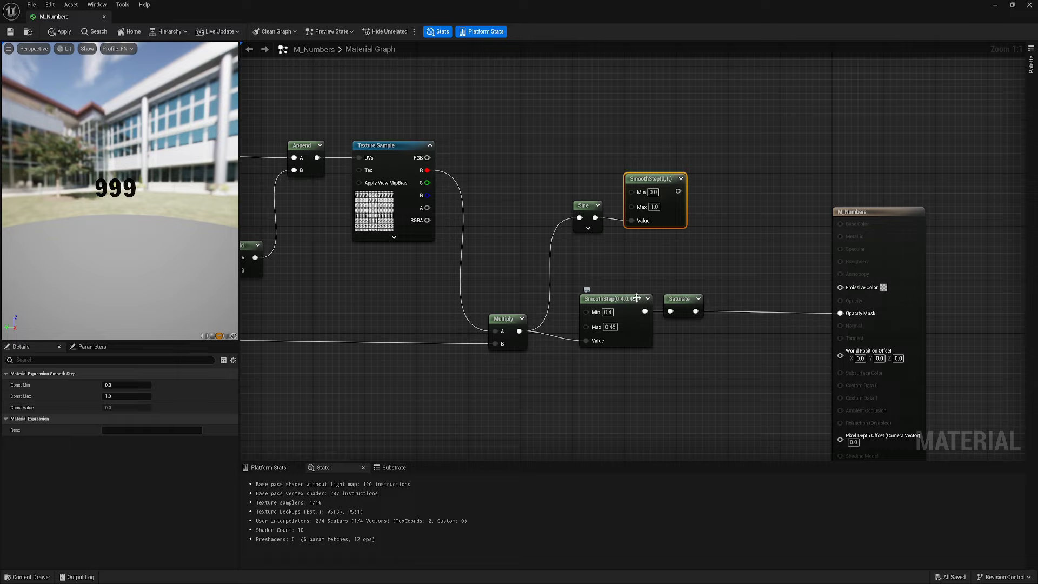
pyautogui.click(624, 312)
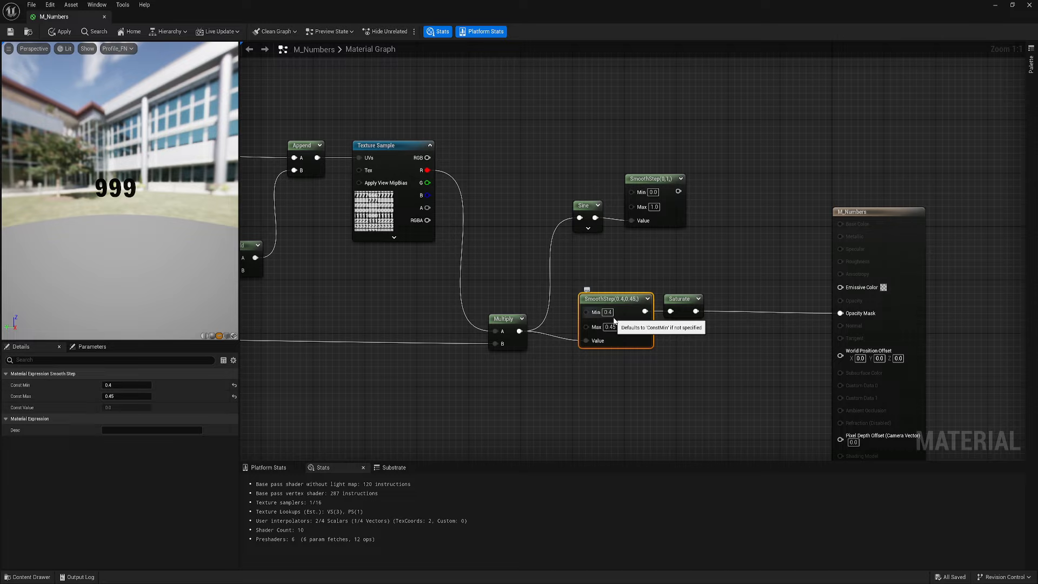
pyautogui.moveTo(113, 180)
pyautogui.mouseDown()
pyautogui.moveTo(111, 161)
pyautogui.moveTo(112, 180)
pyautogui.mouseUp()
pyautogui.scroll(8, 112, 180)
pyautogui.scroll(-8, 113, 180)
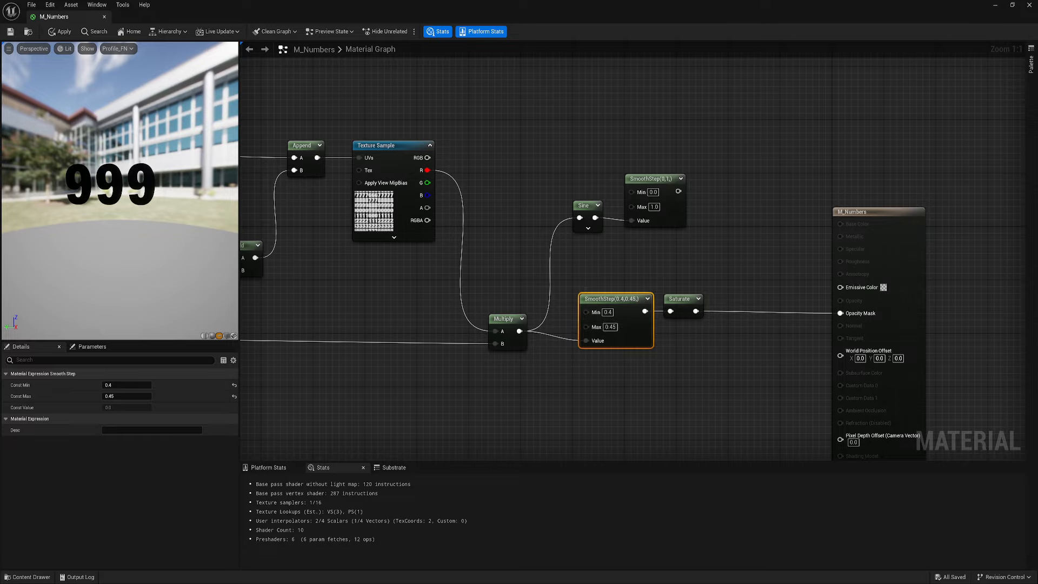
pyautogui.moveTo(618, 305); pyautogui.dragTo(618, 326, button='right')
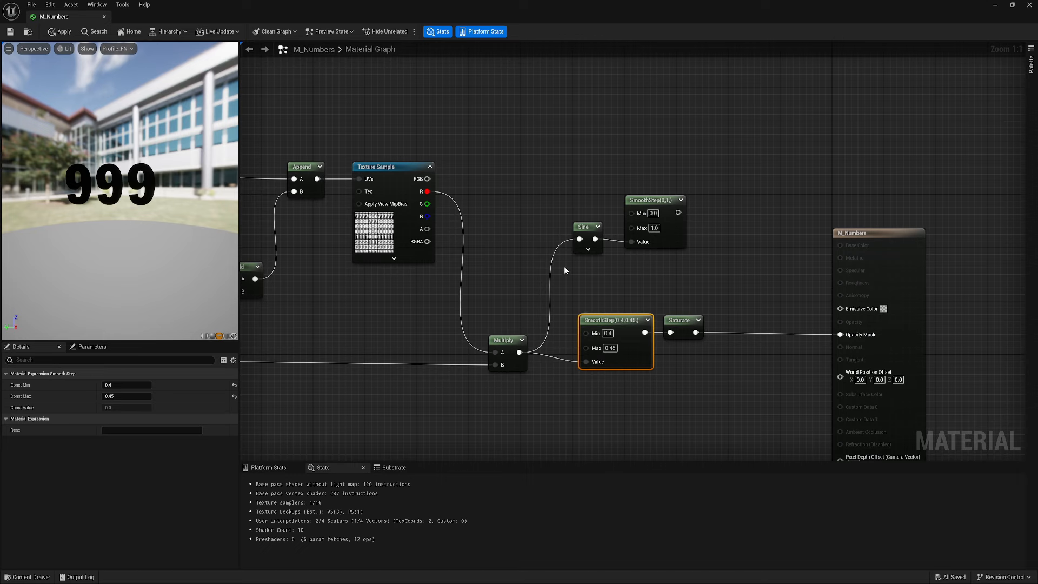
# Make room beside the new SmoothStep and add two scalar parameters named OutlineContrastMin and OutlineContrastMax.
pyautogui.moveTo(621, 278); pyautogui.dragTo(600, 267, button='right')
pyautogui.moveTo(621, 200); pyautogui.dragTo(666, 193)
pyautogui.moveTo(563, 190); pyautogui.dragTo(574, 207, button='right')
pyautogui.press('s')
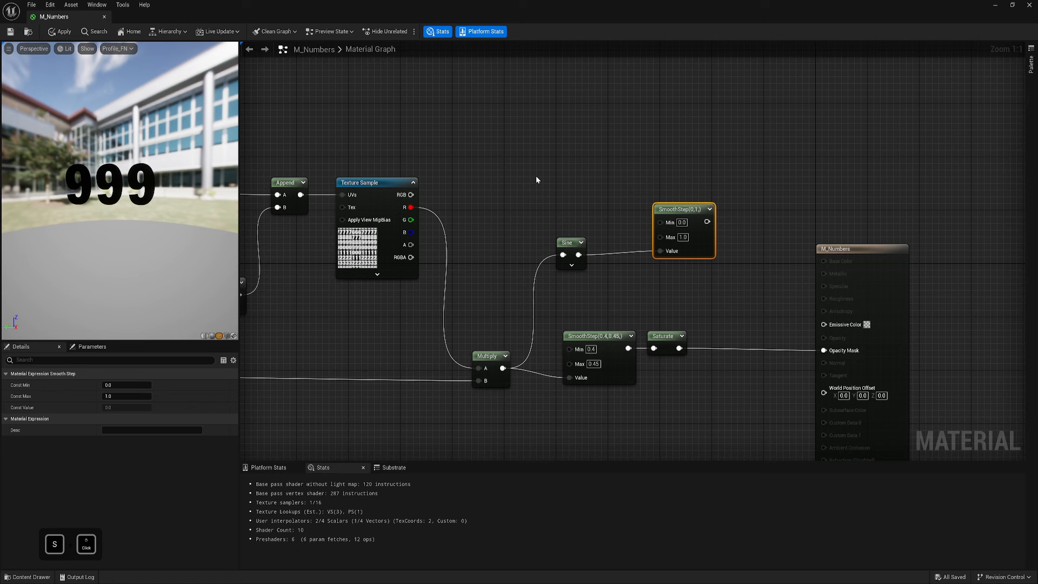
pyautogui.click(536, 180)
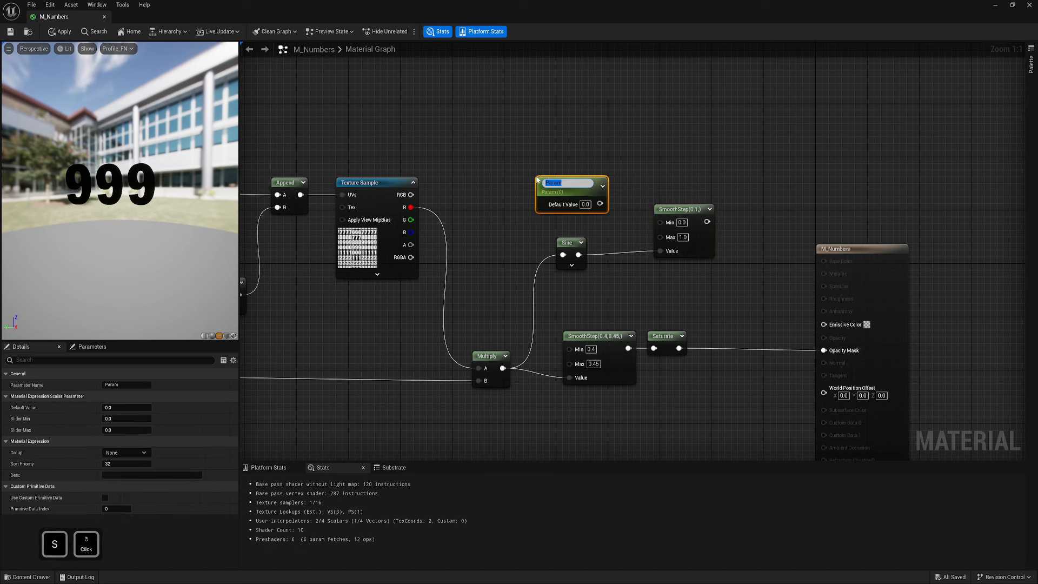
pyautogui.write('outline')
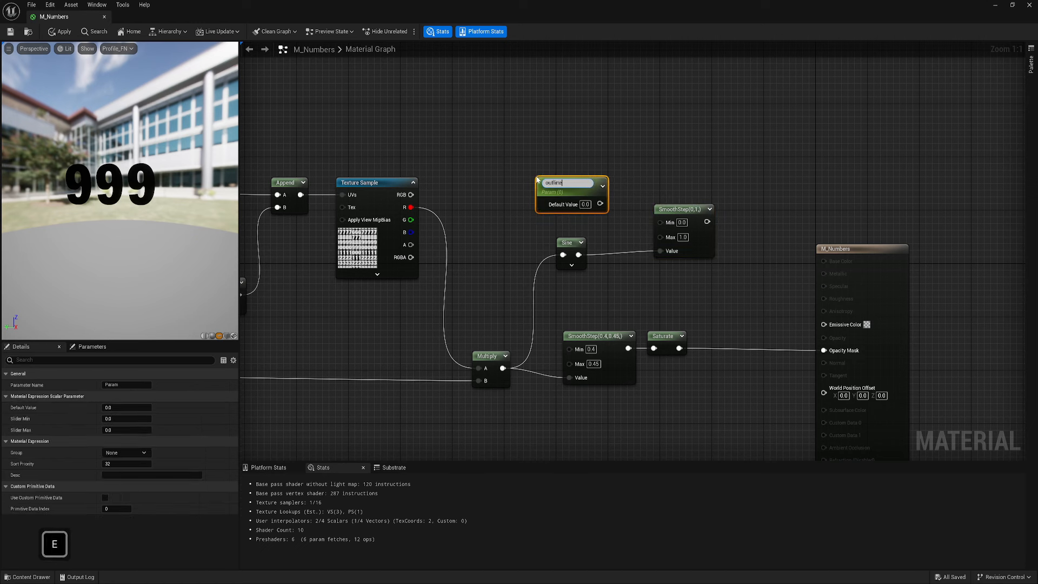
pyautogui.write('ContrastM')
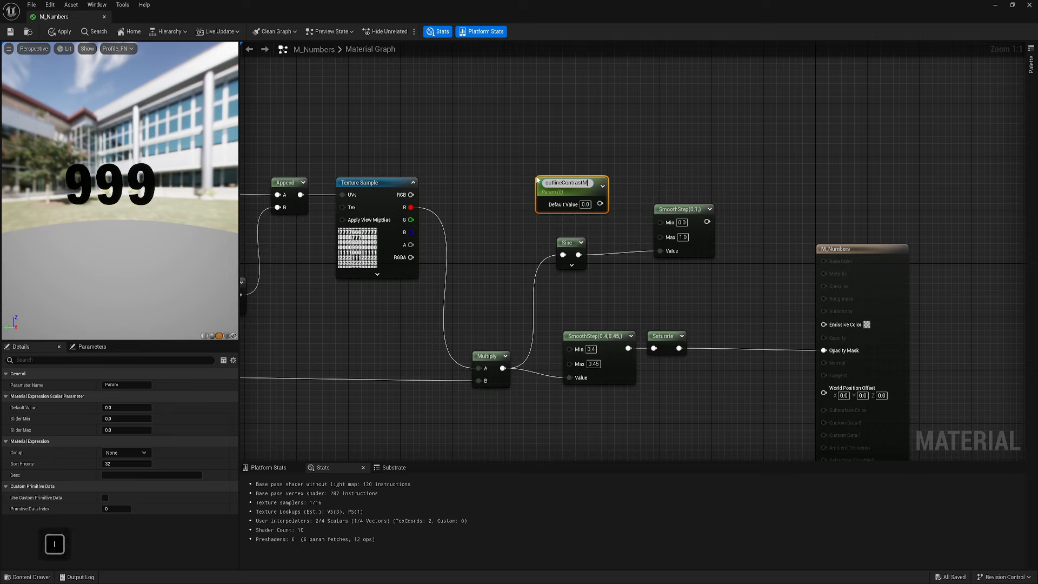
pyautogui.write('in')
pyautogui.press('Return')
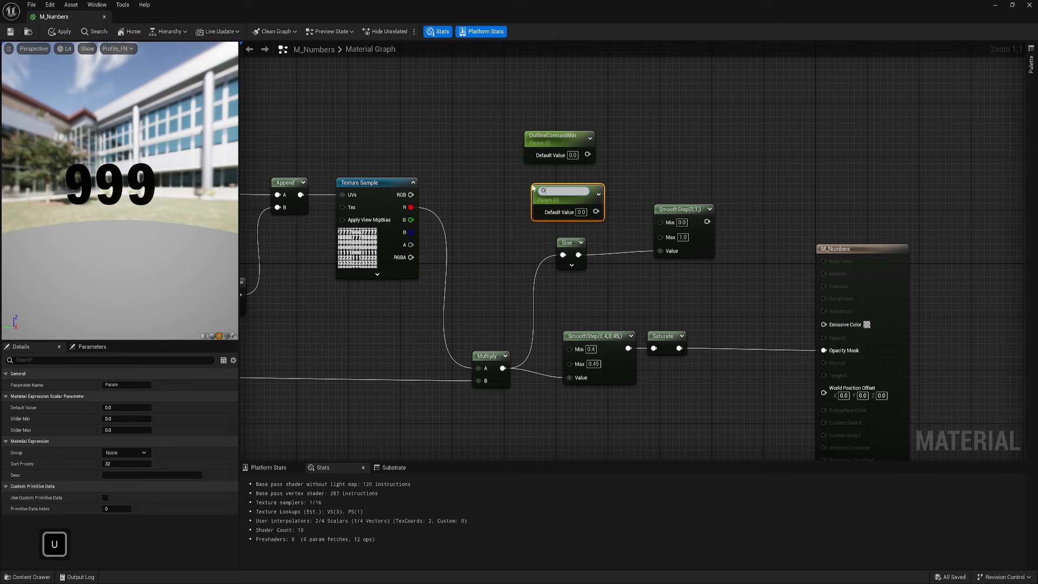
pyautogui.write('trastMax')
pyautogui.press('Return')
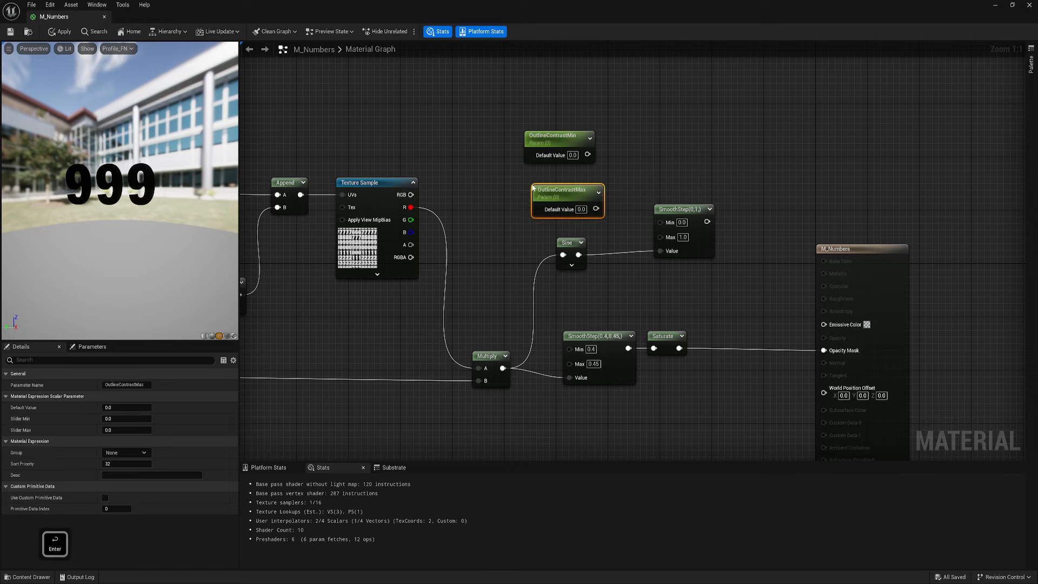
# Set the default value of OutlineContrastMax to 0.9 and of OutlineContrastMin to 0.87.
pyautogui.click(582, 211)
pyautogui.write('0.6')
pyautogui.press('Return')
pyautogui.write('0.9')
pyautogui.press('Return')
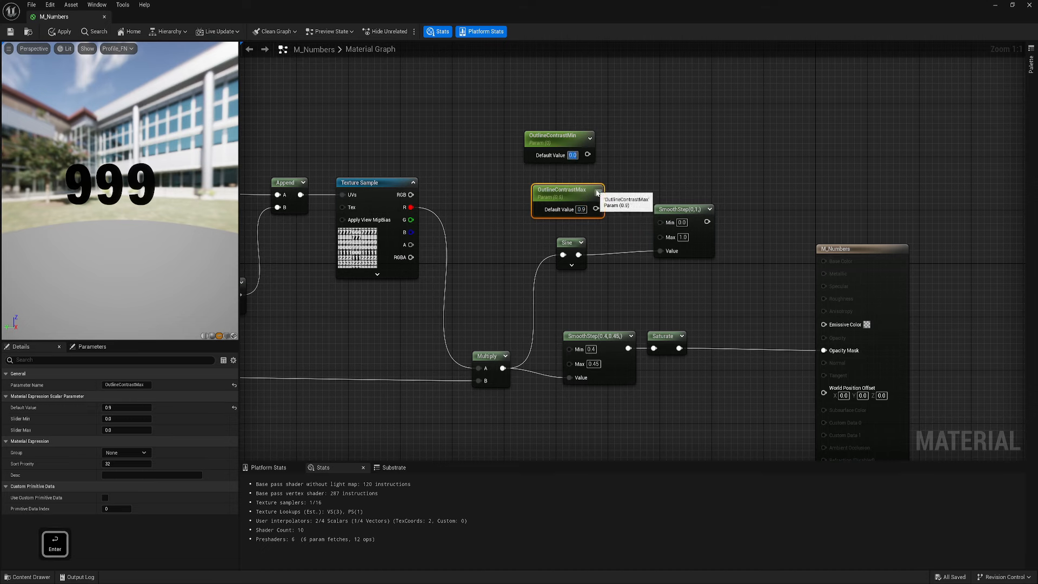
pyautogui.write('0.87')
pyautogui.press('Return')
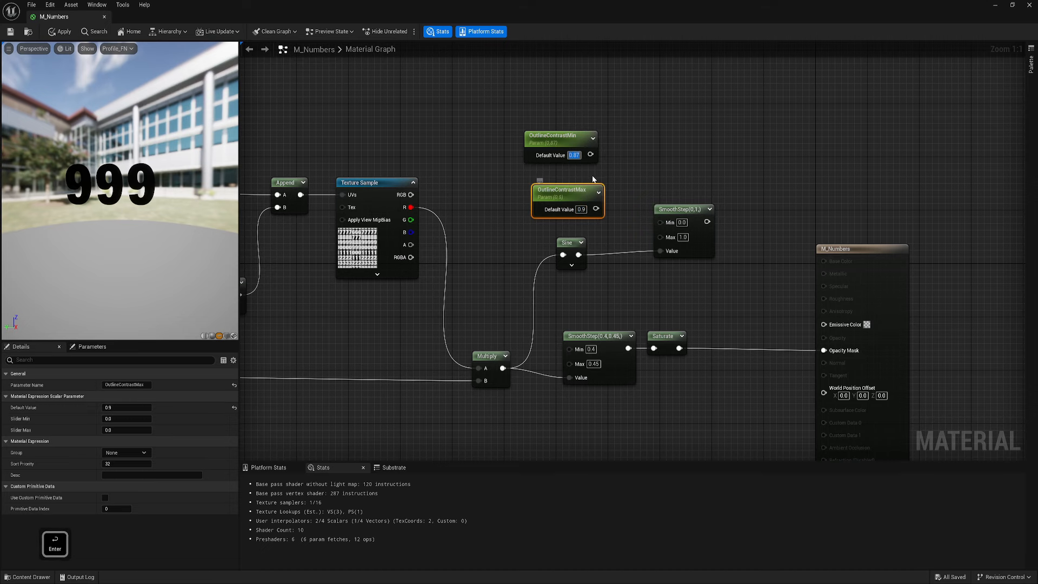
# Wire OutlineContrastMin and OutlineContrastMax into the new SmoothStep's Min and Max, connect its output to Emissive Color, and inspect the preview.
pyautogui.moveTo(590, 155); pyautogui.dragTo(660, 222)
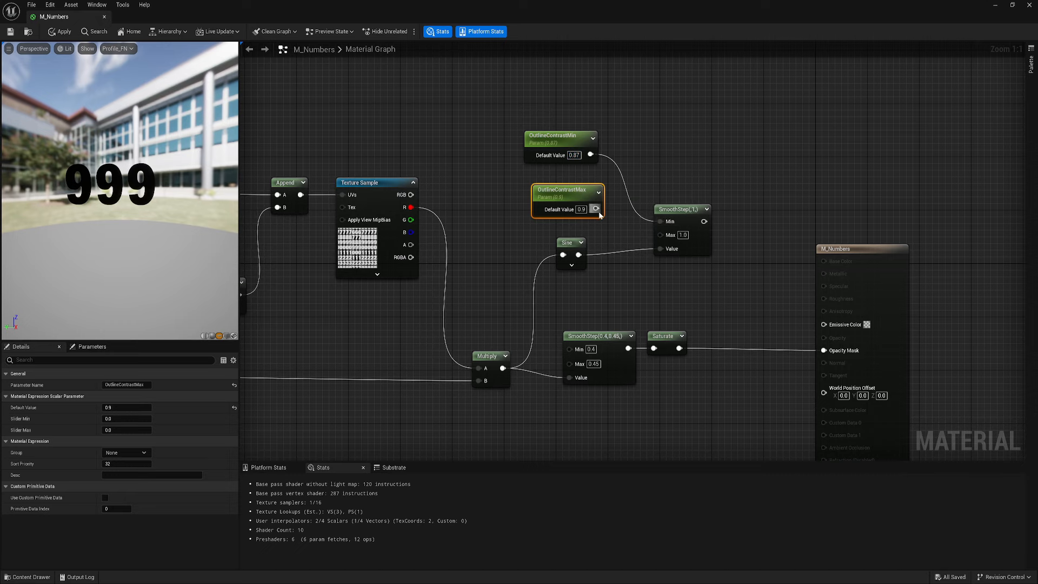
pyautogui.moveTo(596, 209); pyautogui.dragTo(824, 324)
pyautogui.click(675, 229)
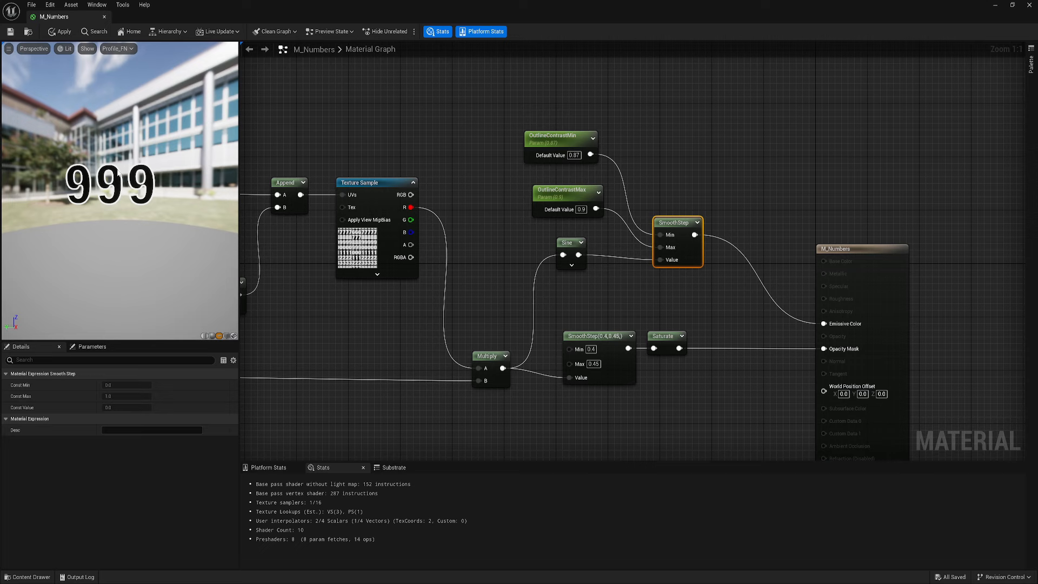
pyautogui.moveTo(138, 194); pyautogui.dragTo(137, 173, button='right')
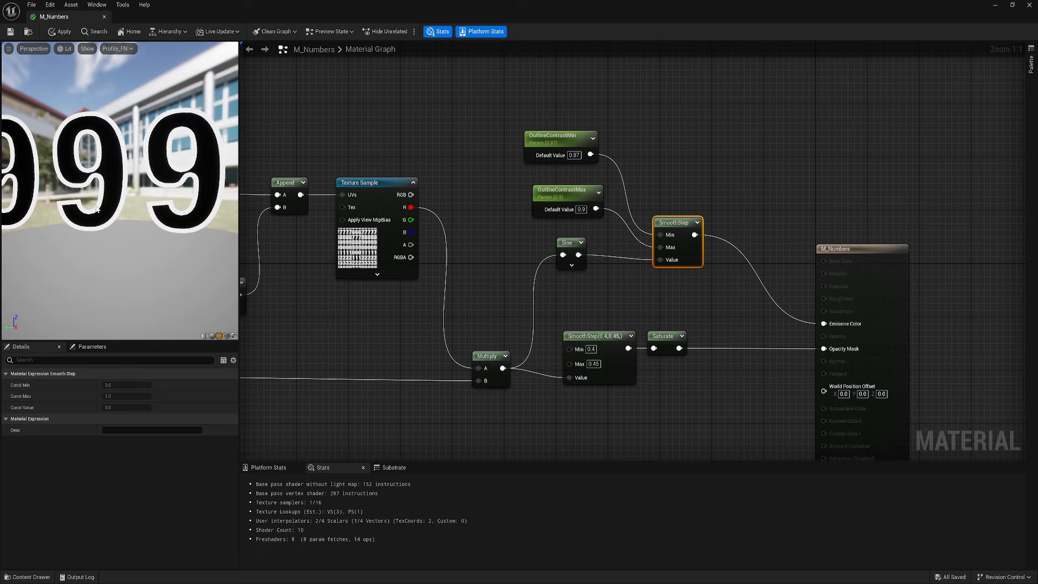
pyautogui.moveTo(96, 209); pyautogui.dragTo(178, 219)
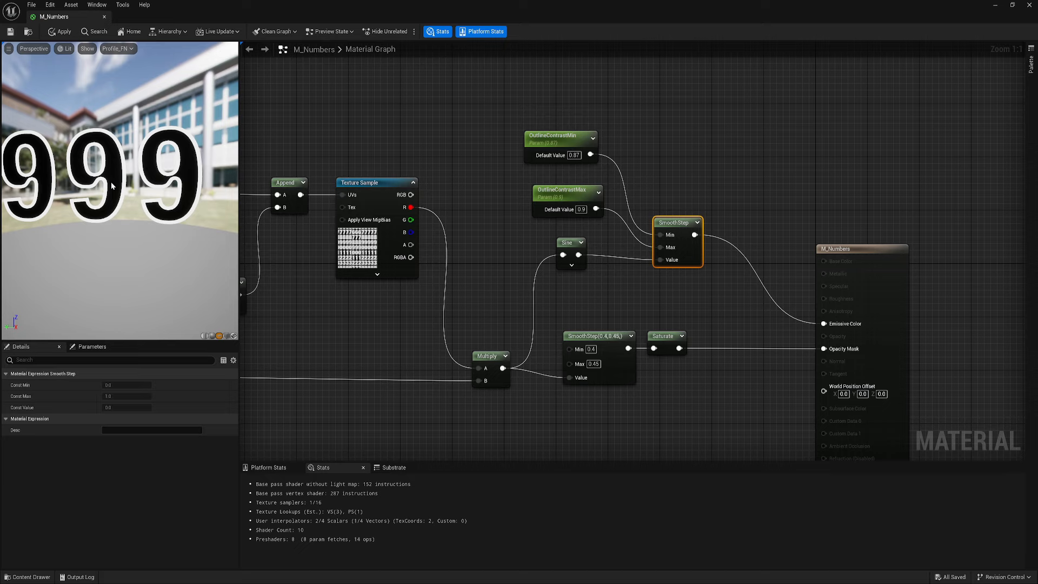
pyautogui.moveTo(113, 184); pyautogui.dragTo(136, 189, button='right')
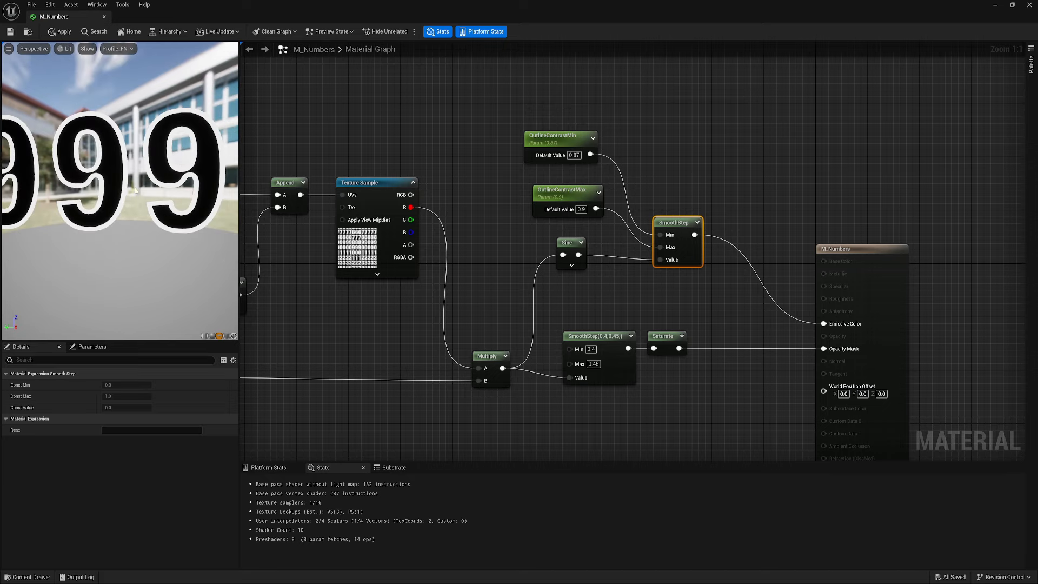
# Arrange the new SmoothStep and the two outline contrast parameters compactly around the Sine node.
pyautogui.moveTo(670, 223); pyautogui.dragTo(638, 215)
pyautogui.moveTo(580, 200)
pyautogui.mouseDown()
pyautogui.moveTo(571, 212)
pyautogui.moveTo(574, 196)
pyautogui.mouseUp()
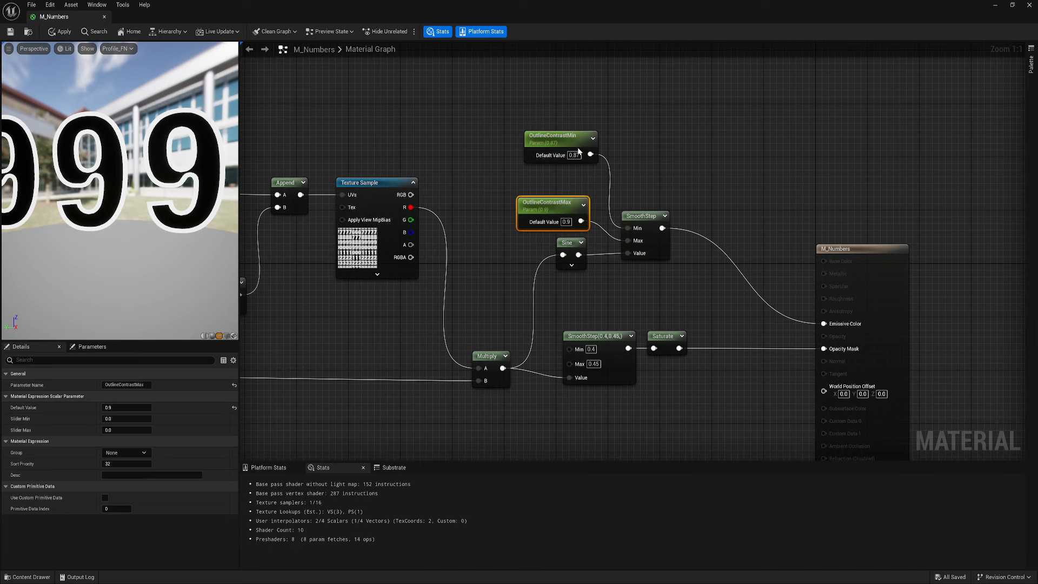
pyautogui.moveTo(578, 150); pyautogui.dragTo(570, 171)
# Add a Lerp node and drive its Alpha from the outline SmoothStep through a new Saturate node.
pyautogui.moveTo(712, 201); pyautogui.dragTo(654, 189, button='right')
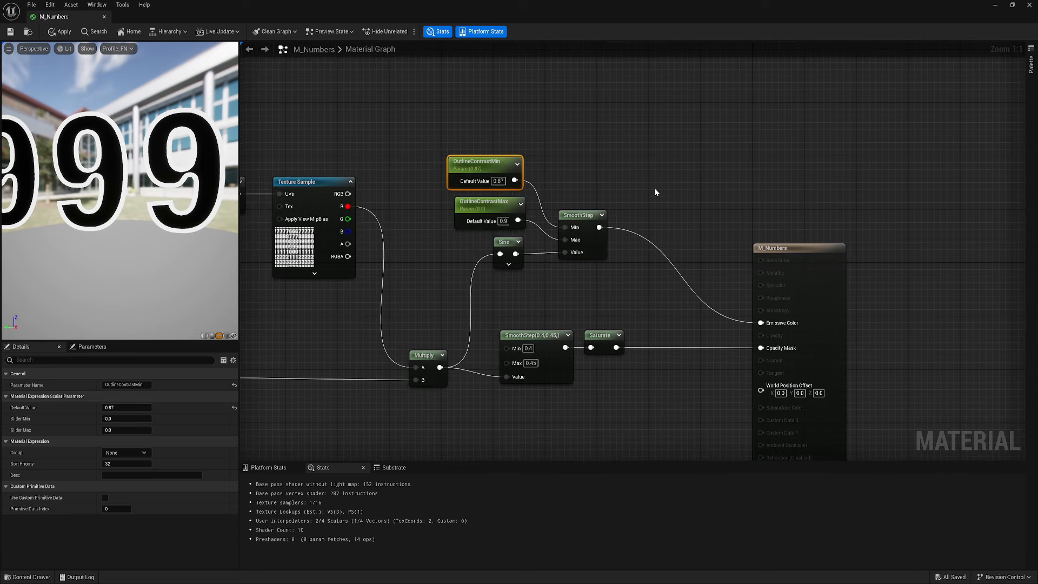
pyautogui.press('l')
pyautogui.click(664, 177)
pyautogui.moveTo(689, 183); pyautogui.dragTo(694, 168)
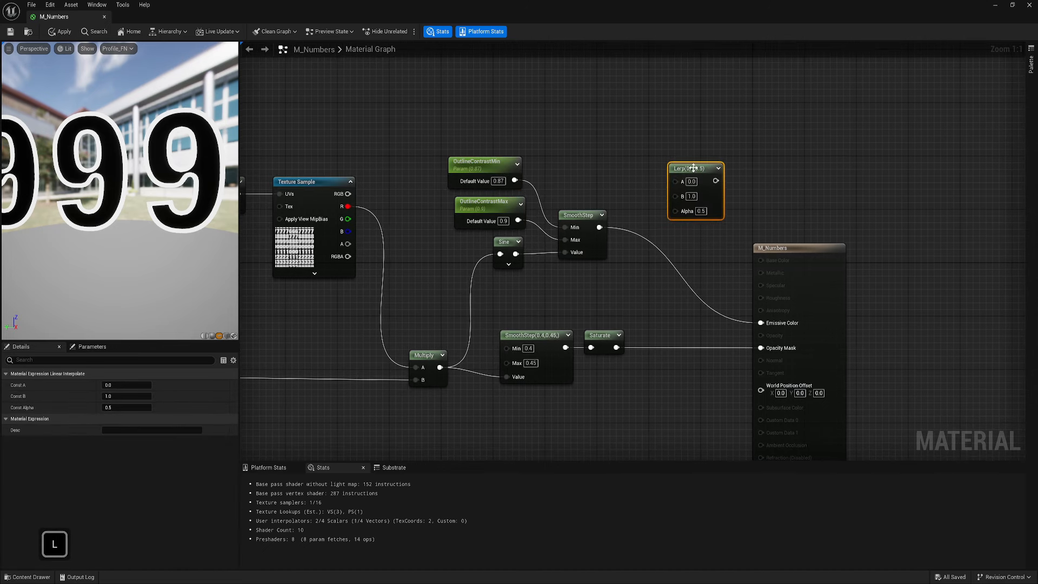
pyautogui.moveTo(600, 227); pyautogui.dragTo(676, 211)
pyautogui.write('sat')
pyautogui.click(643, 263)
pyautogui.moveTo(757, 173); pyautogui.dragTo(731, 207, button='right')
pyautogui.moveTo(663, 202); pyautogui.dragTo(676, 196)
pyautogui.moveTo(563, 147); pyautogui.dragTo(608, 168, button='right')
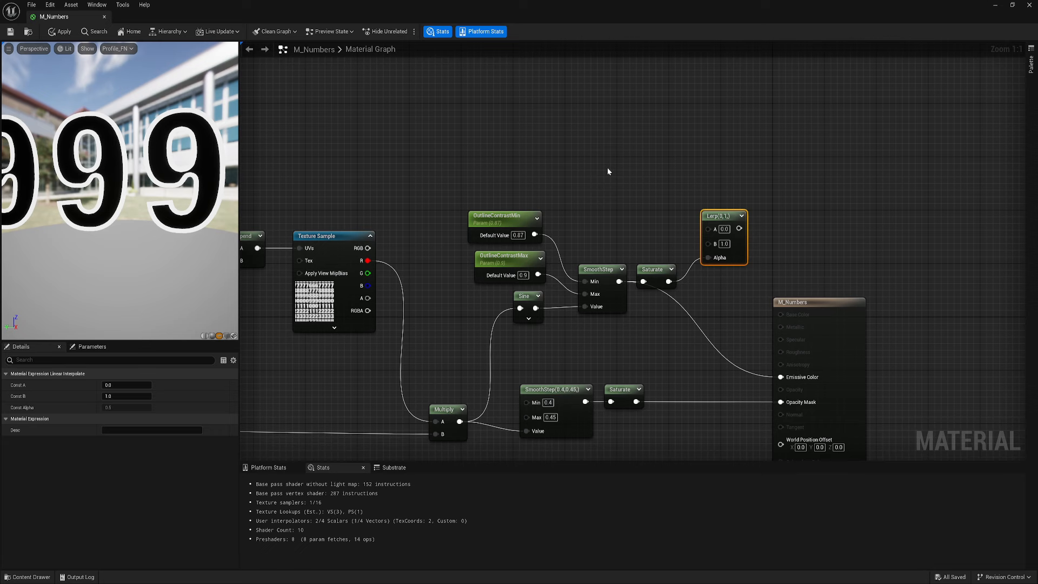
# Add two three-component color constants above the outline nodes and convert the upper one to a parameter named DigitsColor.
pyautogui.press('3')
pyautogui.click(575, 95)
pyautogui.press('3')
pyautogui.click(588, 185)
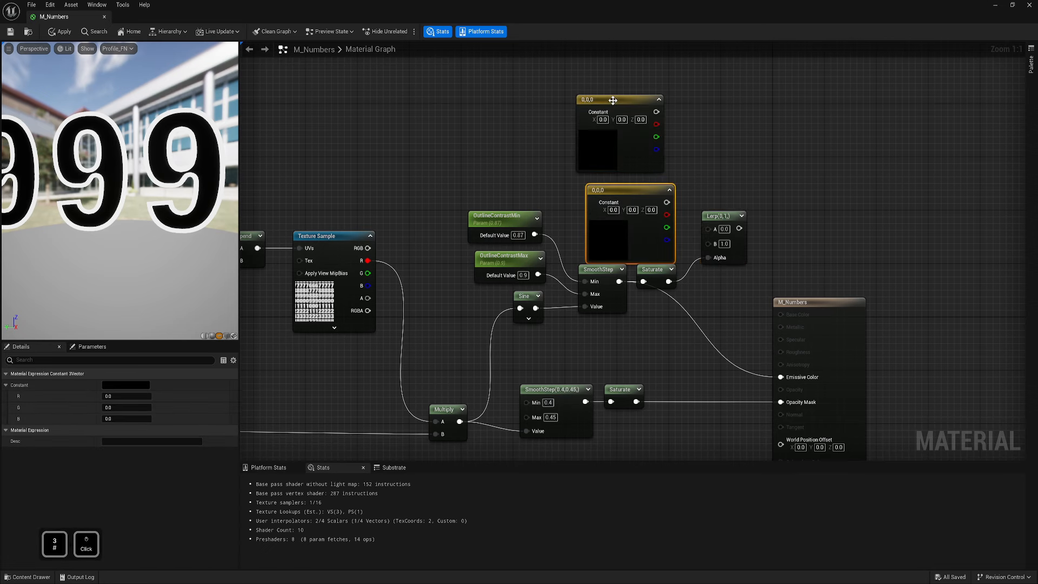
pyautogui.rightClick(614, 103)
pyautogui.click(647, 128)
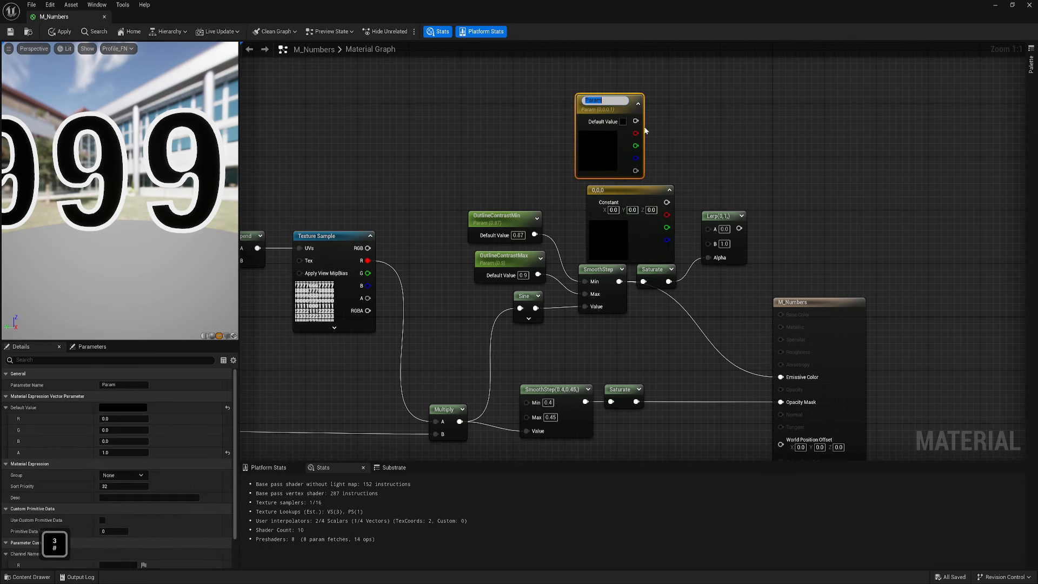
pyautogui.write('DigitsColor')
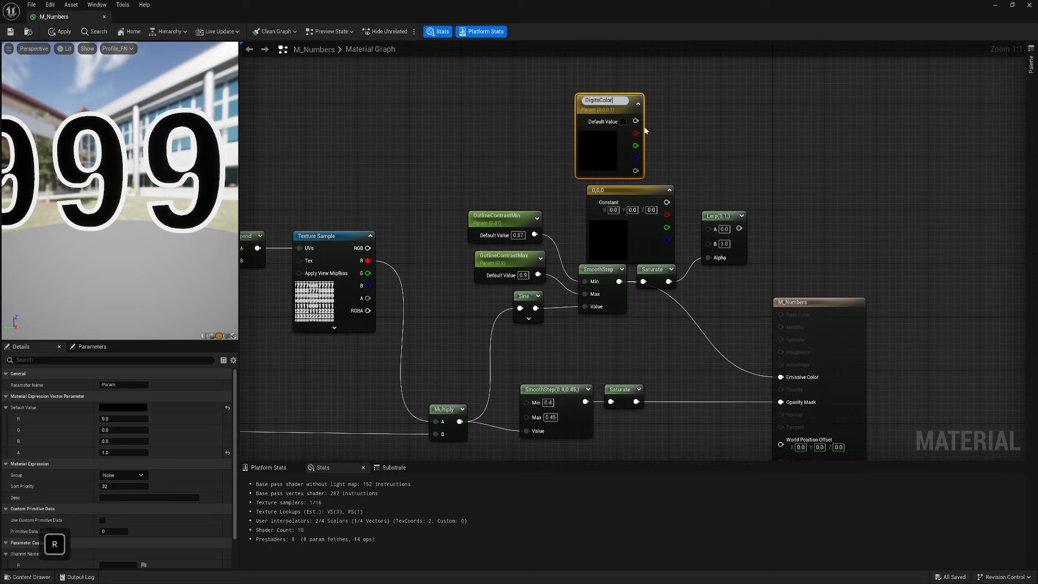
pyautogui.press('Return')
pyautogui.moveTo(616, 147); pyautogui.dragTo(644, 101)
# Convert the remaining color constant to a parameter named OutlineColor.
pyautogui.rightClick(628, 193)
pyautogui.click(654, 219)
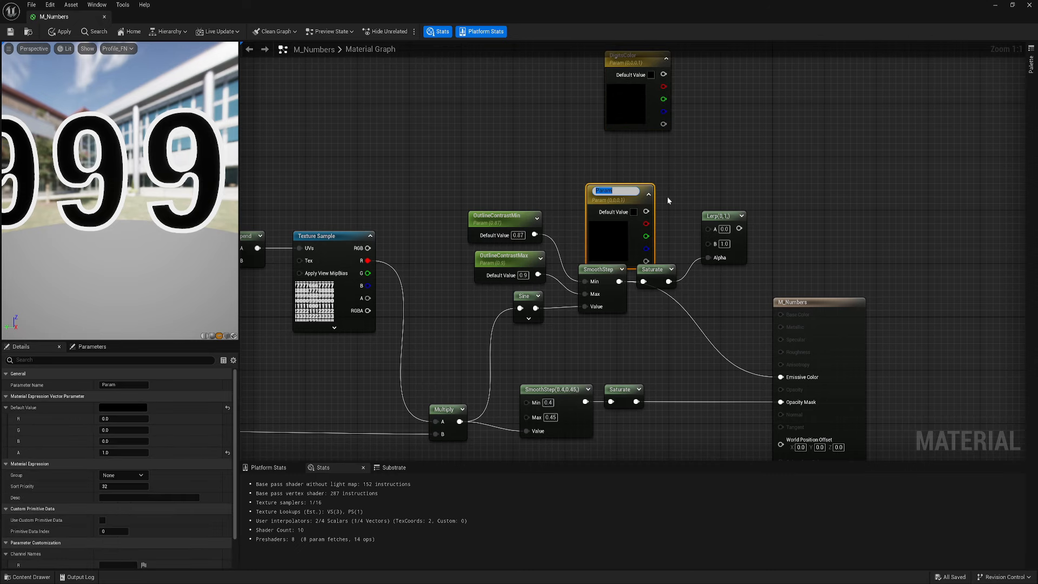
pyautogui.write('OutlineColor')
pyautogui.press('Return')
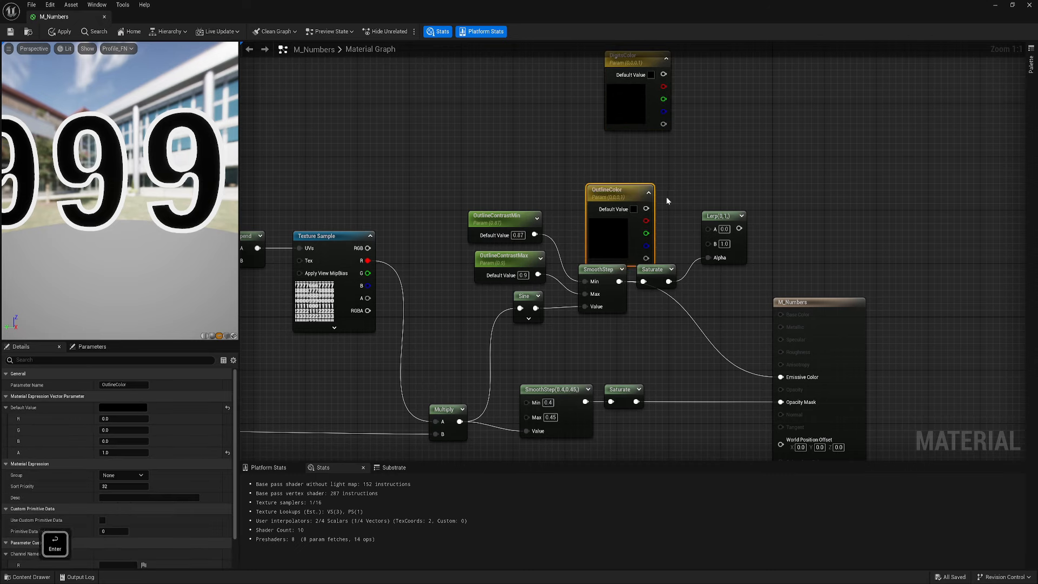
# Connect DigitsColor to the Lerp's A and OutlineColor to B, feed the Lerp into Emissive Color, and stack the color nodes neatly.
pyautogui.moveTo(632, 225); pyautogui.dragTo(708, 244)
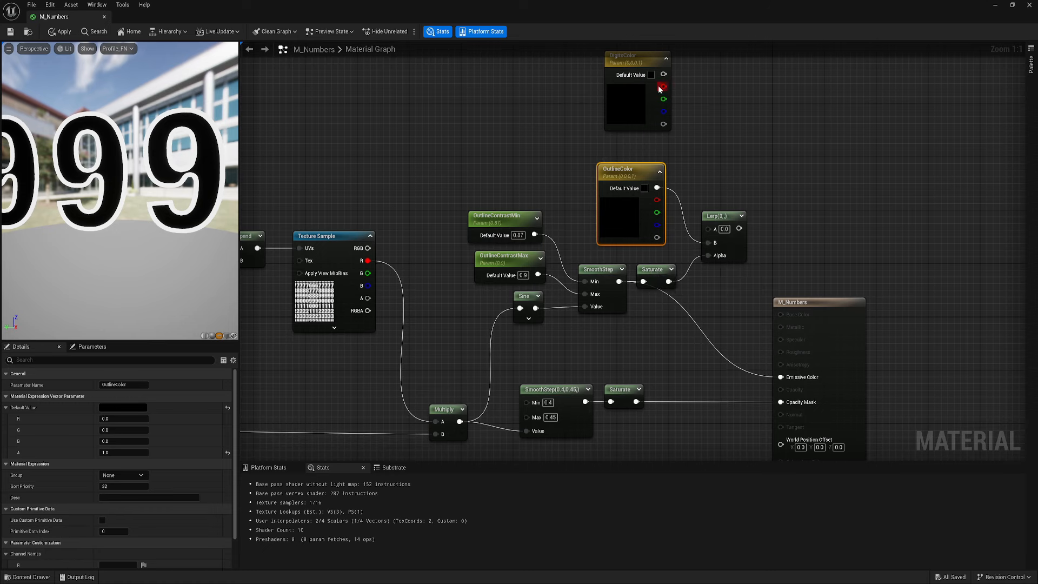
pyautogui.moveTo(663, 74); pyautogui.dragTo(780, 377)
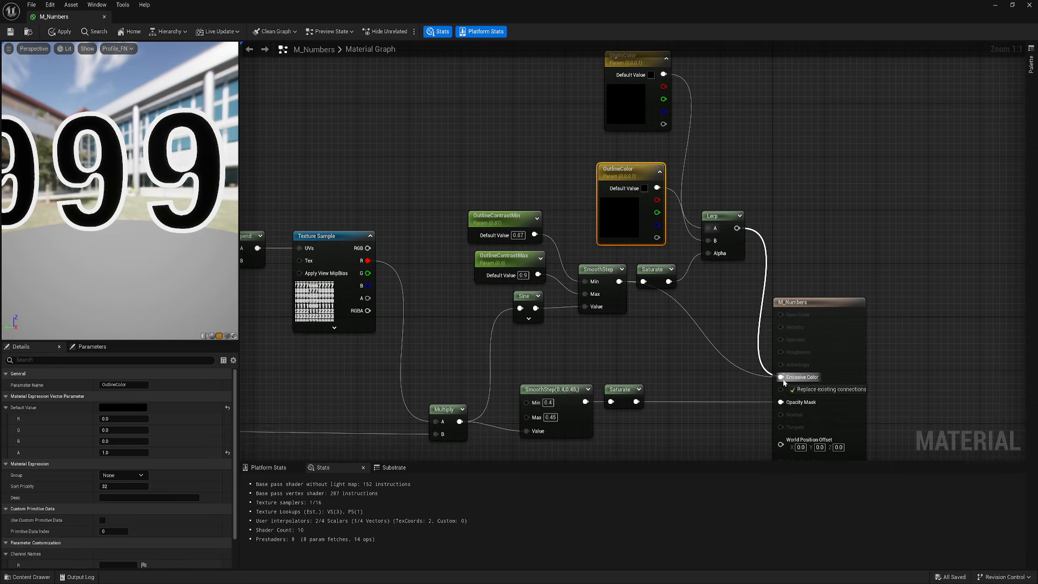
pyautogui.moveTo(814, 310); pyautogui.dragTo(859, 309)
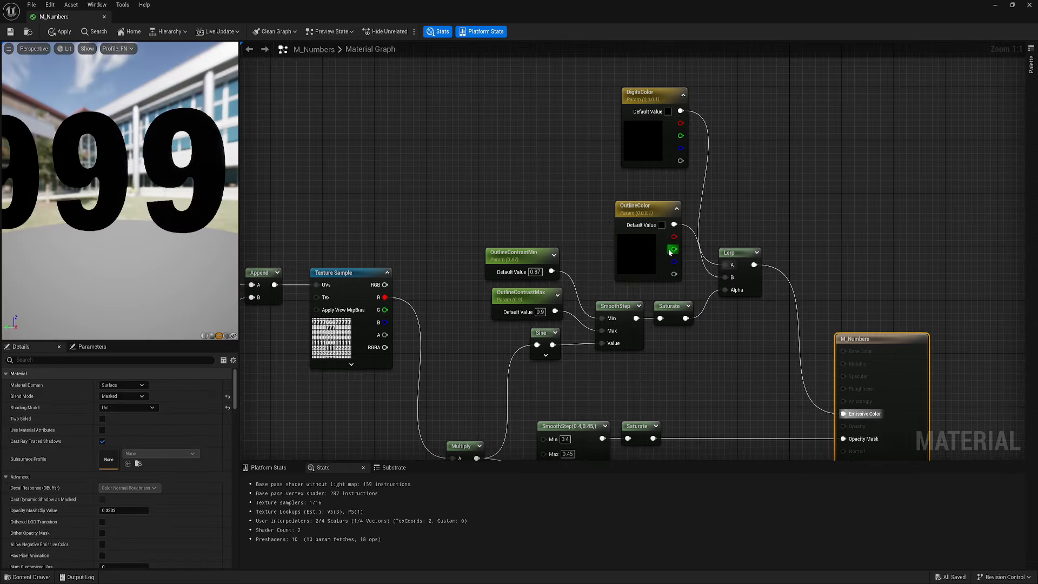
pyautogui.click(658, 223)
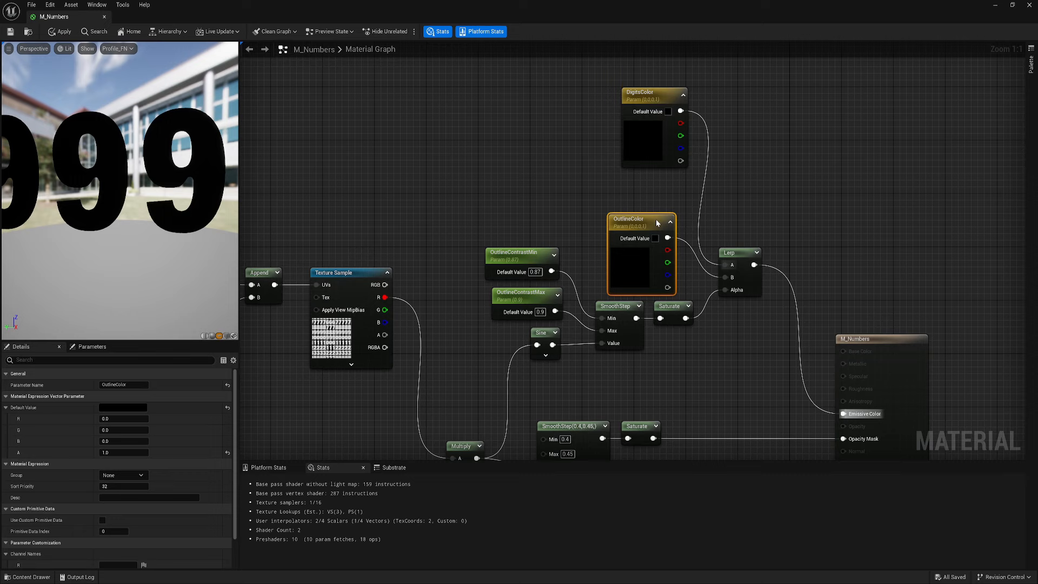
pyautogui.moveTo(637, 162); pyautogui.dragTo(645, 193)
# Set the DigitsColor default value to white and save the material.
pyautogui.click(122, 406)
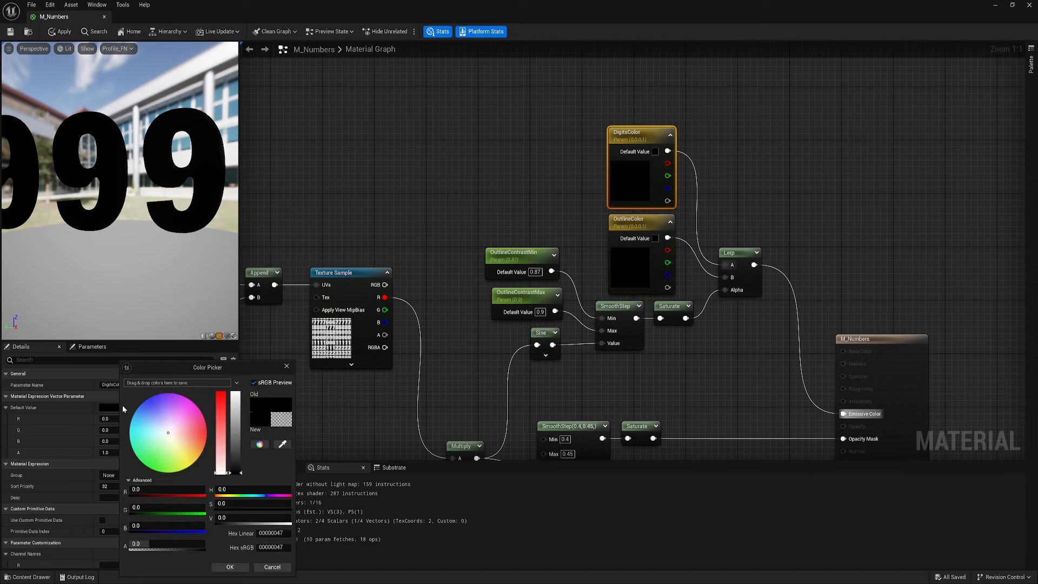
pyautogui.moveTo(236, 450); pyautogui.dragTo(235, 391)
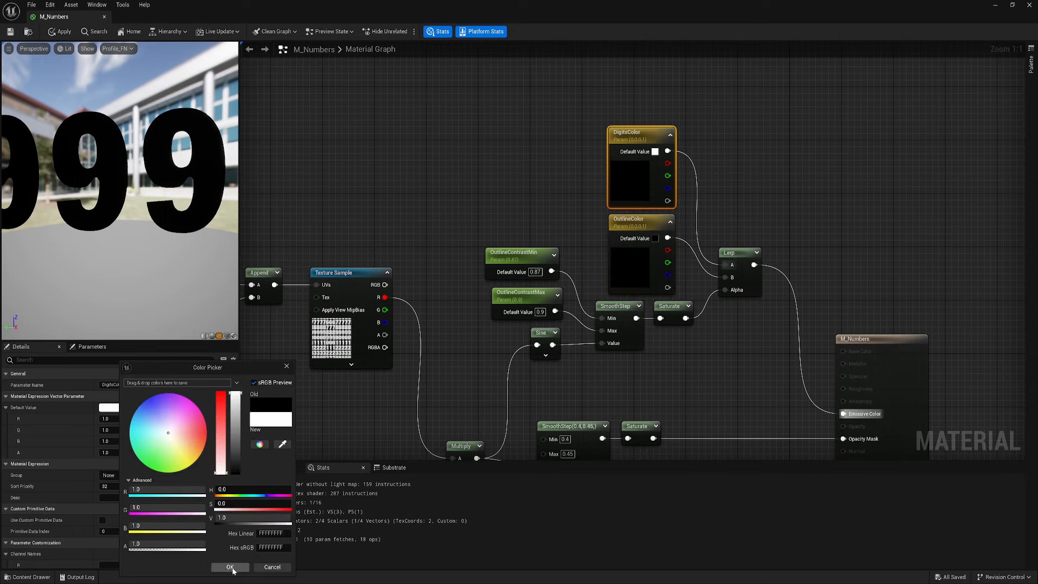
pyautogui.click(232, 568)
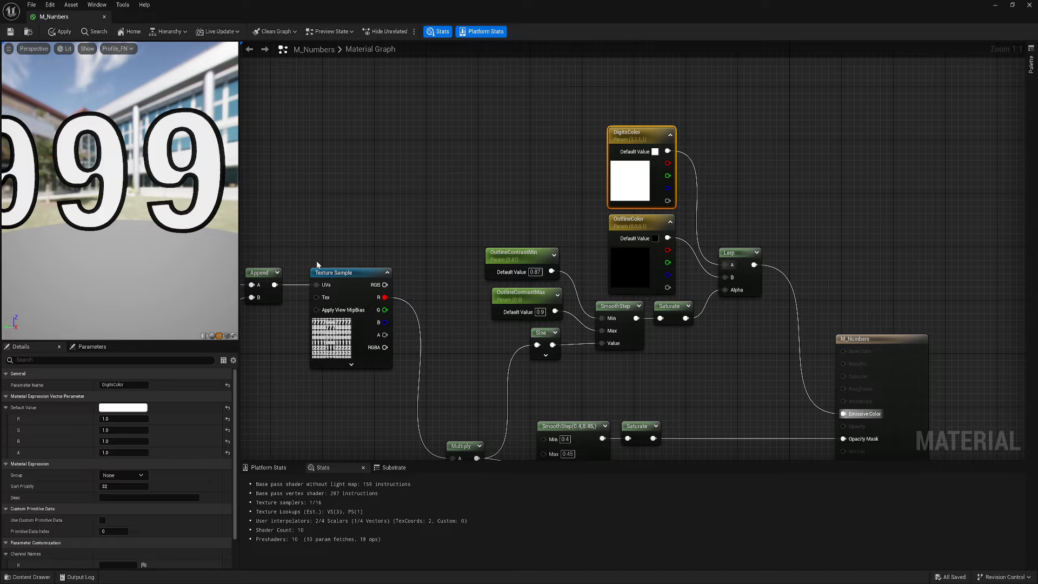
pyautogui.scroll(-3, 580, 252)
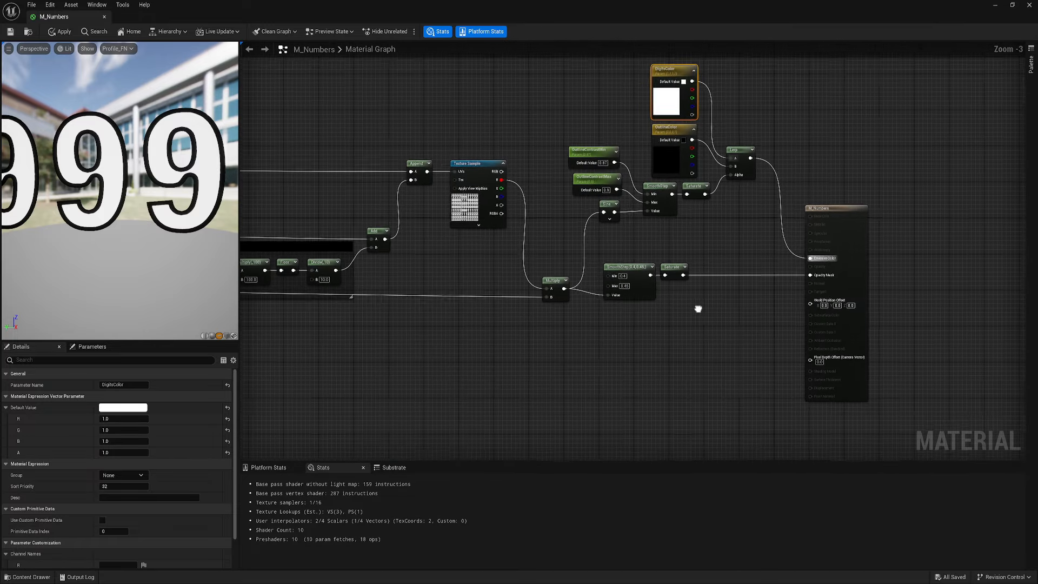
pyautogui.click(9, 34)
# Examine the outlined number on the plane in the level viewport from different angles and distances.
pyautogui.moveTo(201, 20); pyautogui.dragTo(673, 401)
pyautogui.press('d')
pyautogui.moveTo(476, 281); pyautogui.dragTo(443, 281, button='right')
pyautogui.press('w')
pyautogui.press('s')
pyautogui.moveTo(689, 391); pyautogui.dragTo(541, 1)
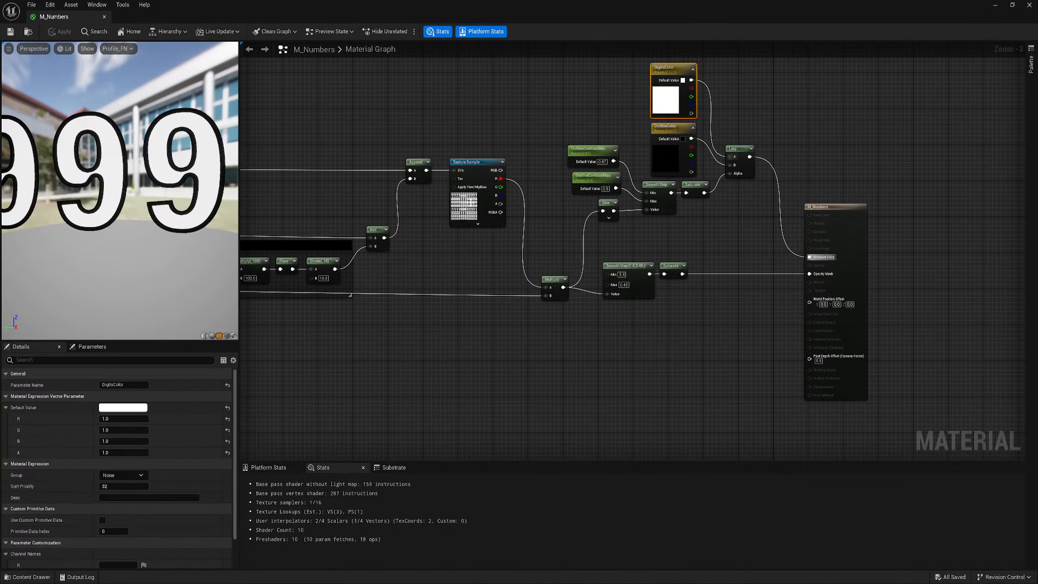
# Open the T_NumbersVerticalAtlas texture from the Texture Sample and set its LOD Bias to 1.
pyautogui.click(470, 203)
pyautogui.doubleClick(112, 459)
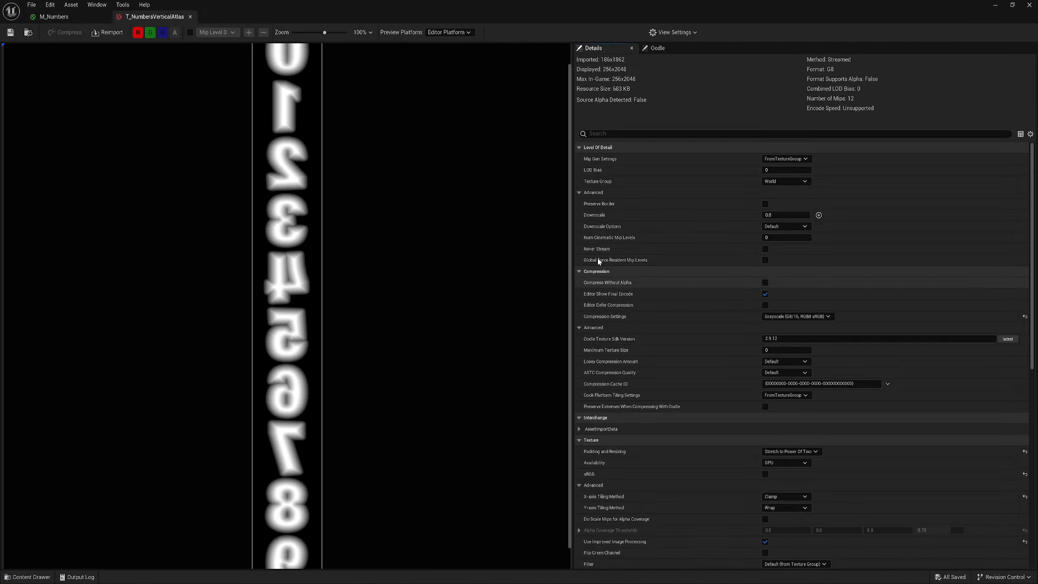
pyautogui.doubleClick(577, 11)
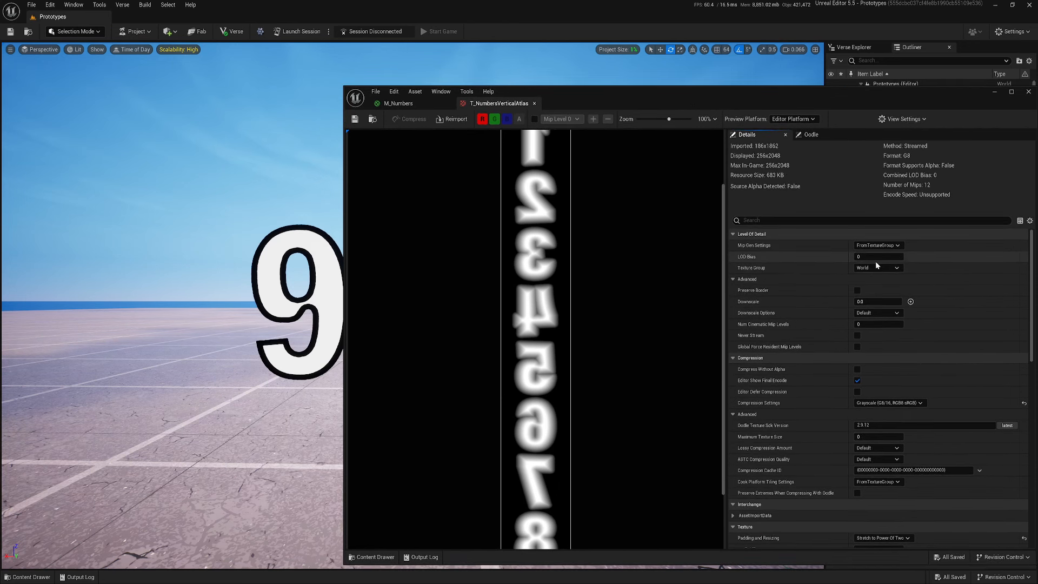
pyautogui.write('1')
pyautogui.press('Return')
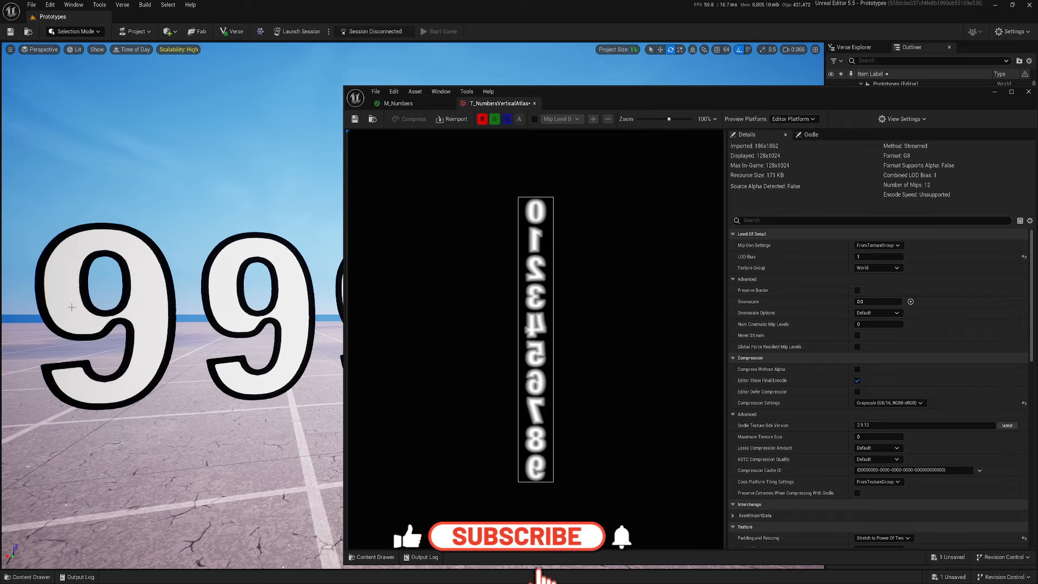
# Check the number's sharpness in the level from several distances, and save and close the atlas texture.
pyautogui.press('d')
pyautogui.press('s')
pyautogui.press('a')
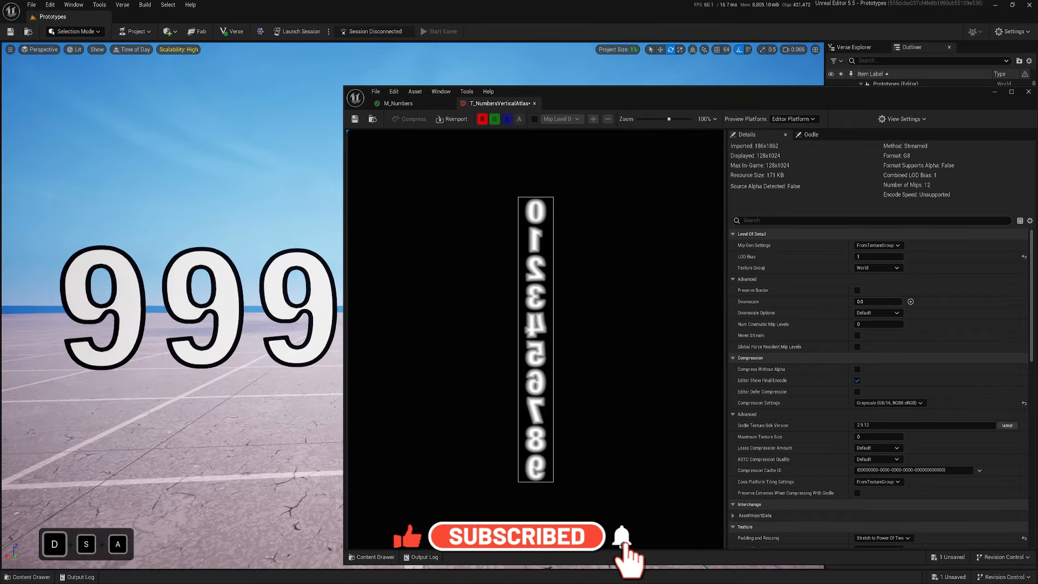
pyautogui.press('d')
pyautogui.press('s')
pyautogui.press('w')
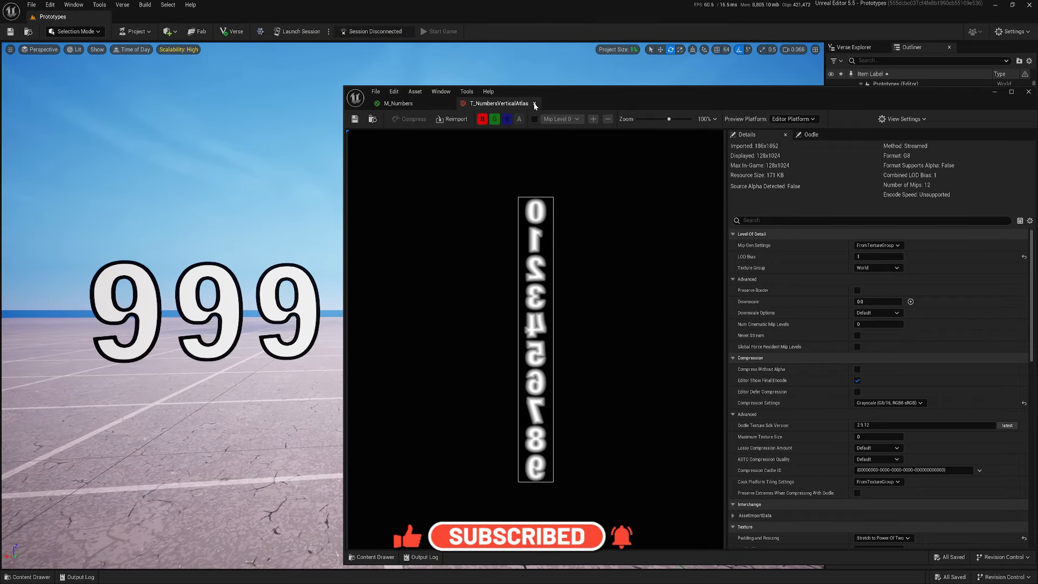
pyautogui.click(534, 103)
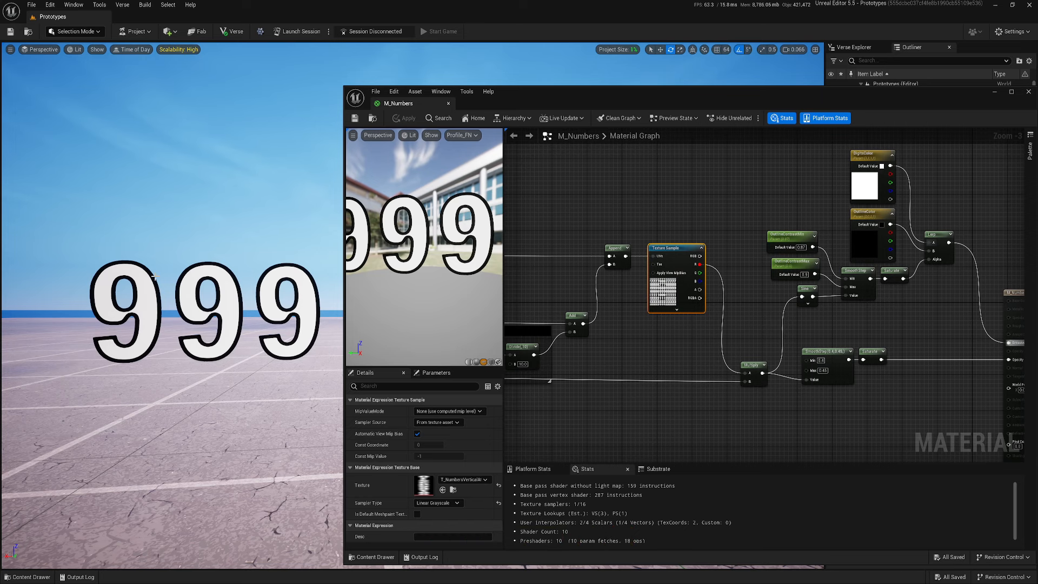
pyautogui.doubleClick(572, 97)
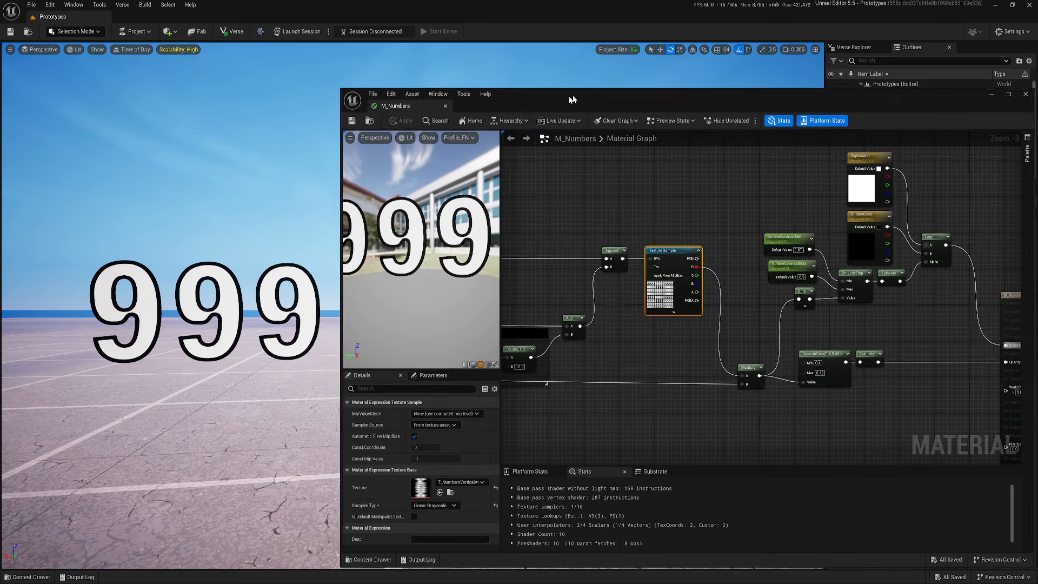
# Add a Sprite function node below the opacity mask nodes and connect its world position offset output to the material's World Position Offset.
pyautogui.moveTo(441, 366); pyautogui.dragTo(552, 322, button='right')
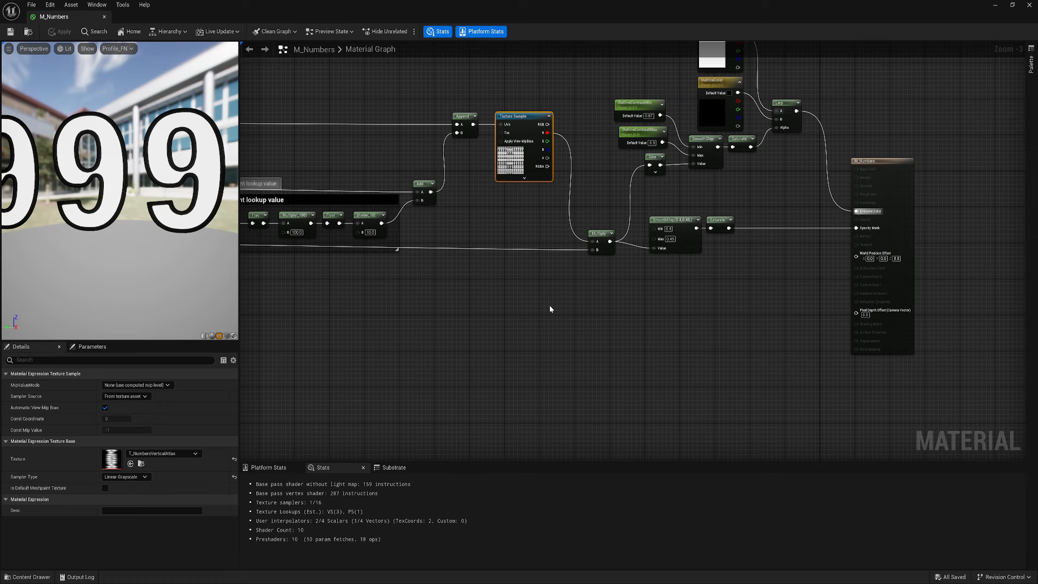
pyautogui.rightClick(600, 335)
pyautogui.write('spr')
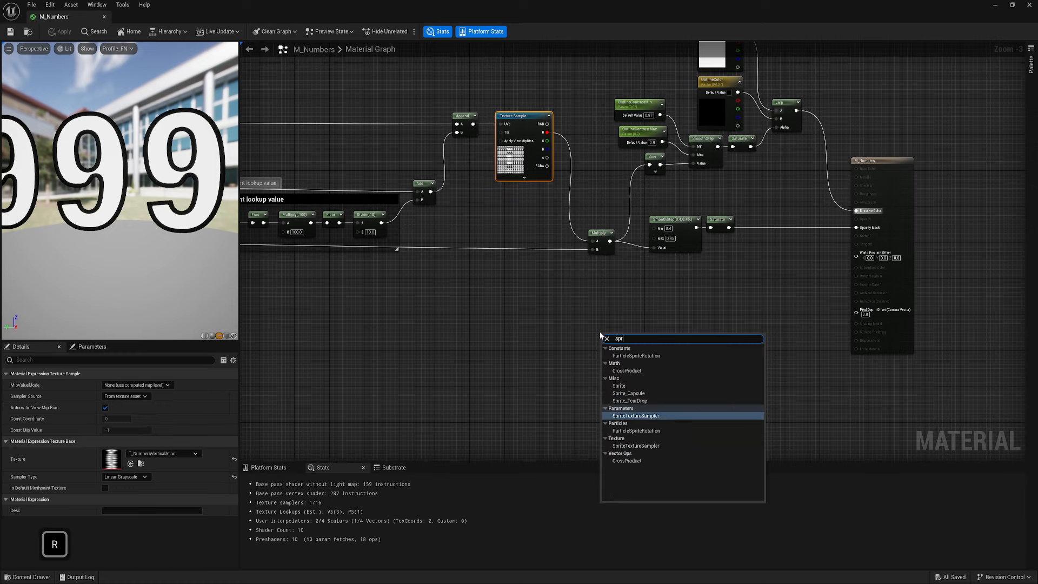
pyautogui.click(619, 385)
pyautogui.moveTo(682, 351); pyautogui.dragTo(856, 255)
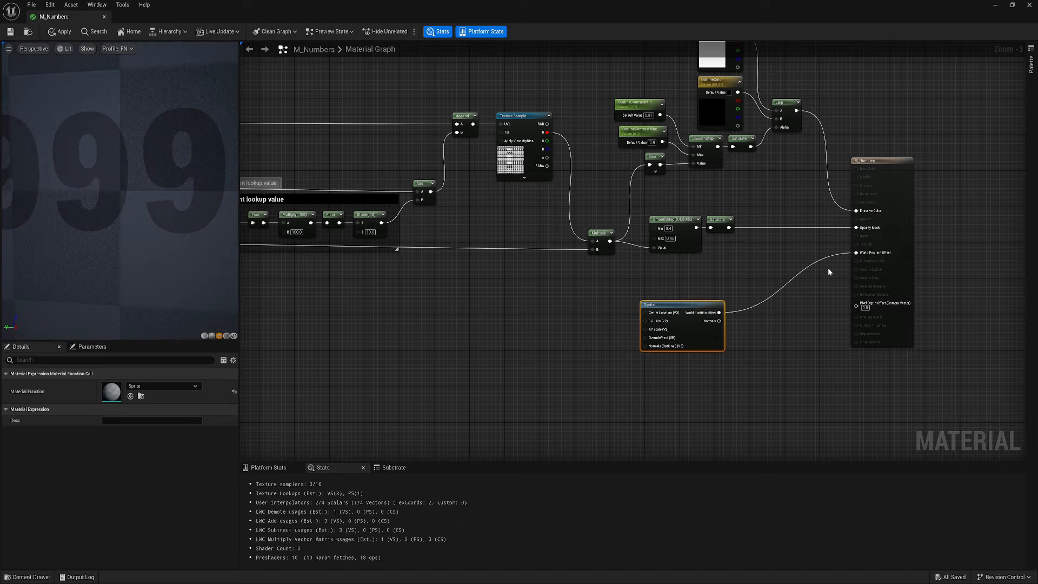
pyautogui.scroll(3, 829, 268)
pyautogui.moveTo(828, 269); pyautogui.dragTo(905, 232, button='right')
pyautogui.moveTo(696, 288); pyautogui.dragTo(741, 290)
pyautogui.moveTo(556, 310); pyautogui.dragTo(644, 273, button='right')
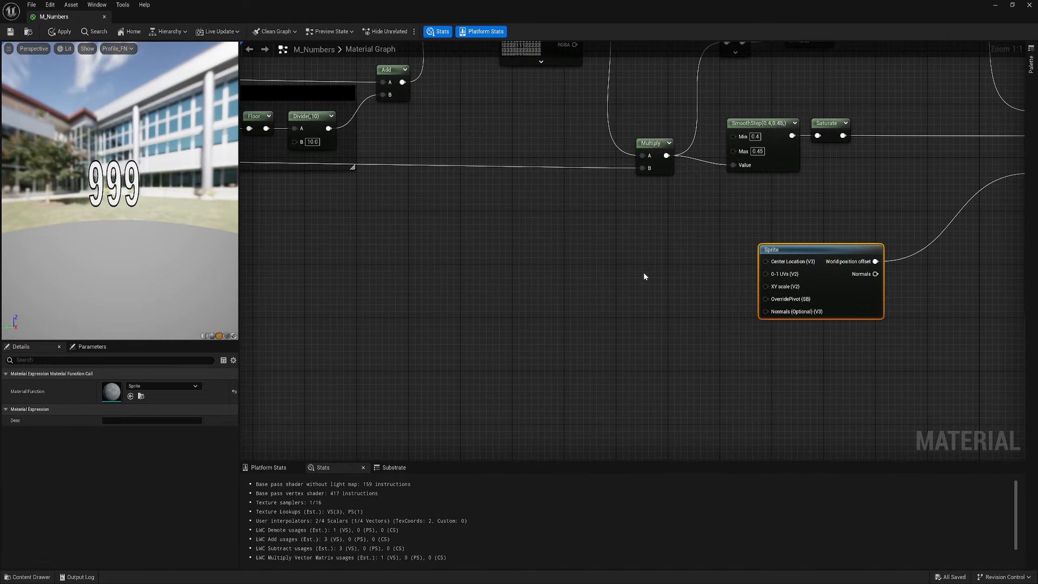
pyautogui.moveTo(784, 291); pyautogui.dragTo(778, 309, button='right')
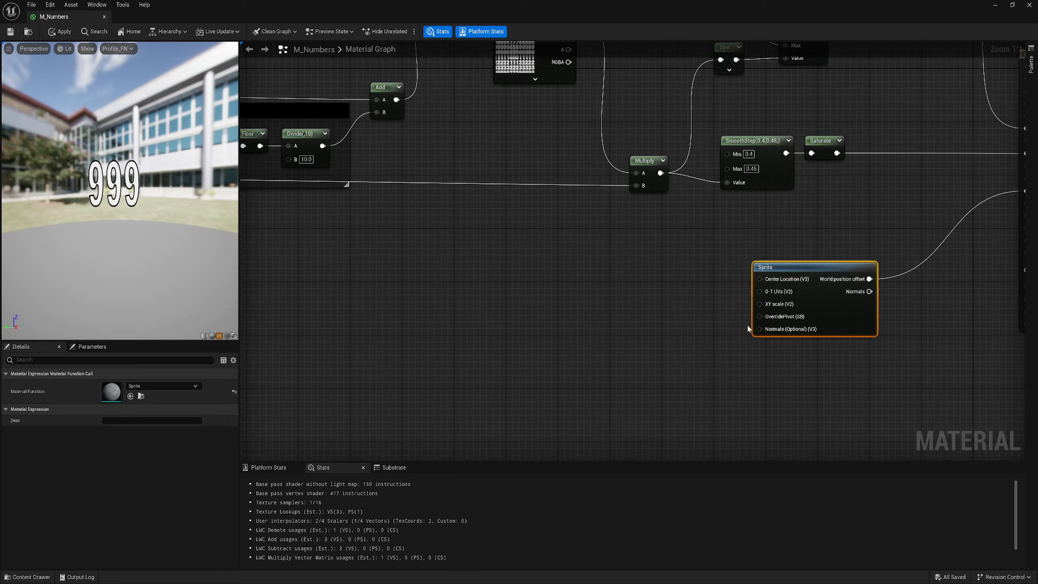
pyautogui.moveTo(779, 307)
# Add a scalar parameter named SizeX beside the Sprite node.
pyautogui.click(532, 308)
pyautogui.press('s')
pyautogui.click(520, 305)
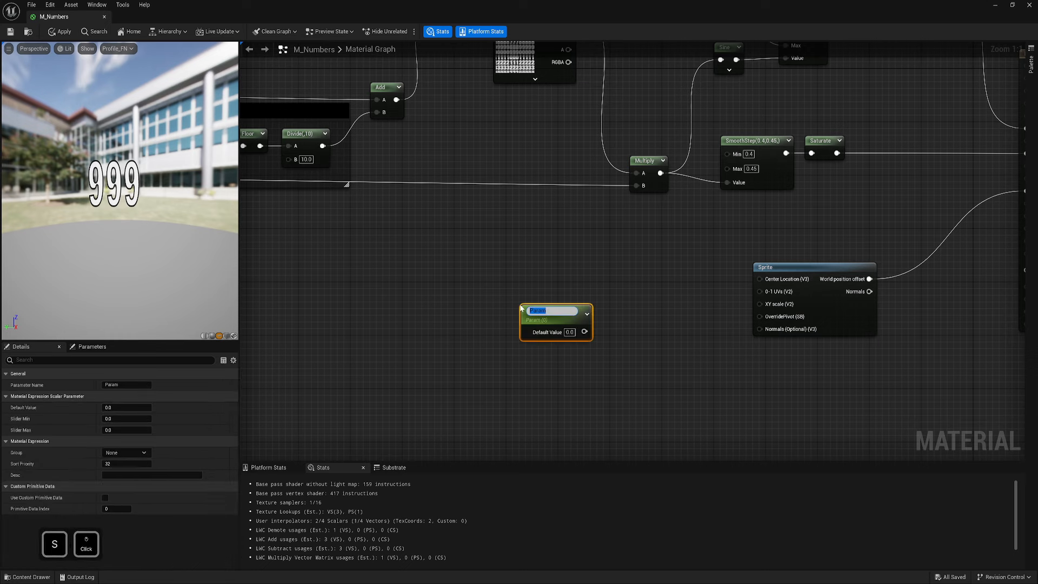
pyautogui.write('SizeX')
pyautogui.press('Return')
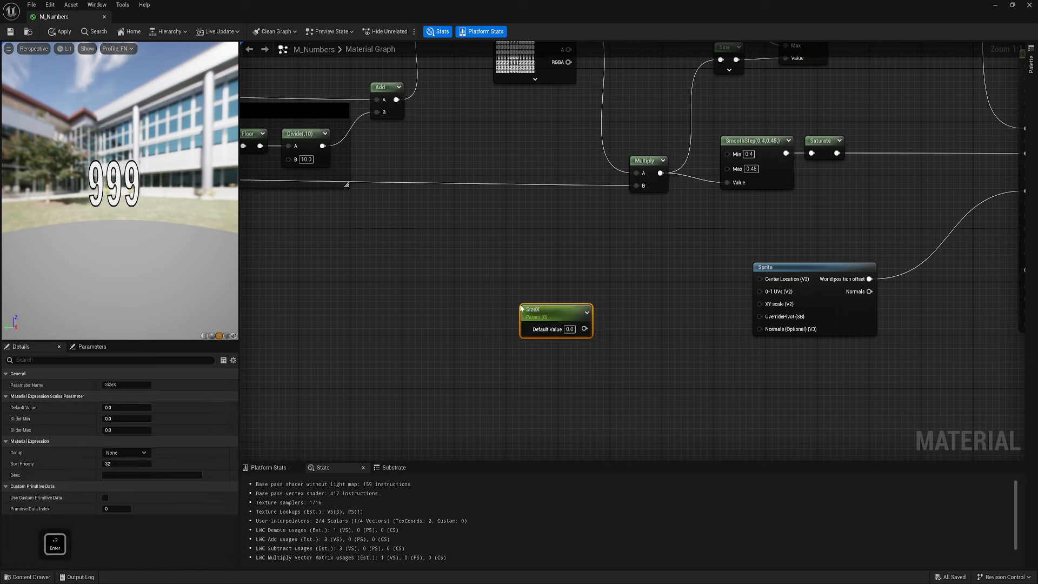
# Add a scalar parameter named SizeY below SizeX and set both size defaults to 200.
pyautogui.press('s')
pyautogui.click(537, 350)
pyautogui.write('SizeY')
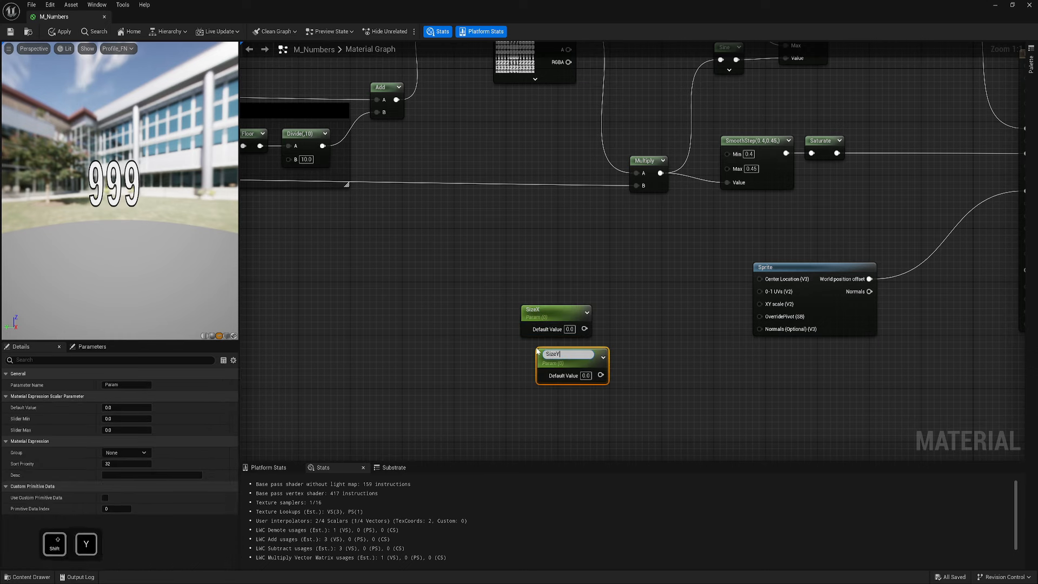
pyautogui.press('Return')
pyautogui.moveTo(537, 350); pyautogui.dragTo(526, 345)
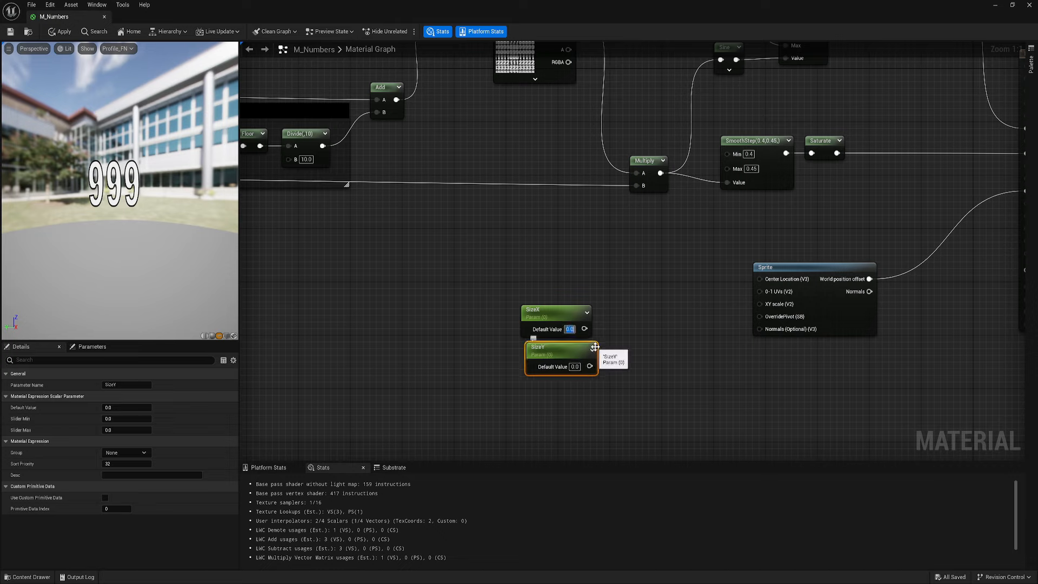
pyautogui.write('200')
pyautogui.click(575, 367)
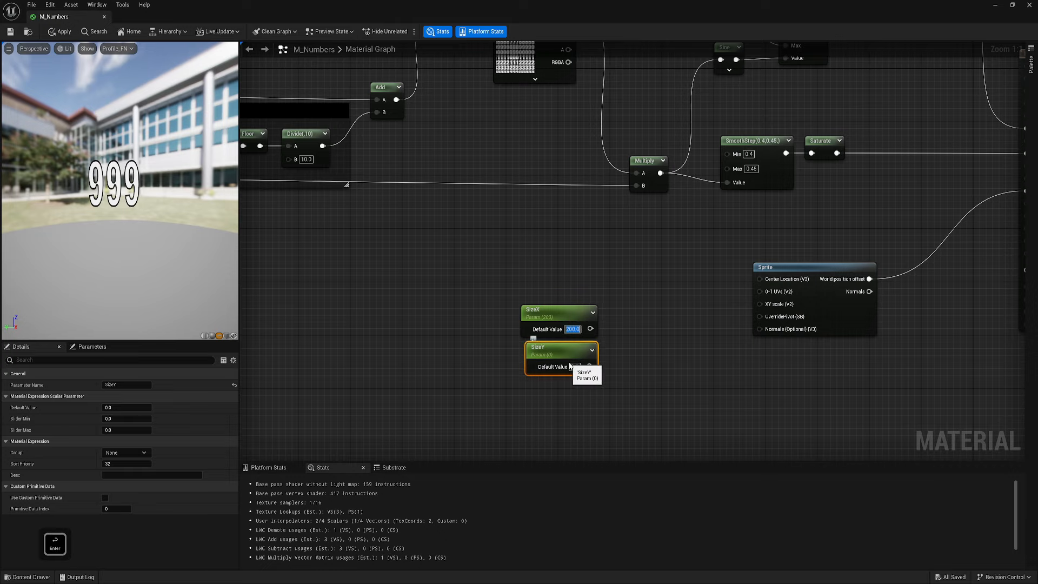
pyautogui.write('200')
# Add an AppendVector node and connect SizeX to its A input and SizeY to its B input.
pyautogui.rightClick(621, 323)
pyautogui.write('a')
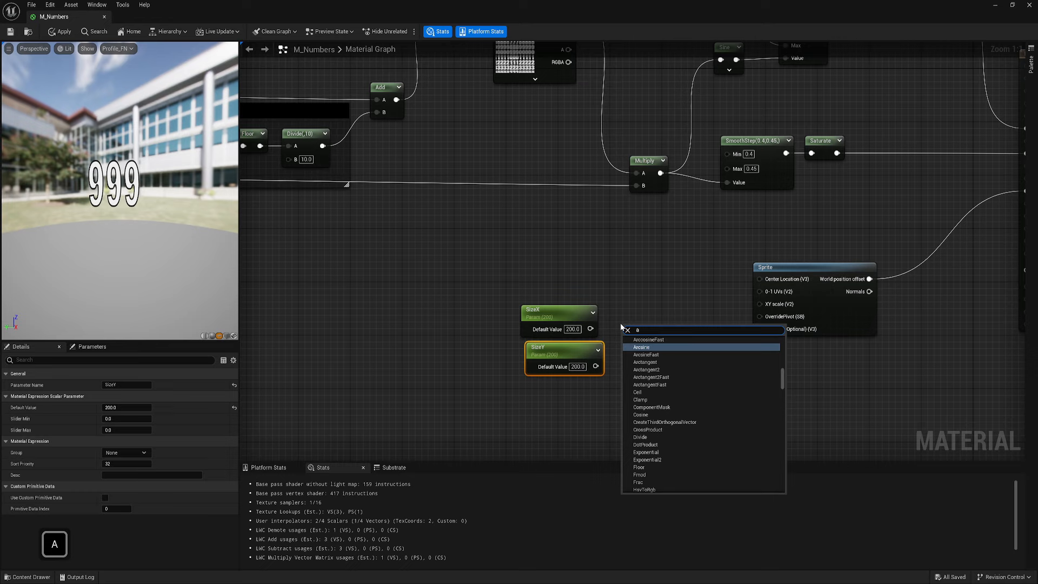
pyautogui.write('ppe')
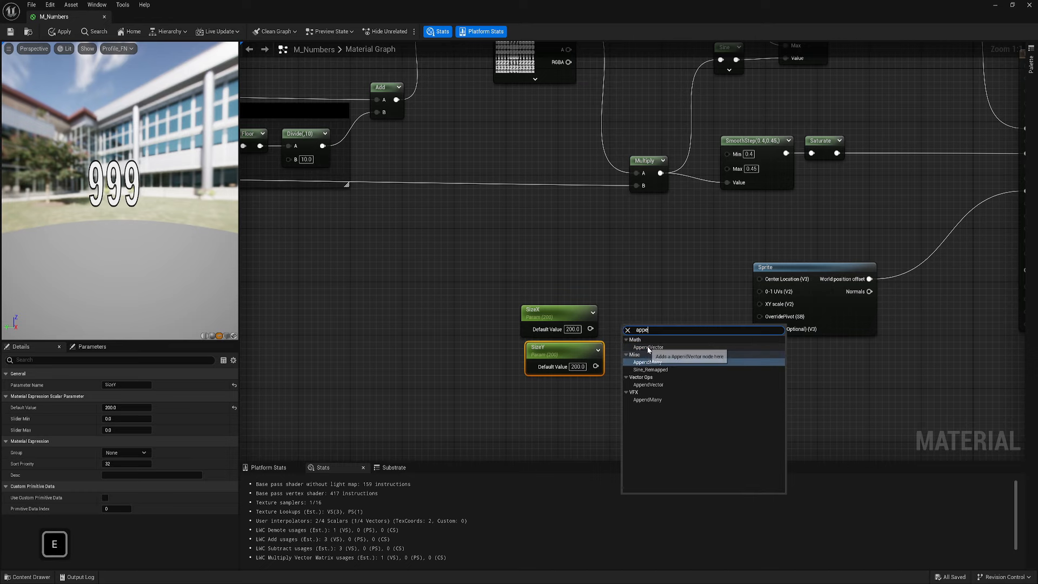
pyautogui.click(661, 347)
pyautogui.moveTo(590, 329); pyautogui.dragTo(627, 341)
pyautogui.moveTo(628, 354); pyautogui.dragTo(596, 366)
pyautogui.moveTo(590, 349); pyautogui.dragTo(583, 348)
# Connect the size Append node to the Sprite's XY scale and arrange the size nodes close to the Sprite.
pyautogui.moveTo(640, 333); pyautogui.dragTo(759, 304)
pyautogui.moveTo(516, 285); pyautogui.dragTo(644, 354)
pyautogui.moveTo(640, 314); pyautogui.dragTo(722, 294)
pyautogui.moveTo(615, 256); pyautogui.dragTo(497, 304, button='right')
pyautogui.moveTo(497, 304); pyautogui.dragTo(722, 373)
pyautogui.scroll(-1, 722, 374)
# Move around the number in the level viewport to examine how it faces the camera as a sprite.
pyautogui.moveTo(729, 367); pyautogui.dragTo(763, 345)
pyautogui.click(611, 286)
pyautogui.press('s')
pyautogui.press('d')
pyautogui.press('w')
pyautogui.press('e')
pyautogui.press('a')
pyautogui.press('q')
pyautogui.press('d')
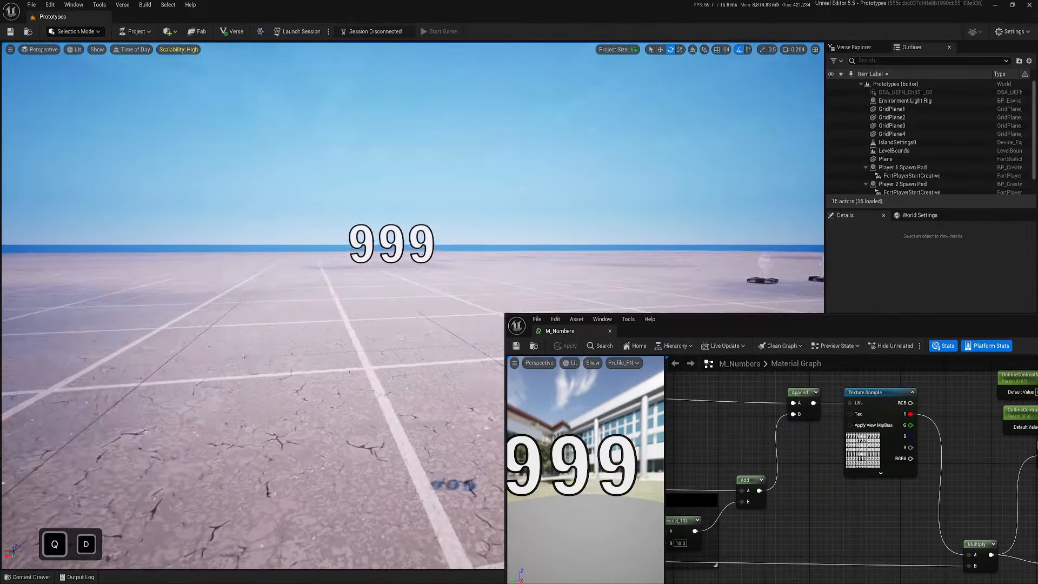
pyautogui.press('s')
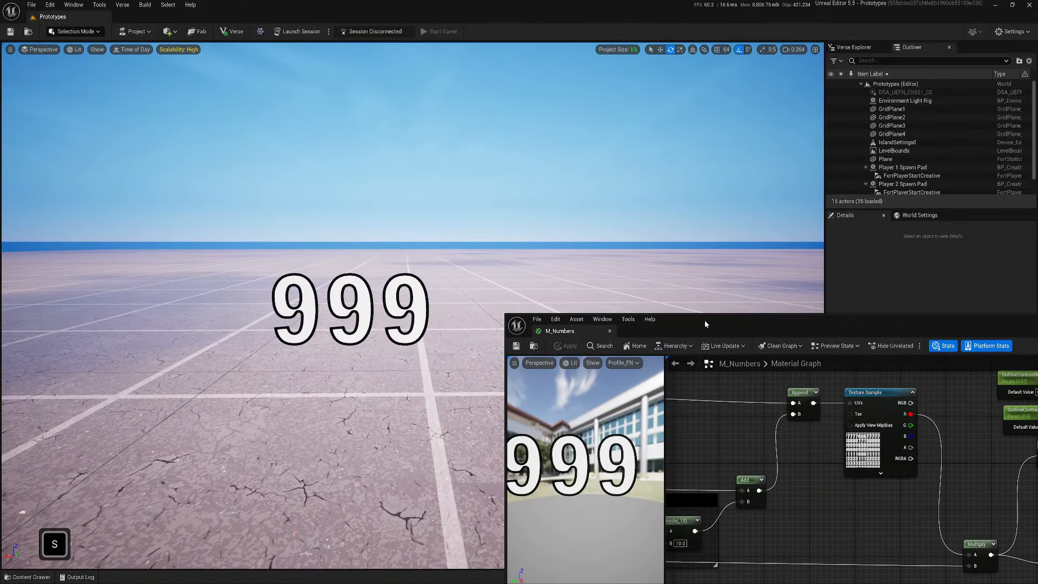
pyautogui.doubleClick(713, 320)
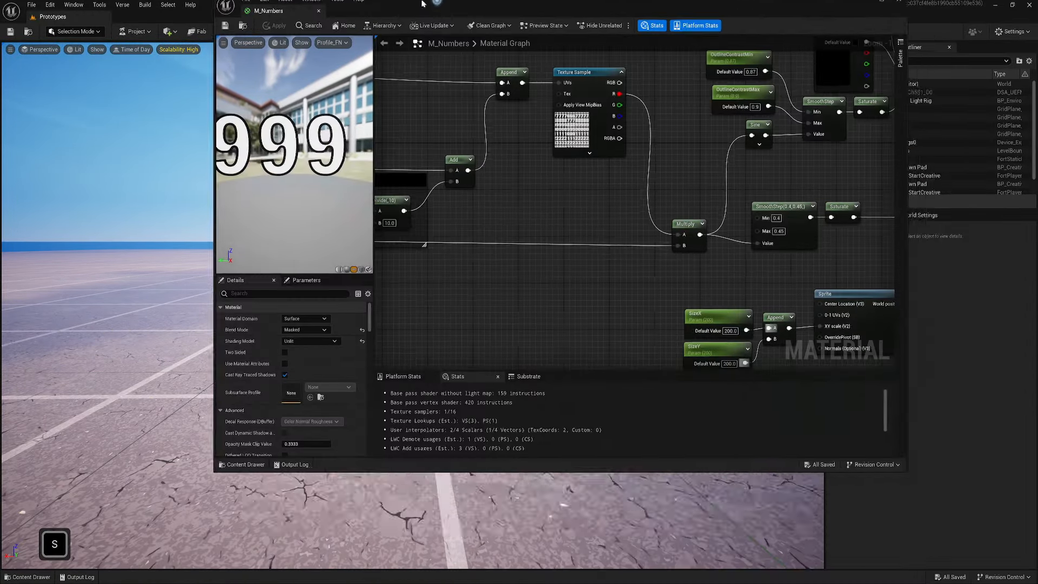
# Enable custom primitive data on the Value parameter in the Inputs group and nudge its node slightly upward.
pyautogui.moveTo(415, 219); pyautogui.dragTo(604, 232, button='right')
pyautogui.scroll(-4, 604, 232)
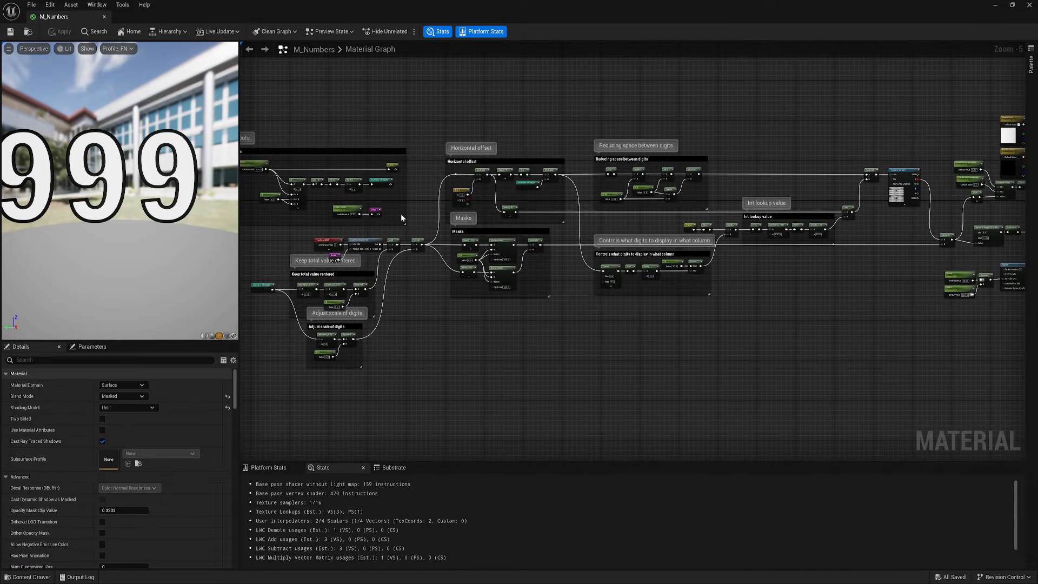
pyautogui.moveTo(616, 352); pyautogui.dragTo(355, 345, button='right')
pyautogui.moveTo(542, 304); pyautogui.dragTo(649, 338, button='right')
pyautogui.moveTo(473, 343); pyautogui.dragTo(695, 351, button='right')
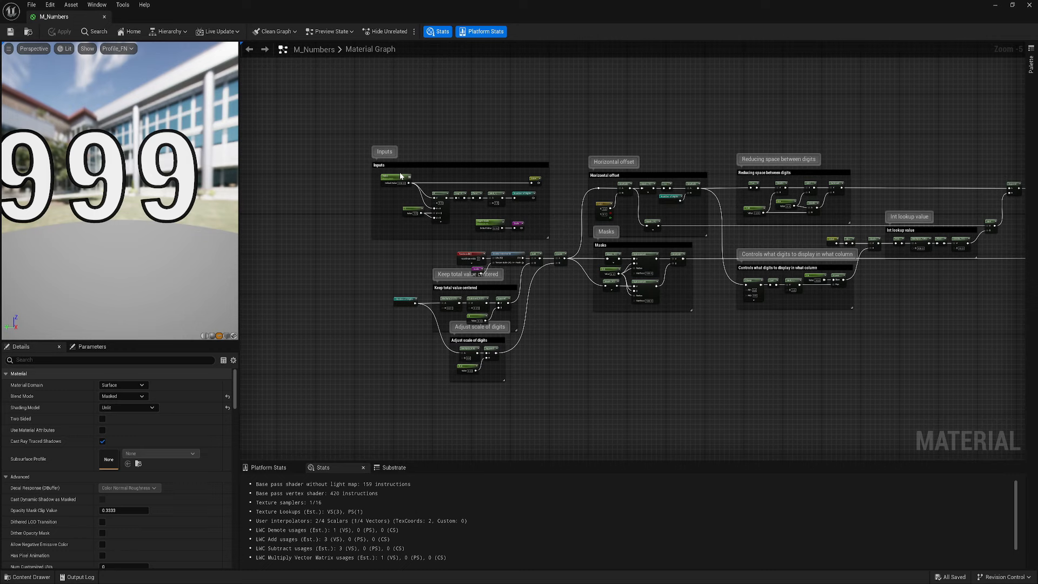
pyautogui.scroll(5, 403, 176)
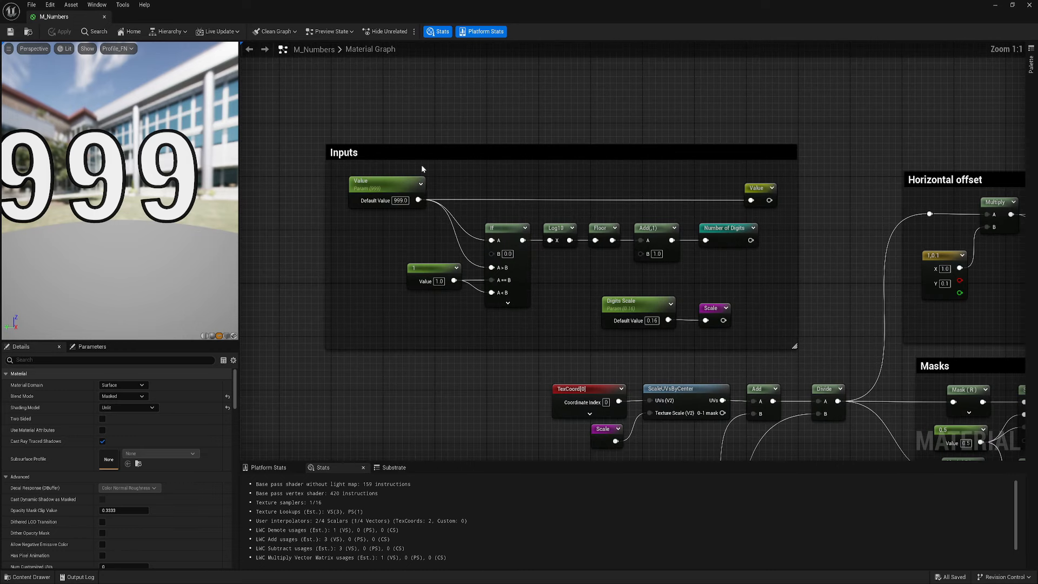
pyautogui.click(390, 185)
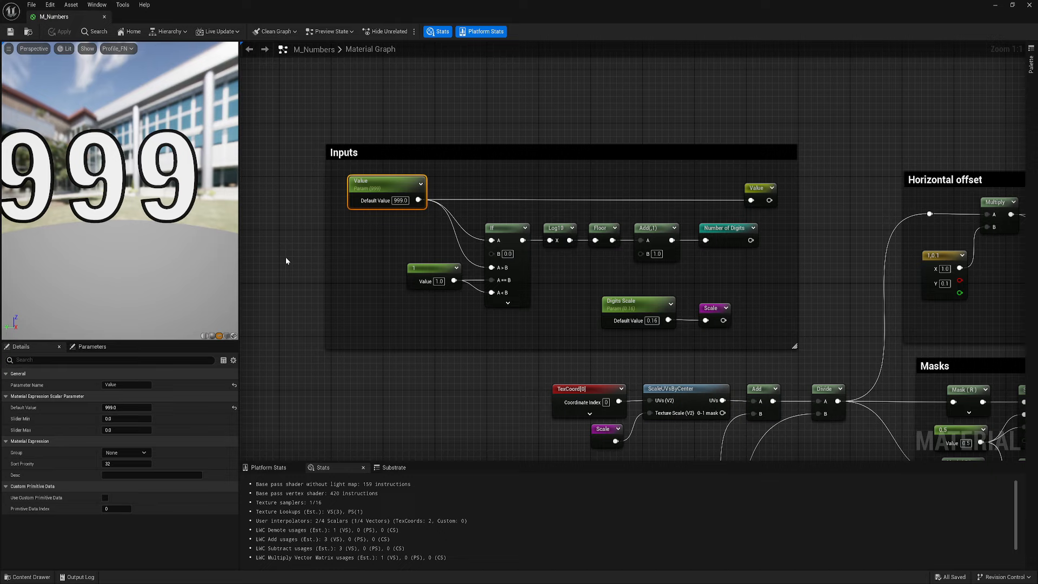
pyautogui.click(105, 497)
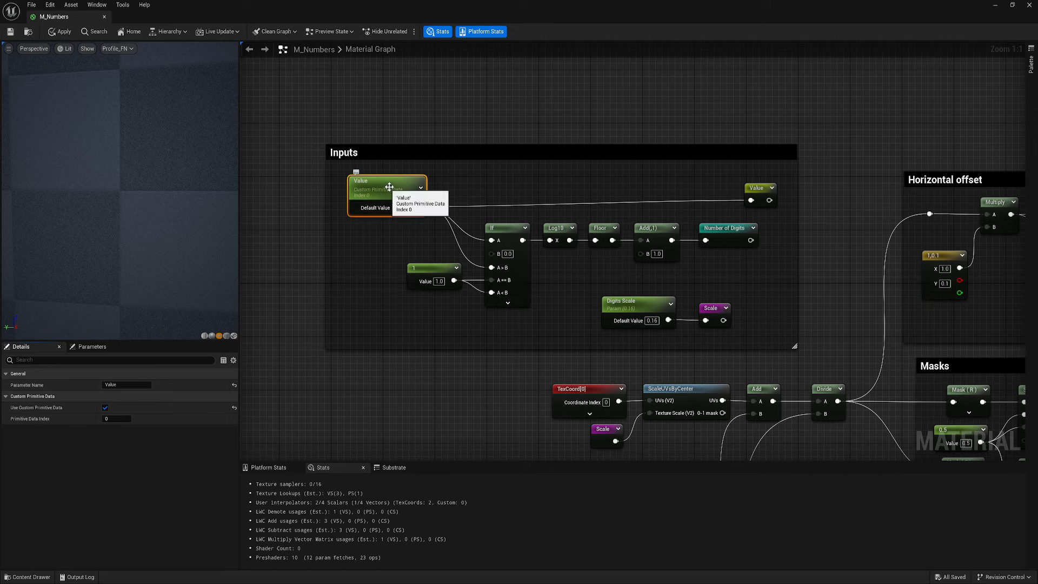
pyautogui.moveTo(390, 186); pyautogui.dragTo(390, 180)
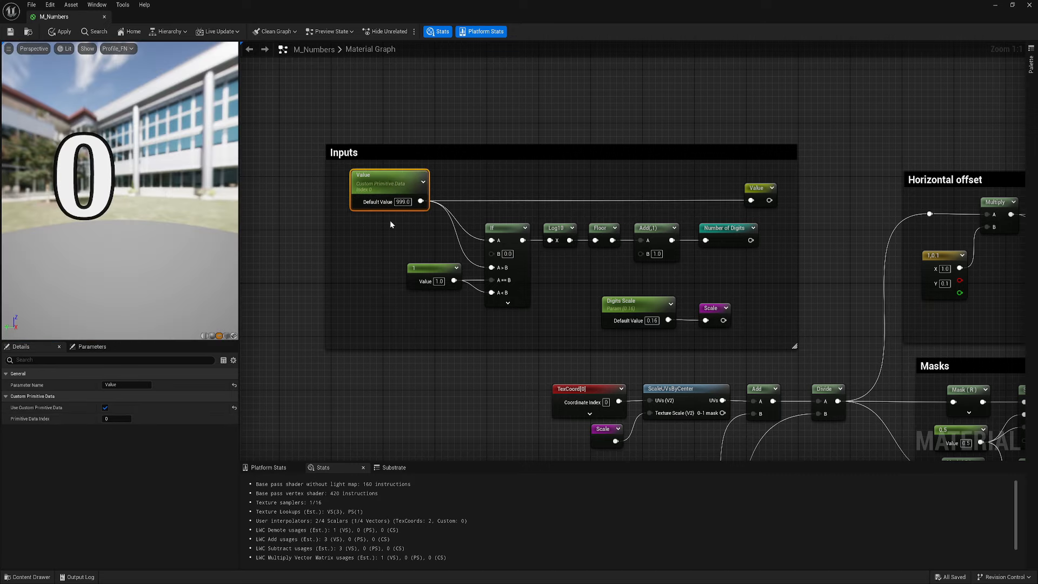
# Enable custom primitive data on the Digits Scale parameter and set its primitive data index to 1.
pyautogui.scroll(-3, 374, 324)
pyautogui.moveTo(431, 357); pyautogui.dragTo(373, 282, button='right')
pyautogui.scroll(2, 531, 216)
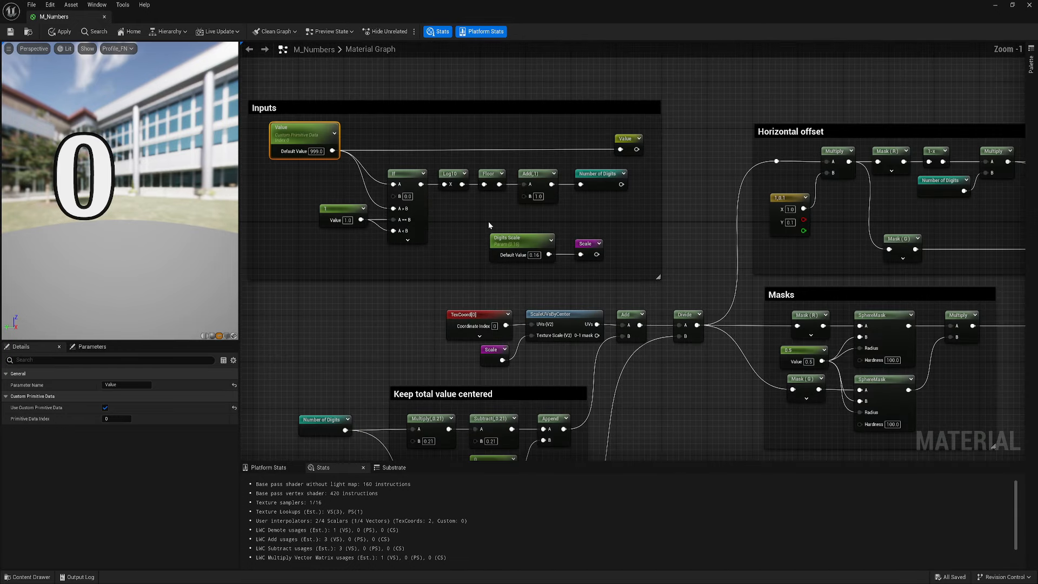
pyautogui.scroll(1, 581, 246)
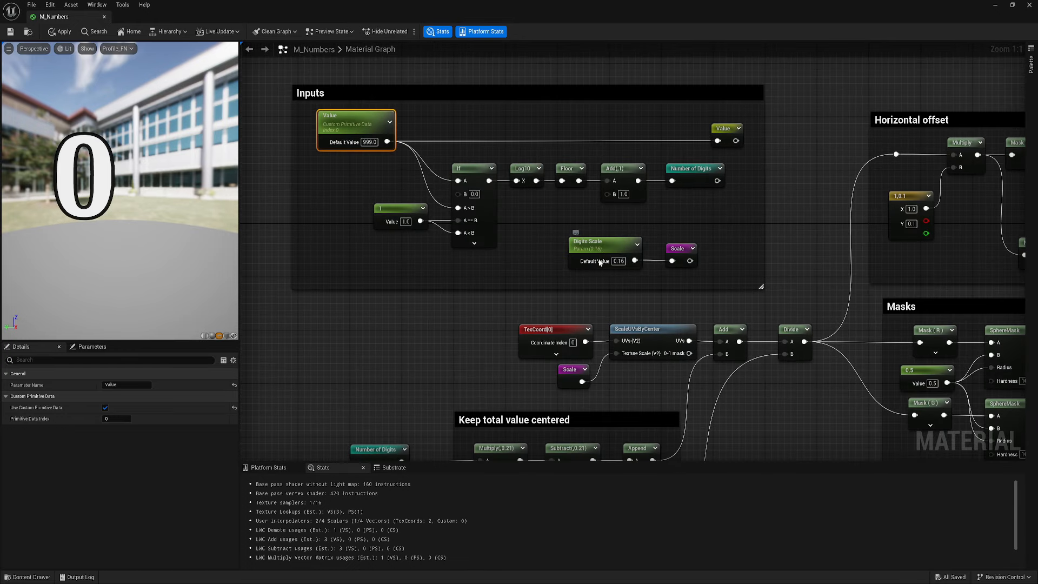
pyautogui.click(582, 246)
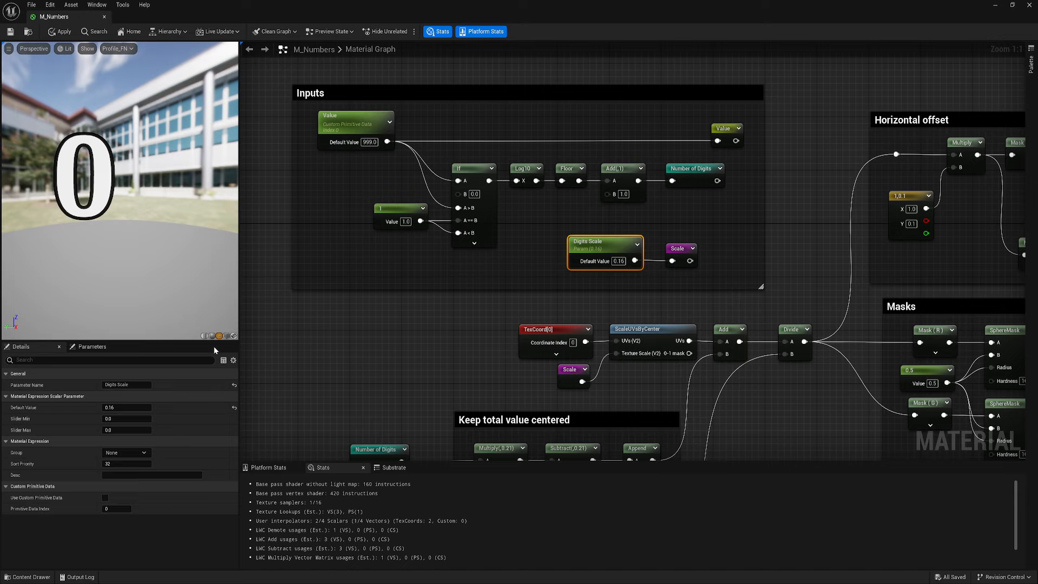
pyautogui.click(106, 498)
pyautogui.click(124, 420)
pyautogui.write('1')
pyautogui.press('Return')
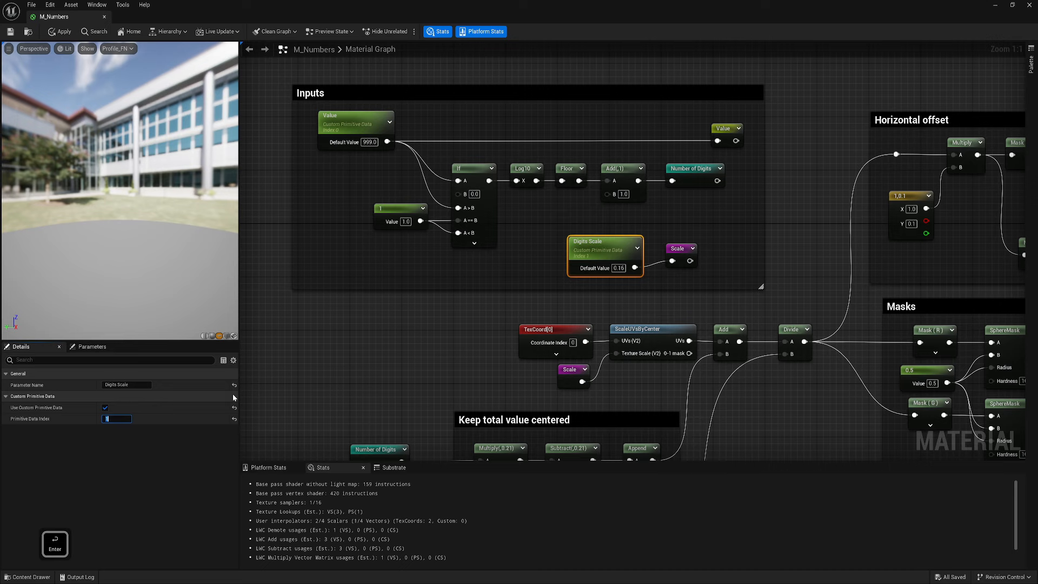
# Look through the rest of the material graph for the remaining outline contrast, color and size parameters.
pyautogui.moveTo(327, 127); pyautogui.dragTo(336, 164, button='right')
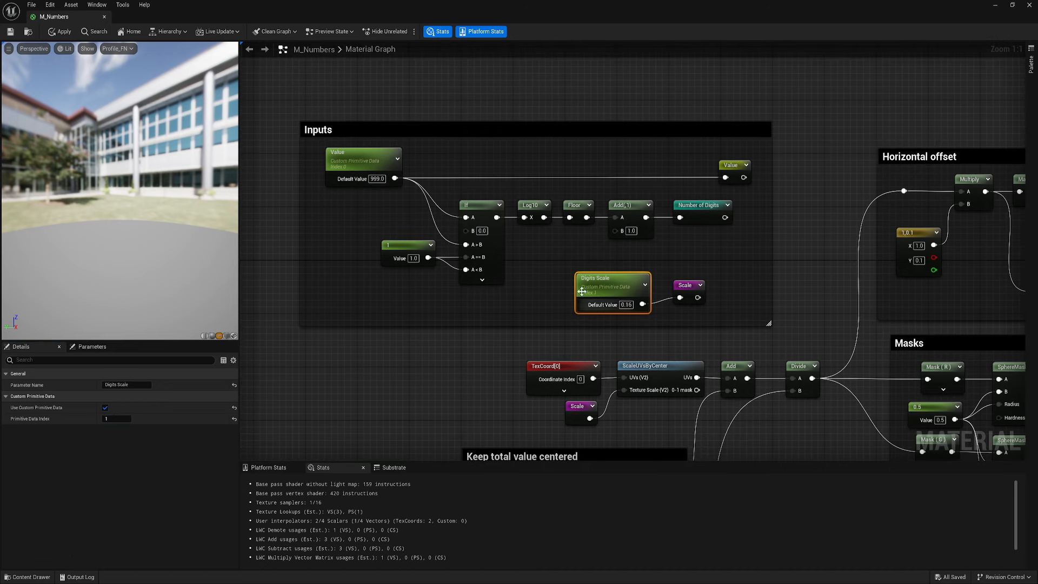
pyautogui.moveTo(548, 336); pyautogui.dragTo(423, 340, button='right')
pyautogui.scroll(-2, 433, 322)
pyautogui.moveTo(486, 292); pyautogui.dragTo(529, 80, button='right')
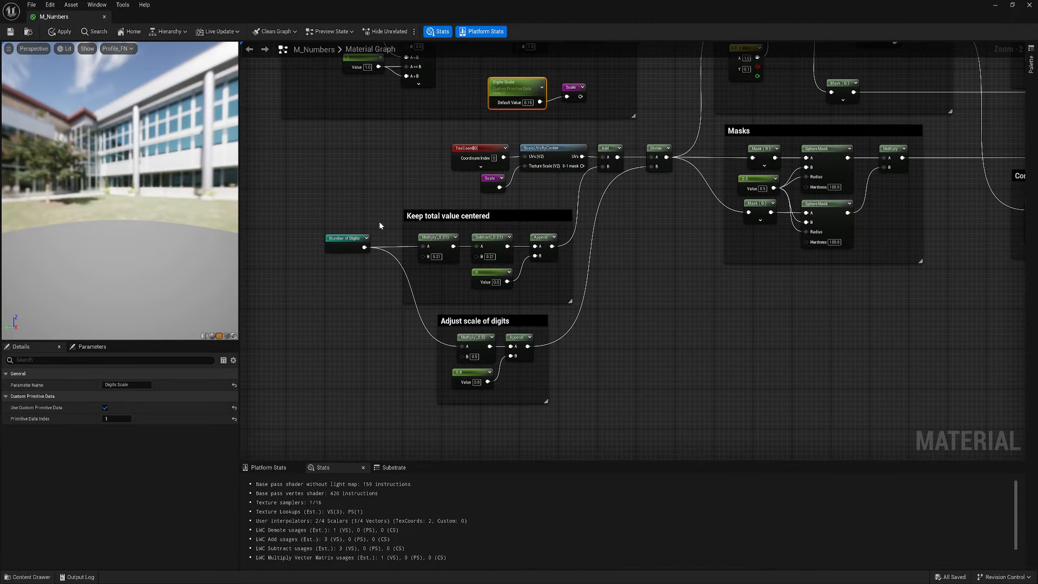
pyautogui.moveTo(779, 110); pyautogui.dragTo(384, 237, button='right')
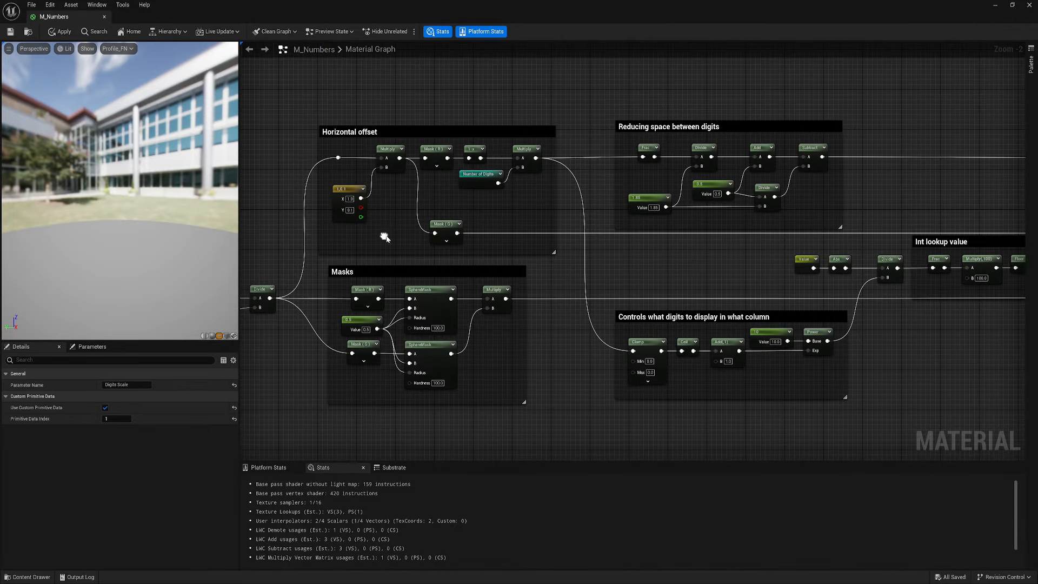
pyautogui.moveTo(897, 328); pyautogui.dragTo(475, 255, button='right')
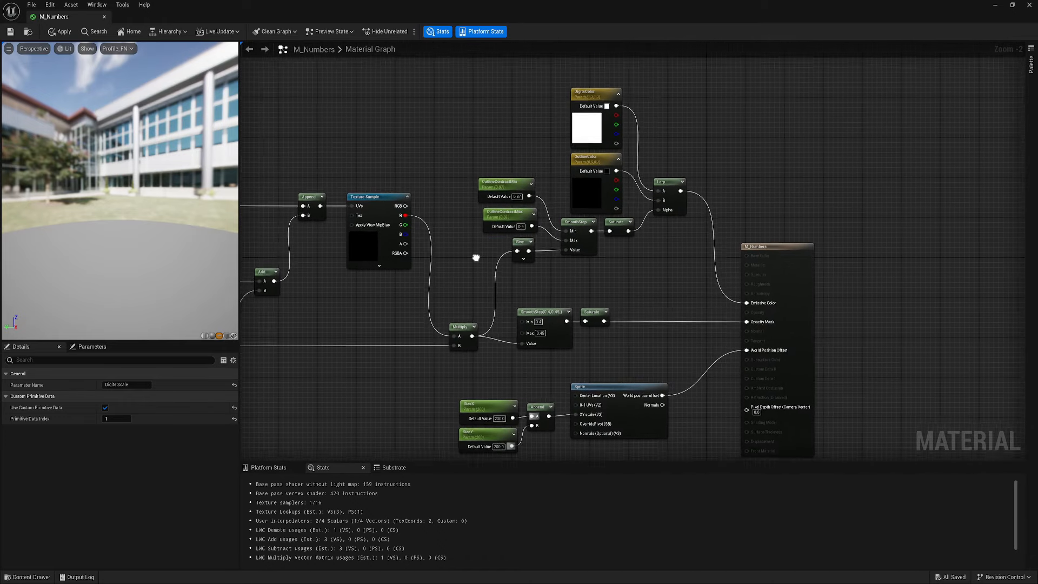
pyautogui.moveTo(527, 347); pyautogui.dragTo(567, 306, button='right')
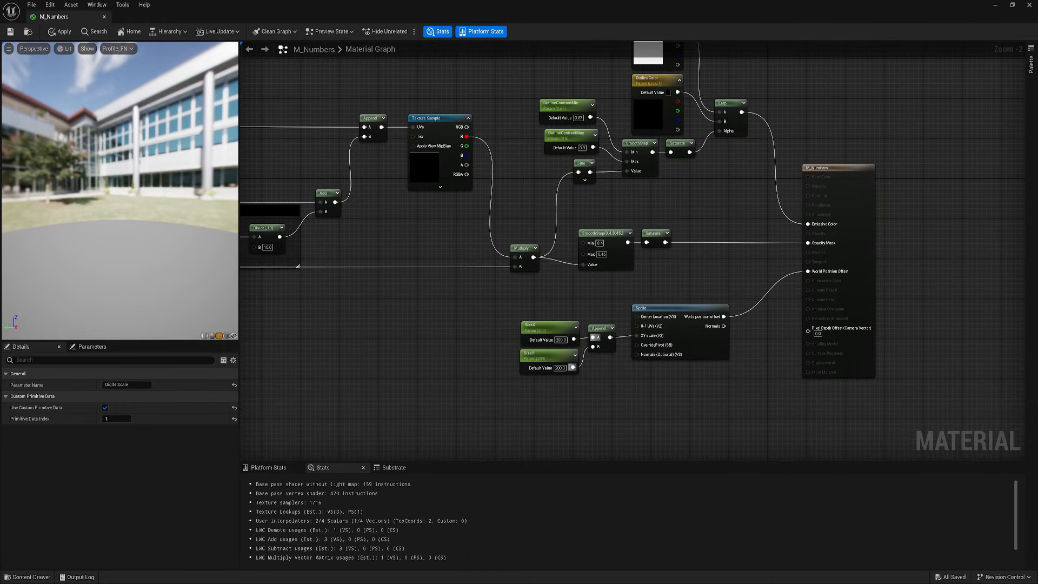
pyautogui.moveTo(558, 150); pyautogui.dragTo(579, 231, button='right')
pyautogui.moveTo(549, 160); pyautogui.dragTo(594, 232)
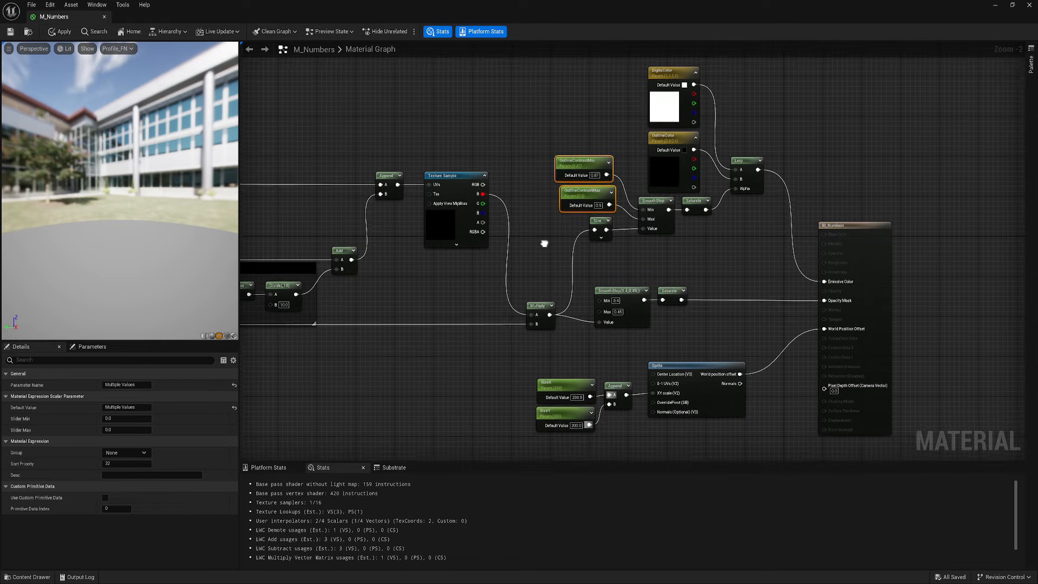
pyautogui.moveTo(551, 250); pyautogui.dragTo(554, 229, button='right')
pyautogui.moveTo(615, 133); pyautogui.dragTo(602, 153, button='right')
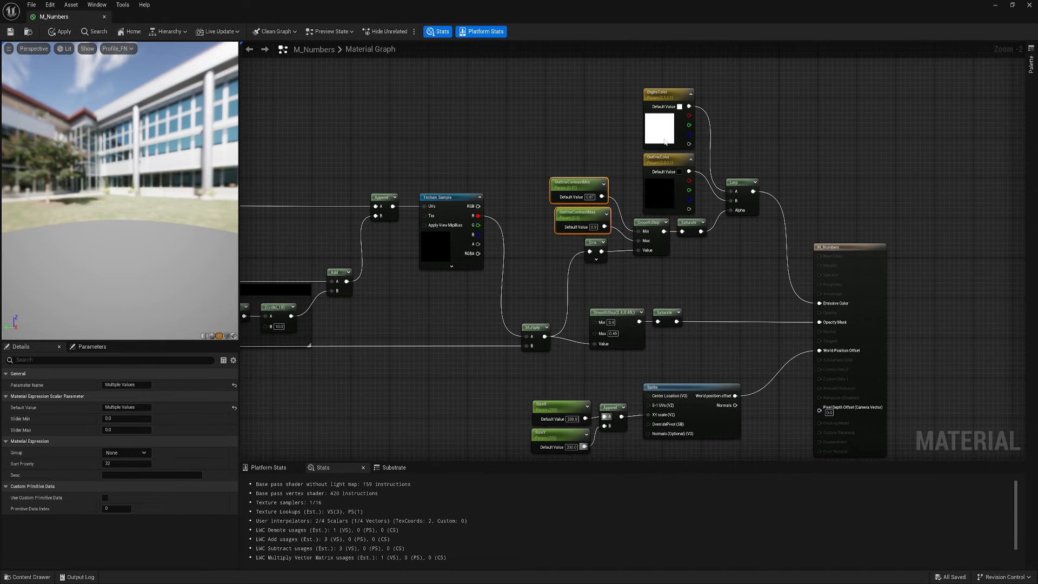
pyautogui.click(664, 139)
pyautogui.moveTo(555, 399); pyautogui.dragTo(577, 316, button='right')
pyautogui.moveTo(586, 374); pyautogui.dragTo(586, 374)
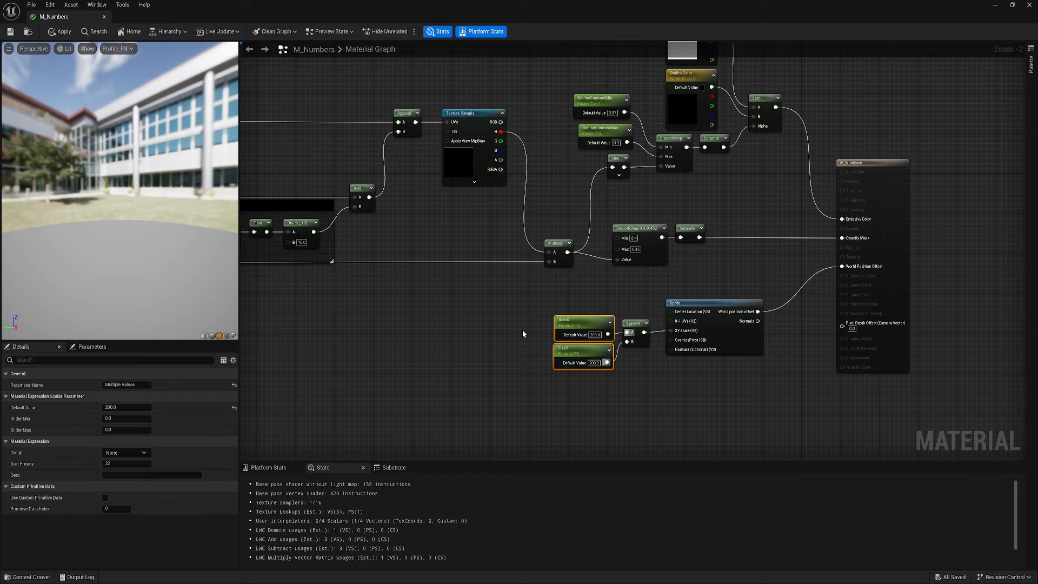
pyautogui.click(523, 330)
# Enable custom primitive data on the DigitsColor parameter and set its primitive data index to 2.
pyautogui.moveTo(568, 281); pyautogui.dragTo(558, 361, button='right')
pyautogui.scroll(2, 593, 191)
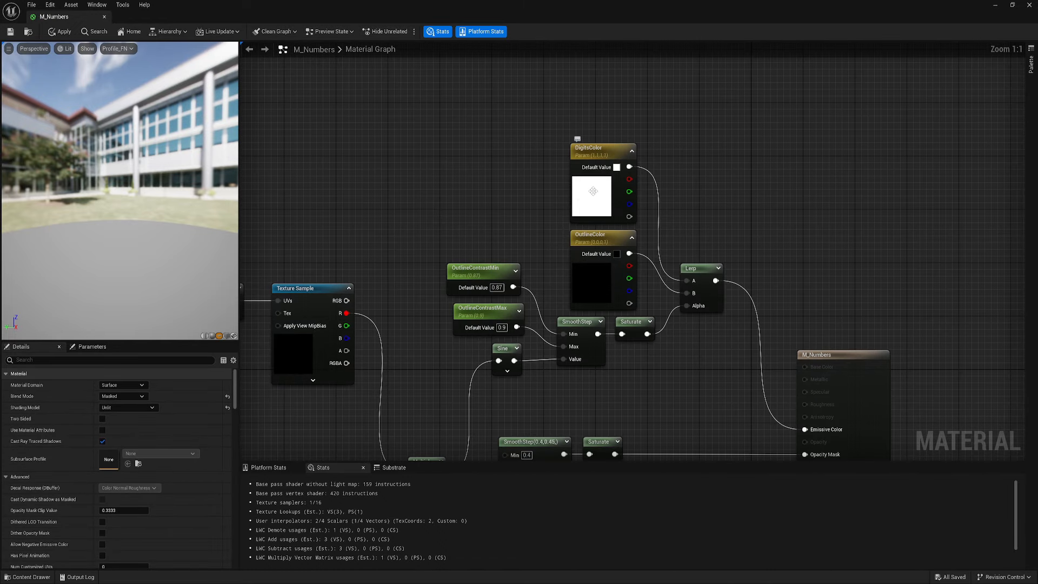
pyautogui.click(593, 191)
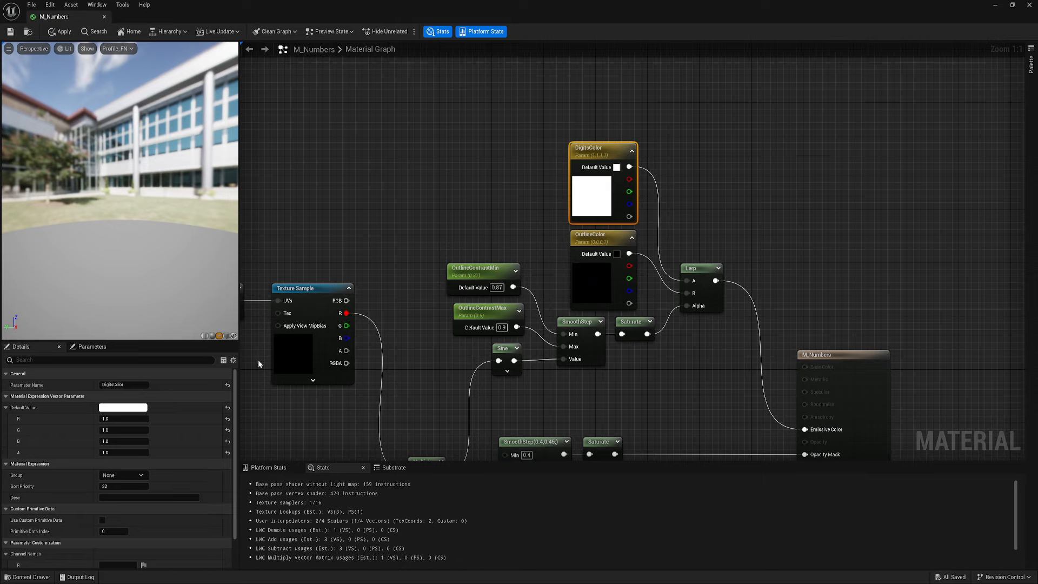
pyautogui.click(102, 521)
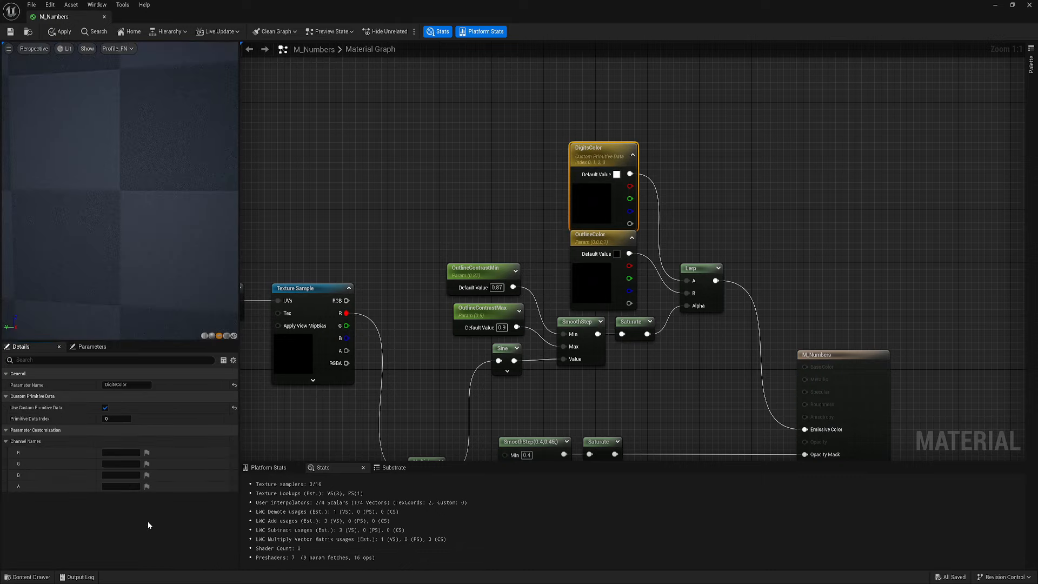
pyautogui.click(116, 419)
pyautogui.write('2')
pyautogui.press('Return')
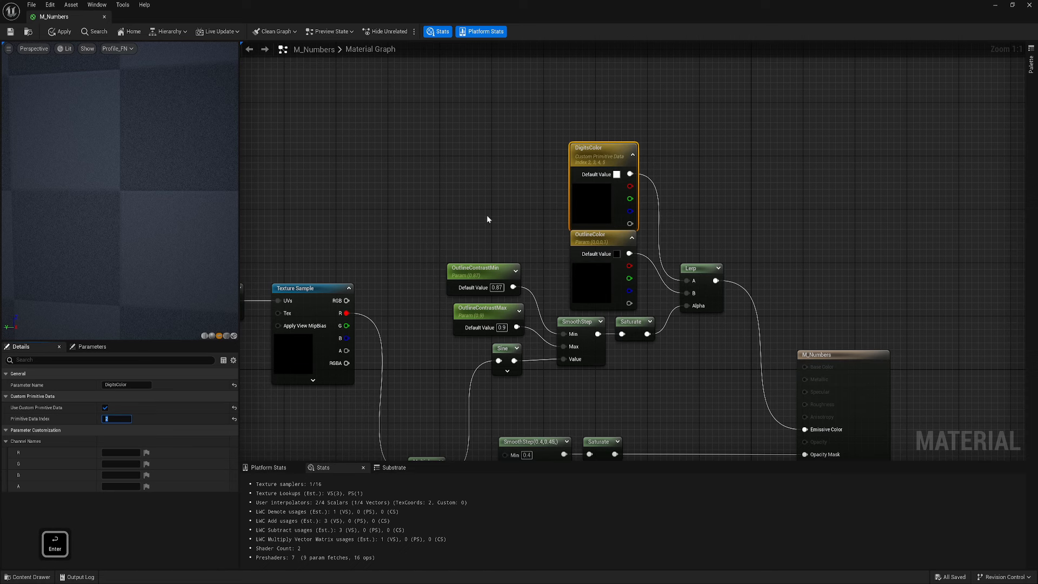
# Enable custom primitive data on the OutlineColor parameter and set its primitive data index to 6.
pyautogui.moveTo(488, 176); pyautogui.dragTo(524, 226, button='right')
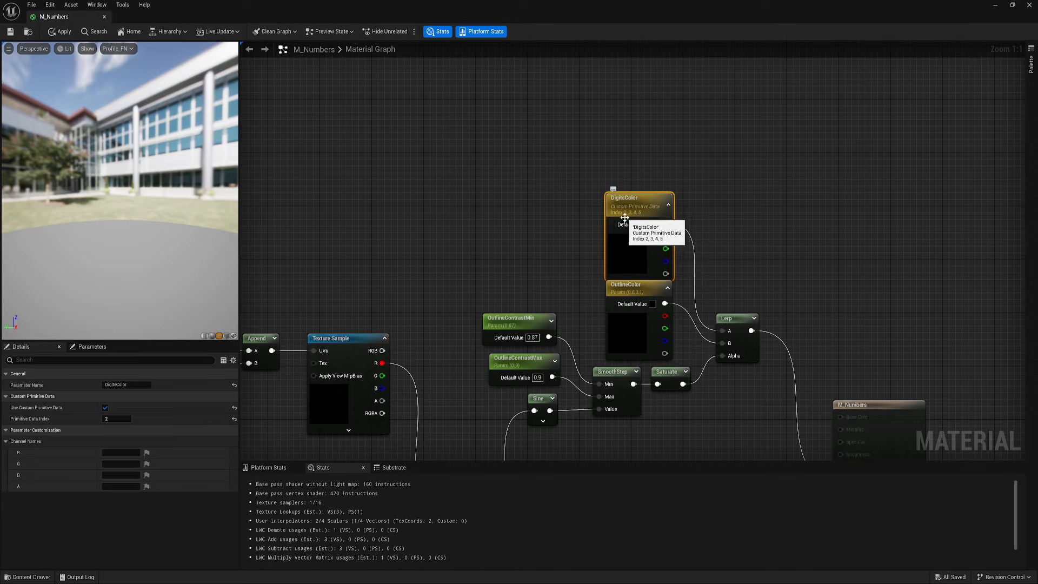
pyautogui.moveTo(586, 286); pyautogui.dragTo(592, 238, button='right')
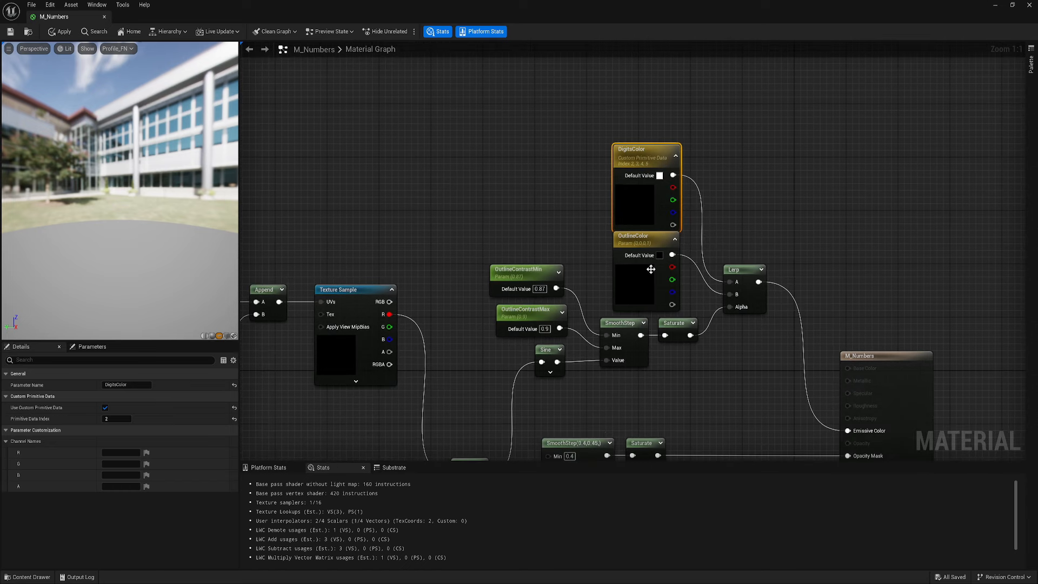
pyautogui.click(644, 279)
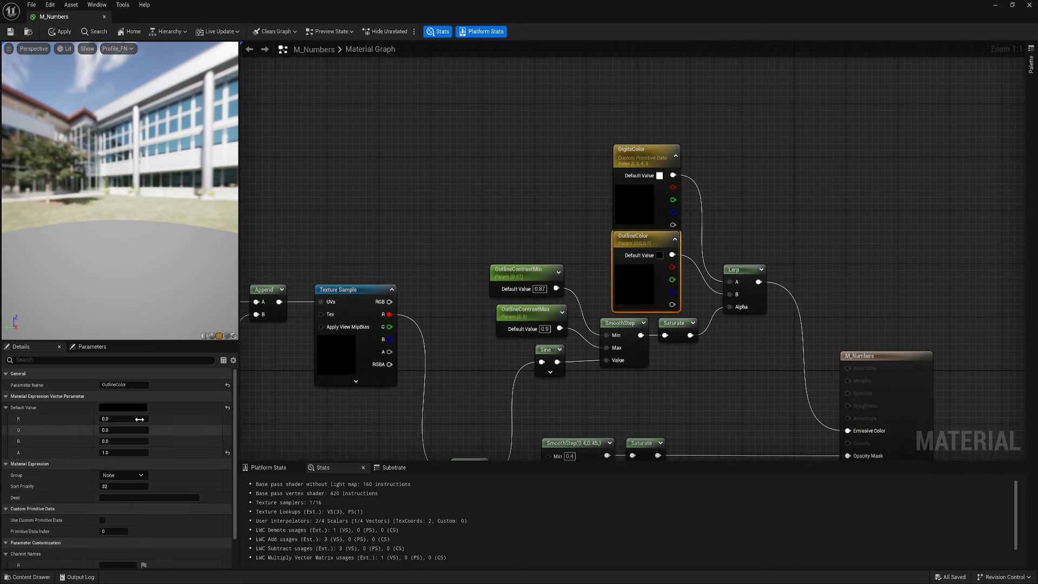
pyautogui.click(108, 522)
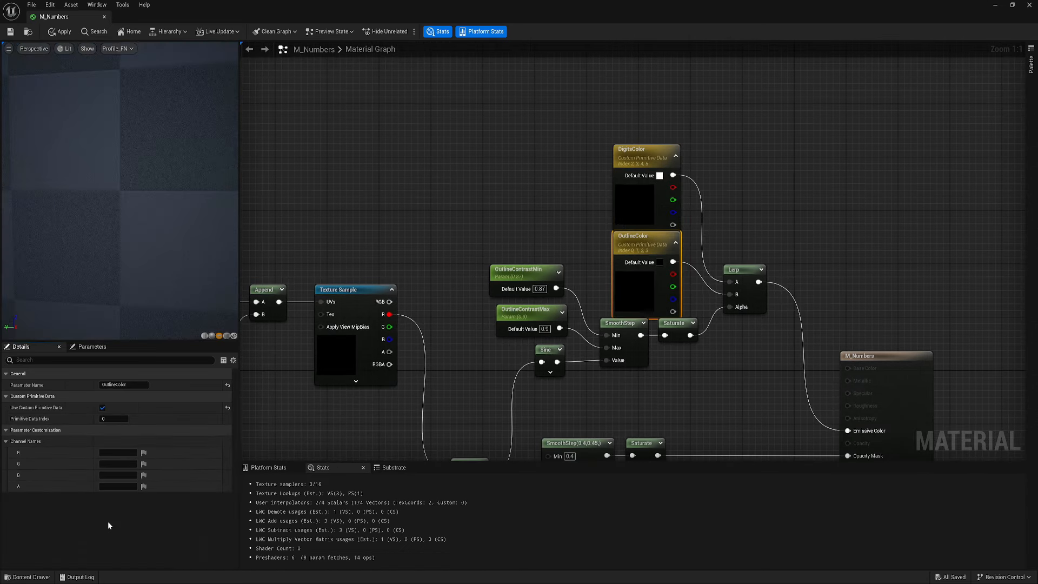
pyautogui.click(115, 419)
pyautogui.write('6')
pyautogui.press('Return')
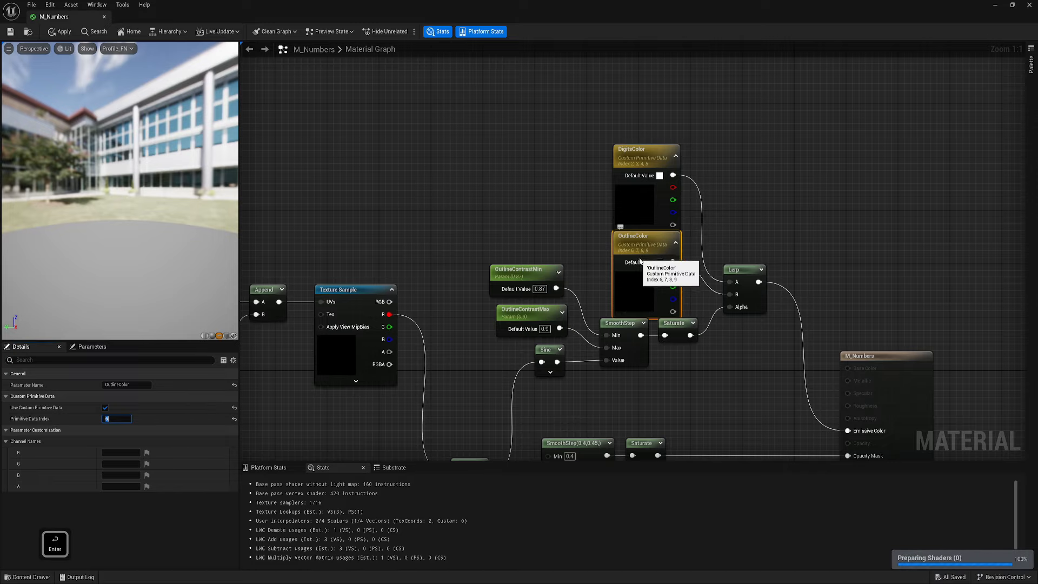
# Enable custom primitive data on the SizeX parameter and set its primitive data index to 10.
pyautogui.moveTo(533, 236); pyautogui.dragTo(541, 178, button='right')
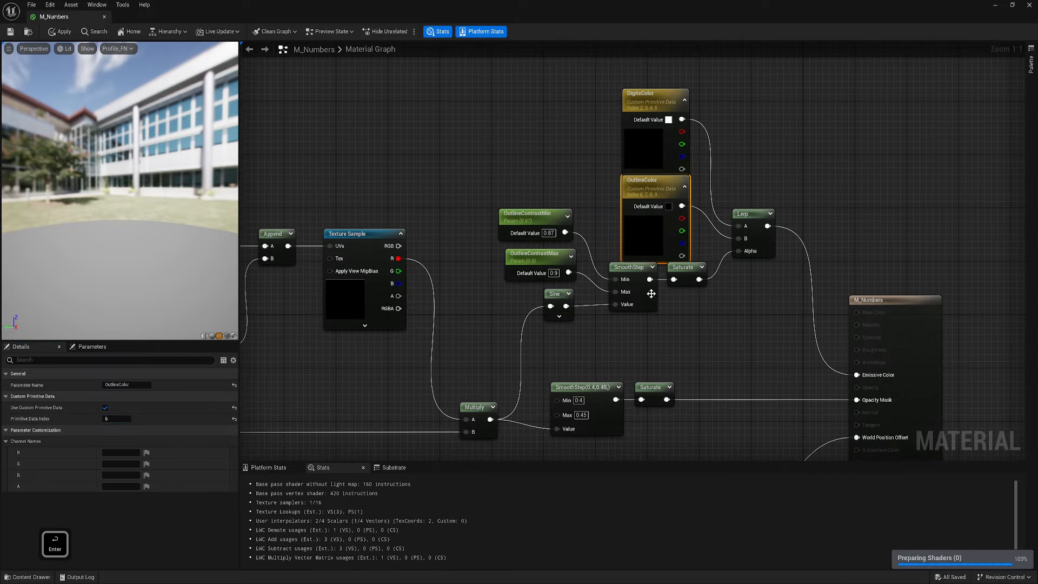
pyautogui.moveTo(588, 350); pyautogui.dragTo(664, 148, button='right')
pyautogui.moveTo(605, 311); pyautogui.dragTo(564, 260, button='right')
pyautogui.click(539, 262)
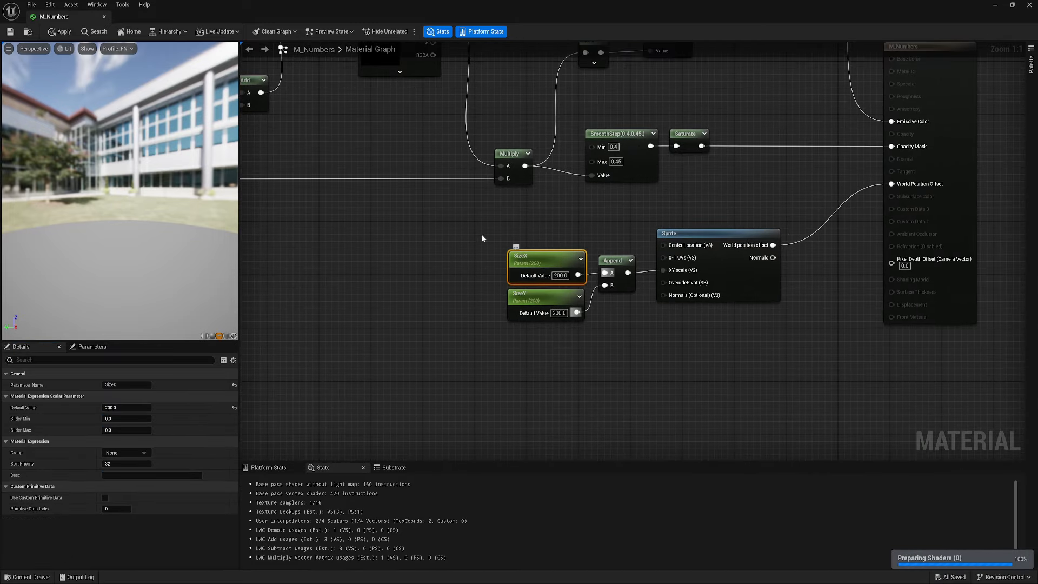
pyautogui.click(105, 498)
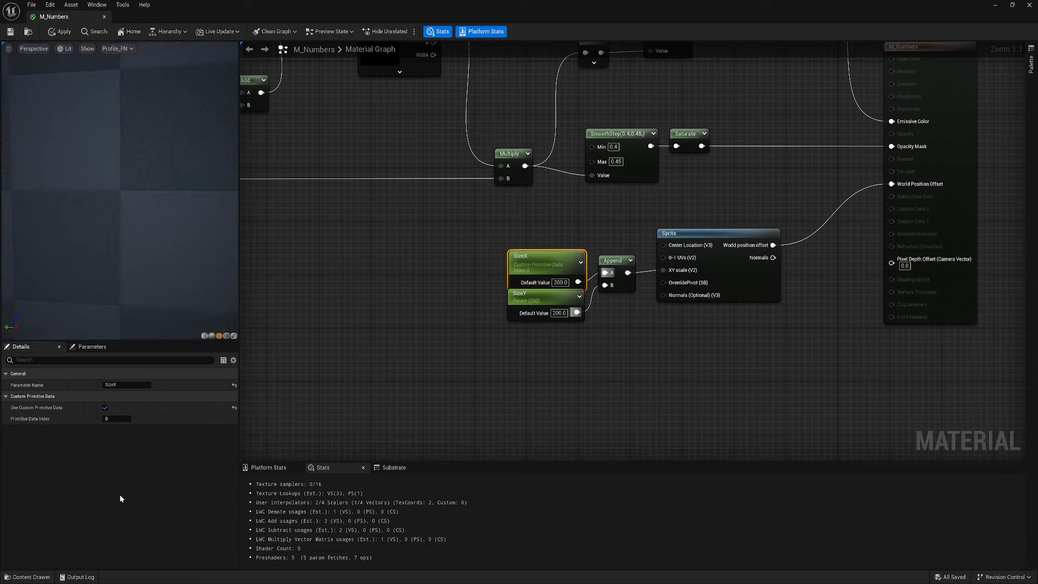
pyautogui.click(108, 419)
pyautogui.write('10')
pyautogui.press('Return')
# Enable custom primitive data on the SizeY parameter and set its primitive data index to 11.
pyautogui.click(542, 297)
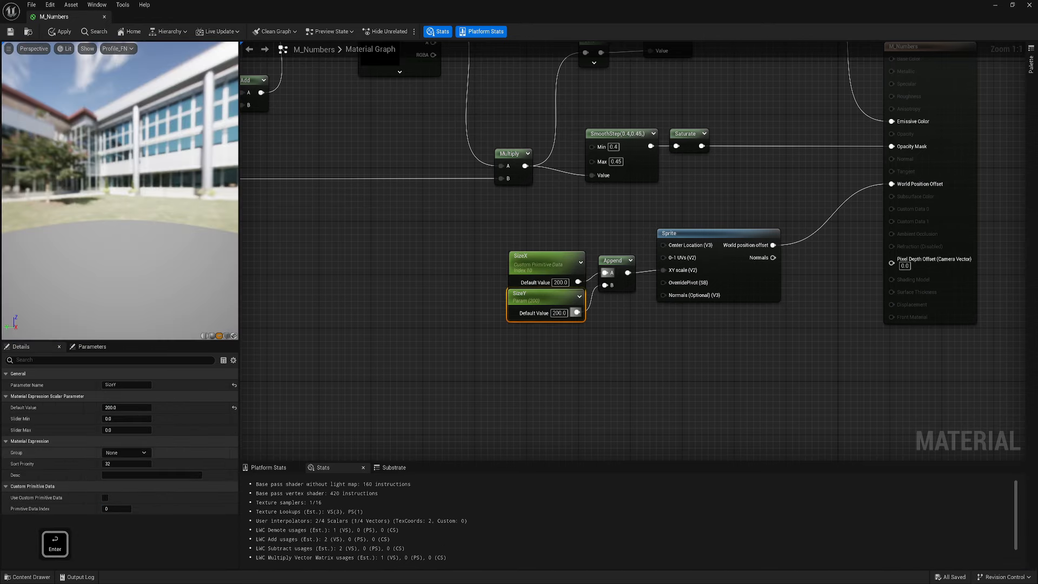
pyautogui.click(105, 498)
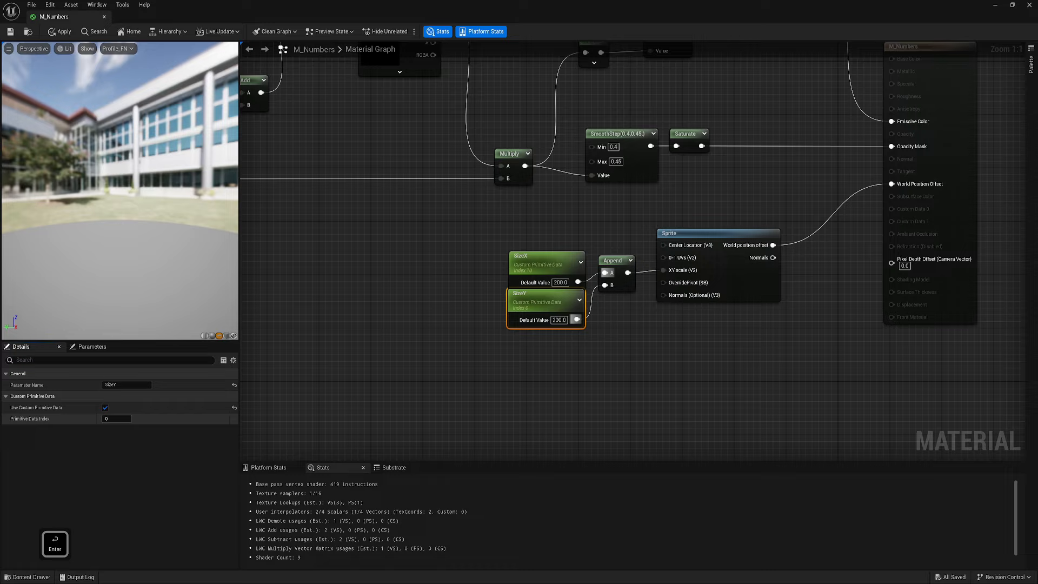
pyautogui.click(129, 420)
pyautogui.write('11')
pyautogui.press('Return')
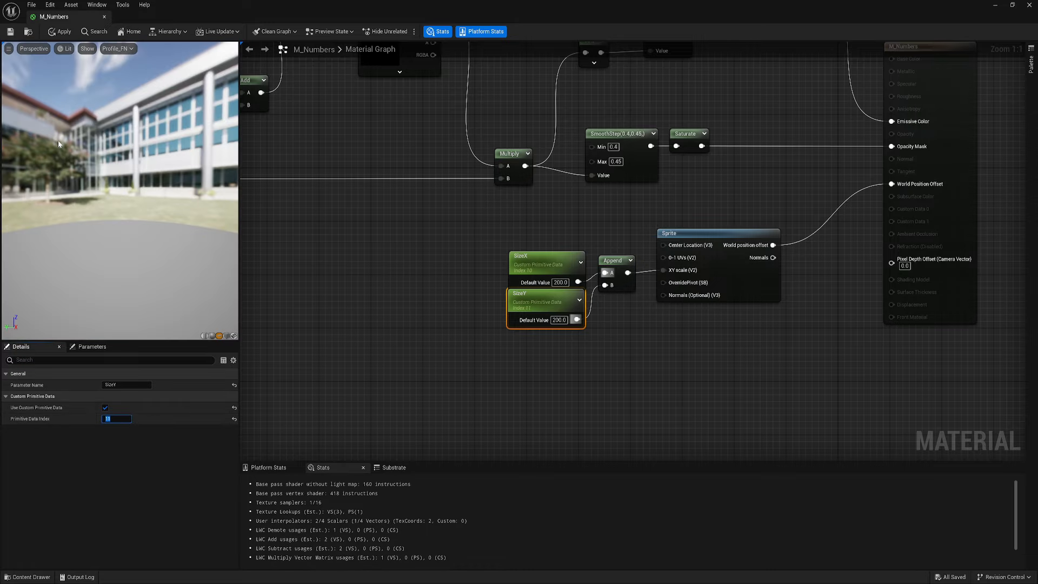
# Save the M_Numbers material, close its editor and return to the level viewport.
pyautogui.click(15, 35)
pyautogui.doubleClick(307, 11)
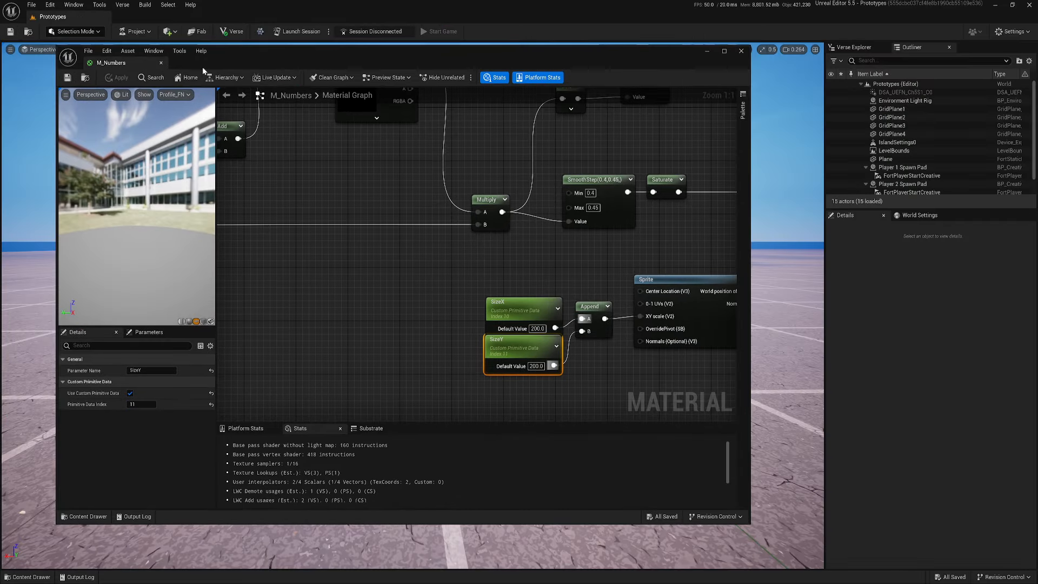
pyautogui.click(161, 64)
pyautogui.press('d')
pyautogui.press('w')
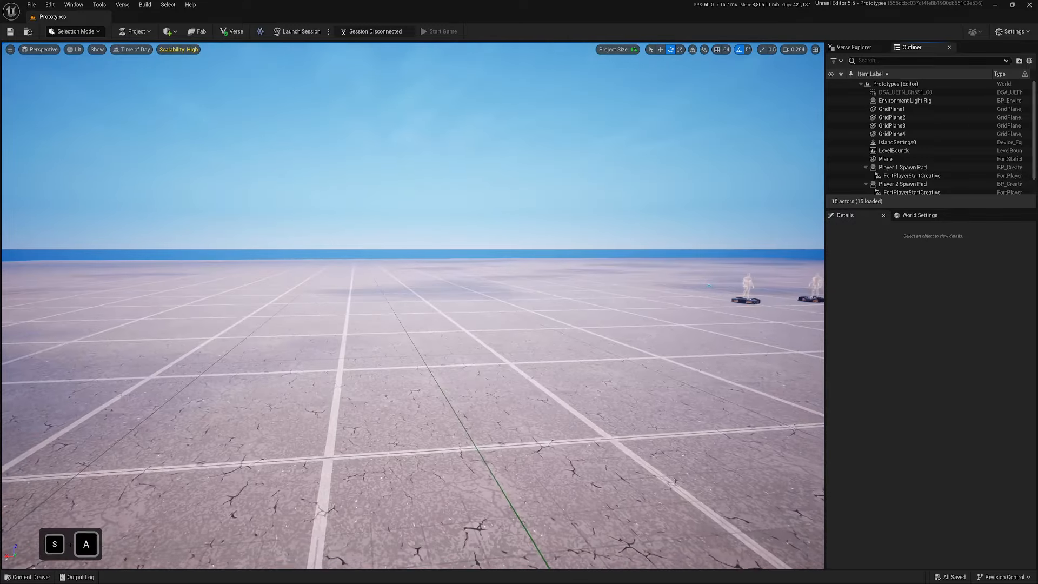
# Add custom primitive data defaults on the Plane actor for Value, Digits Scale, DigitsColor, OutlineColor, SizeX and SizeY.
pyautogui.press('a')
pyautogui.click(917, 159)
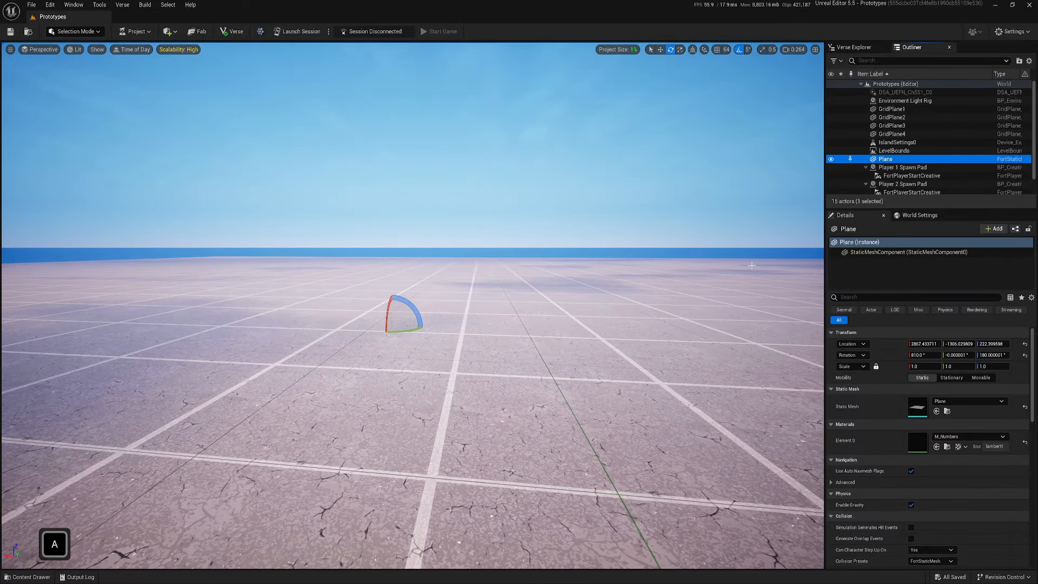
pyautogui.press('w')
pyautogui.moveTo(455, 359); pyautogui.dragTo(452, 359, button='right')
pyautogui.press('a')
pyautogui.press('d')
pyautogui.scroll(-10, 884, 439)
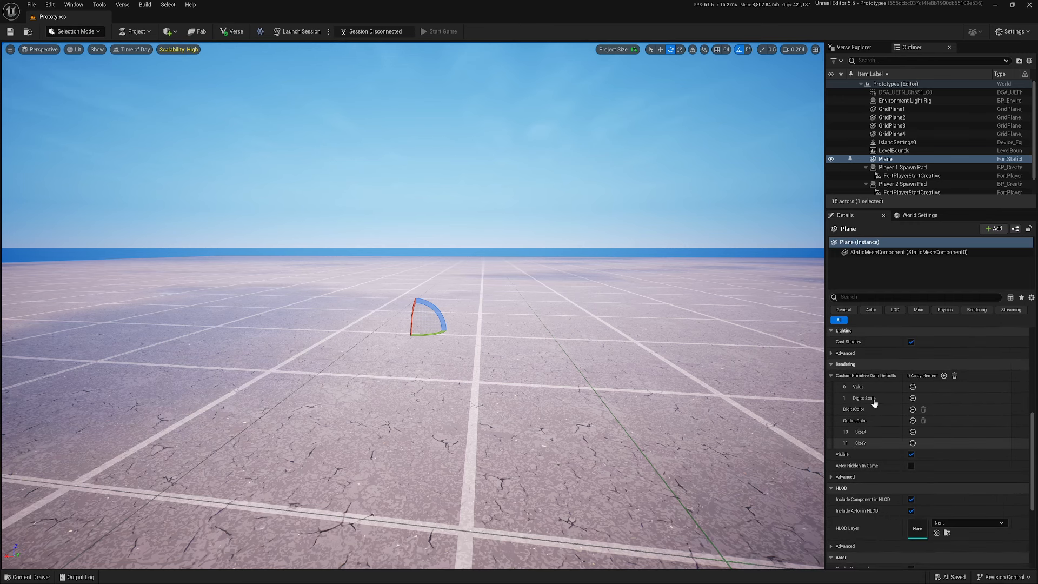
pyautogui.click(913, 387)
pyautogui.click(913, 399)
pyautogui.click(913, 410)
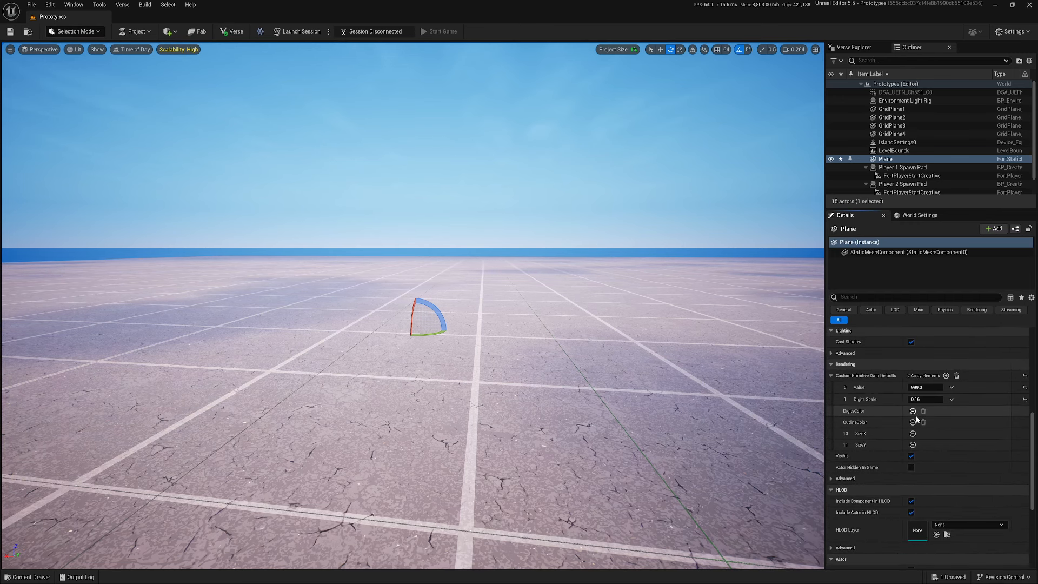
pyautogui.click(913, 422)
pyautogui.click(913, 434)
pyautogui.click(912, 445)
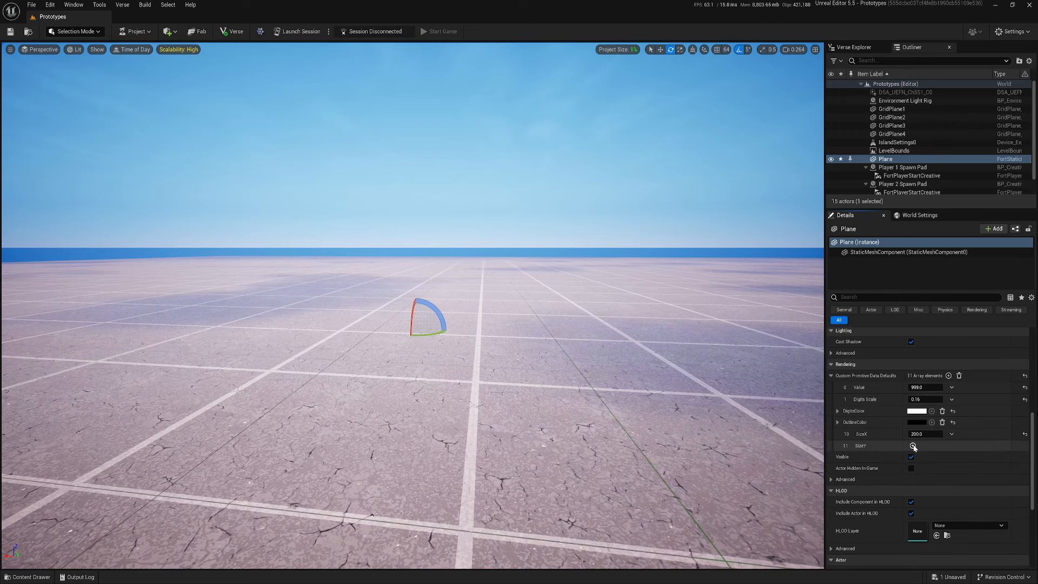
# Try enlarging the 999 number by raising SizeX to about 614 and SizeY to about 830.
pyautogui.press('w')
pyautogui.press('d')
pyautogui.moveTo(785, 405)
pyautogui.mouseDown(button='right')
pyautogui.moveTo(753, 408)
pyautogui.moveTo(785, 405)
pyautogui.mouseUp(button='right')
pyautogui.press('q')
pyautogui.press('e')
pyautogui.moveTo(925, 434); pyautogui.dragTo(957, 445)
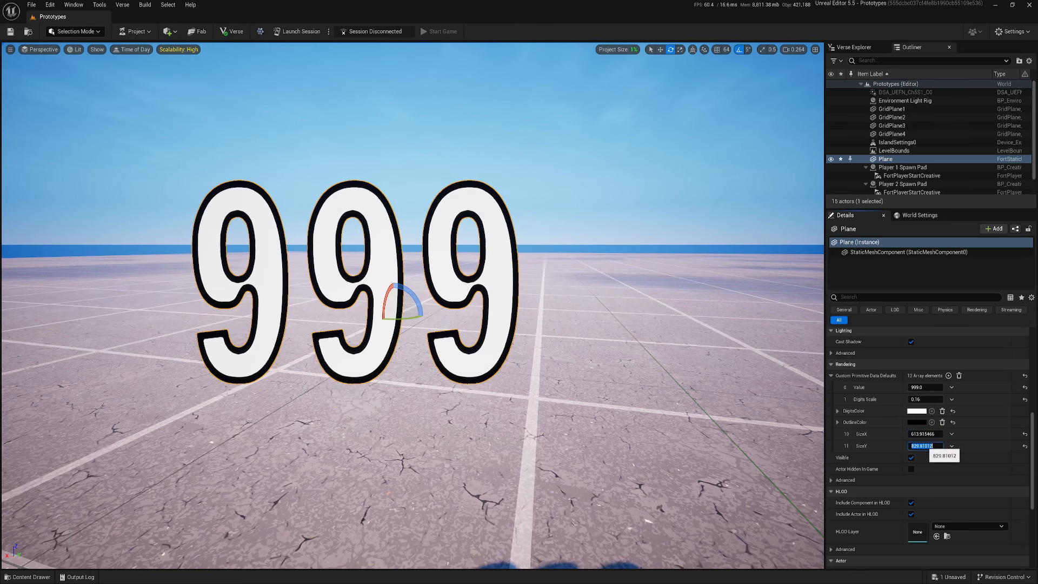
# Set the Plane's SizeY and SizeX custom primitive data to 200.
pyautogui.write('200')
pyautogui.press('Return')
pyautogui.click(921, 435)
pyautogui.write('200')
pyautogui.press('Return')
# Set the Plane's DigitsColor to a bright magenta-pink.
pyautogui.click(920, 411)
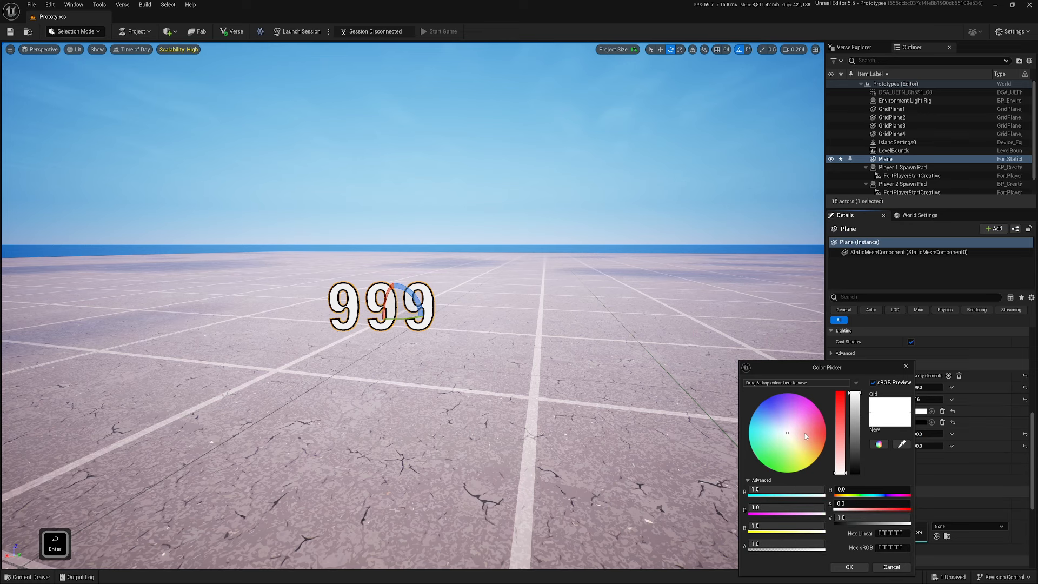
pyautogui.click(818, 437)
pyautogui.click(849, 567)
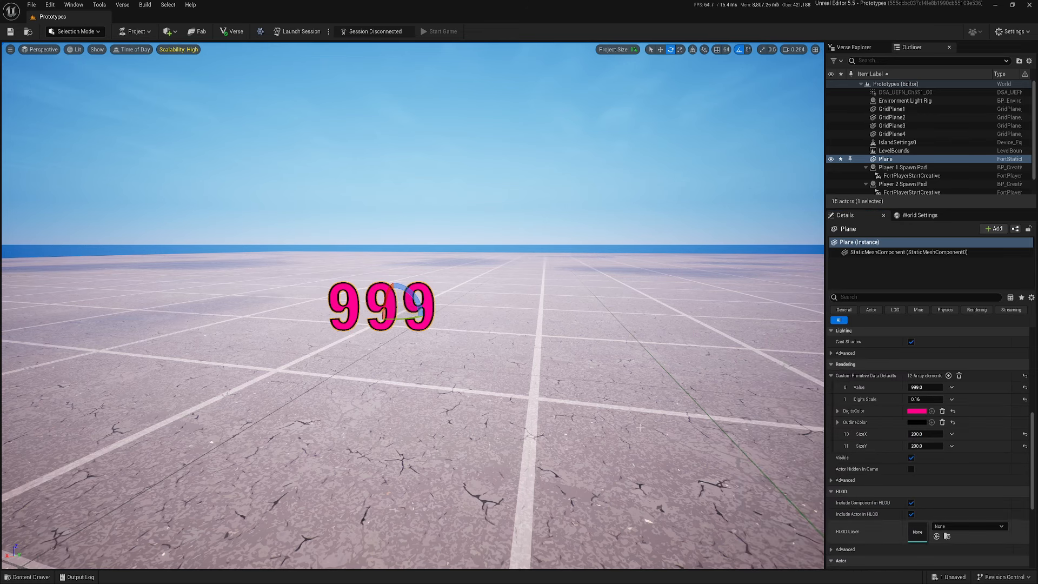
# Duplicate the pink number plane and place the copy beside the original along the red axis.
pyautogui.press('s')
pyautogui.moveTo(415, 313); pyautogui.dragTo(504, 318, button='right')
pyautogui.press('r')
pyautogui.press('w')
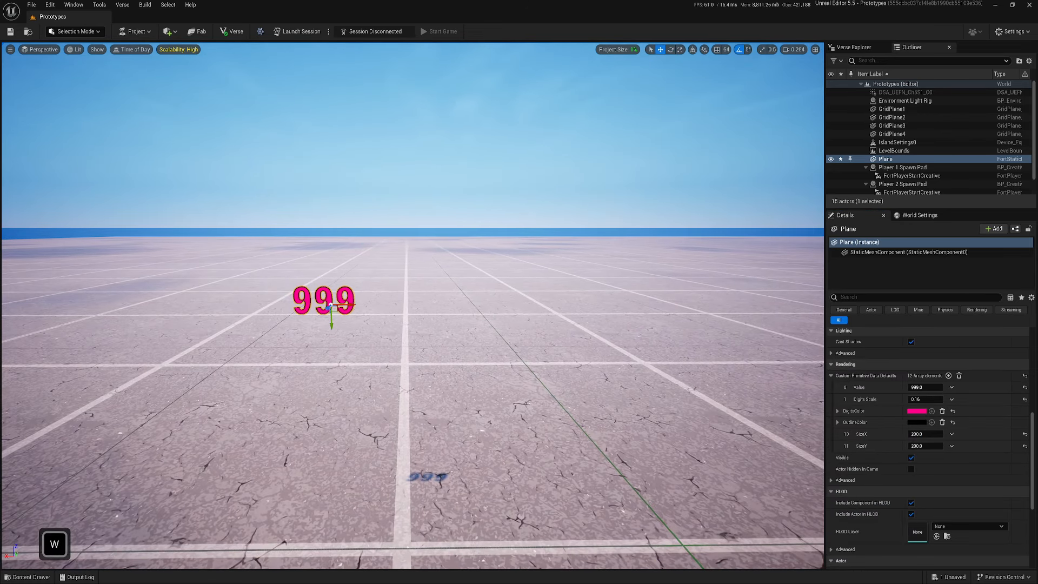
pyautogui.moveTo(416, 313); pyautogui.dragTo(378, 312, button='right')
pyautogui.keyDown('alt'); pyautogui.moveTo(379, 310); pyautogui.dragTo(572, 312); pyautogui.keyUp('alt')
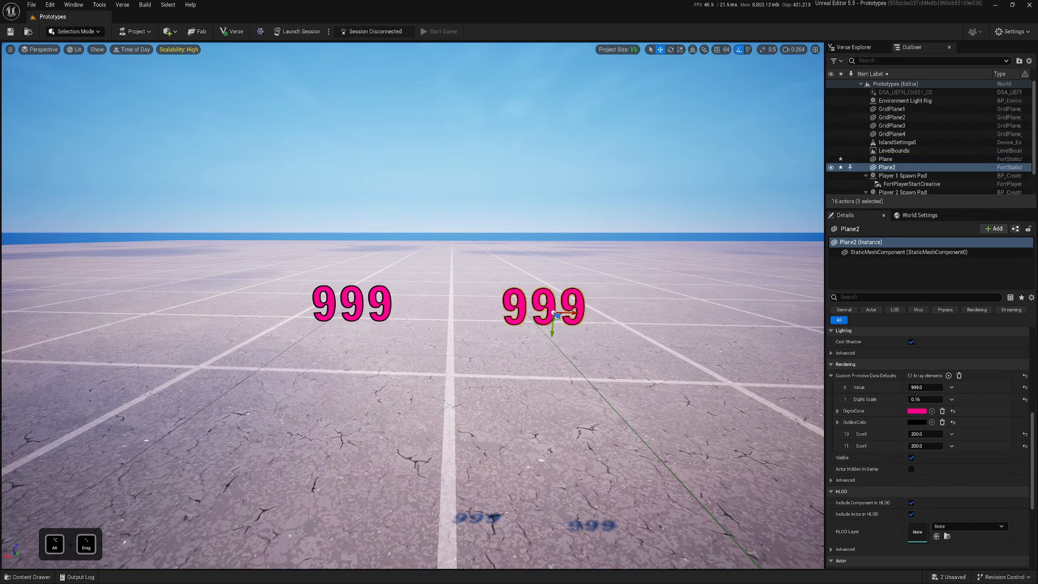
# Set the duplicated plane's Value to 100 in its custom primitive data.
pyautogui.press('d')
pyautogui.press('w')
pyautogui.moveTo(573, 312)
pyautogui.mouseDown(button='right')
pyautogui.moveTo(562, 297)
pyautogui.moveTo(584, 299)
pyautogui.mouseUp(button='right')
pyautogui.press('a')
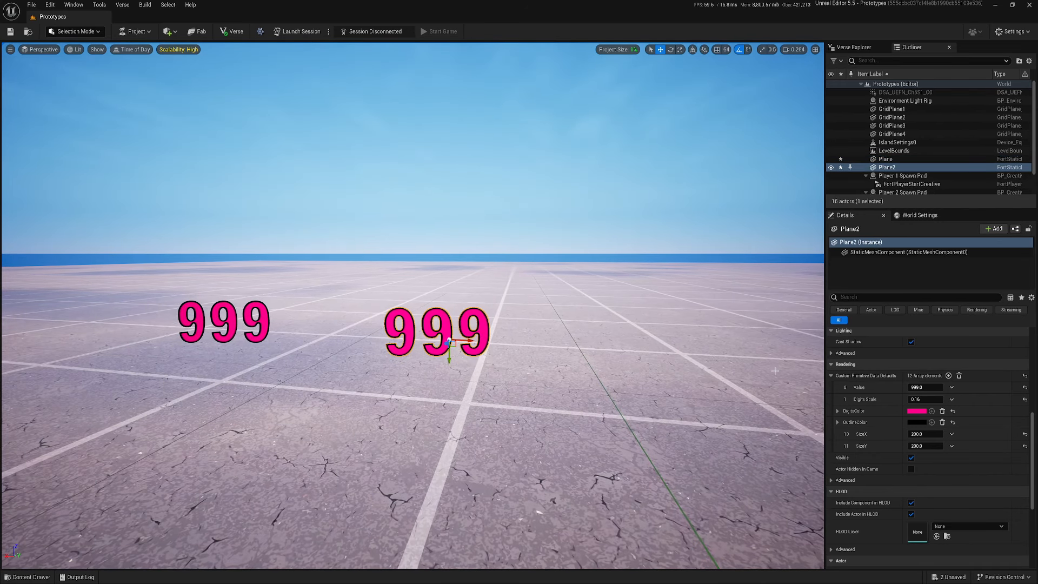
pyautogui.click(926, 387)
pyautogui.write('100')
pyautogui.press('Return')
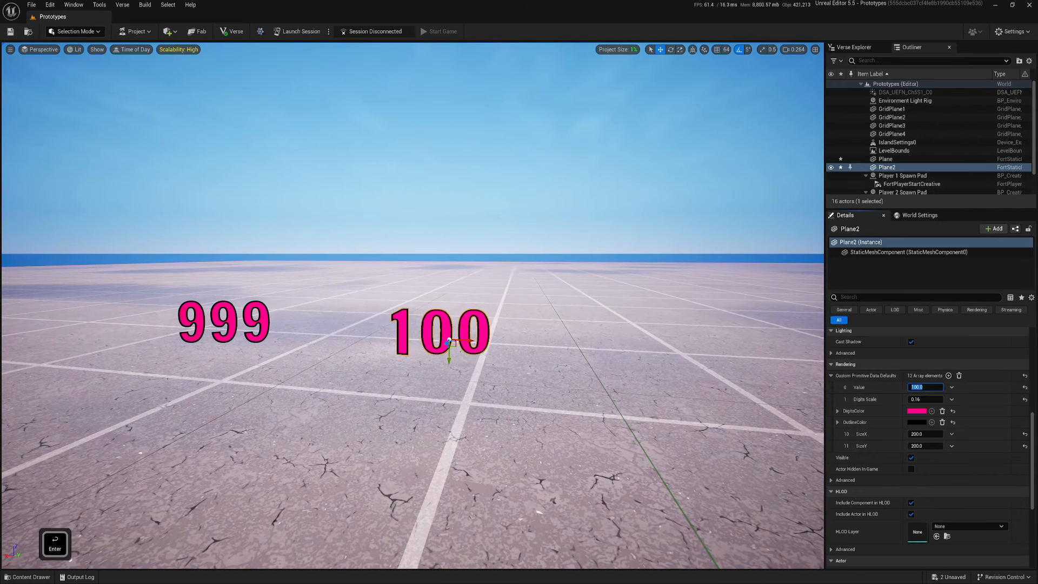
# Set the duplicated plane's DigitsColor to a bright green.
pyautogui.click(917, 410)
pyautogui.moveTo(802, 448); pyautogui.dragTo(773, 488)
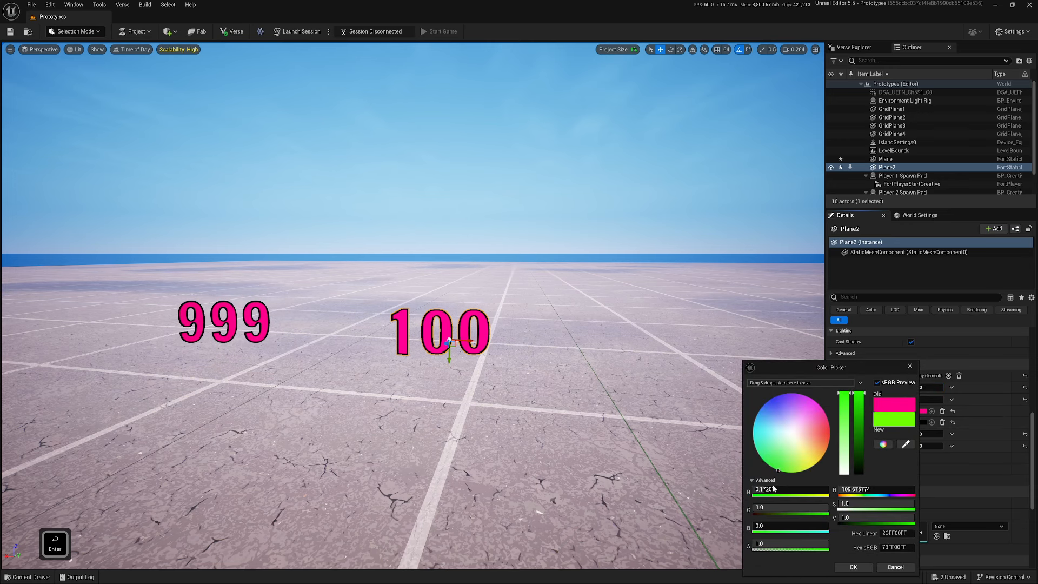
pyautogui.click(852, 566)
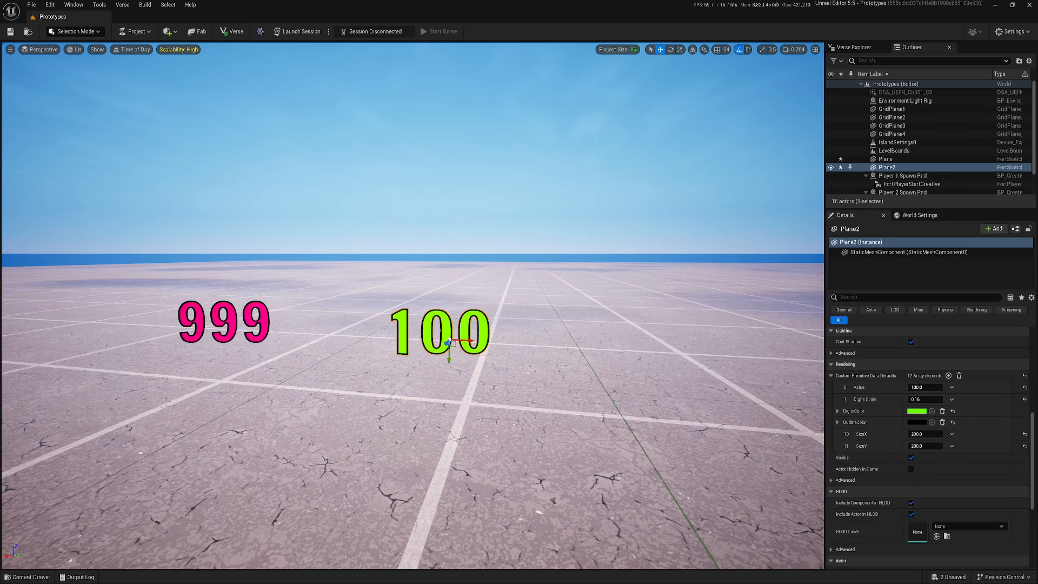
# Copy the DigitsColor sRGB hex value 6AFF00FF into the duplicated plane's OutlineColor and apply it.
pyautogui.click(919, 412)
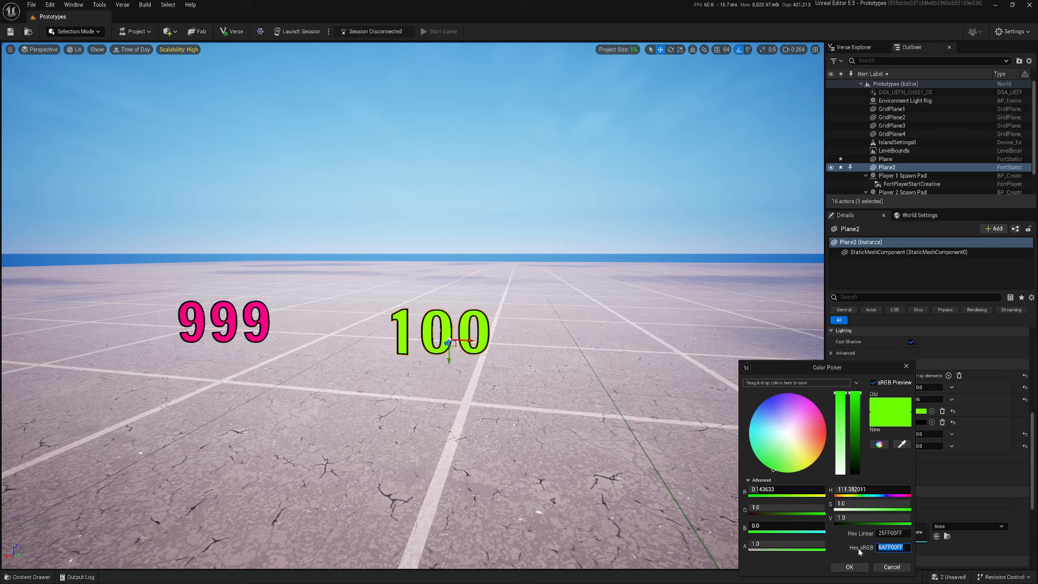
pyautogui.hotkey('ctrl', 'c')
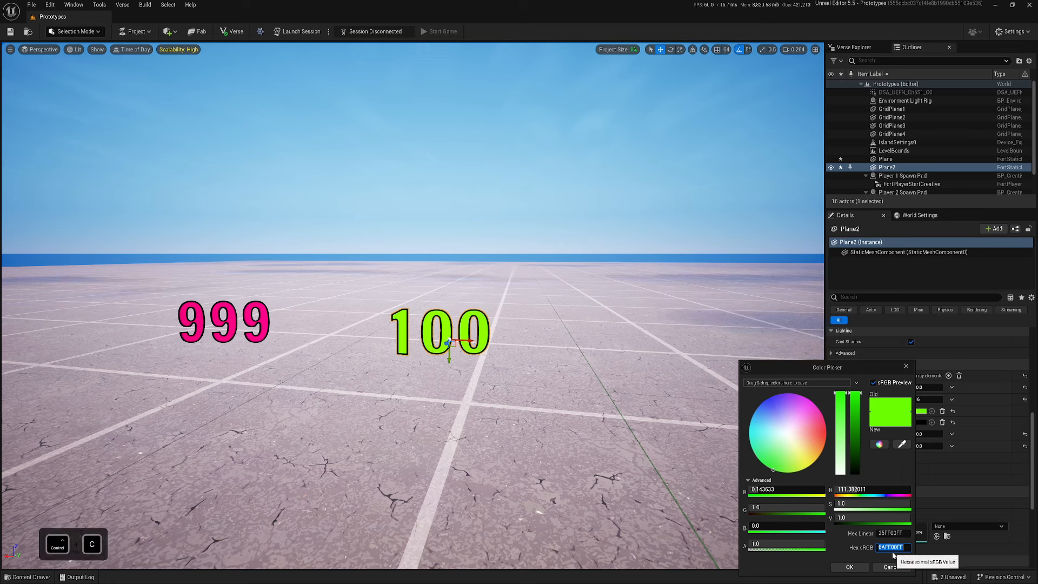
pyautogui.click(849, 567)
pyautogui.click(915, 423)
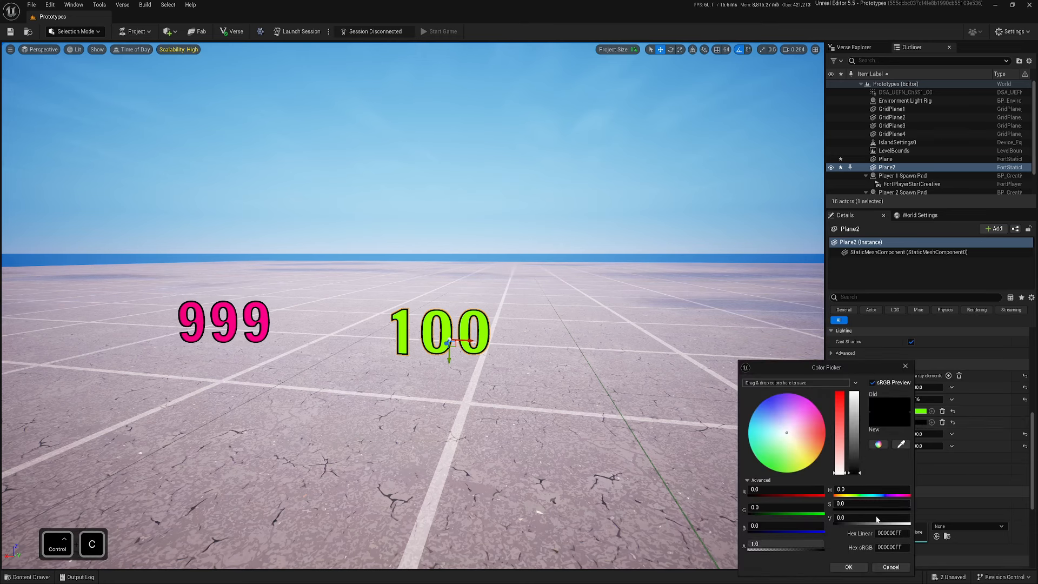
pyautogui.click(909, 548)
pyautogui.hotkey('ctrl', 'v')
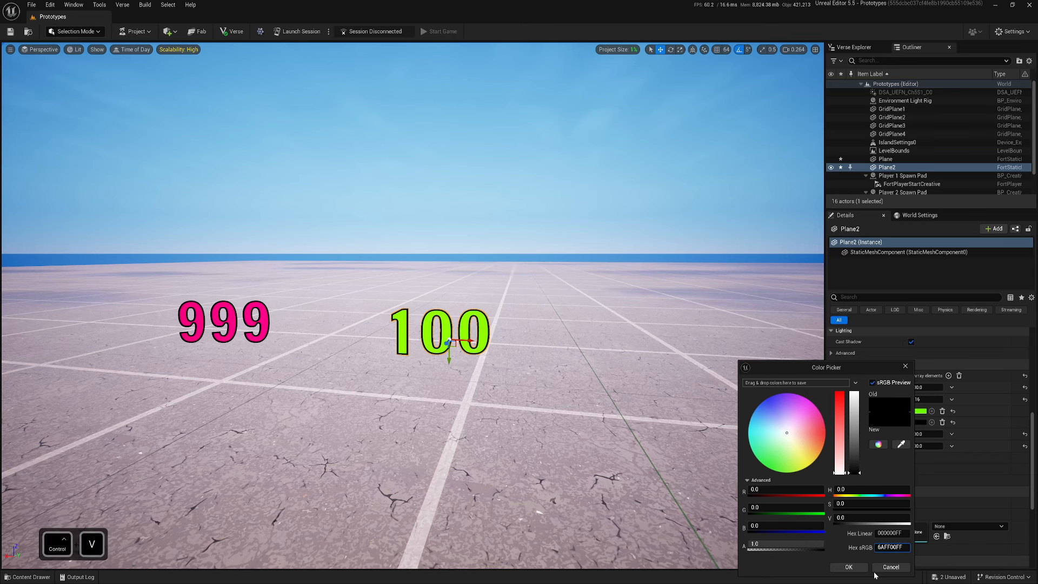
pyautogui.click(861, 568)
# Examine the green 100 and its outline both up close and from farther away, with nothing selected.
pyautogui.press('w')
pyautogui.moveTo(541, 368); pyautogui.dragTo(554, 372, button='right')
pyautogui.press('s')
pyautogui.press('w')
pyautogui.press('a')
pyautogui.press('d')
pyautogui.press('Escape')
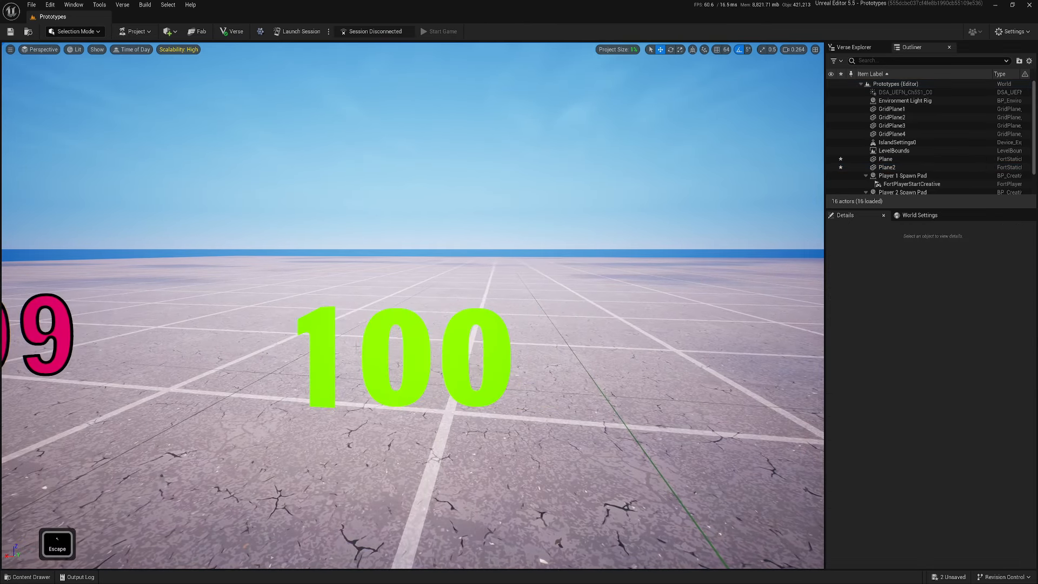
pyautogui.press('s')
pyautogui.press('w')
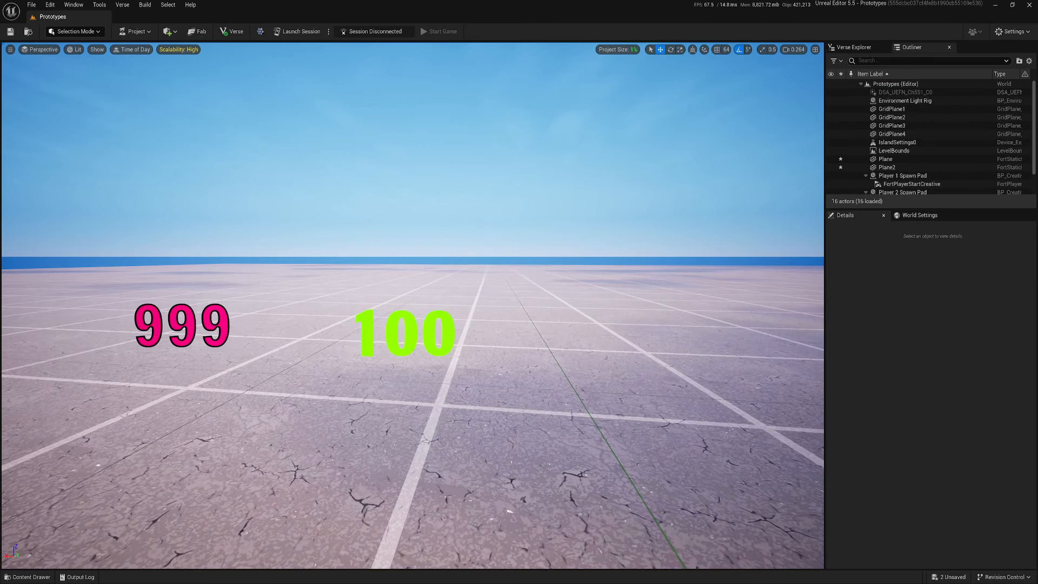
# Select the green 100, compare it with the pink 999 from several viewpoints, and review its custom primitive data.
pyautogui.click(404, 333)
pyautogui.moveTo(404, 333); pyautogui.dragTo(410, 333, button='right')
pyautogui.press('a')
pyautogui.press('w')
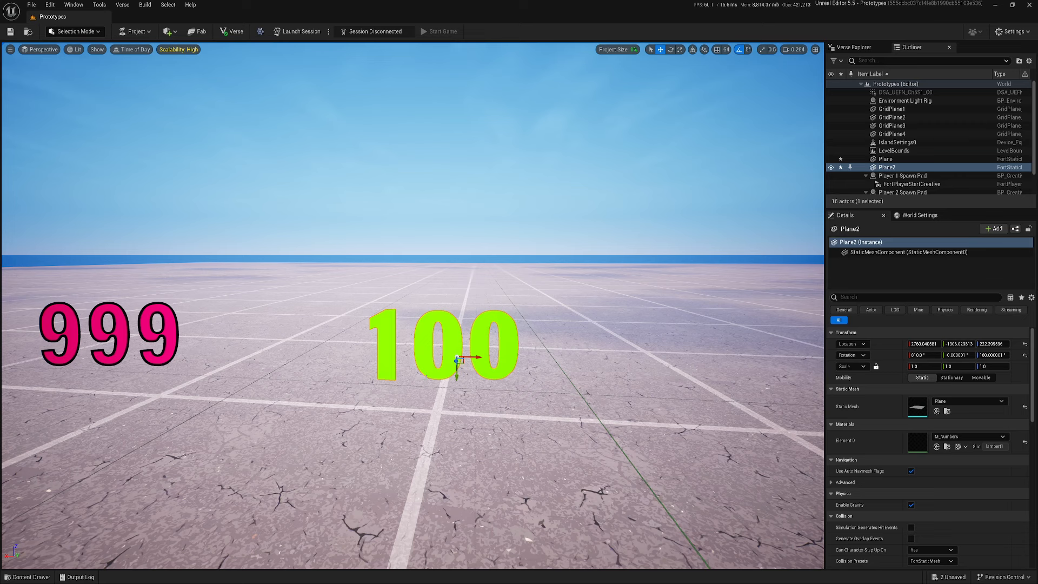
pyautogui.moveTo(689, 422); pyautogui.dragTo(689, 416, button='right')
pyautogui.press('s')
pyautogui.press('a')
pyautogui.press('d')
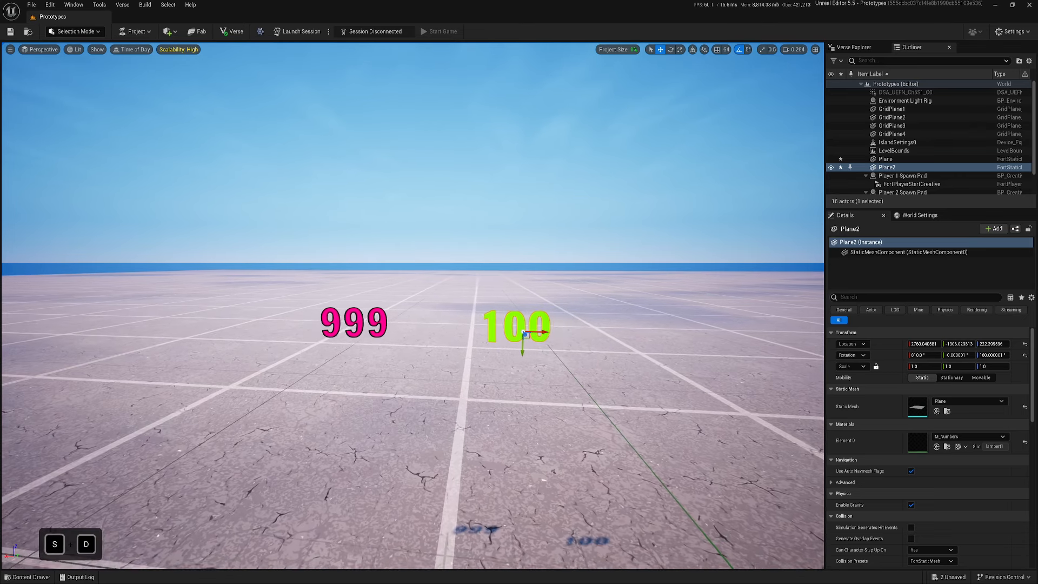
pyautogui.press('w')
pyautogui.press('a')
pyautogui.press('s')
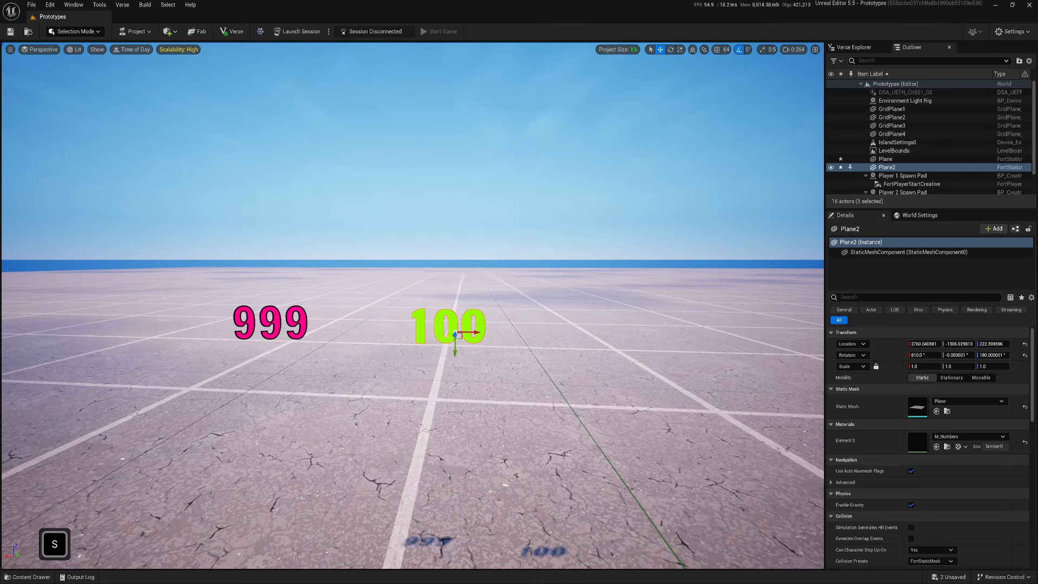
pyautogui.moveTo(784, 452); pyautogui.dragTo(782, 452, button='right')
pyautogui.press('w')
pyautogui.scroll(-5, 886, 491)
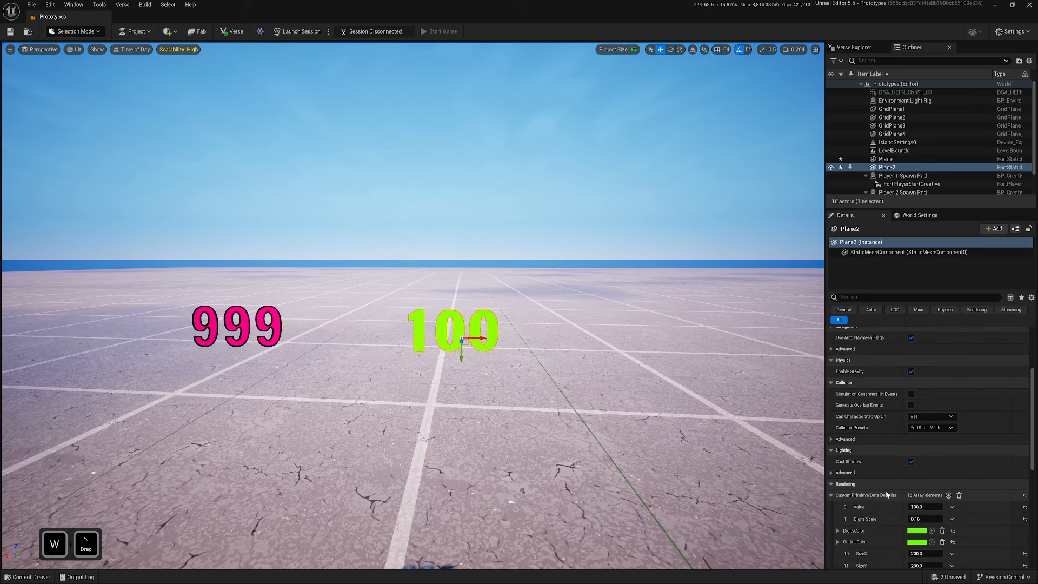
pyautogui.moveTo(397, 414); pyautogui.dragTo(428, 427, button='right')
# Create a Building Prop blueprint class in the TycoonNumbers folder, keeping the default name NewBlueprint, and open it.
pyautogui.hotkey('ctrl', 'space')
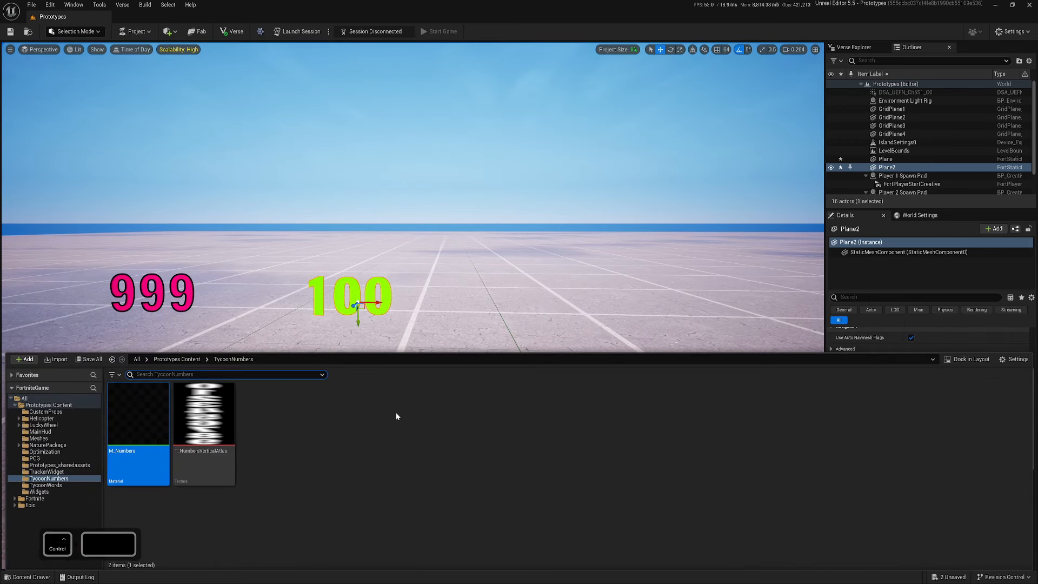
pyautogui.rightClick(302, 456)
pyautogui.click(355, 241)
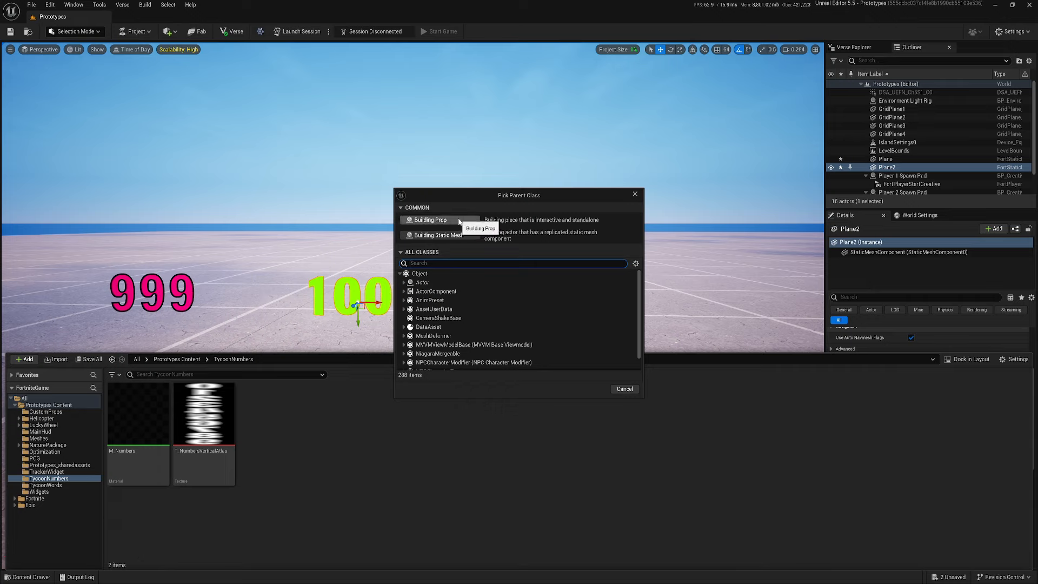
pyautogui.click(437, 222)
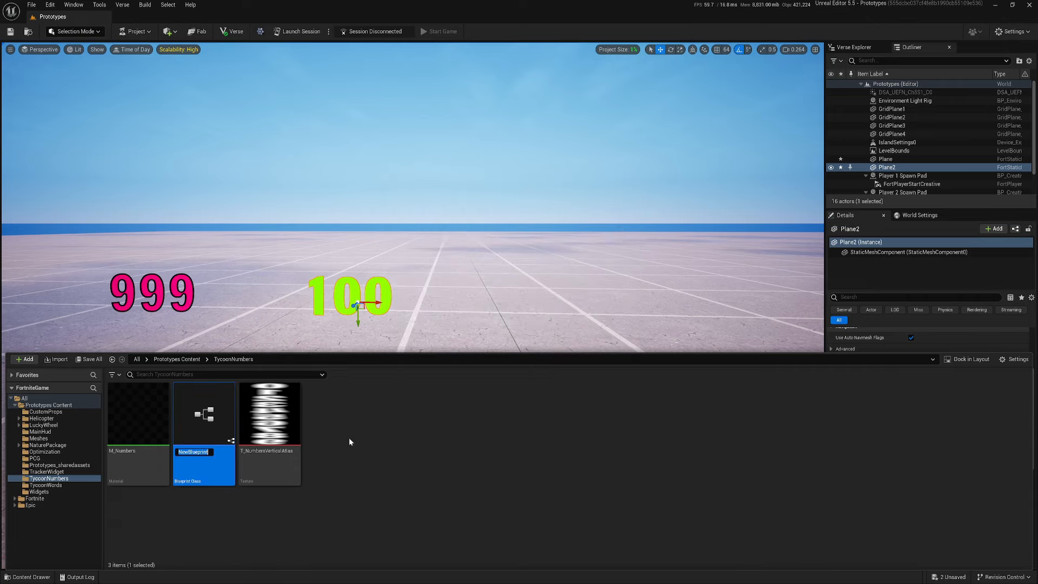
pyautogui.press('Return')
pyautogui.doubleClick(213, 408)
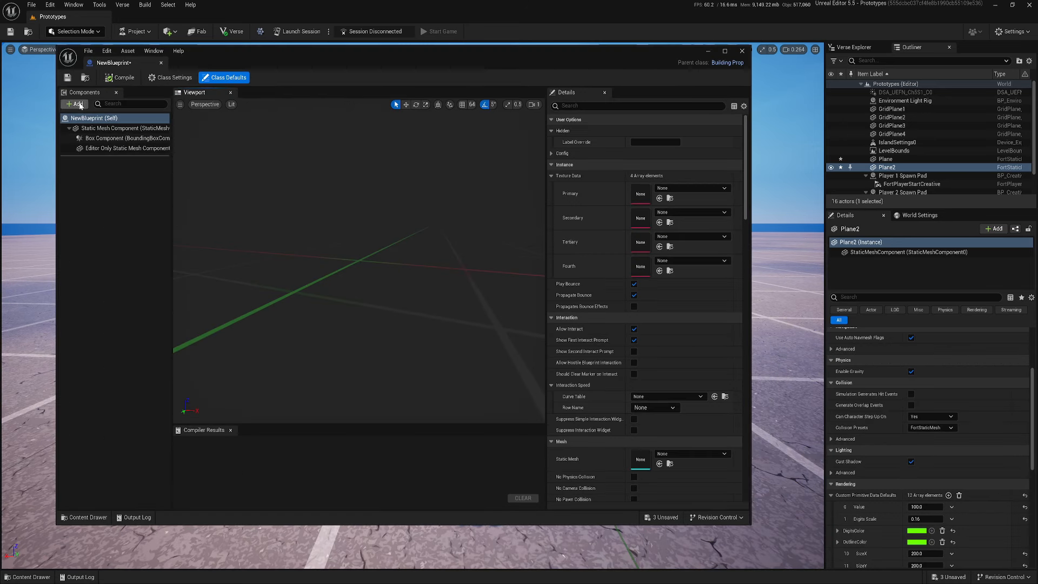
# Add a Plane component to the blueprint, keeping its default name, and select it.
pyautogui.click(78, 103)
pyautogui.click(81, 187)
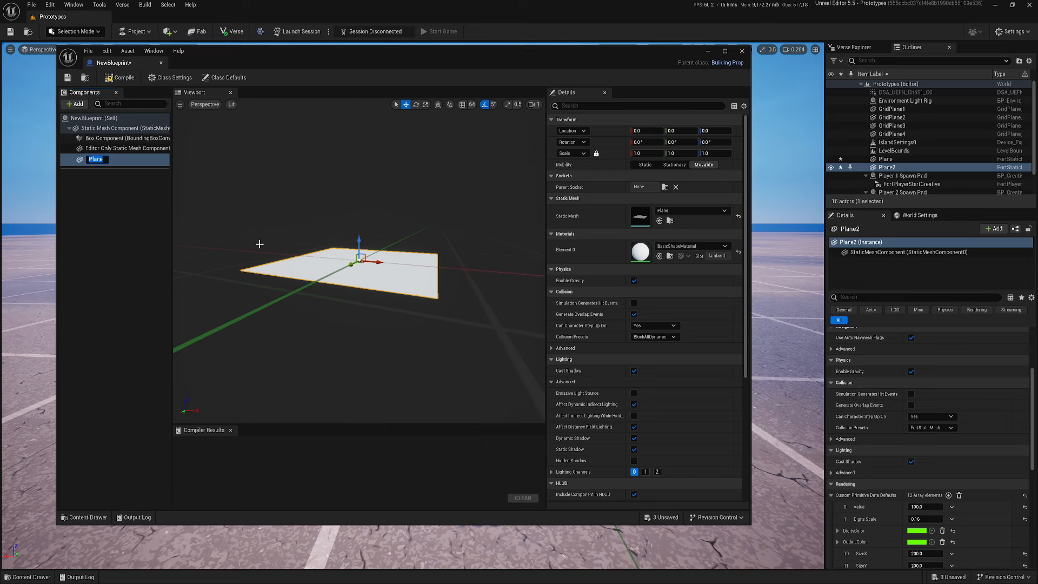
pyautogui.click(95, 229)
pyautogui.click(94, 159)
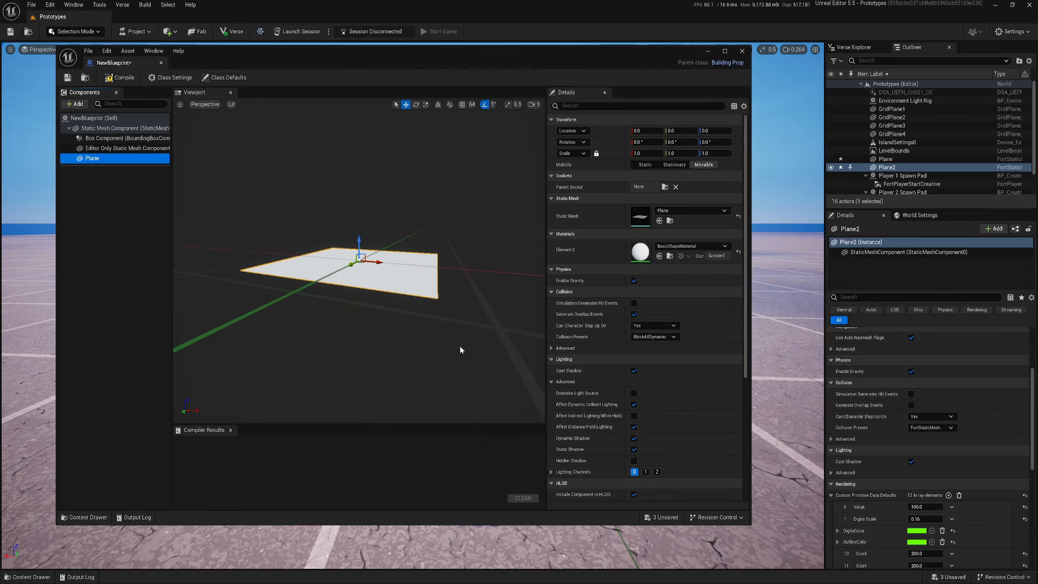
# Assign the M_Numbers material to the blueprint's Plane component, then compile and save the blueprint.
pyautogui.hotkey('ctrl', 'space')
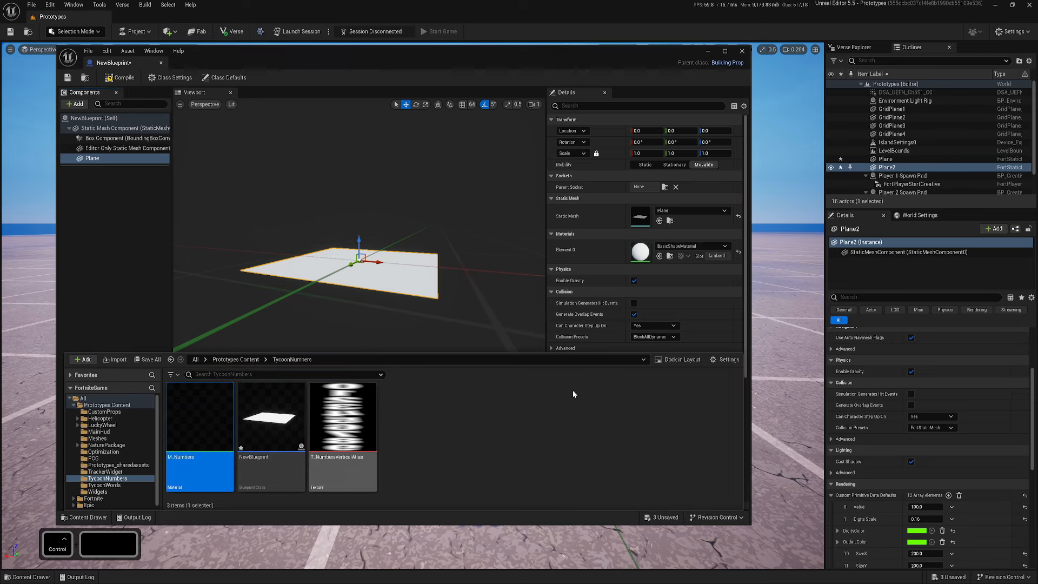
pyautogui.click(659, 256)
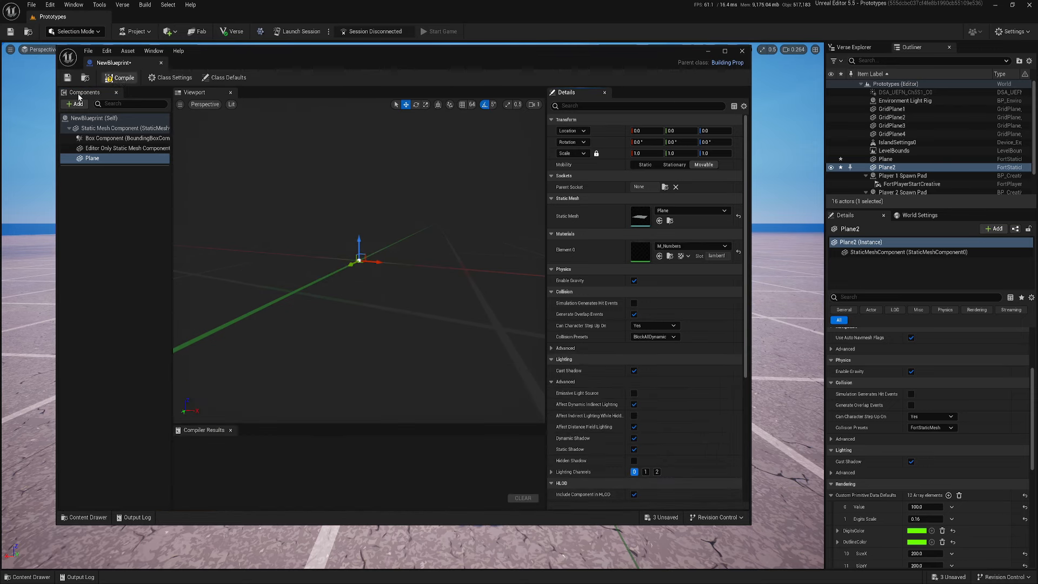
pyautogui.hotkey('ctrl', 's')
# Examine the rendering and static mesh settings of the blueprint's Plane component and root Static Mesh Component.
pyautogui.scroll(-7, 575, 351)
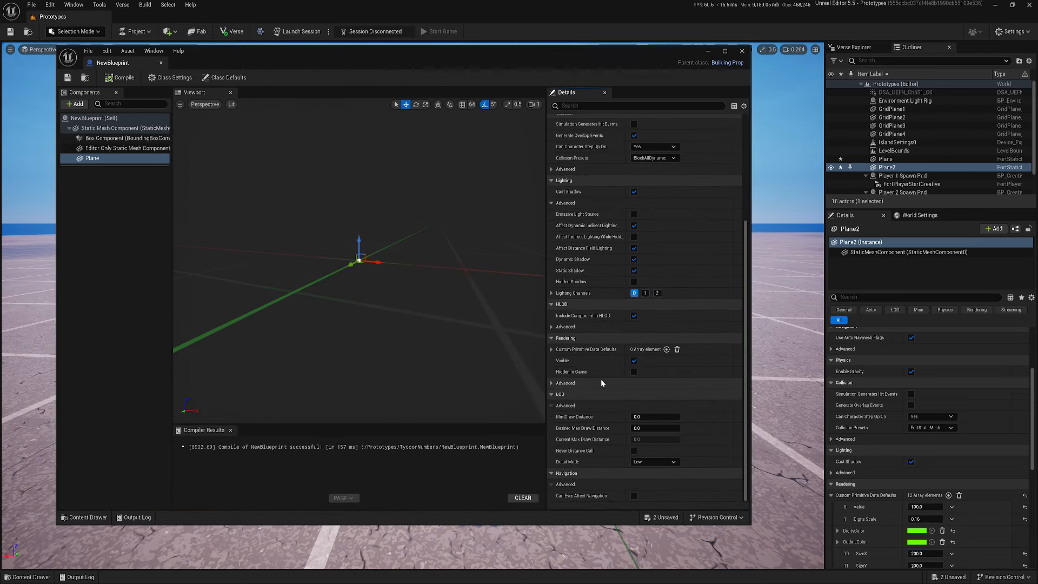
pyautogui.click(107, 159)
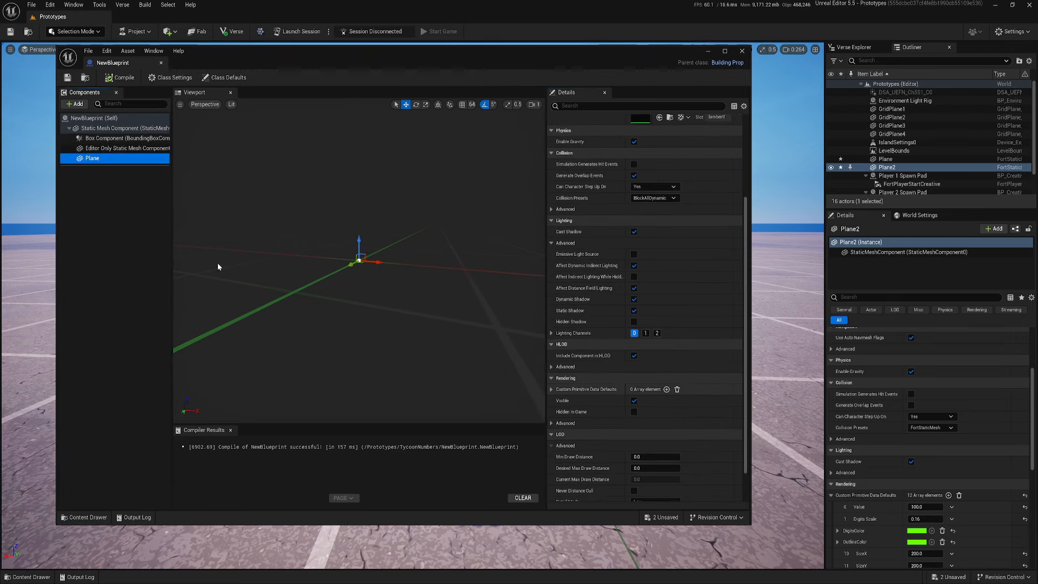
pyautogui.click(111, 129)
pyautogui.scroll(-1, 612, 372)
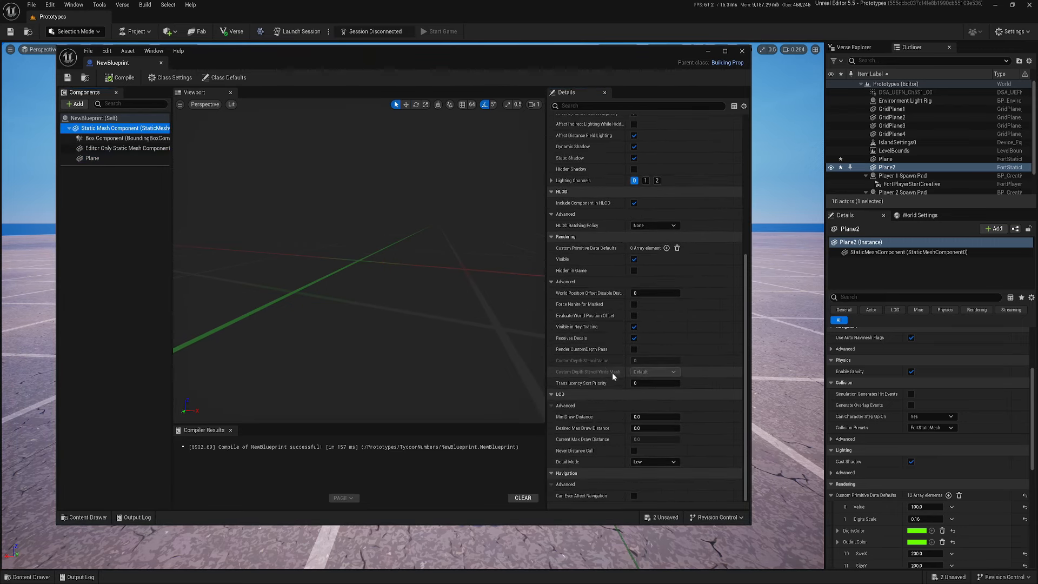
pyautogui.scroll(5, 608, 230)
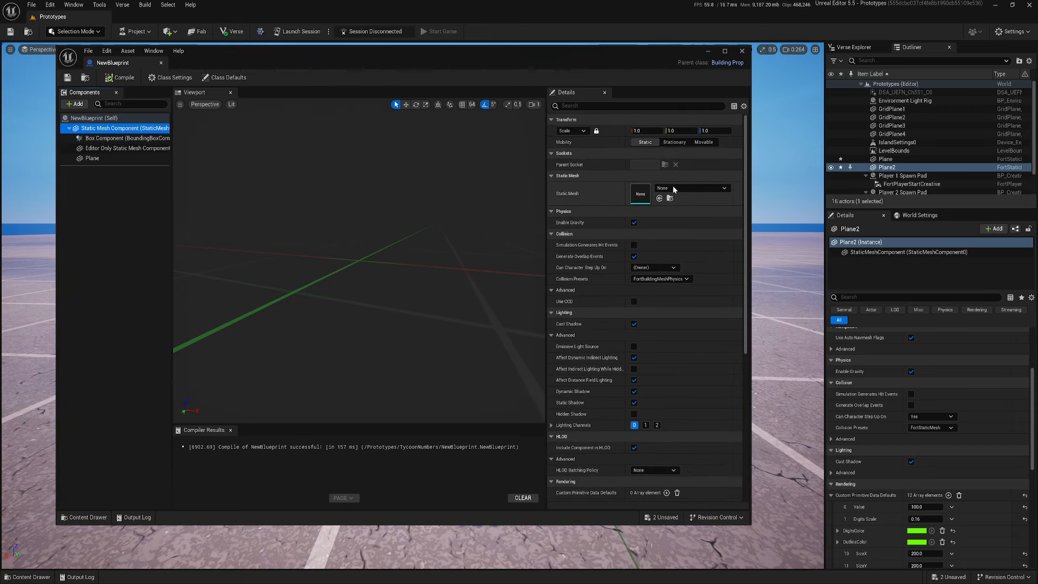
# Assign the Plane mesh to the blueprint's root Static Mesh Component, then compile and save the blueprint.
pyautogui.click(692, 188)
pyautogui.scroll(-1, 698, 312)
pyautogui.scroll(-5, 698, 312)
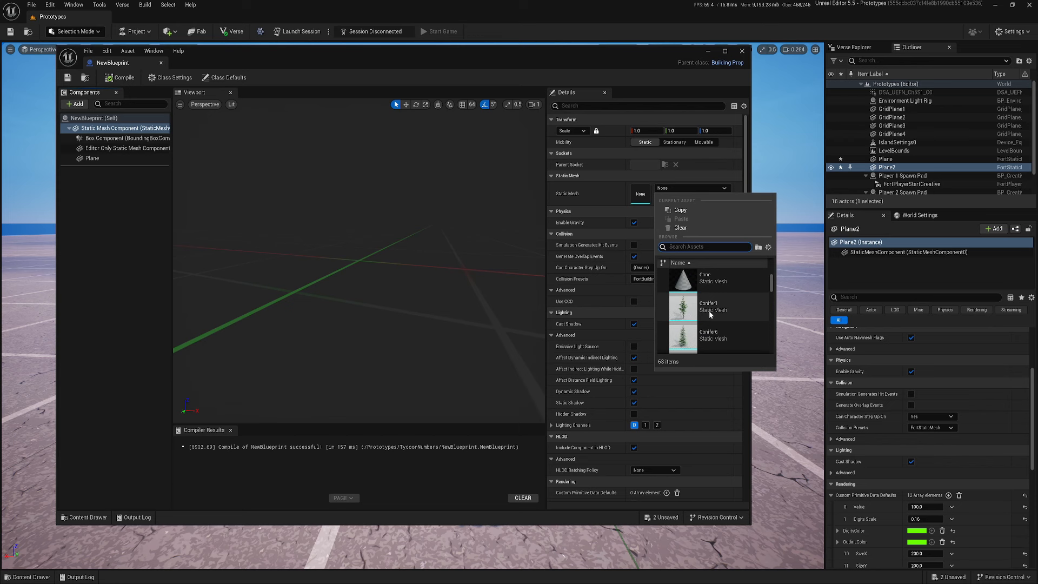
pyautogui.write('plane')
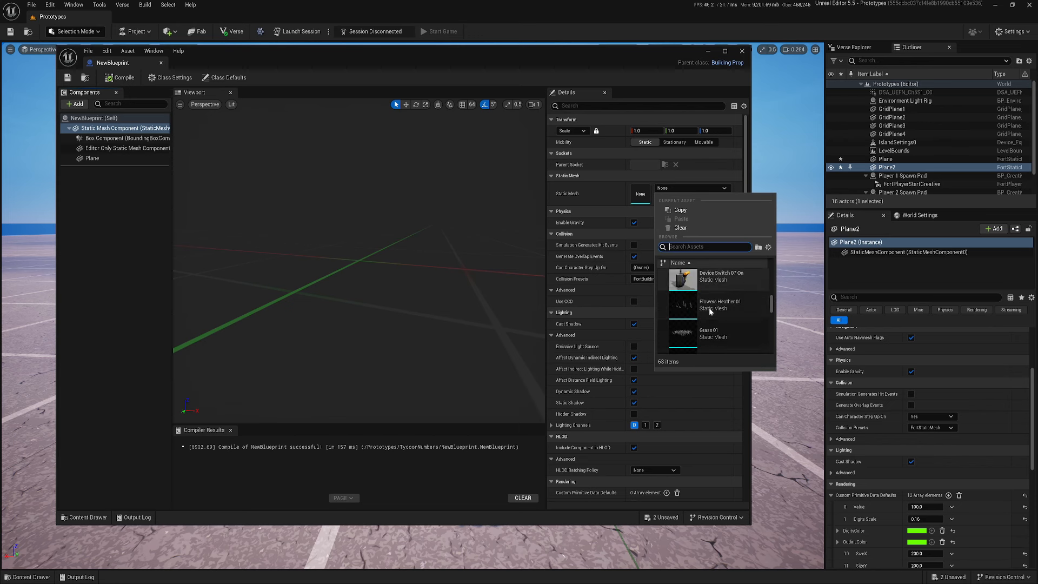
pyautogui.click(709, 308)
pyautogui.click(117, 79)
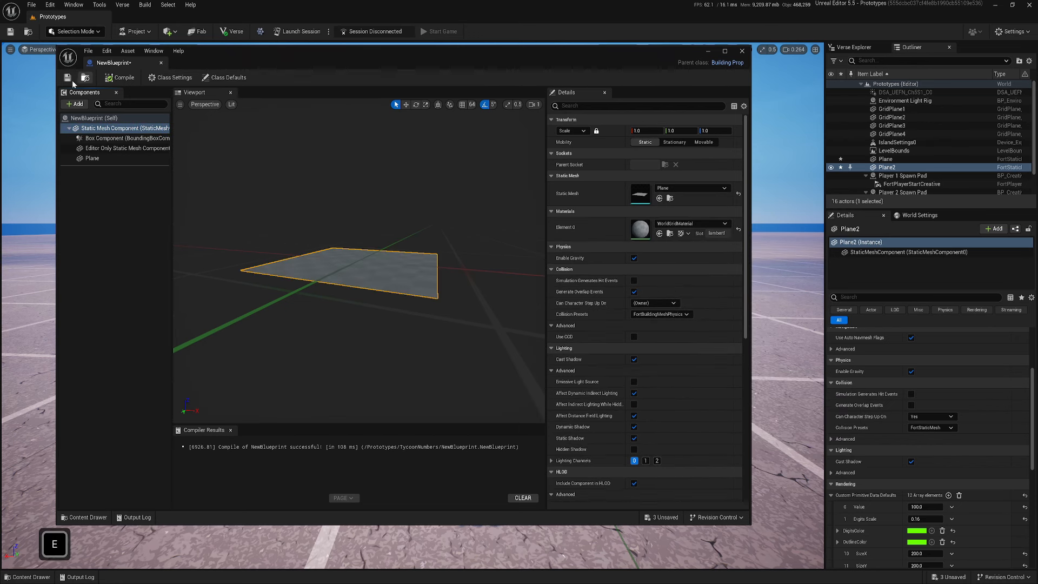
# Assign the M_Numbers material to the root Static Mesh Component and delete the separate Plane component from the blueprint.
pyautogui.hotkey('ctrl', 'space')
pyautogui.moveTo(398, 53); pyautogui.dragTo(644, 26)
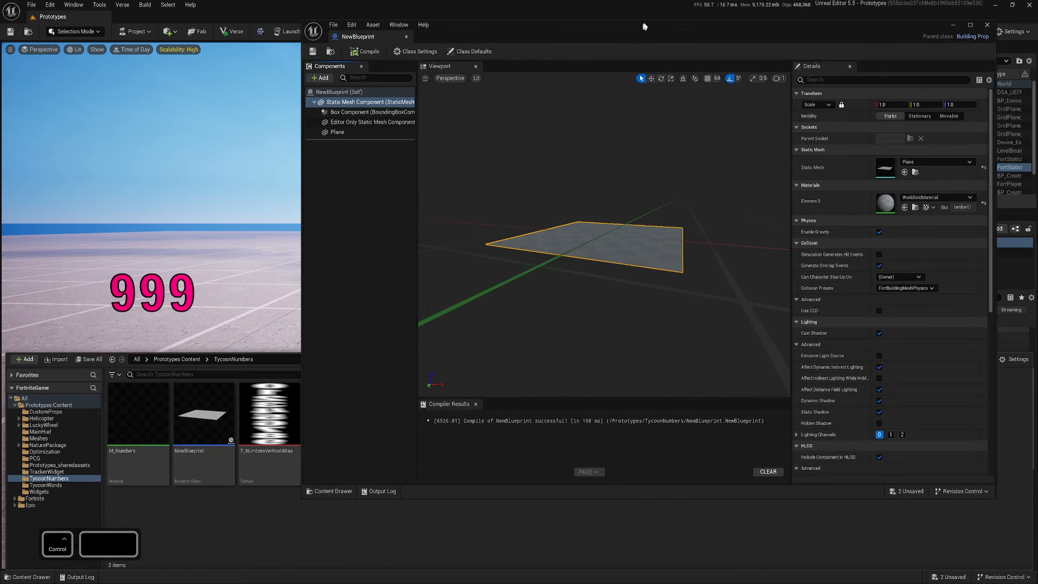
pyautogui.click(138, 419)
pyautogui.click(906, 206)
pyautogui.click(583, 319)
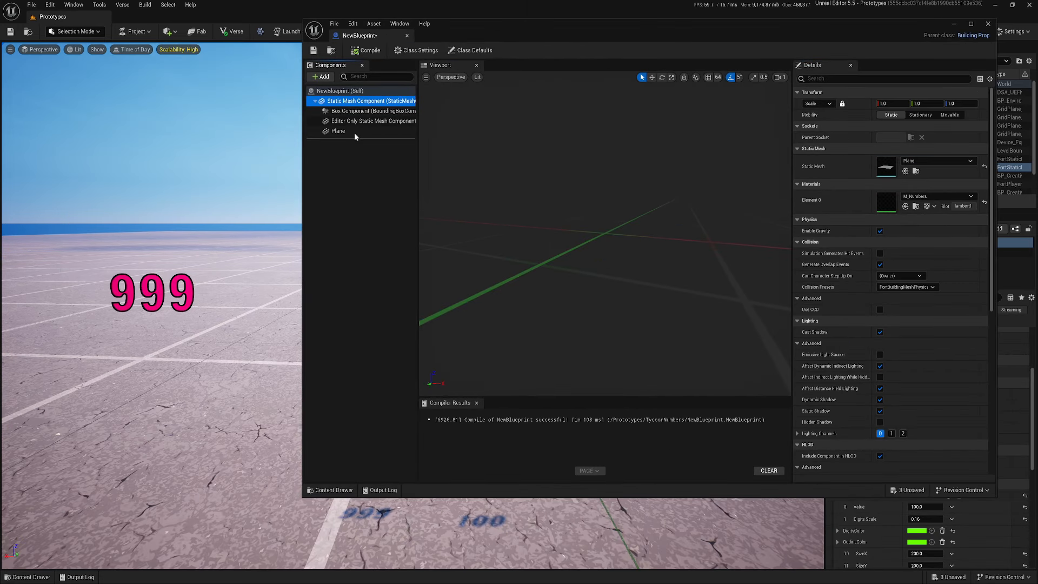
pyautogui.click(338, 131)
pyautogui.press('Delete')
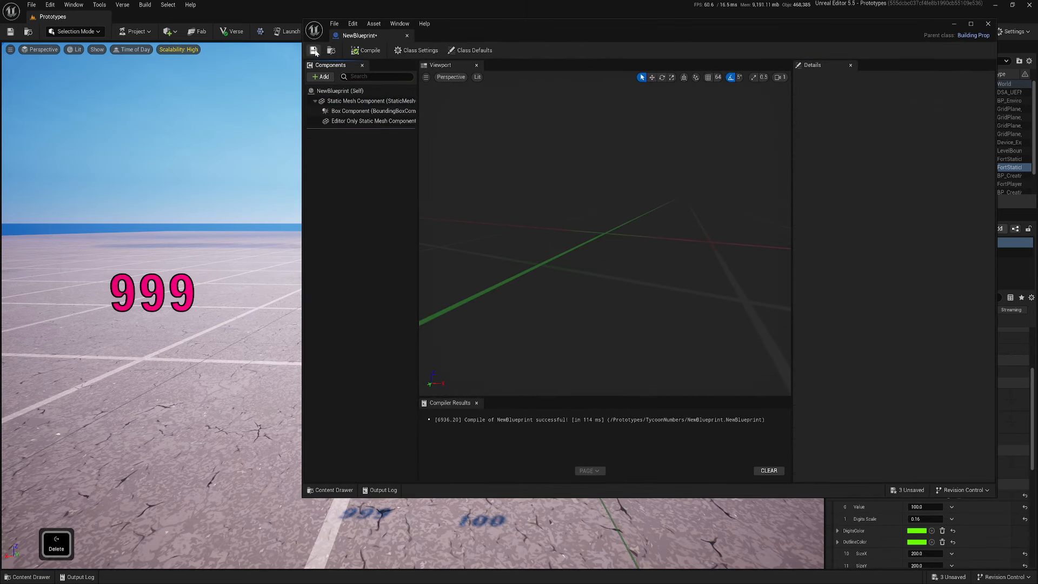
# Add all custom primitive data defaults, from Value to SizeY, to the root Static Mesh Component, then compile, save and close the blueprint.
pyautogui.click(354, 101)
pyautogui.scroll(-5, 861, 365)
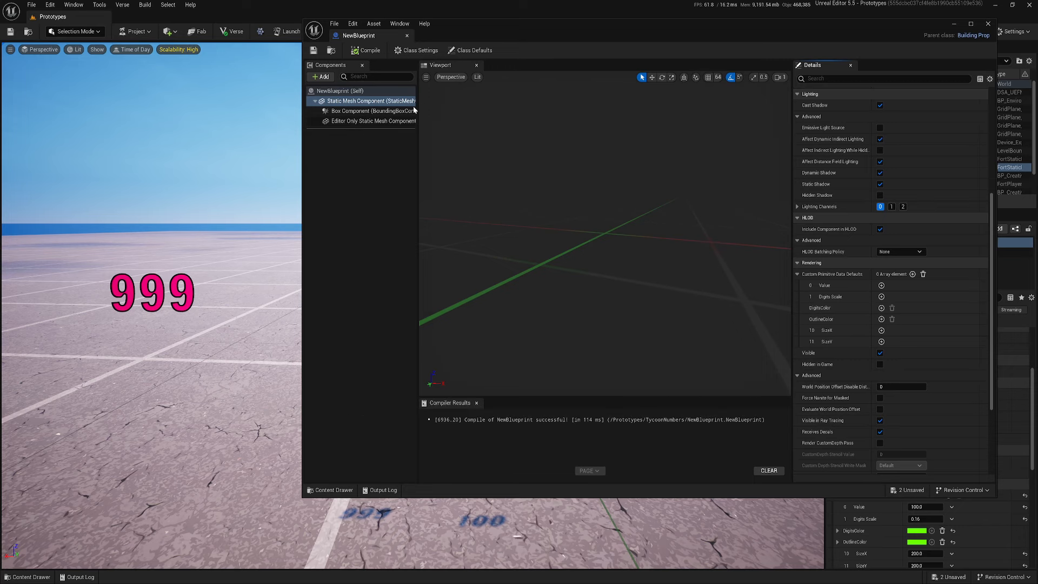
pyautogui.click(882, 286)
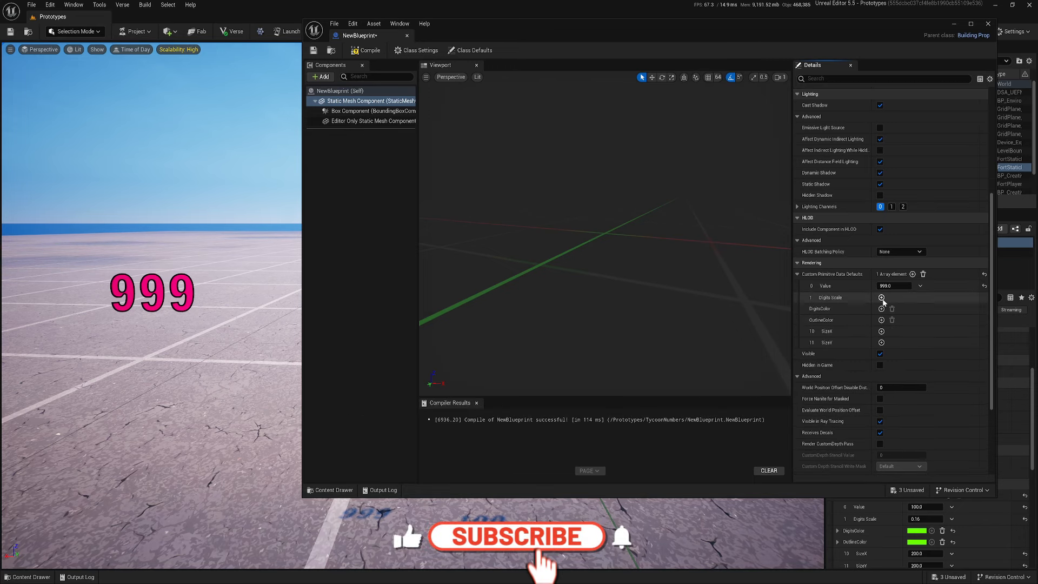
pyautogui.click(882, 298)
pyautogui.click(882, 309)
pyautogui.click(881, 320)
pyautogui.click(882, 332)
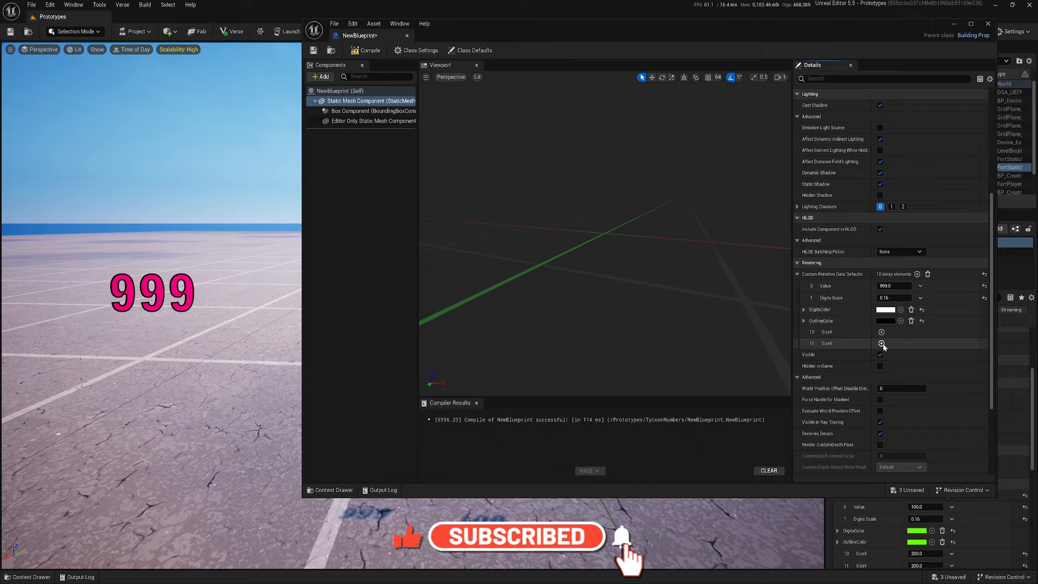
pyautogui.click(882, 343)
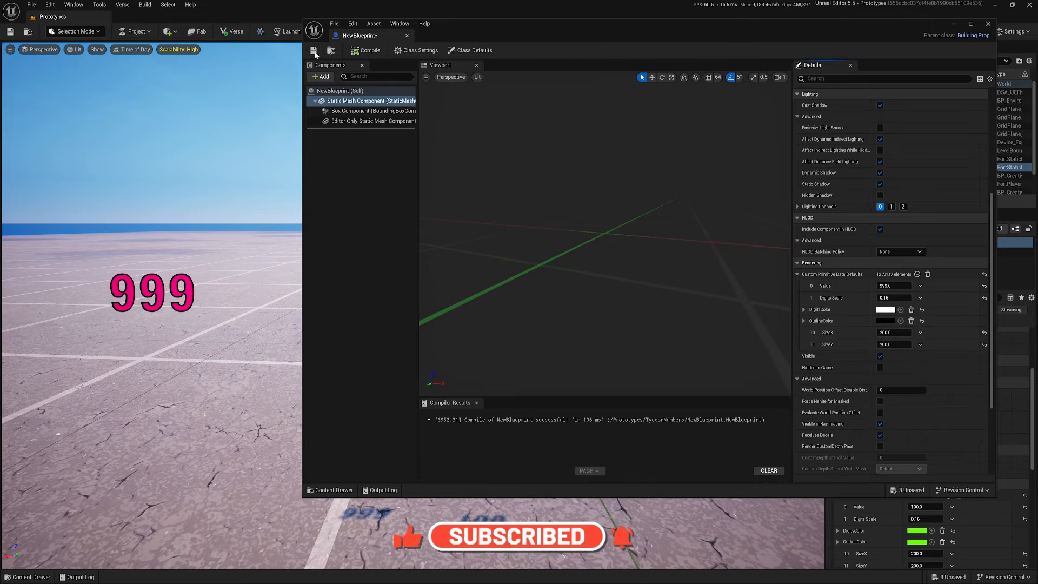
pyautogui.click(407, 36)
# Place an instance of NewBlueprint in the level beside the existing 999 and 100 numbers.
pyautogui.moveTo(228, 362); pyautogui.dragTo(232, 416, button='right')
pyautogui.press('s')
pyautogui.press('d')
pyautogui.hotkey('ctrl', 'space')
pyautogui.moveTo(204, 417); pyautogui.dragTo(351, 281)
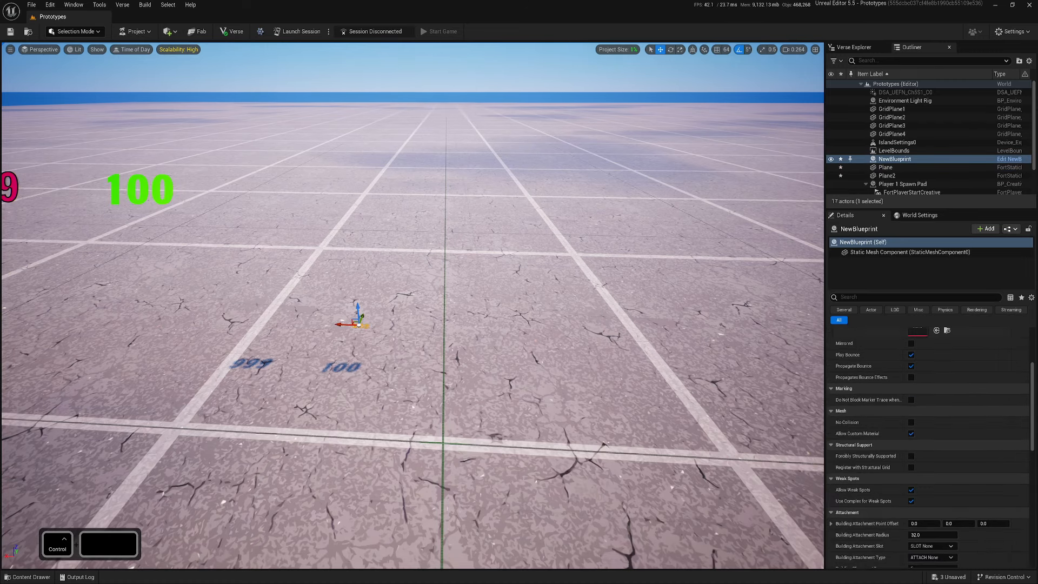
# Examine the placed blueprint's number up close from different viewpoints in the level.
pyautogui.moveTo(335, 197); pyautogui.dragTo(318, 186, button='right')
pyautogui.press('w')
pyautogui.press('e')
pyautogui.moveTo(391, 236); pyautogui.dragTo(366, 233)
pyautogui.press('a')
pyautogui.moveTo(393, 233); pyautogui.dragTo(398, 191, button='right')
pyautogui.press('q')
pyautogui.scroll(-3, 398, 190)
pyautogui.press('w')
pyautogui.press('s')
pyautogui.press('s')
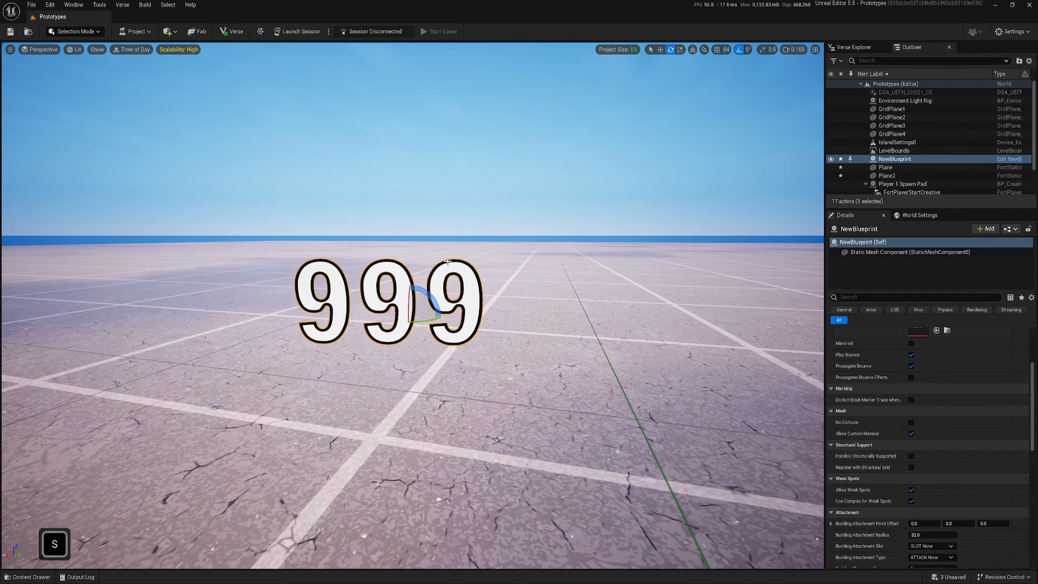
pyautogui.press('Escape')
# Set the custom primitive data Value of the placed blueprint's Static Mesh Component to about 2134.
pyautogui.scroll(-4, 882, 425)
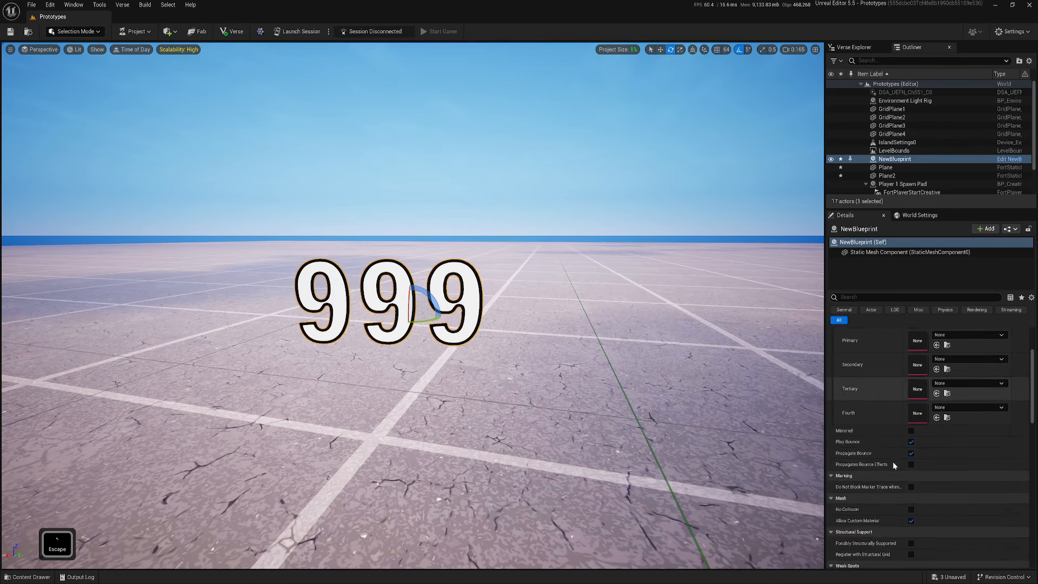
pyautogui.scroll(5, 893, 464)
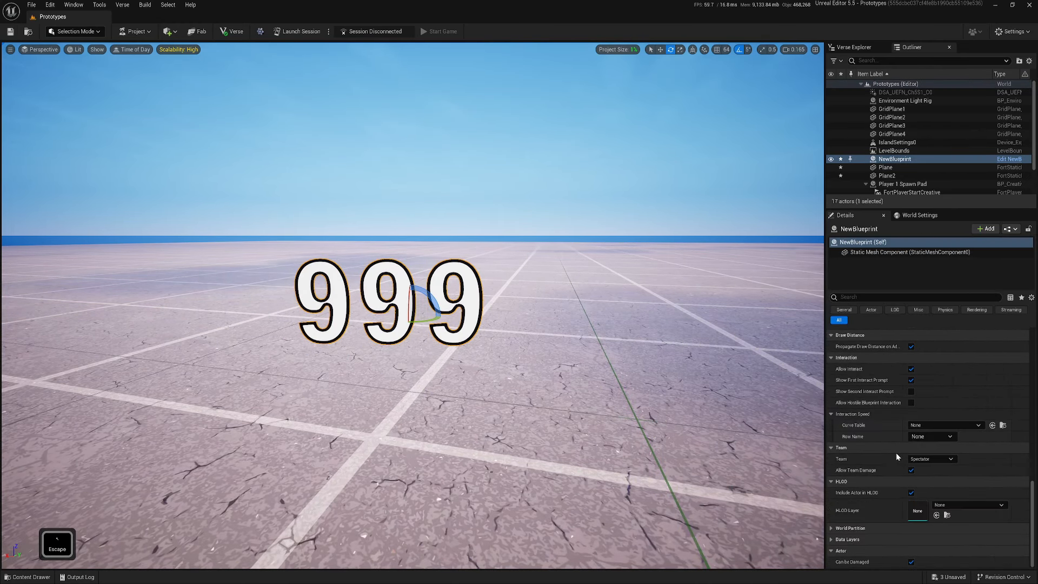
pyautogui.scroll(2, 897, 456)
pyautogui.click(874, 253)
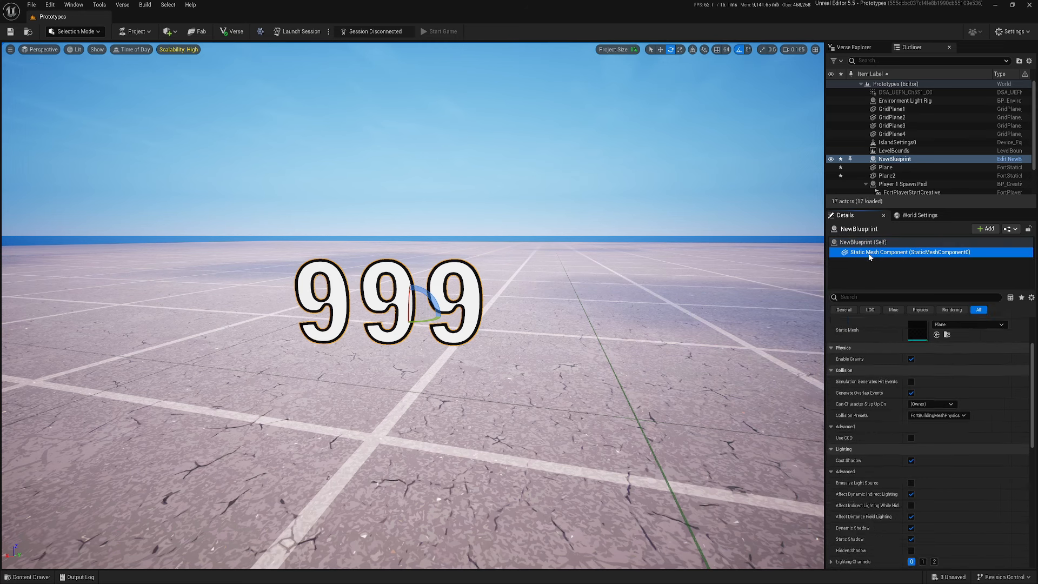
pyautogui.scroll(-10, 881, 468)
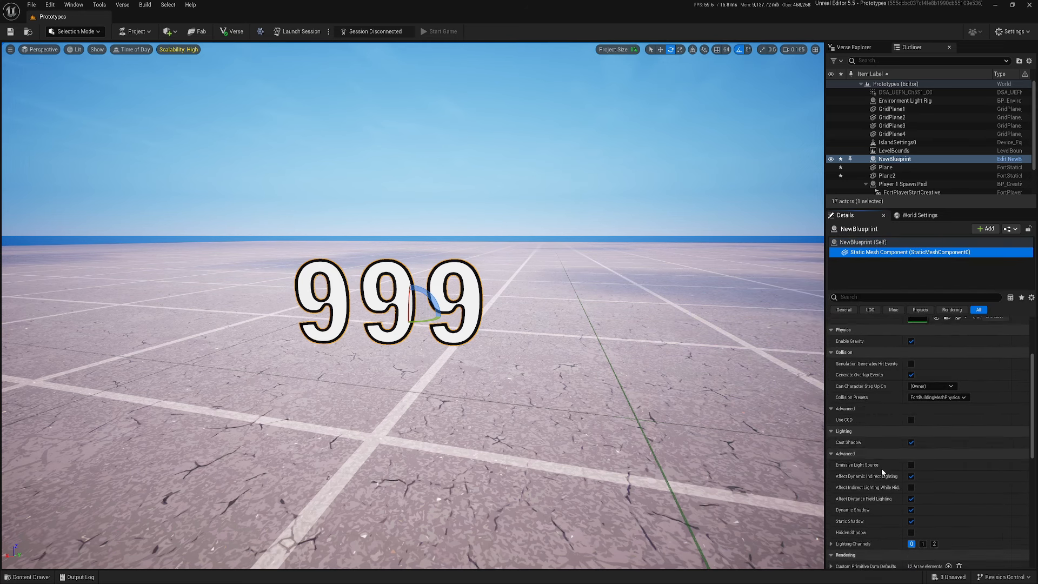
pyautogui.click(831, 367)
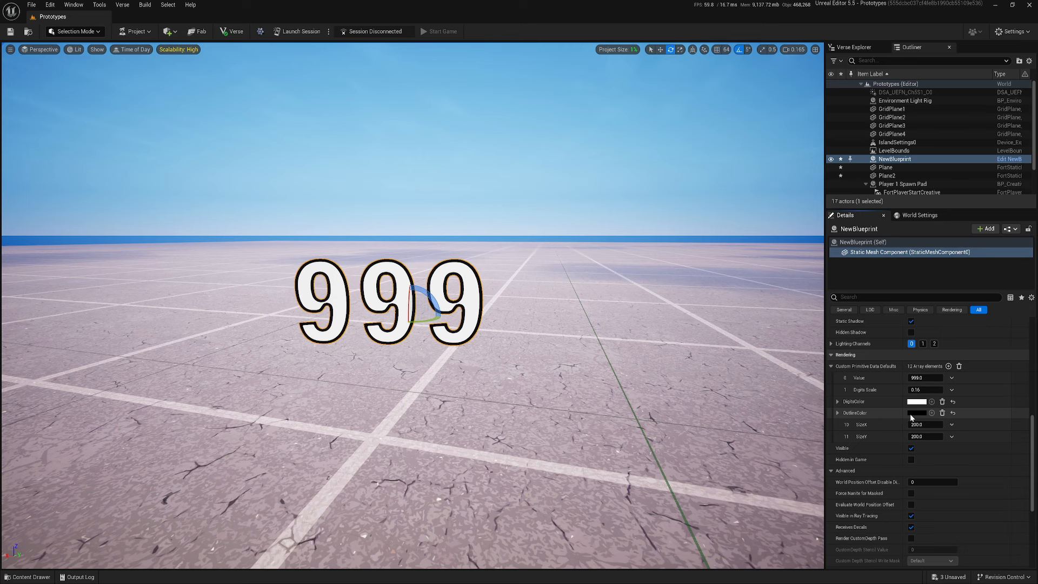
pyautogui.moveTo(925, 378)
pyautogui.mouseDown()
pyautogui.moveTo(876, 378)
pyautogui.moveTo(1017, 378)
pyautogui.moveTo(926, 379)
pyautogui.mouseUp()
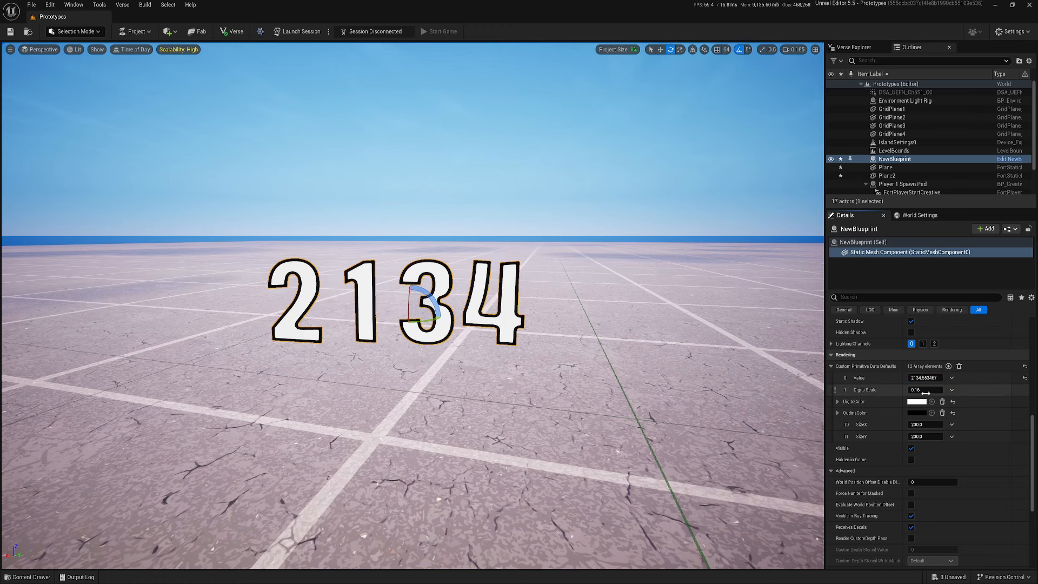
# Raise the placed number's Digits Scale to about 0.69 and check how its digits fit the plane.
pyautogui.moveTo(925, 389); pyautogui.dragTo(1001, 390)
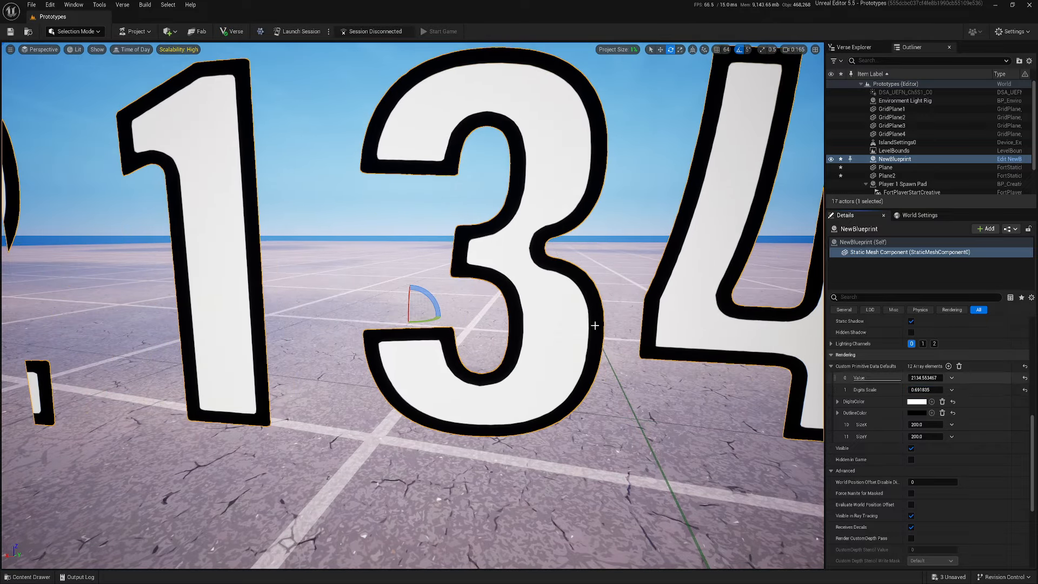
pyautogui.press('s')
pyautogui.moveTo(594, 325)
pyautogui.mouseDown(button='right')
pyautogui.moveTo(591, 308)
pyautogui.moveTo(596, 315)
pyautogui.mouseUp(button='right')
pyautogui.press('e')
pyautogui.press('q')
pyautogui.press('w')
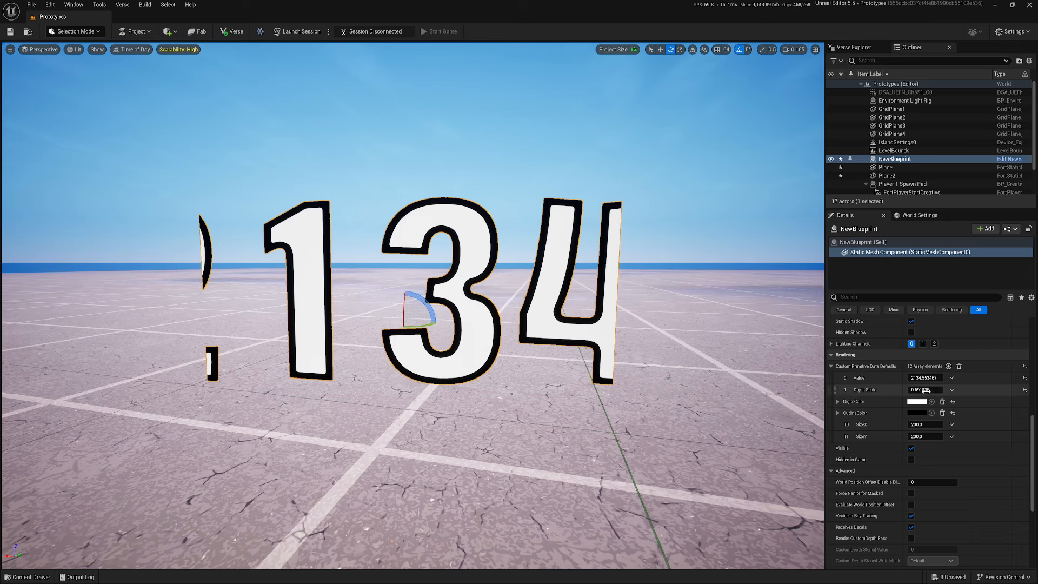
# Set the placed number's Digits Scale to about 0.227 and its Value to about 221637, then view it from several angles.
pyautogui.moveTo(929, 390); pyautogui.dragTo(965, 378)
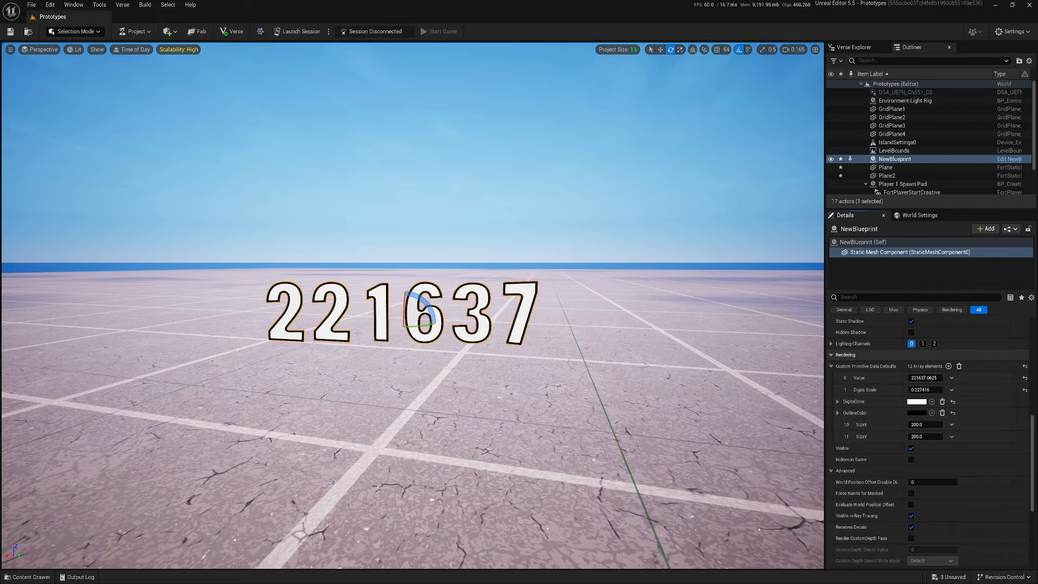
pyautogui.press('d')
pyautogui.moveTo(622, 352); pyautogui.dragTo(608, 356, button='right')
pyautogui.press('s')
pyautogui.press('a')
pyautogui.press('w')
pyautogui.press('a')
pyautogui.press('s')
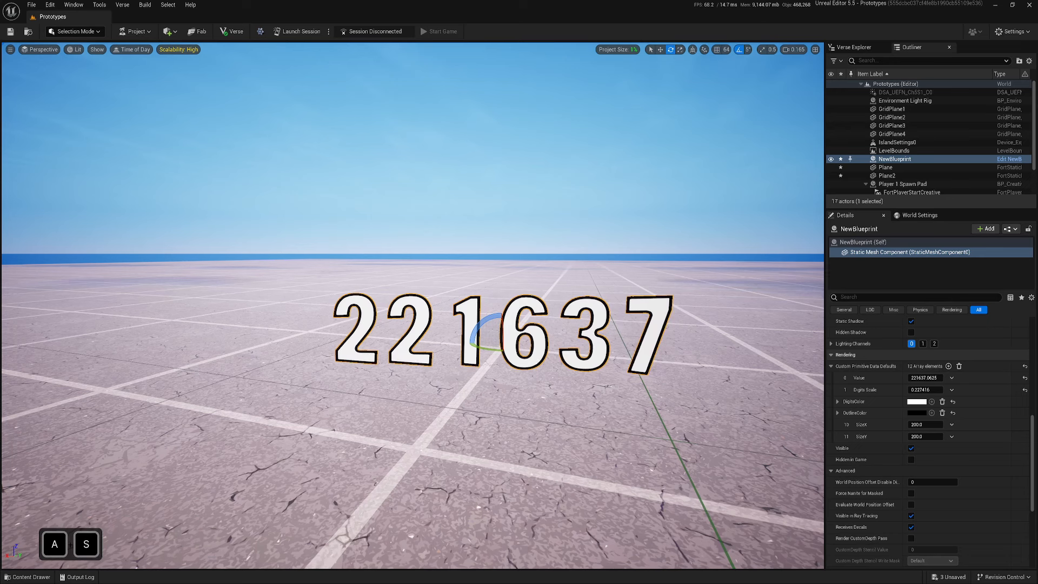